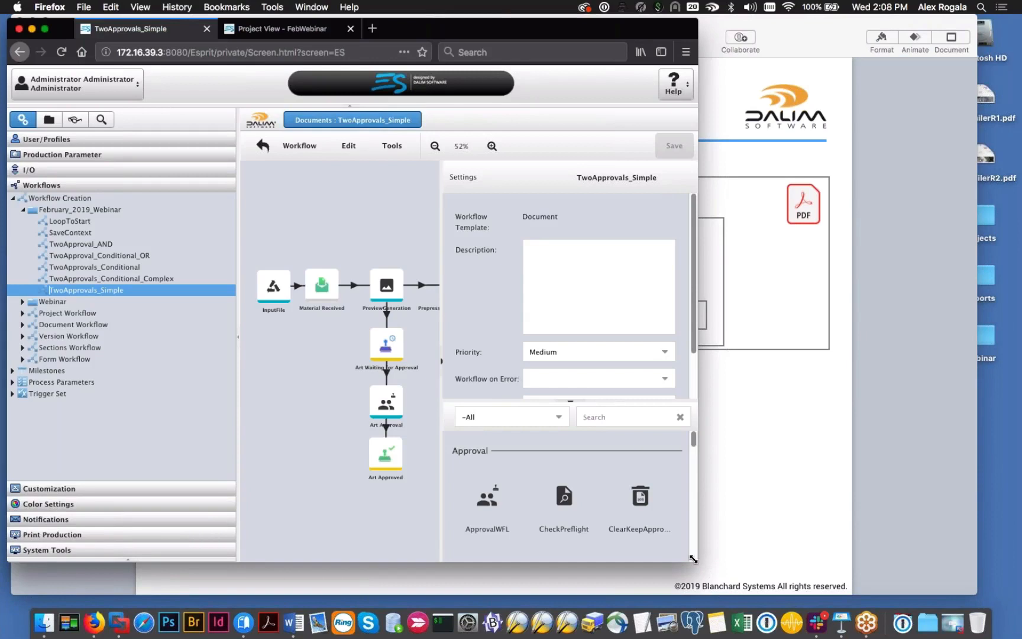
Step: Enlarge the browser window and examine the two approval branches of the TwoApprovals_Simple workflow
left_click_drag(693, 558, 932, 587)
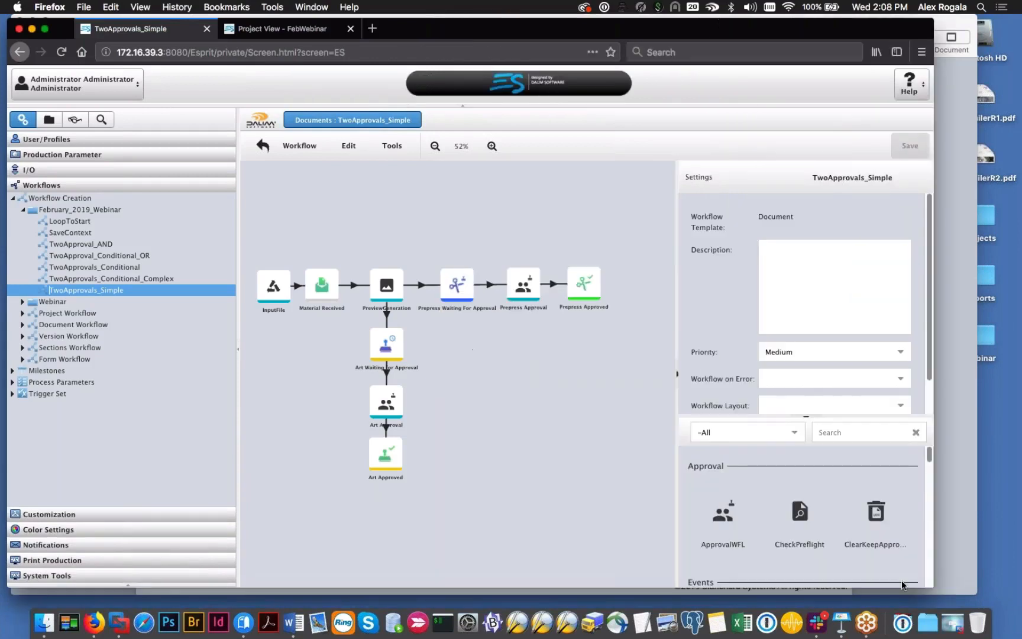
left_click(313, 286)
left_click(384, 284)
left_click(380, 356)
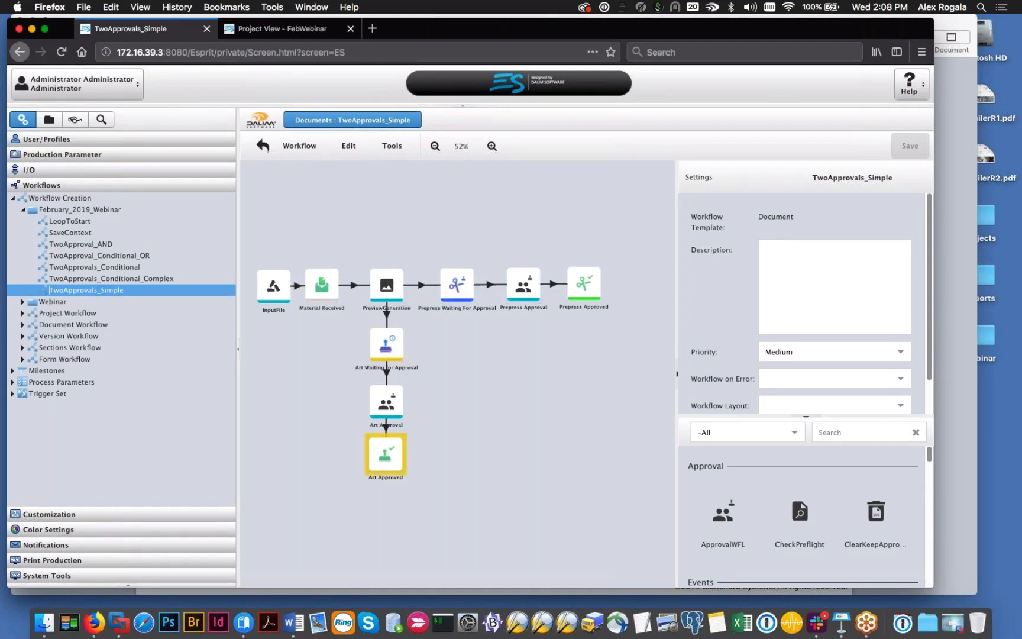
Step: Upload DemoMailerR2.pdf from the desktop to the FebWebinar project and close the upload window
left_click(50, 120)
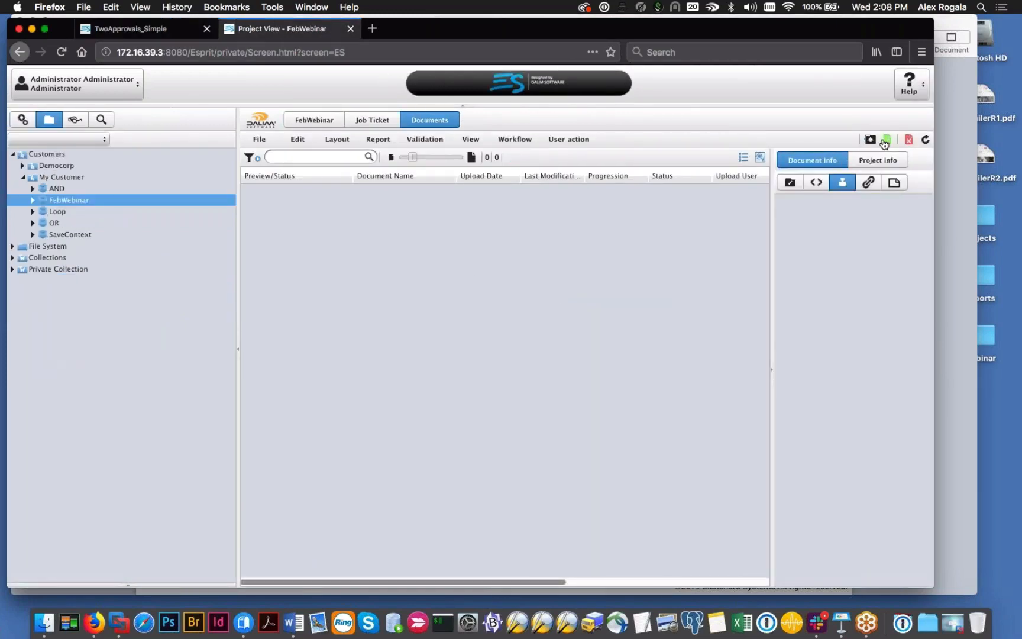
left_click(885, 141)
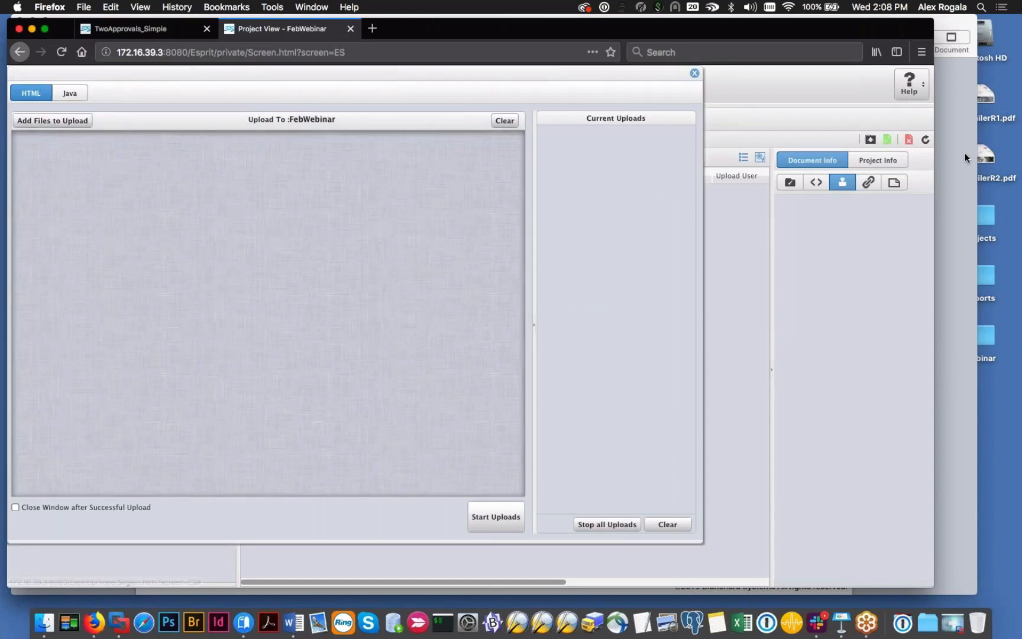
left_click_drag(984, 157, 679, 140)
left_click(694, 73)
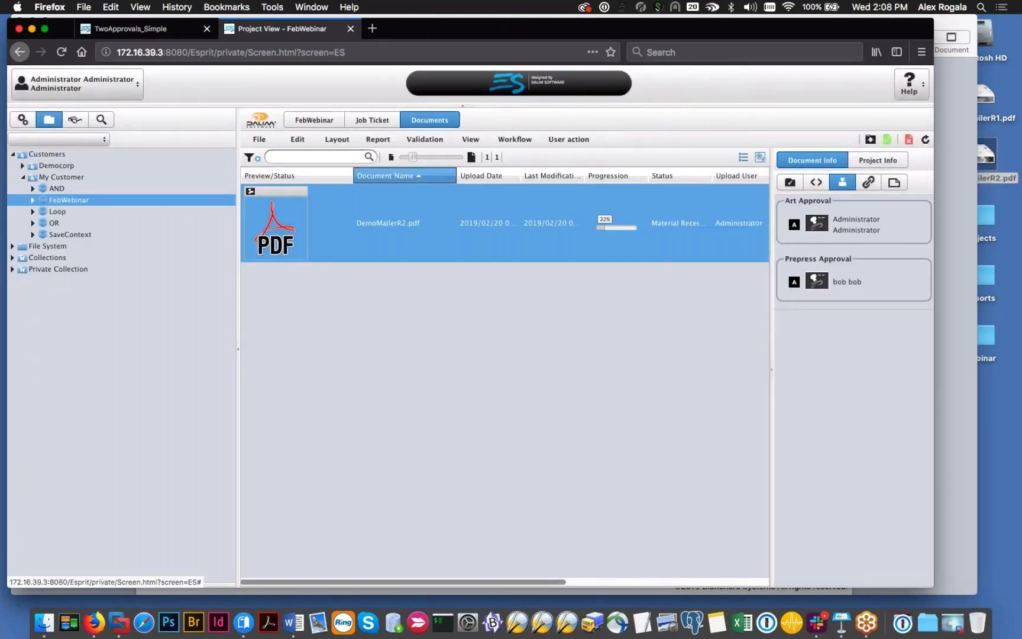
Step: Approve the Art Approval step of DemoMailerR2.pdf and review the document's workflow progress
left_click(924, 139)
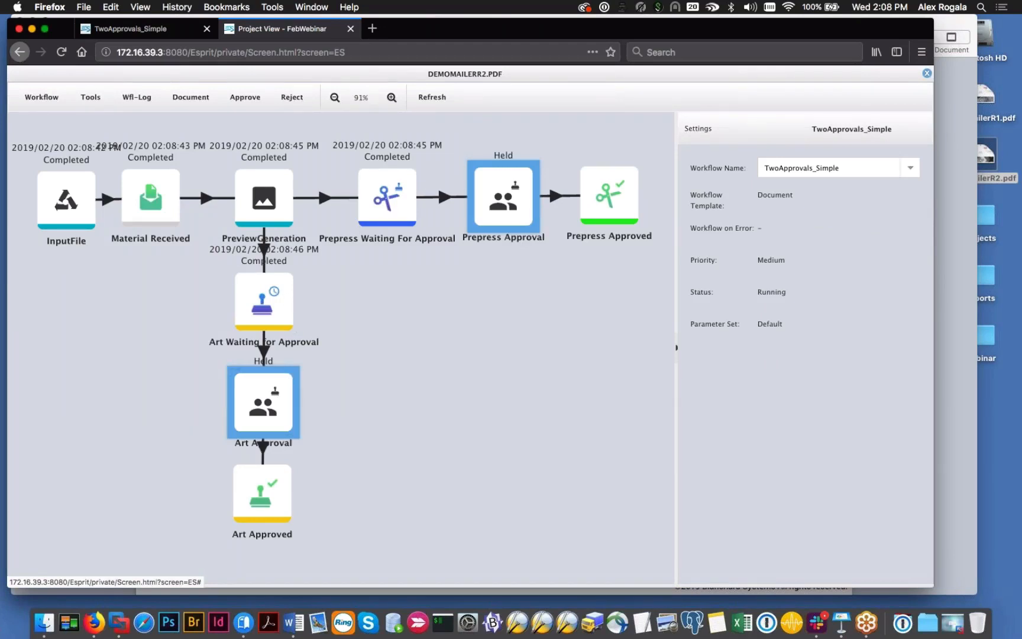
left_click(926, 74)
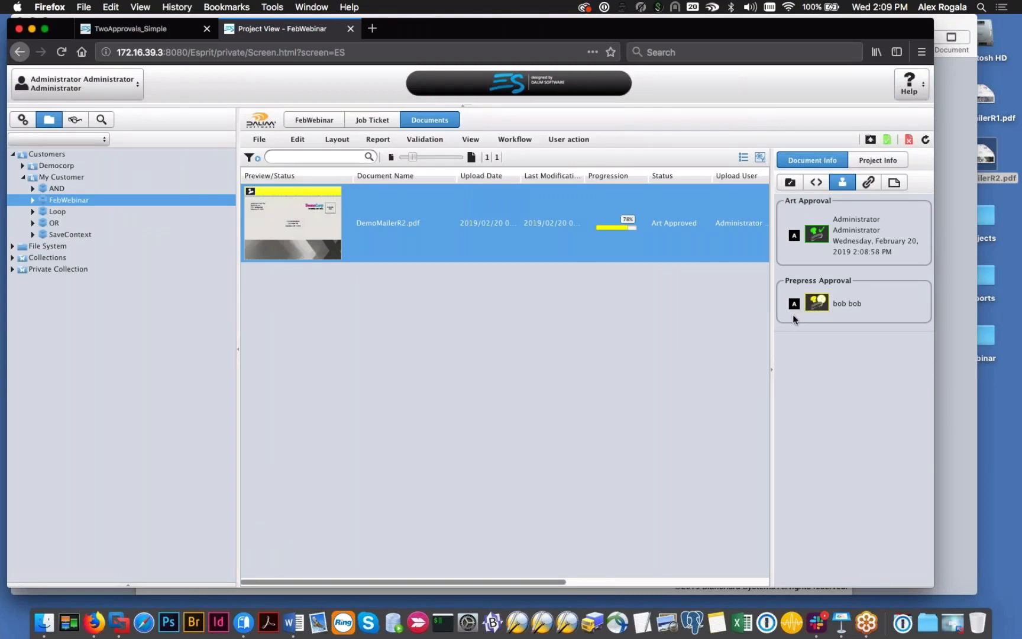
double_click(568, 231)
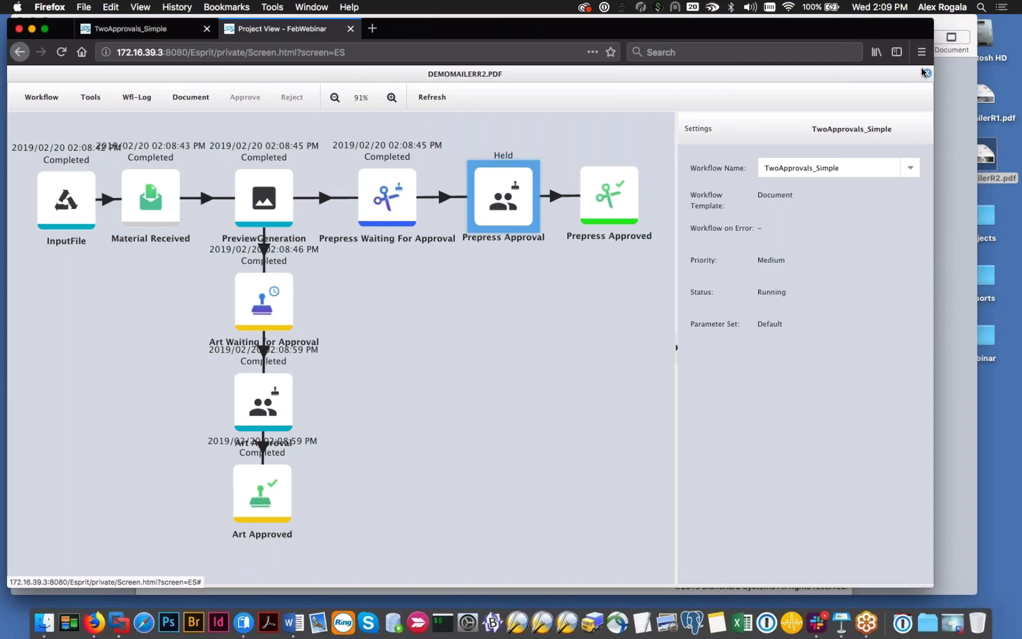
Step: In TwoApprovals_Simple, set a JavaScript condition on the link from PreviewGeneration to Art Waiting for Approval and enlarge the script editor
left_click(137, 35)
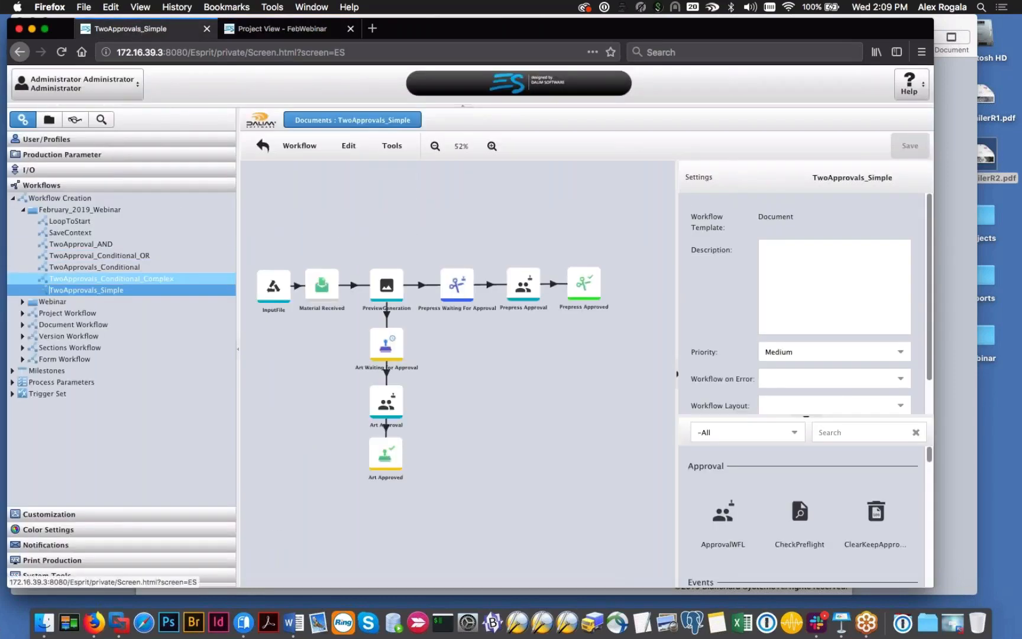
left_click(353, 285)
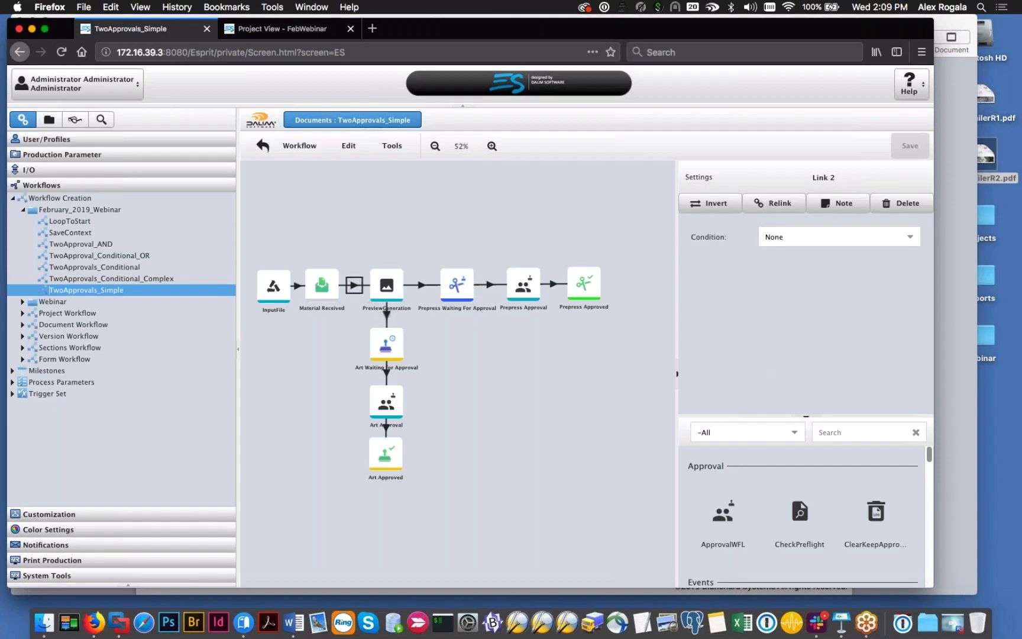
left_click(386, 315)
left_click(837, 237)
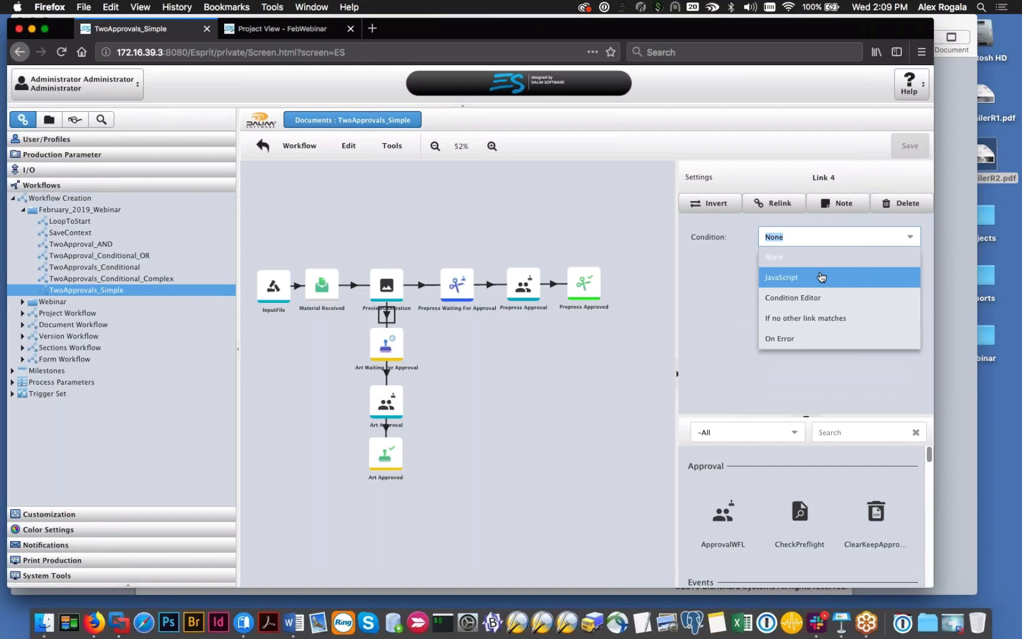
left_click(820, 277)
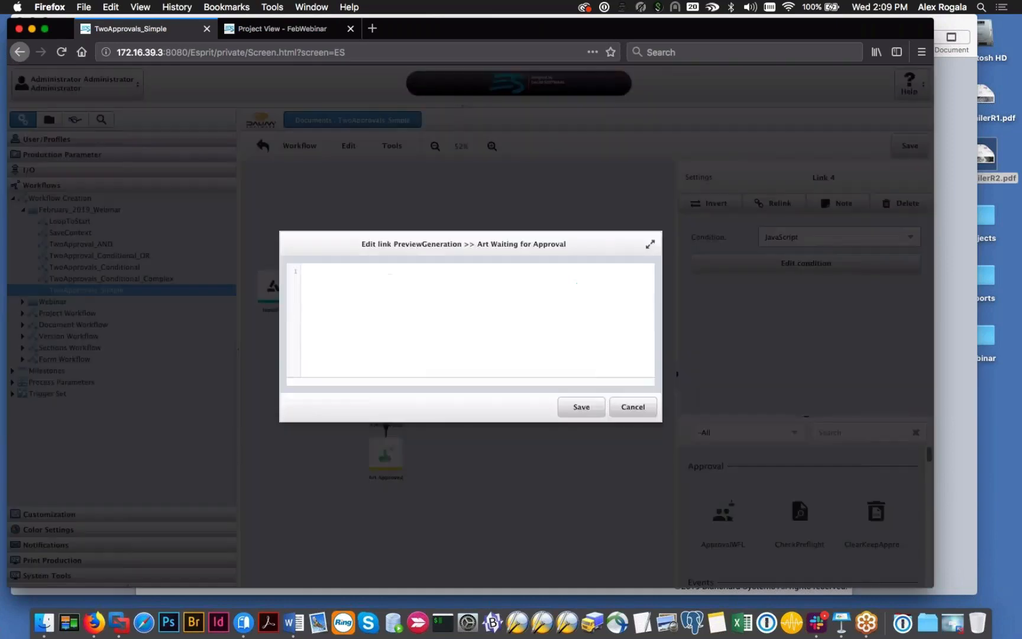
left_click_drag(441, 242, 364, 168)
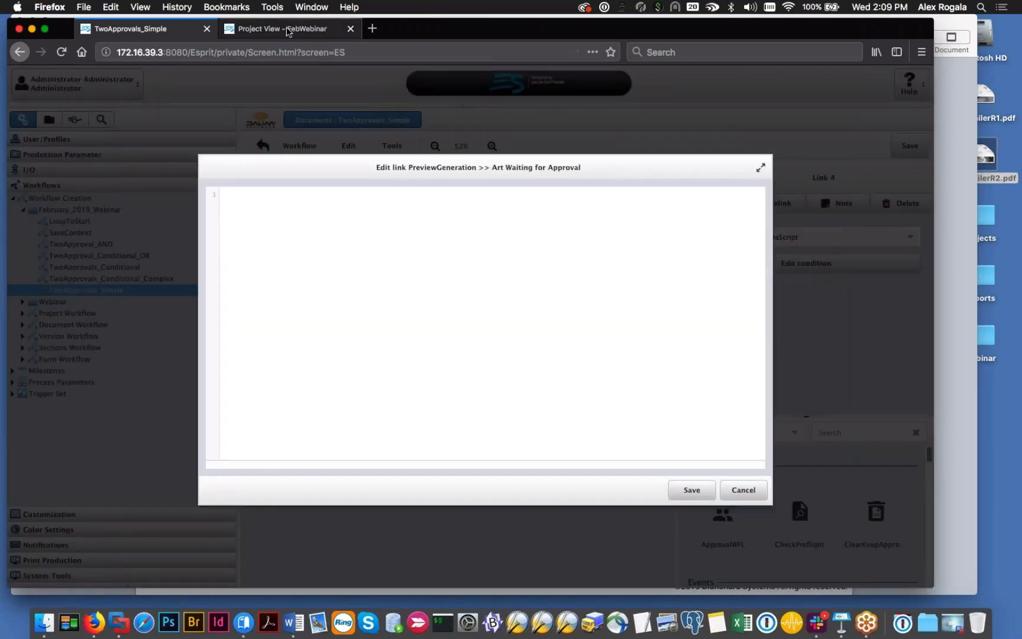
Step: Close the DemoMailerR2.pdf workflow view and detach the FebWebinar project view into its own browser window
left_click(278, 29)
left_click(926, 75)
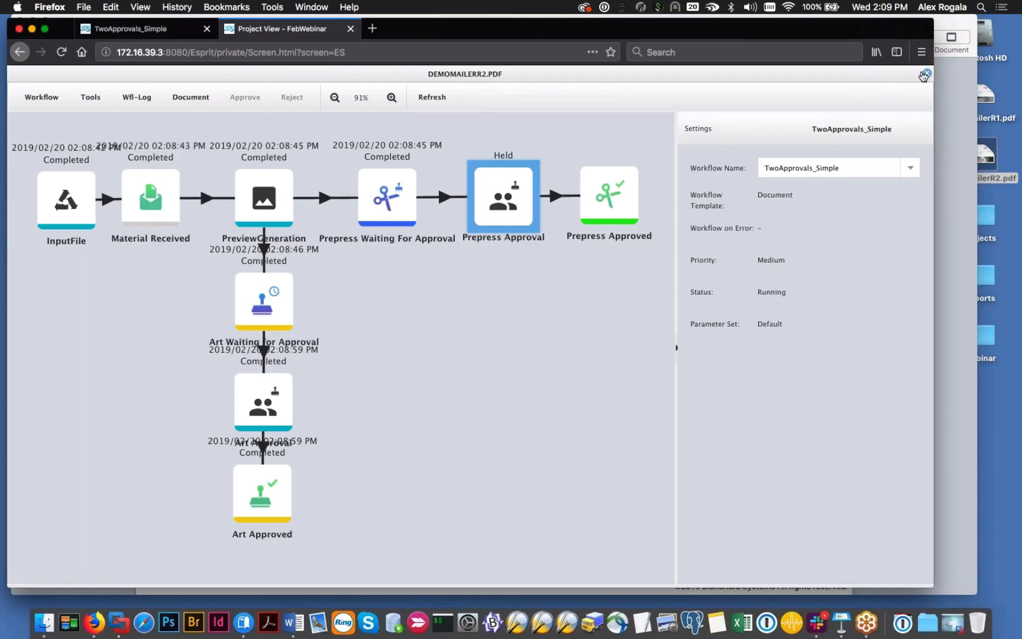
left_click_drag(282, 28, 494, 268)
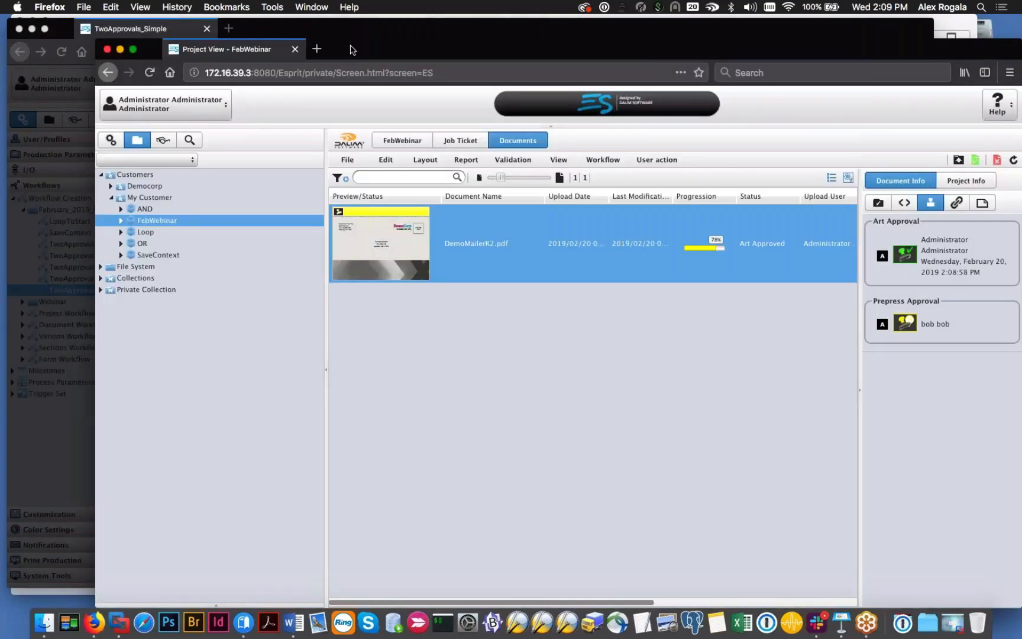
left_click_drag(414, 49, 596, 49)
Step: Show the 0219_Webinar fields of the FebWebinar job ticket and arrange them side by side with the script editor
left_click(642, 140)
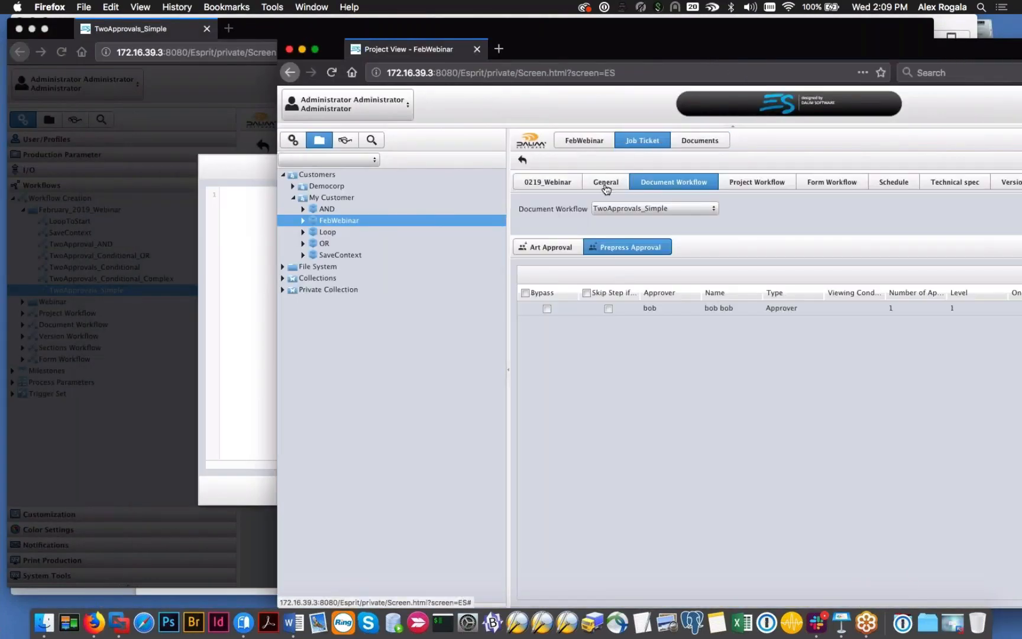
left_click(536, 179)
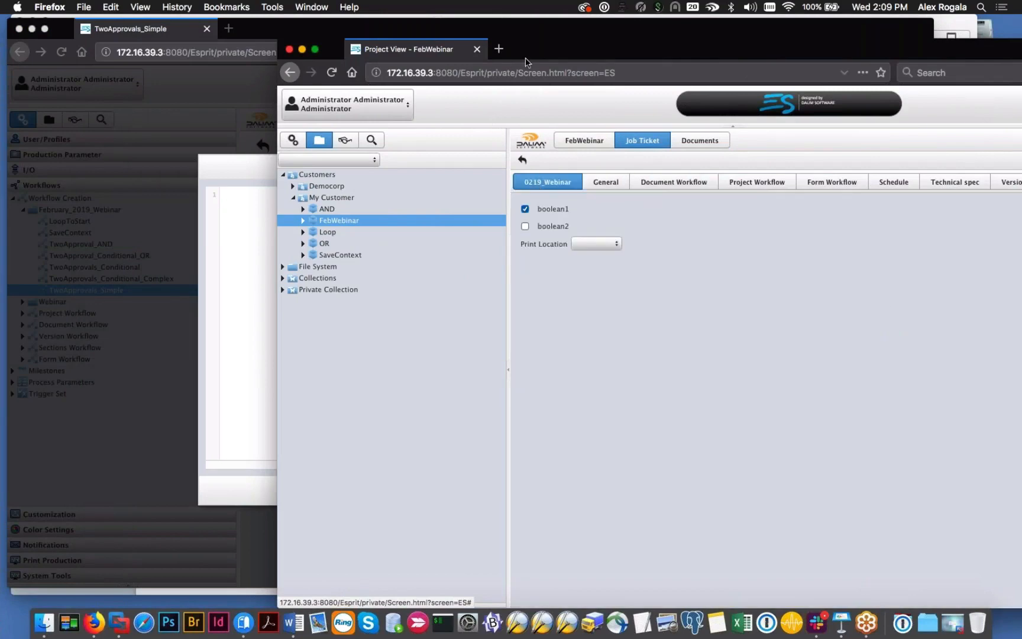
left_click_drag(541, 47, 613, 26)
left_click(689, 28)
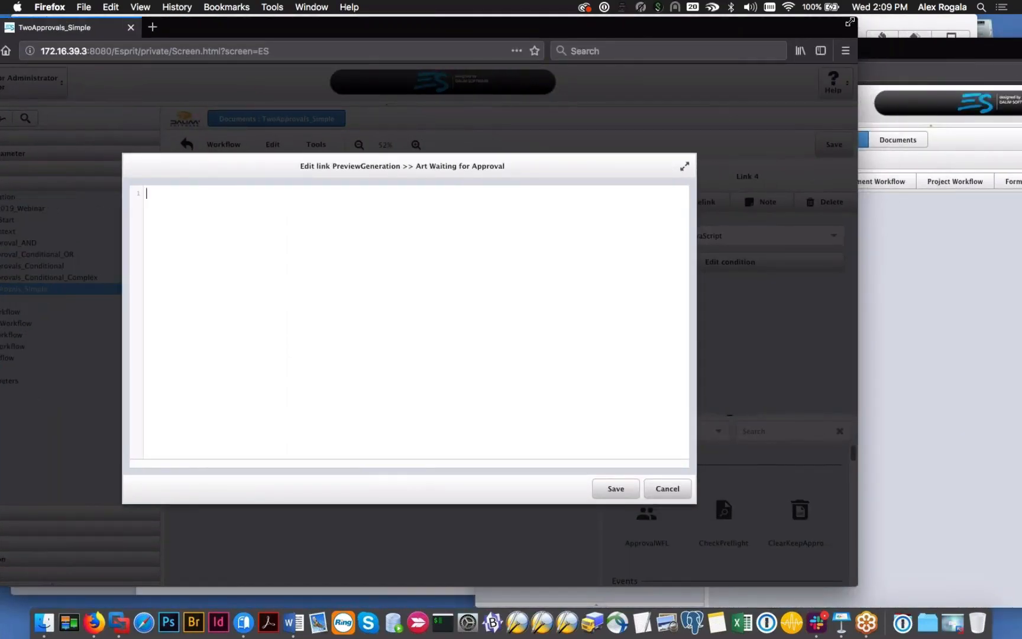
left_click_drag(855, 18, 643, 18)
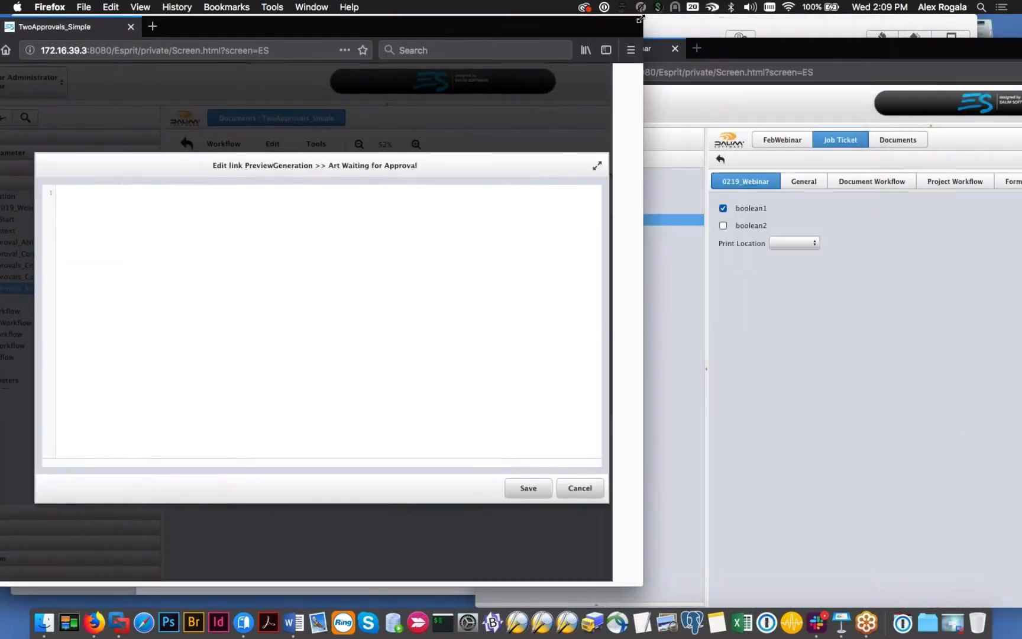
Step: Set the job ticket's Print Location to Philadelphia
left_click(722, 229)
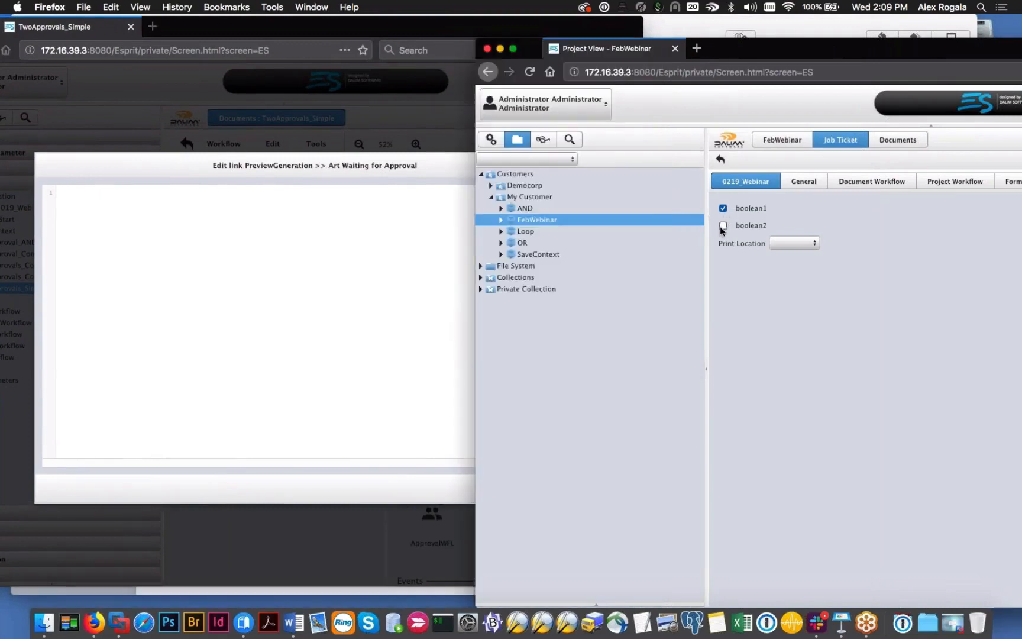
left_click(806, 243)
left_click(805, 293)
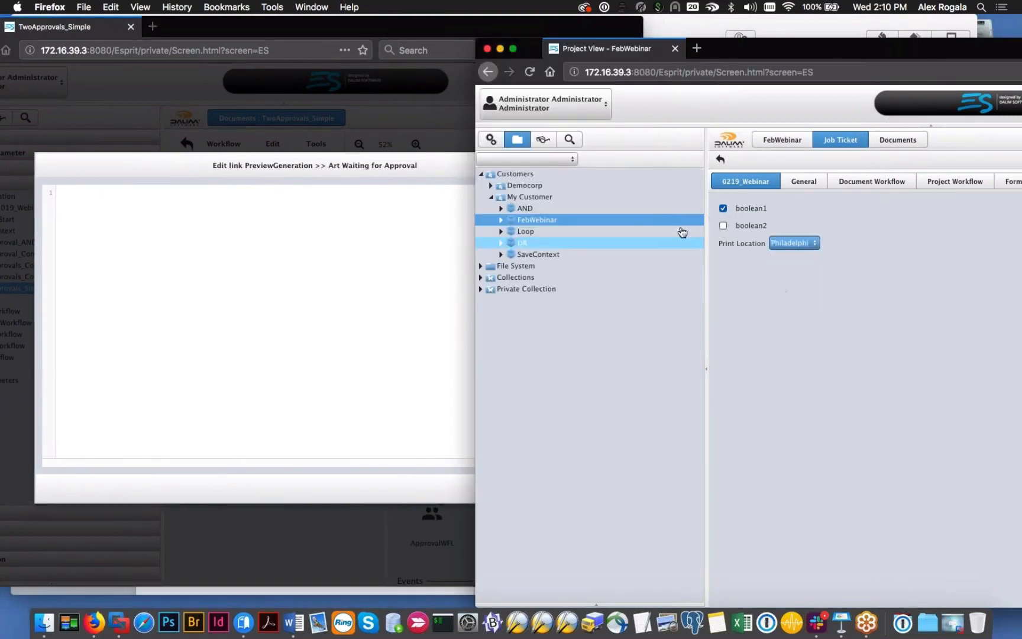
Step: Reposition the link script editor so it sits entirely inside the narrowed workflow window
left_click(298, 235)
left_click_drag(251, 166, 253, 250)
left_click_drag(382, 250, 476, 363)
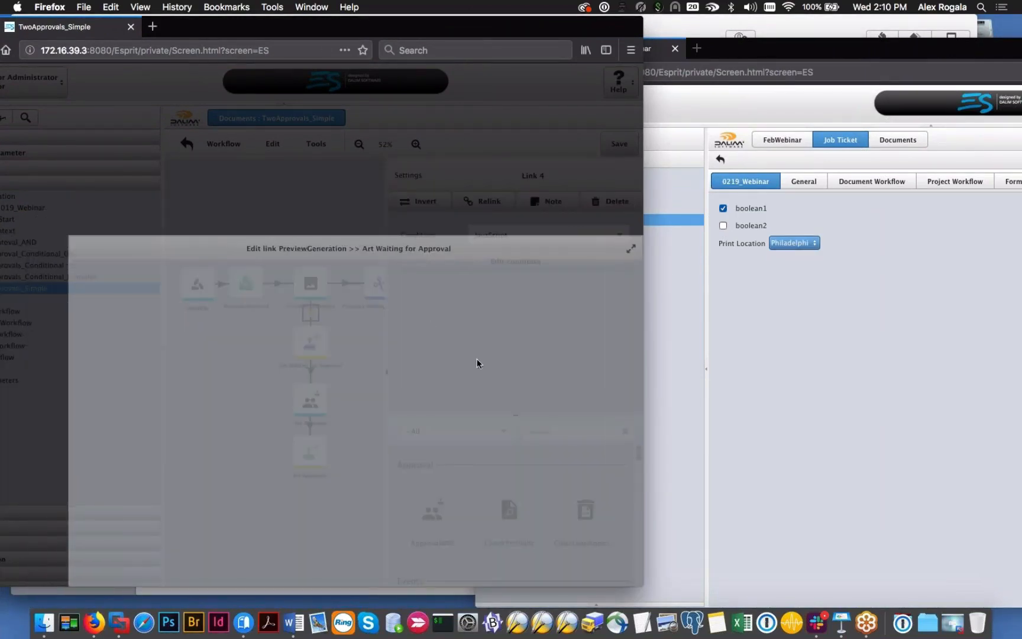
left_click_drag(423, 288, 397, 274)
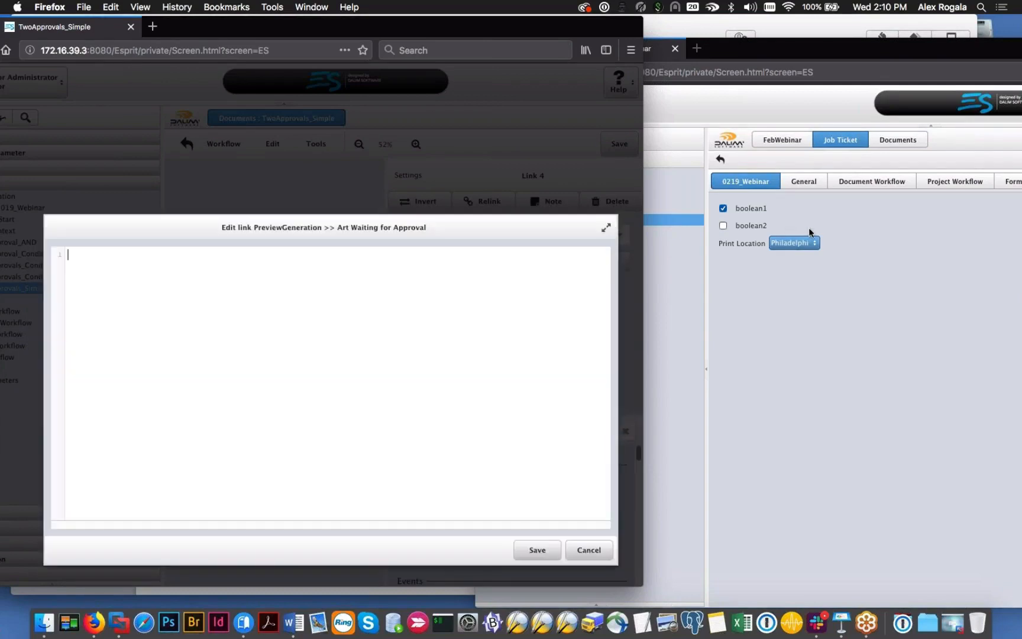
Step: Set the job ticket's Print Location to LA
left_click(813, 243)
left_click(813, 242)
left_click(778, 275)
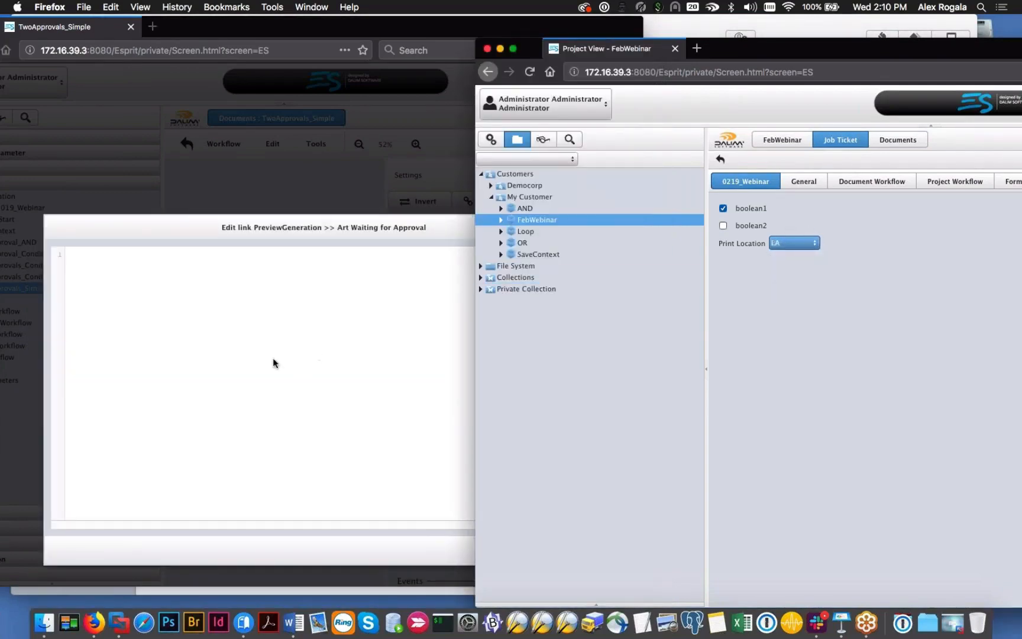
Step: Declare the variable myPrintLocation in the link script as Context.getMetaData("Job","Webinar","printLocation");
left_click(246, 314)
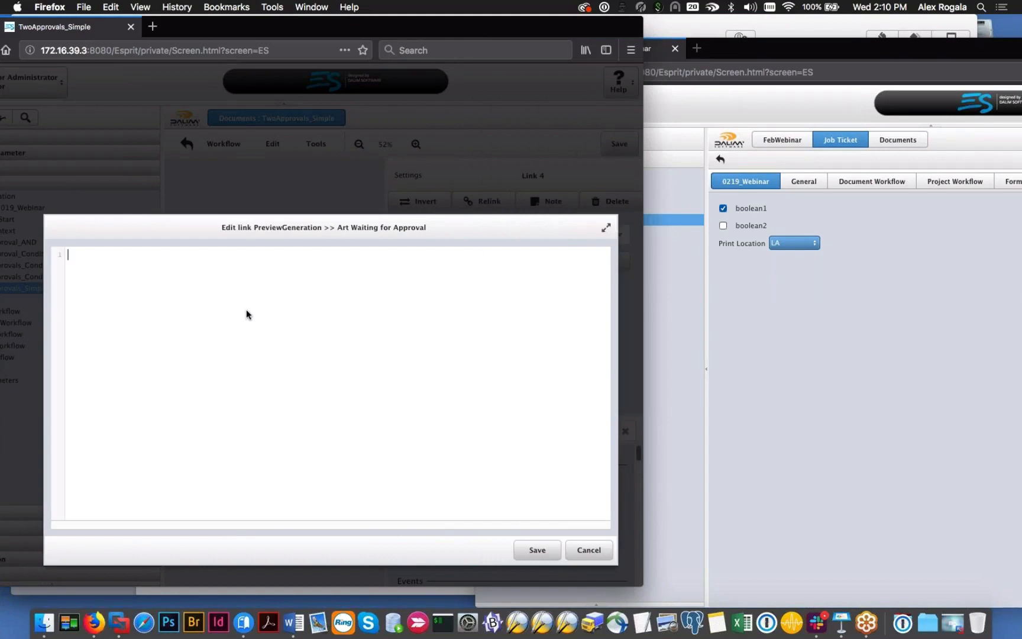
type("var myPrintLocation = Context.getMeta")
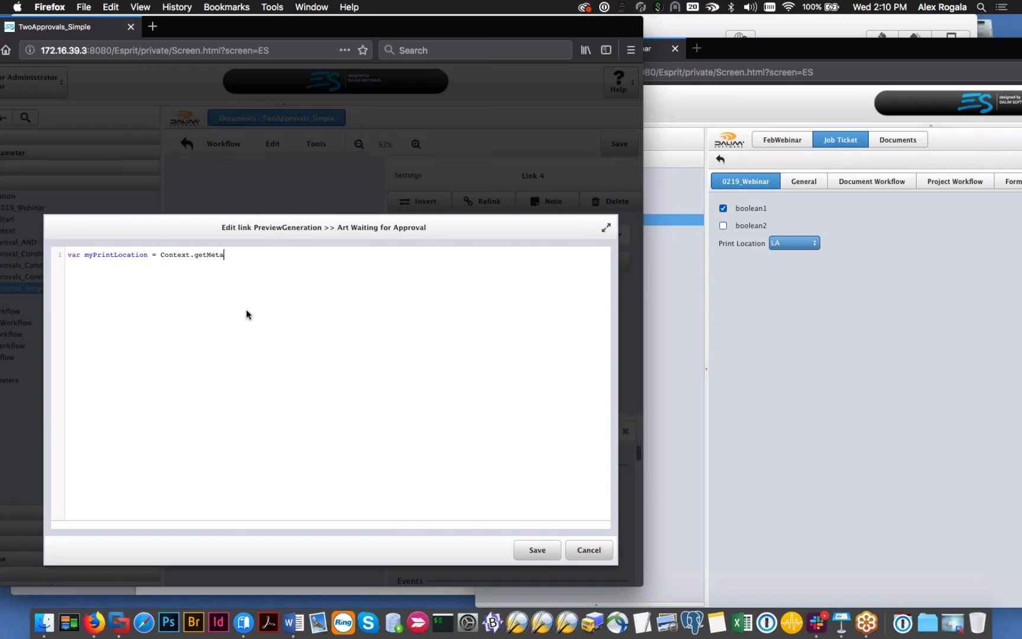
type("Data(\"Job\",\"printLocation\",\"")
key("BackSpace")
left_click(270, 255)
type("\"Webinar\",")
left_click(393, 251)
type("); ")
Step: Add an if block that returns "true" when myPrintLocation.equals("true")
type("if")
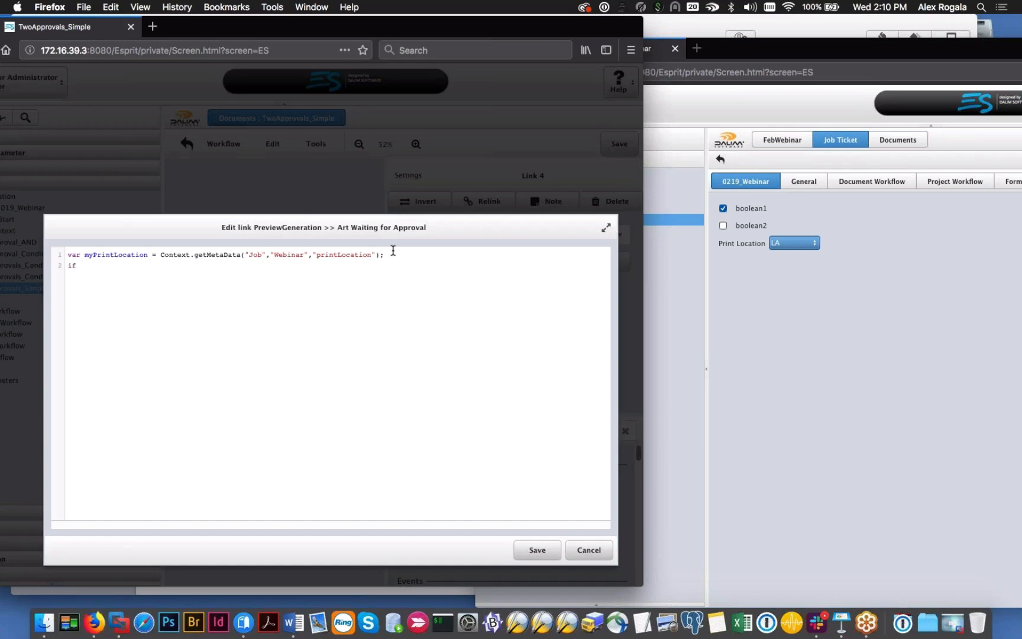
type(" (myPrintLocation.equals(\"true\")")
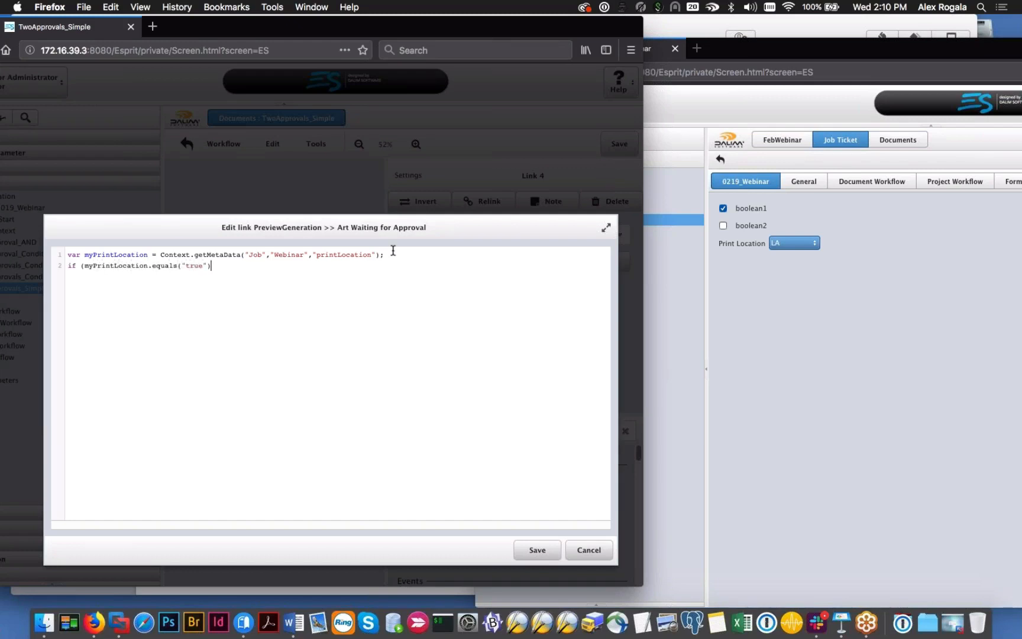
type(")")
key("Return")
type("{")
key("Return")
key("Return")
type("}")
type("return \"true")
type("\";")
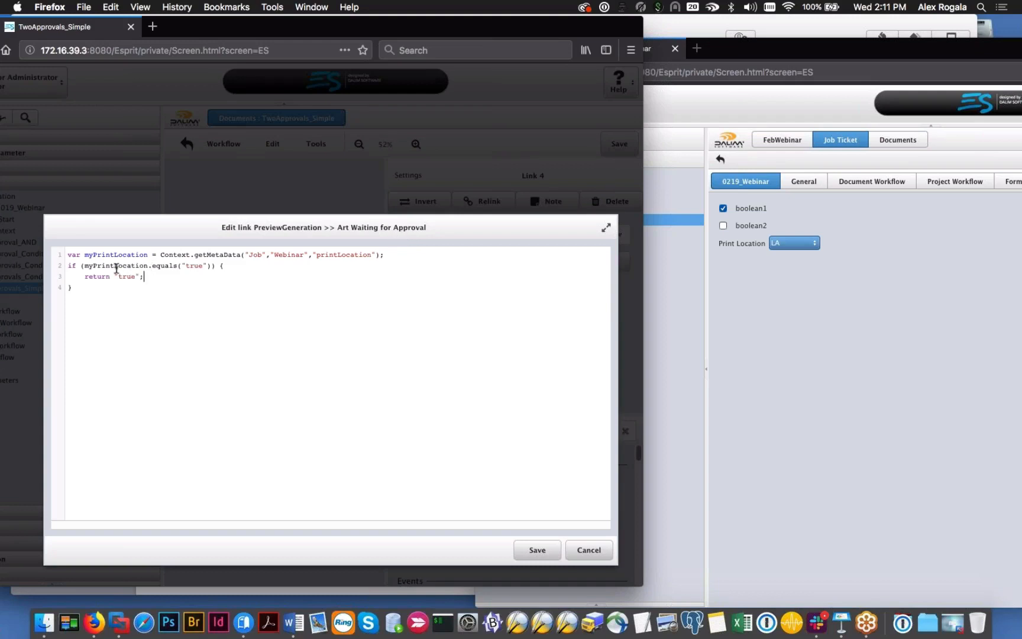
Step: Change the compared value in the if condition to "LA" and add return "false"; after the block
double_click(195, 265)
type("LA")
double_click(126, 276)
left_click(73, 287)
type("return \"false\";")
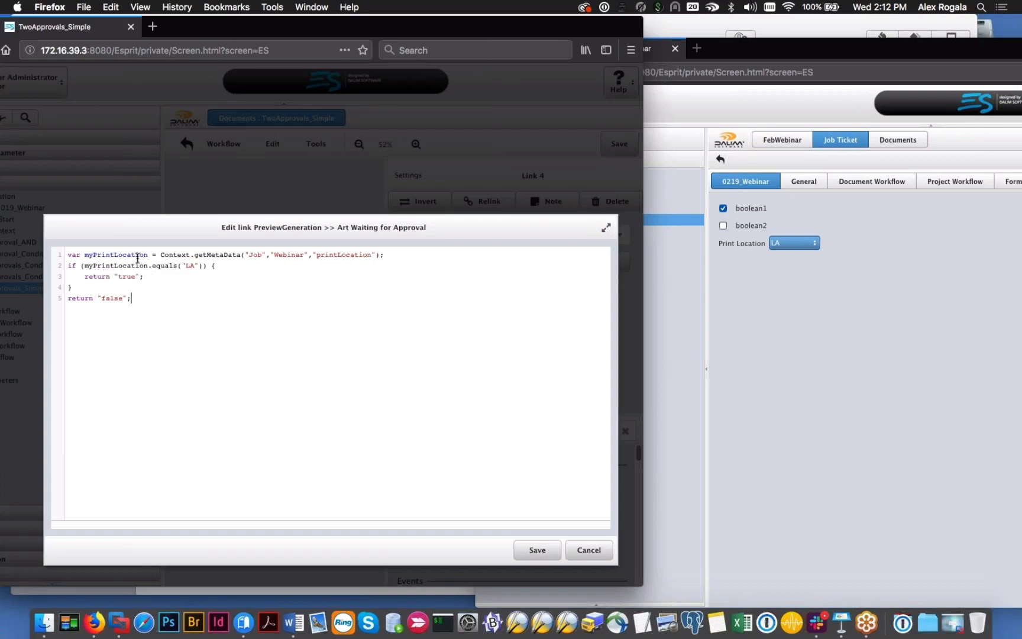
Step: Insert Context.setVariable("link1_printLocation",myPrintLocation); inside the if block before the return statement
left_click(188, 277)
left_click(87, 277)
key("Return")
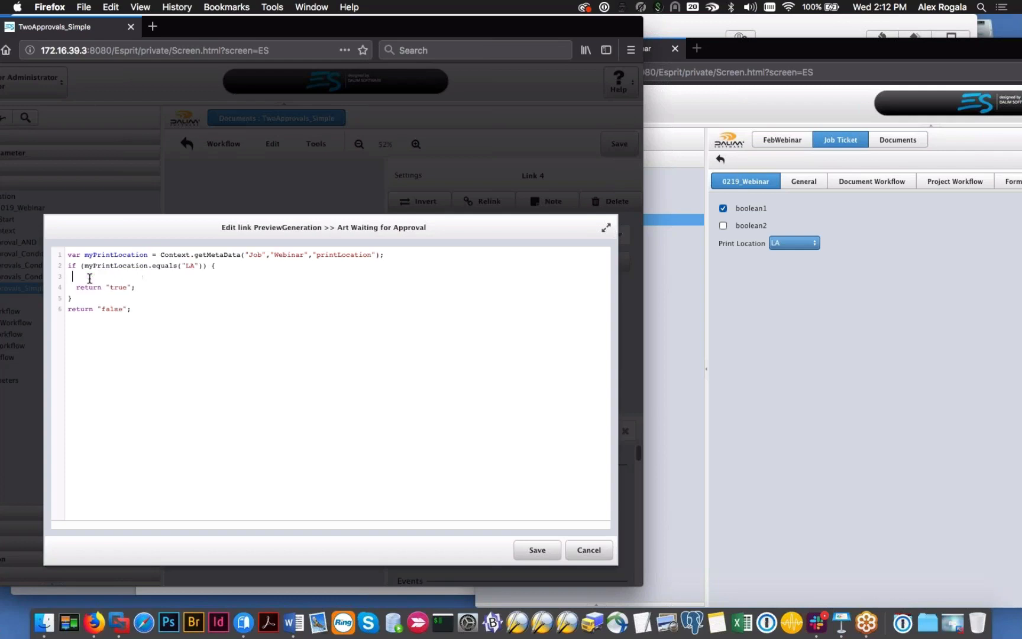
type("Context.setVariable(\"link1_printLocation\"")
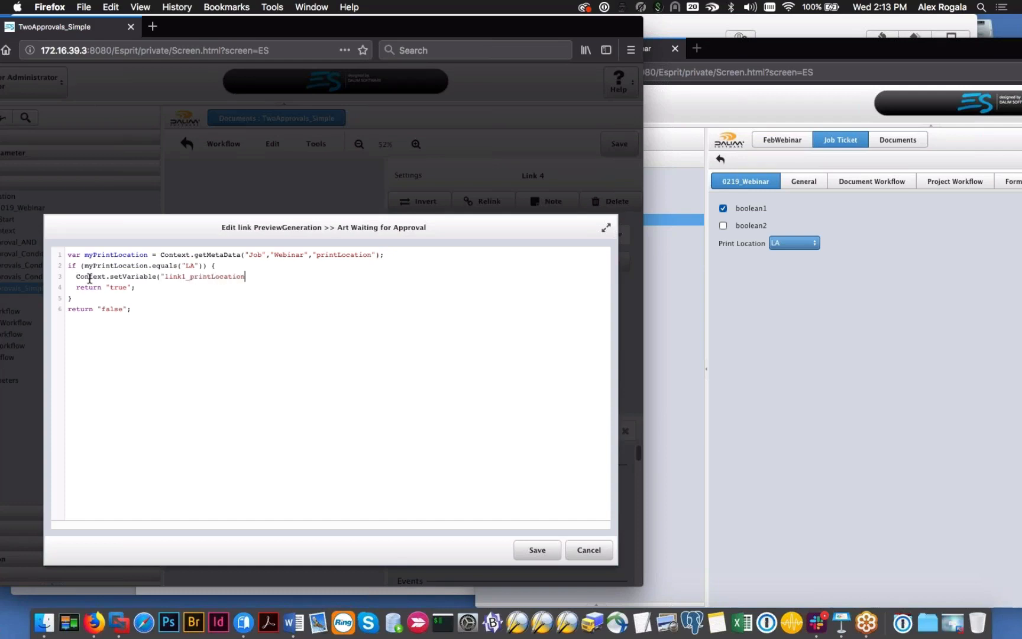
type(",myPrintLocation);")
key("Down")
Step: Add Context.setVariable("link1_ifConditionMet",true); below the first setVariable line and select the code from the if statement to the end
left_click(378, 277)
key("Return")
type("Context.setV")
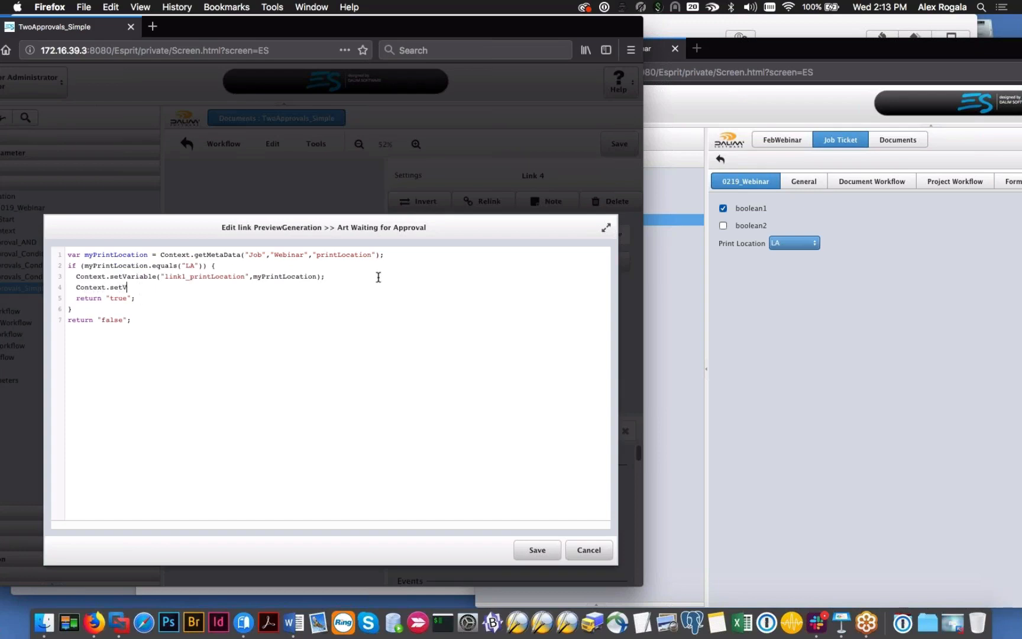
type("ariable(\"link1_ifConditionMet\"")
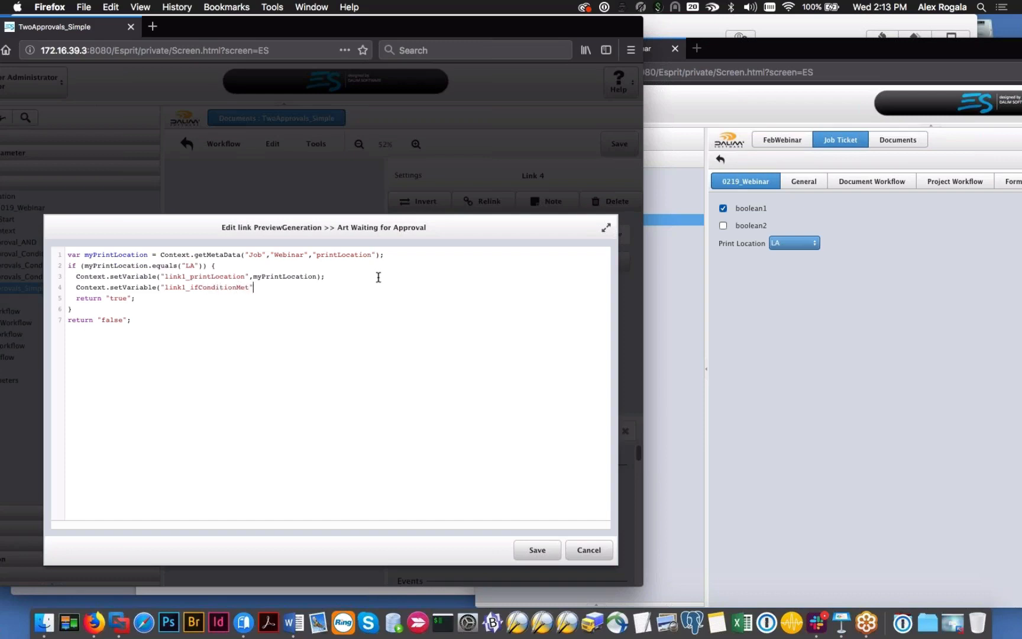
type(",true);")
left_click_drag(68, 265, 142, 320)
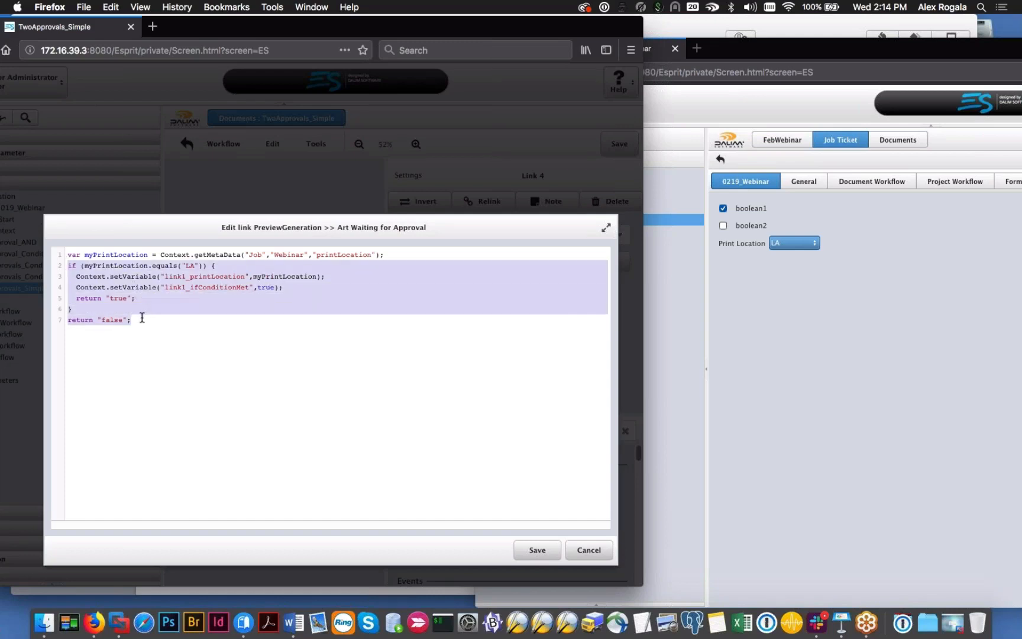
Step: Save the link's JavaScript condition and the TwoApprovals_Simple workflow
left_click(184, 291)
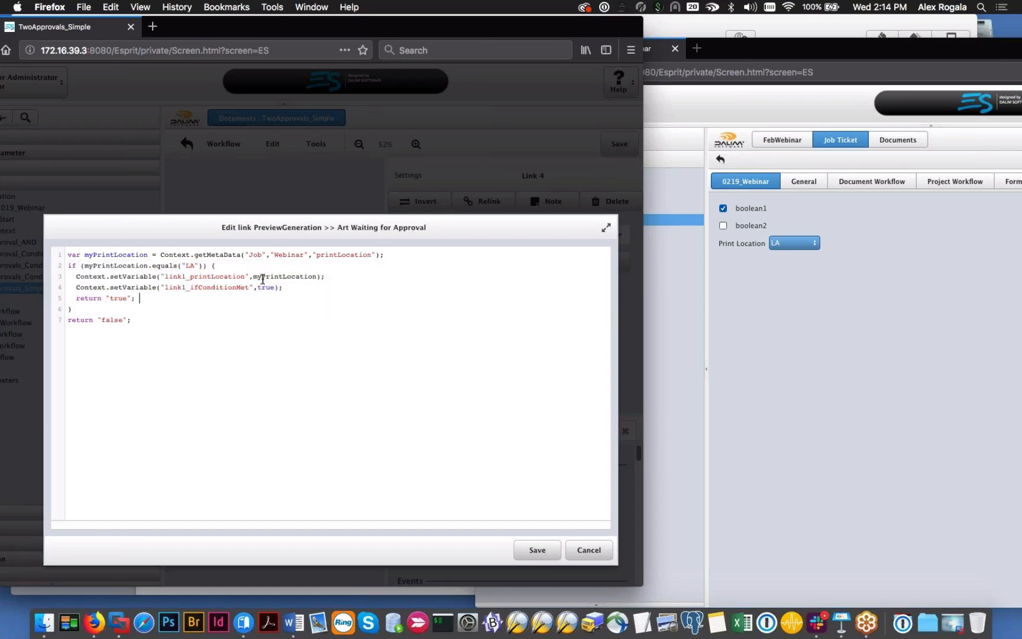
double_click(132, 265)
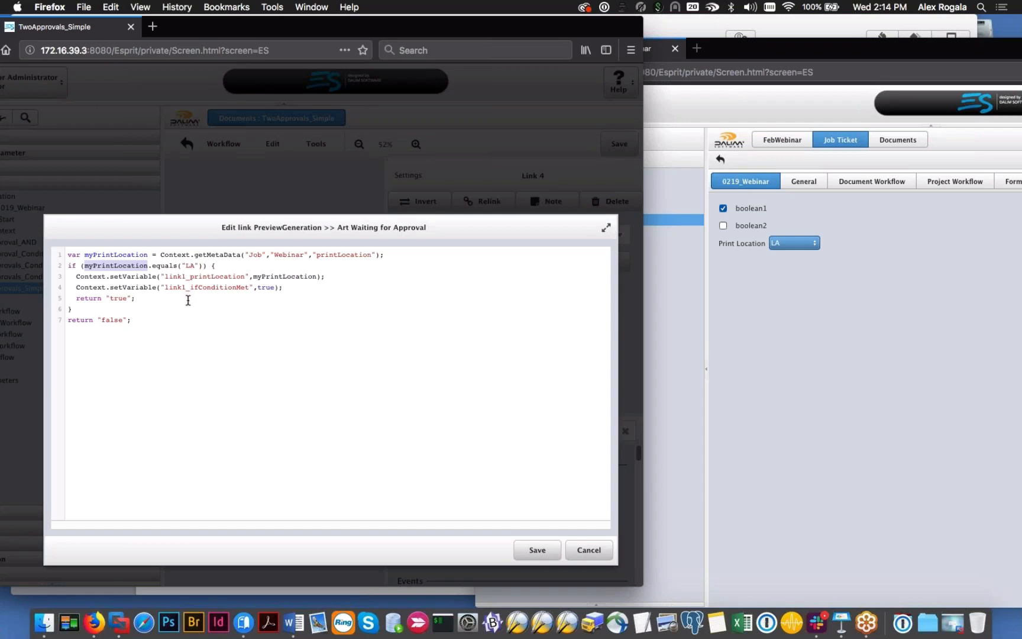
left_click(549, 552)
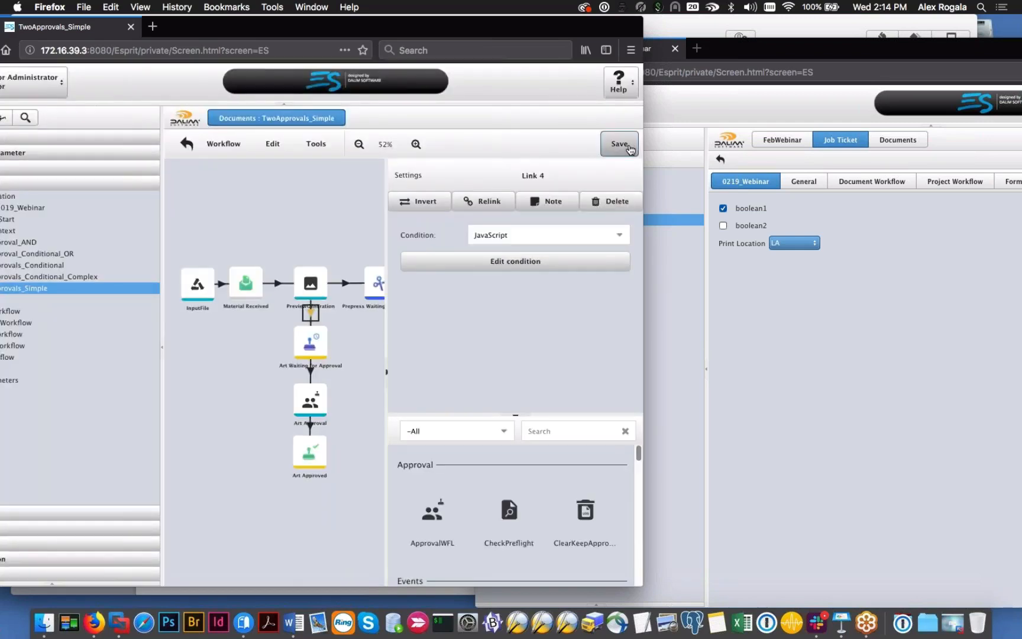
left_click(630, 150)
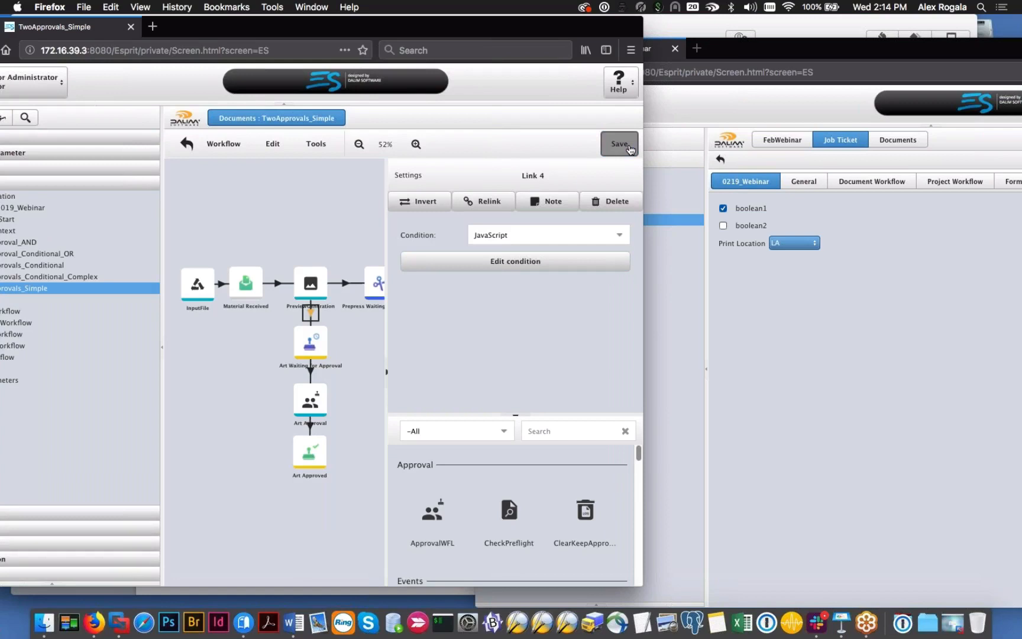
left_click(254, 349)
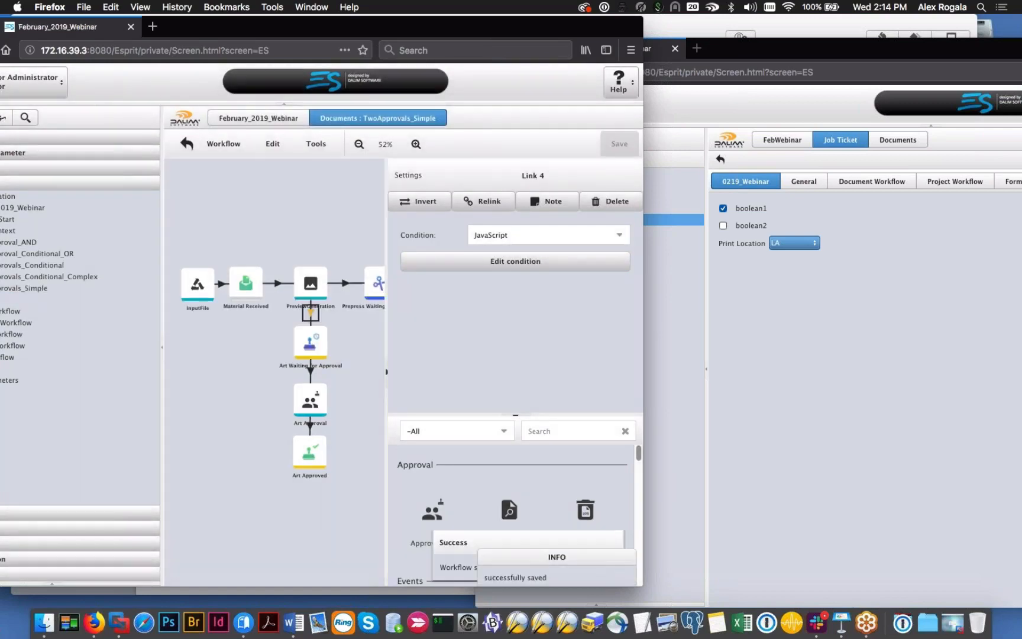
Step: Switch to the FebWebinar project window, bring it fully into view and save the project's job ticket
left_click_drag(262, 18, 295, 17)
left_click(716, 166)
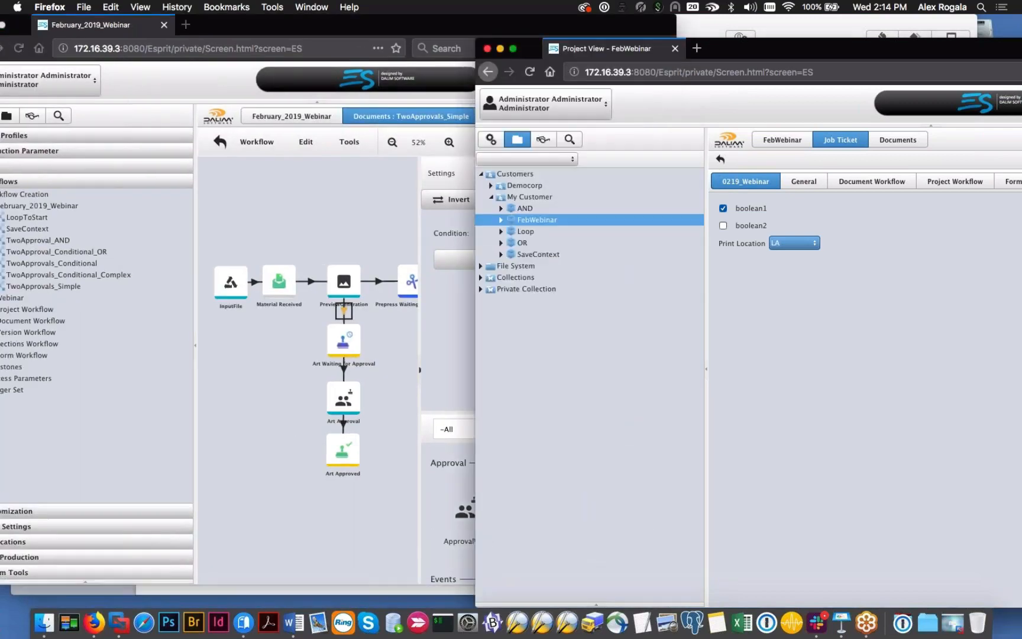
left_click(526, 224)
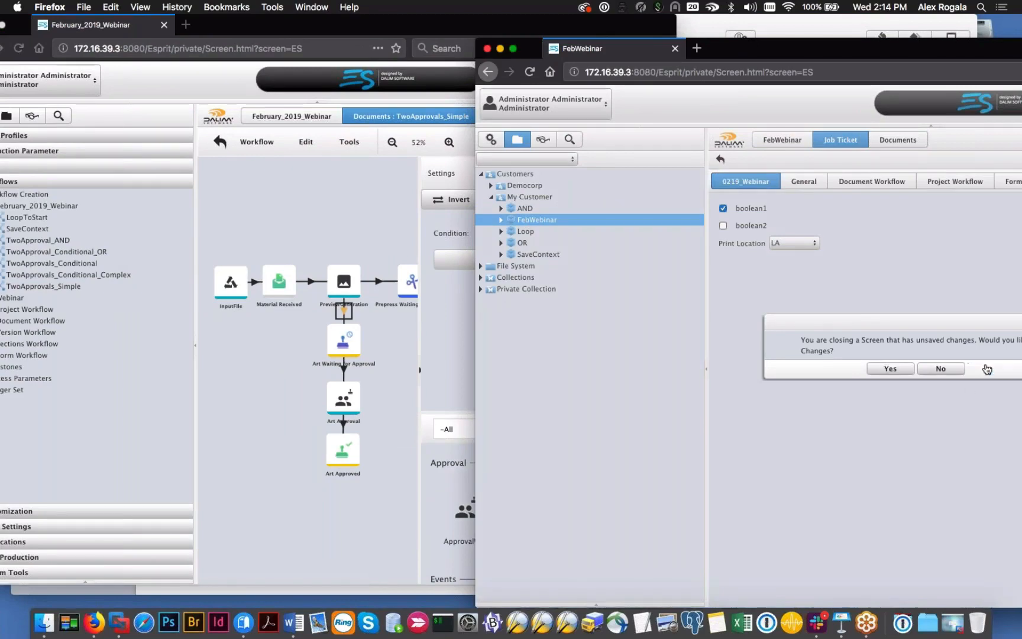
left_click(940, 368)
left_click_drag(851, 49, 419, 25)
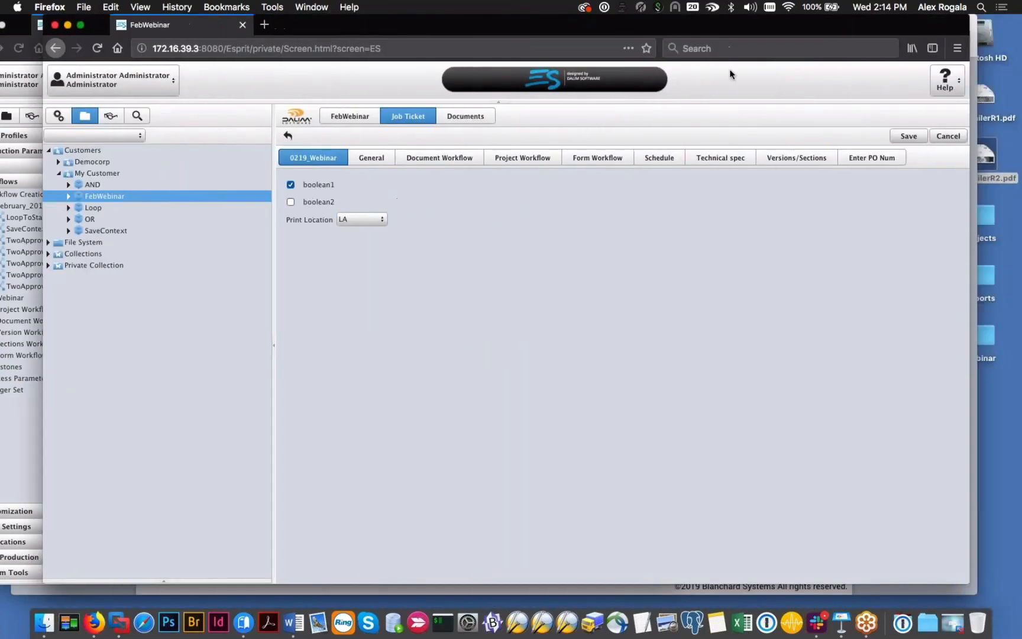
left_click(909, 136)
Step: Upload DemoMailerR1.pdf to the FebWebinar project's documents and close the upload dialog
left_click(466, 116)
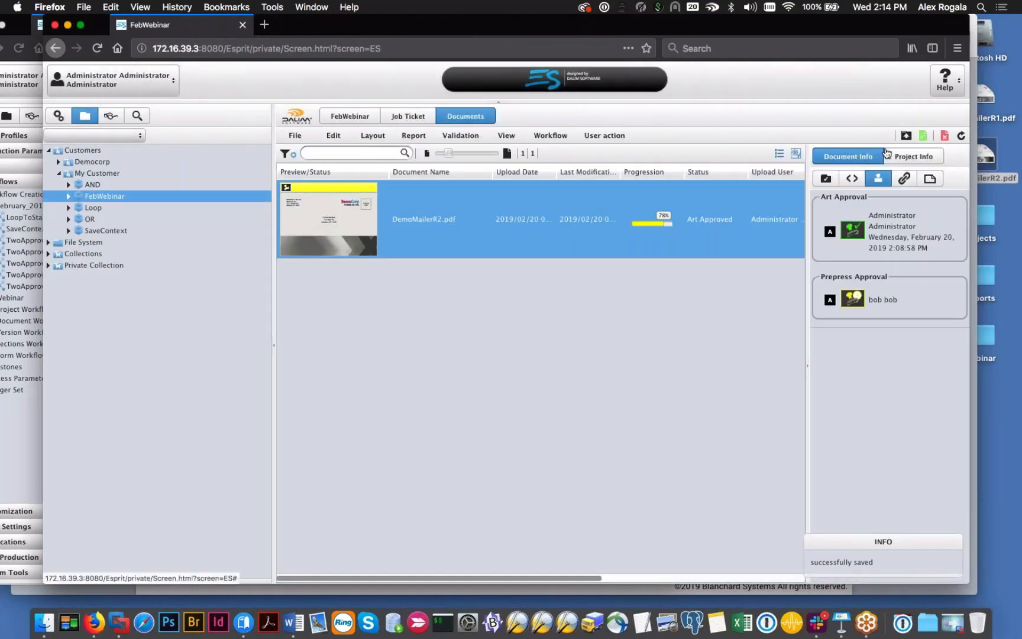
left_click(906, 136)
left_click_drag(984, 94, 414, 266)
left_click(540, 512)
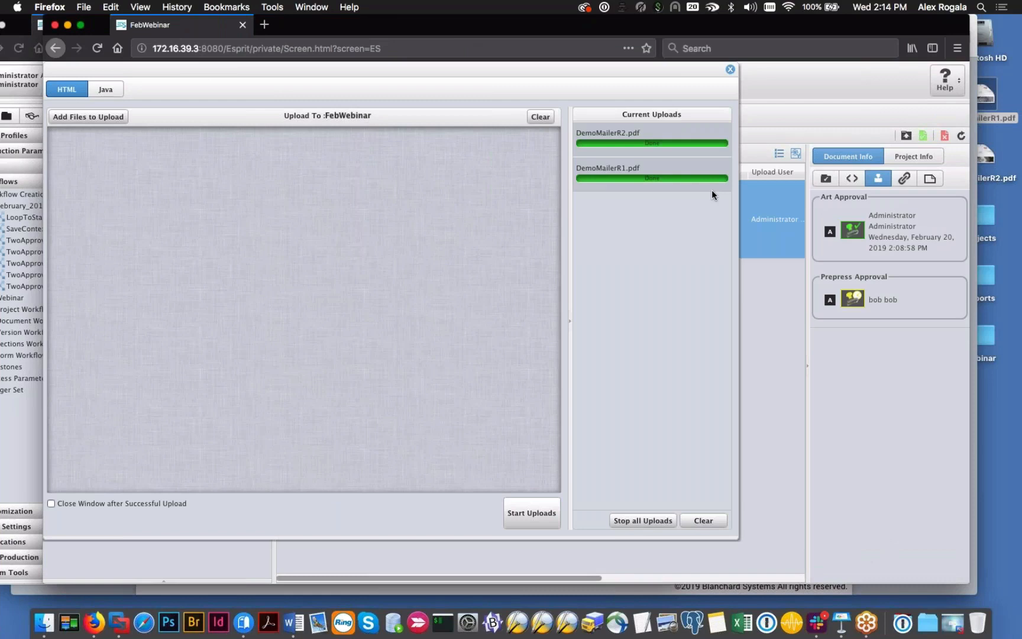
left_click(730, 69)
Step: Open the workflow of DemoMailerR1.pdf and show the Workflow variables in the context of its Art Waiting for Approval step
left_click(663, 225)
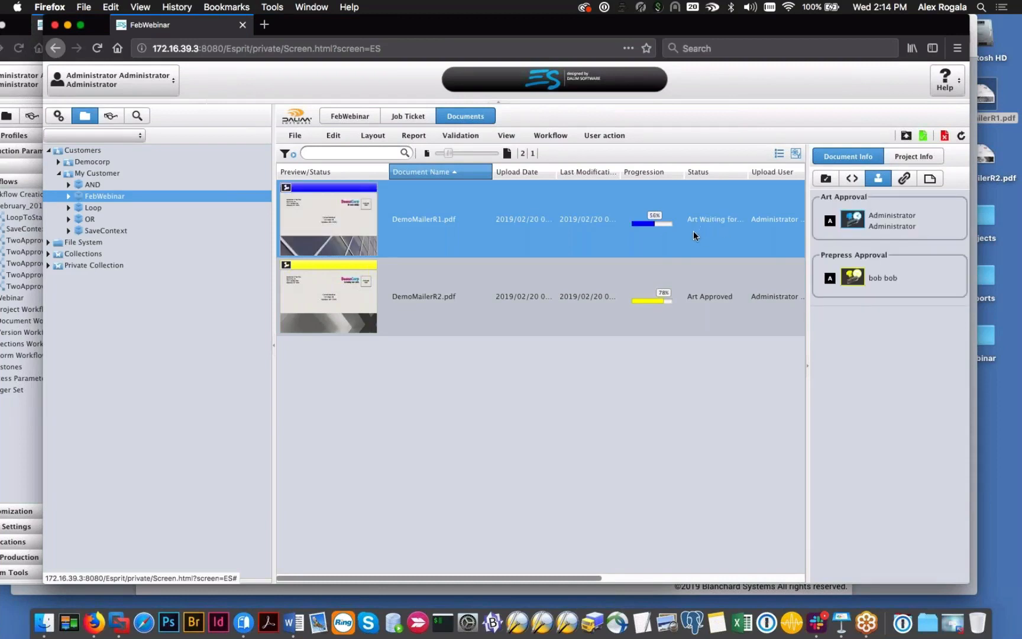
double_click(643, 231)
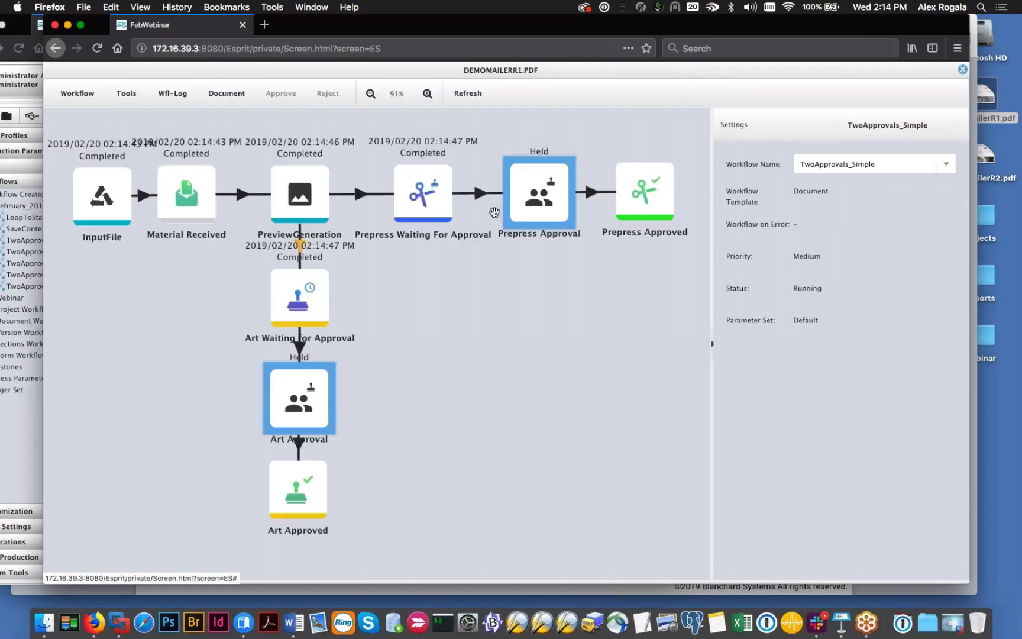
left_click(298, 304)
left_click(172, 93)
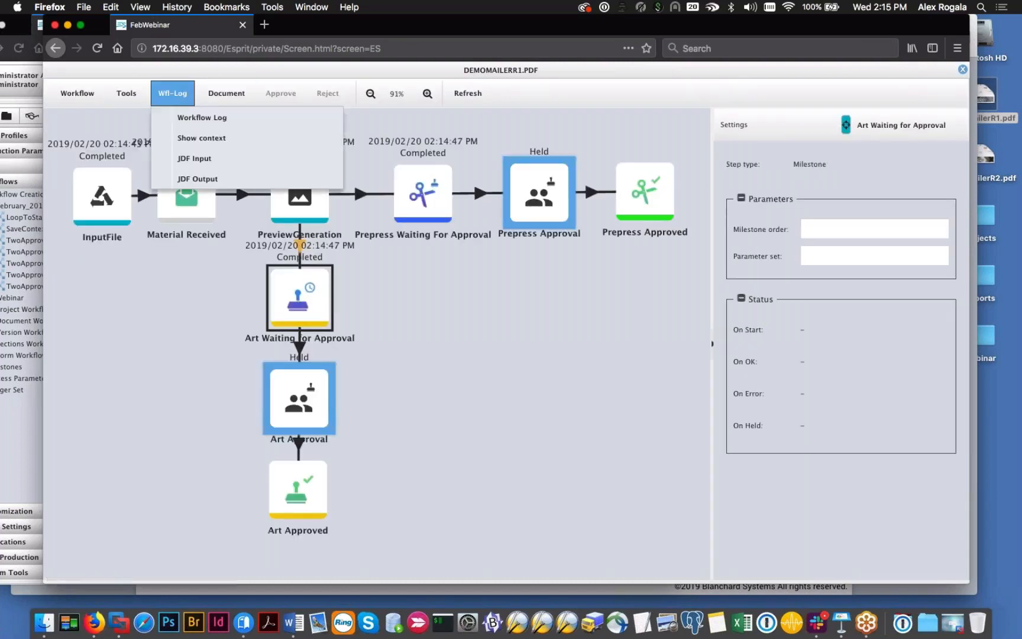
left_click(195, 139)
left_click(354, 205)
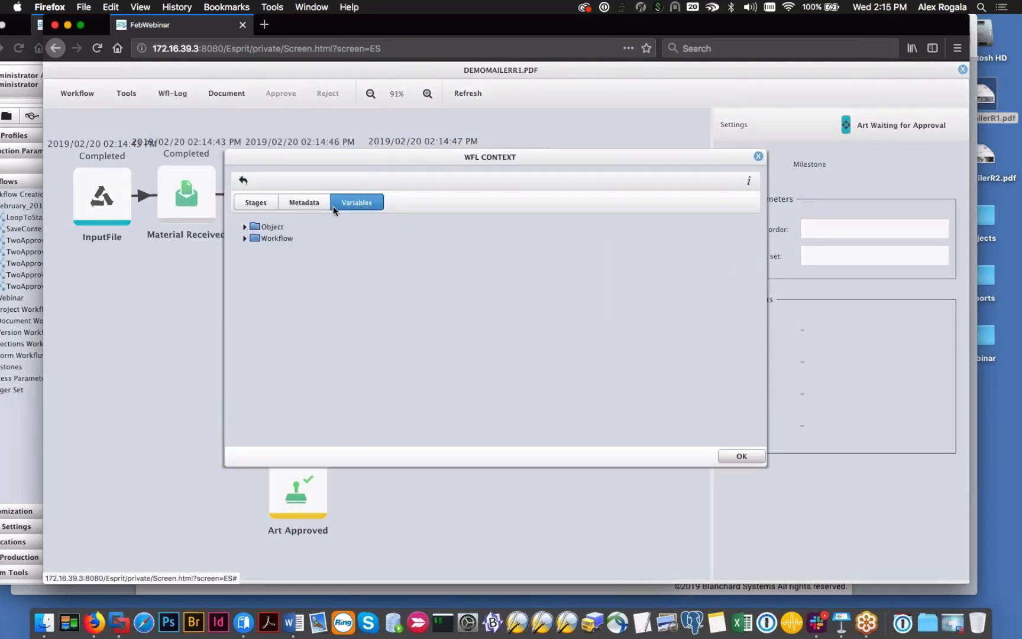
left_click(245, 237)
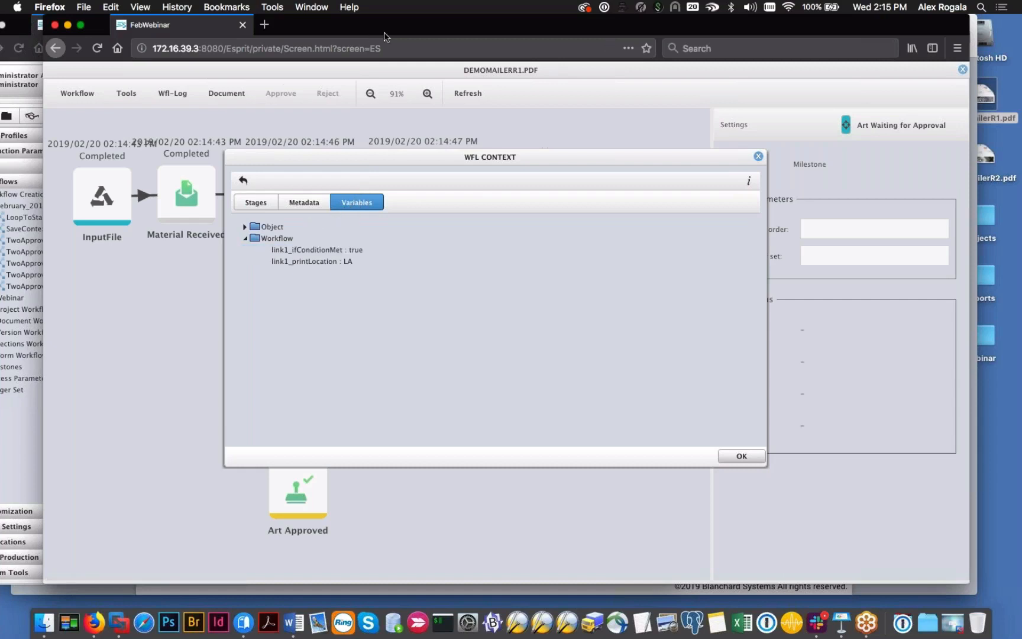
Step: Reopen the script on the PreviewGeneration to Art Waiting for Approval link beside the workflow context and compare its variables with the code
left_click_drag(384, 35, 743, 34)
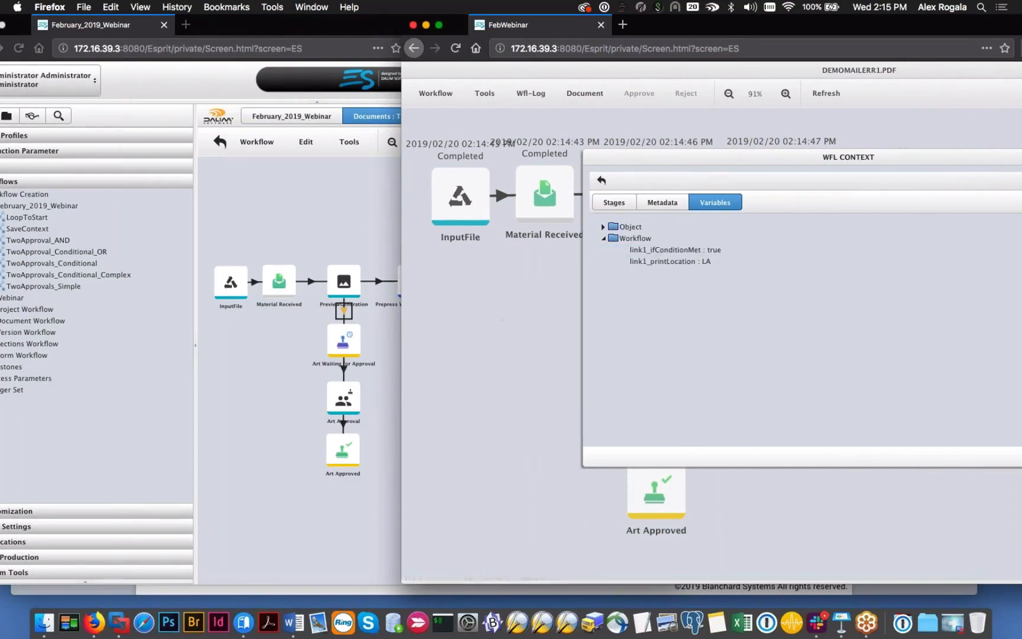
double_click(345, 313)
left_click_drag(490, 23, 393, 23)
left_click(675, 253)
left_click(55, 314)
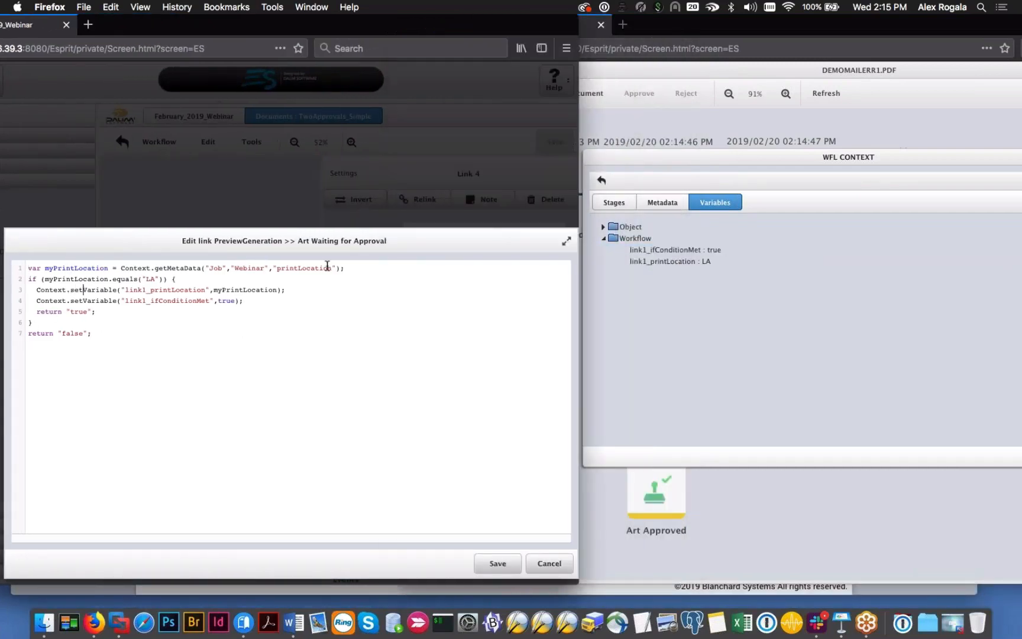
left_click(672, 258)
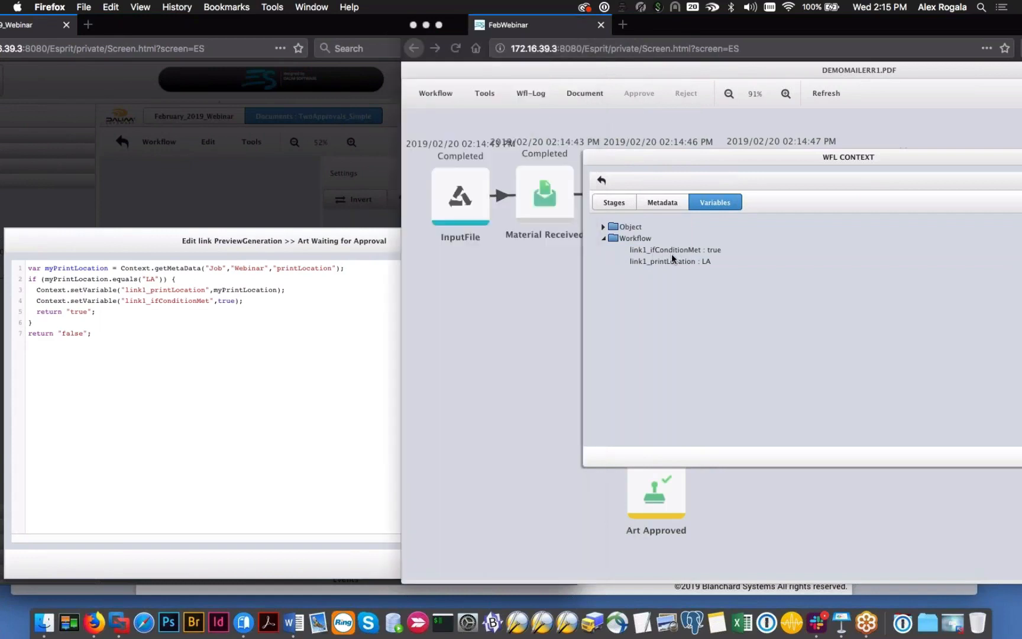
left_click(84, 282)
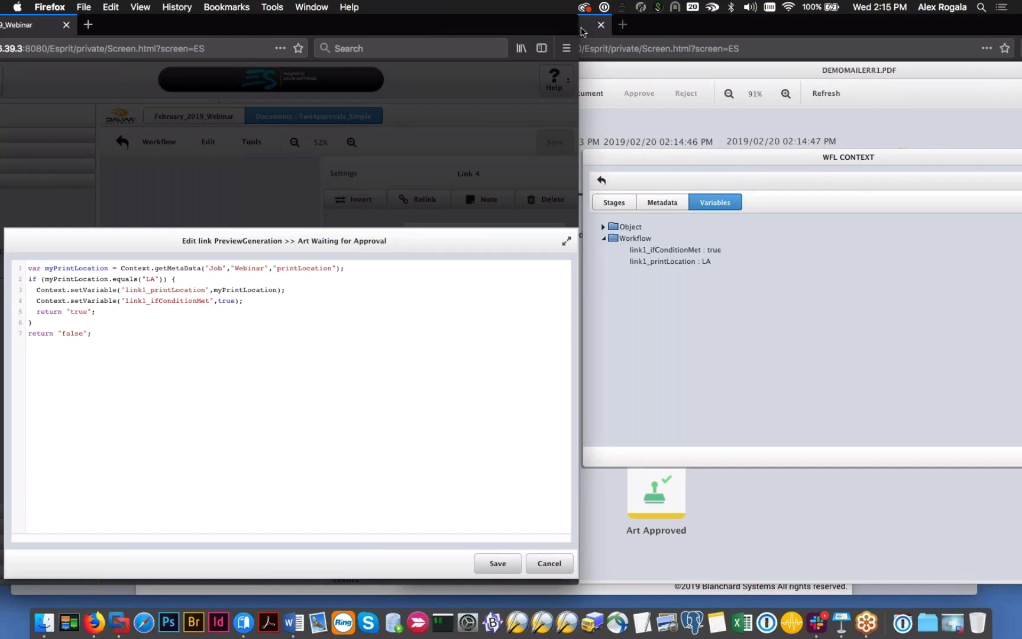
Step: Widen the workflow editor window, close the link script without saving, and bring the whole window into view
left_click_drag(664, 33, 390, 7)
left_click(68, 297)
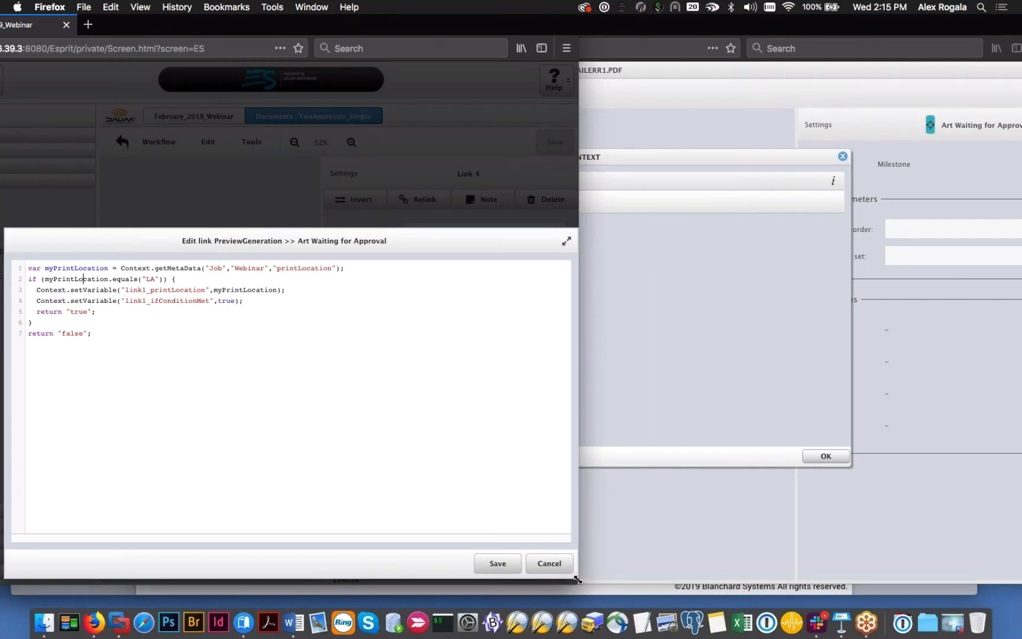
left_click_drag(576, 579, 724, 583)
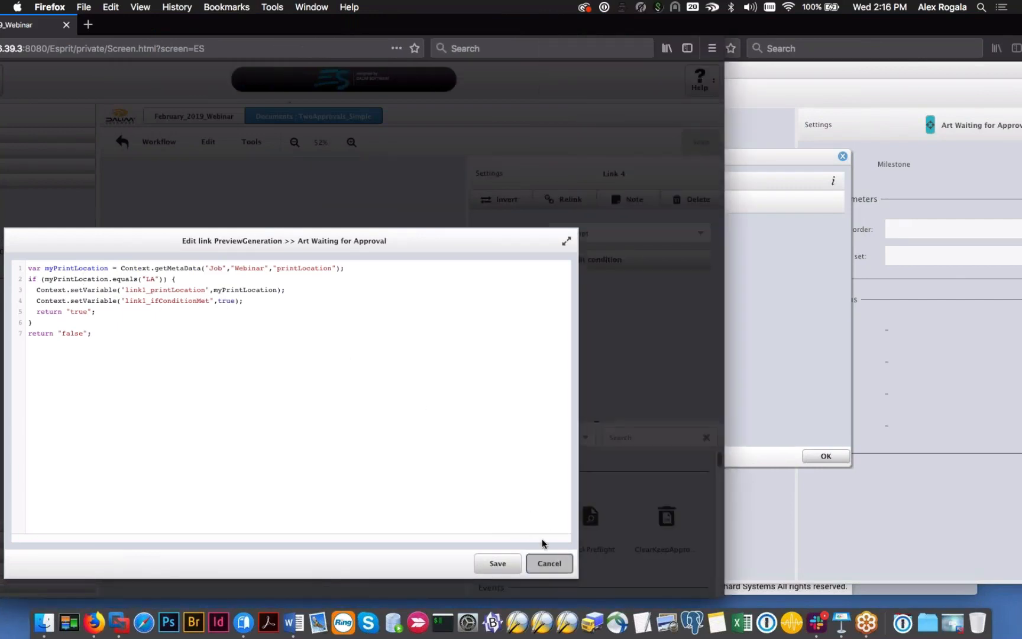
left_click(553, 565)
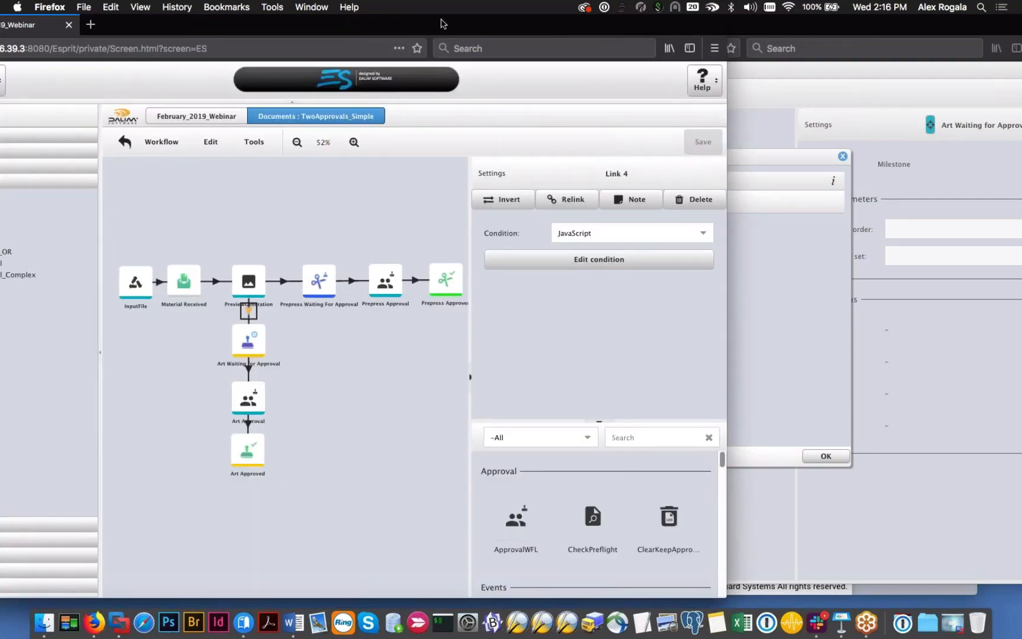
left_click_drag(440, 25, 570, 25)
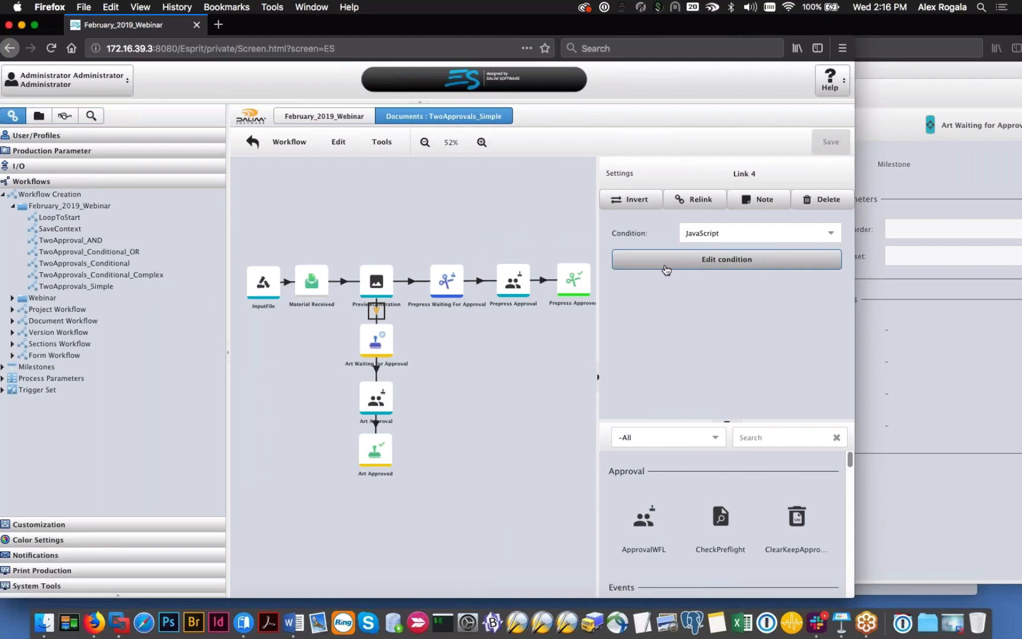
Step: Change the condition type of the PreviewGeneration to Art Waiting for Approval link to Condition Editor and add an empty condition
left_click(717, 233)
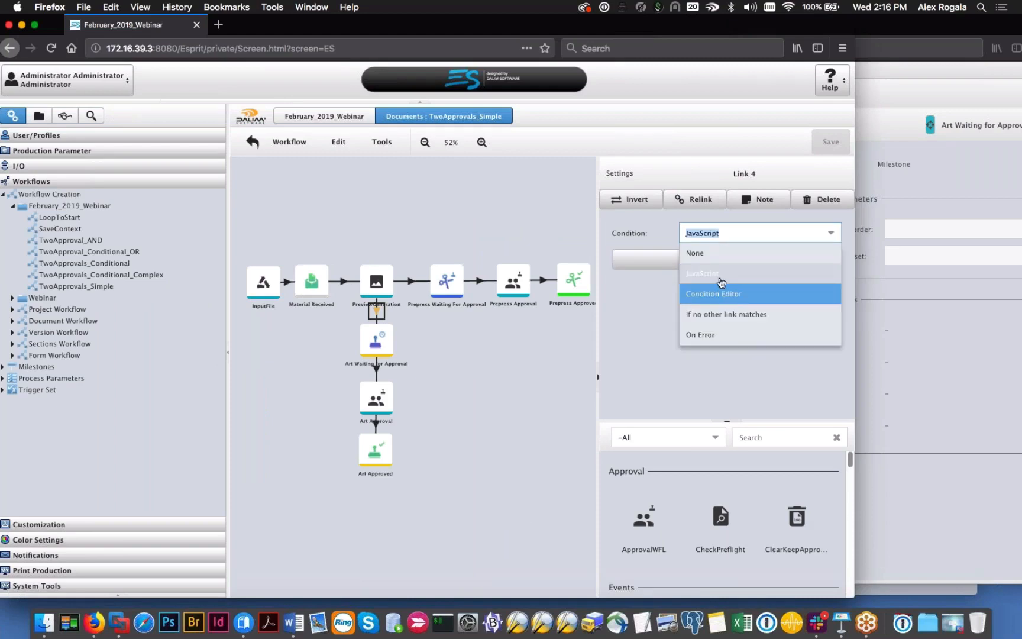
left_click(720, 288)
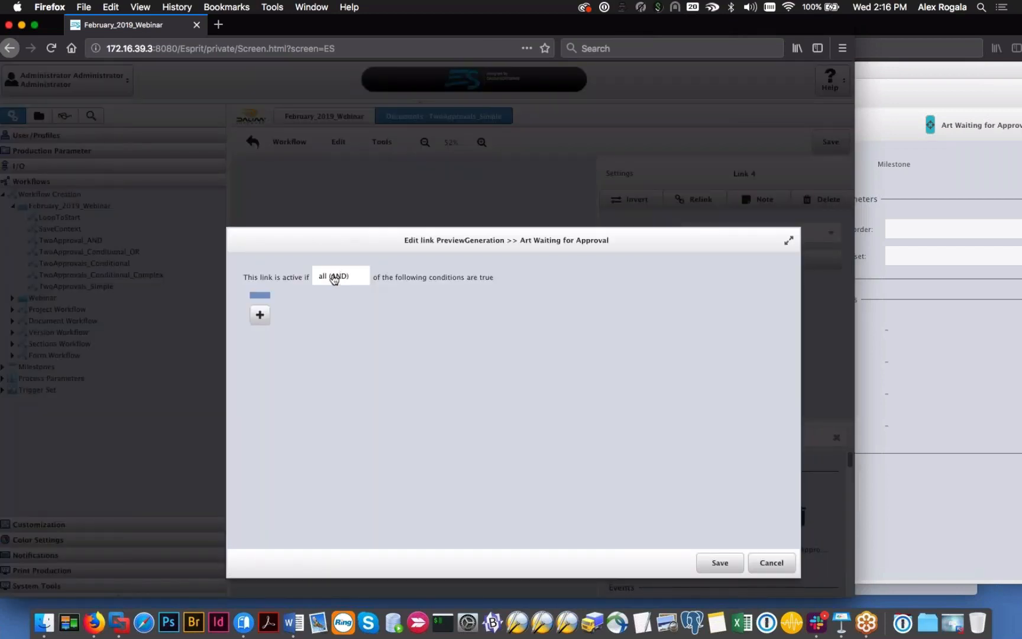
left_click(258, 316)
left_click(259, 316)
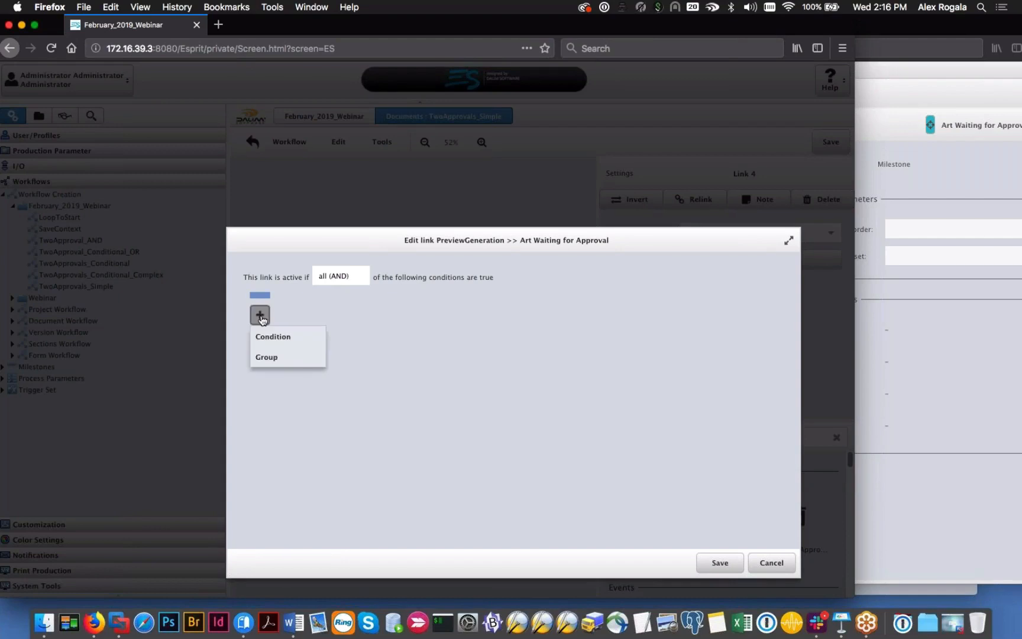
left_click(269, 335)
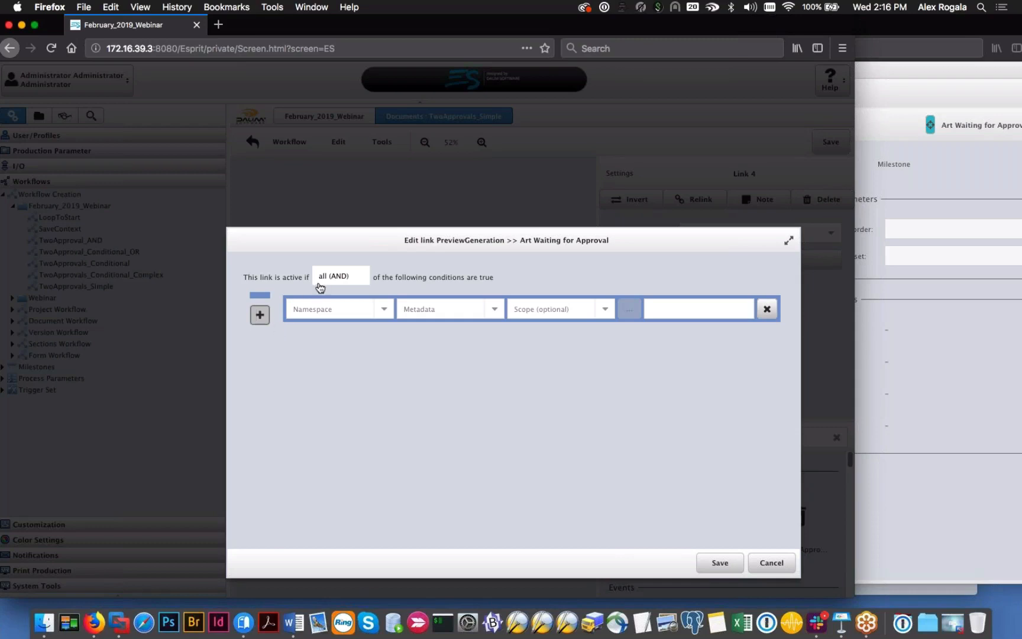
Step: Set the new condition's namespace to Webinar and its metadata to printLocation
left_click(383, 312)
scroll(378, 366, "down", 10)
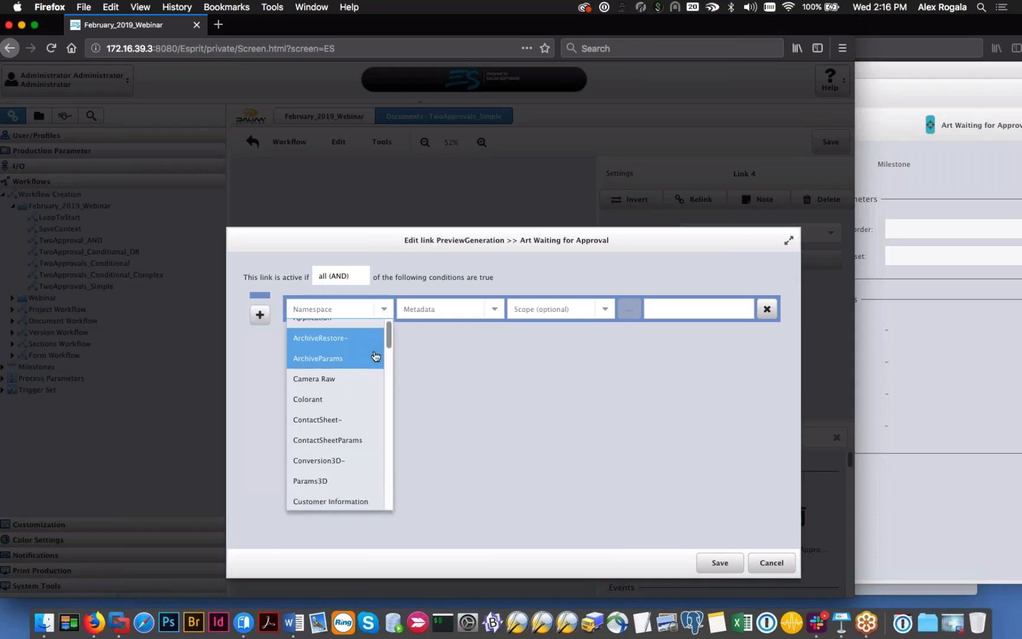
scroll(367, 399, "down", 5)
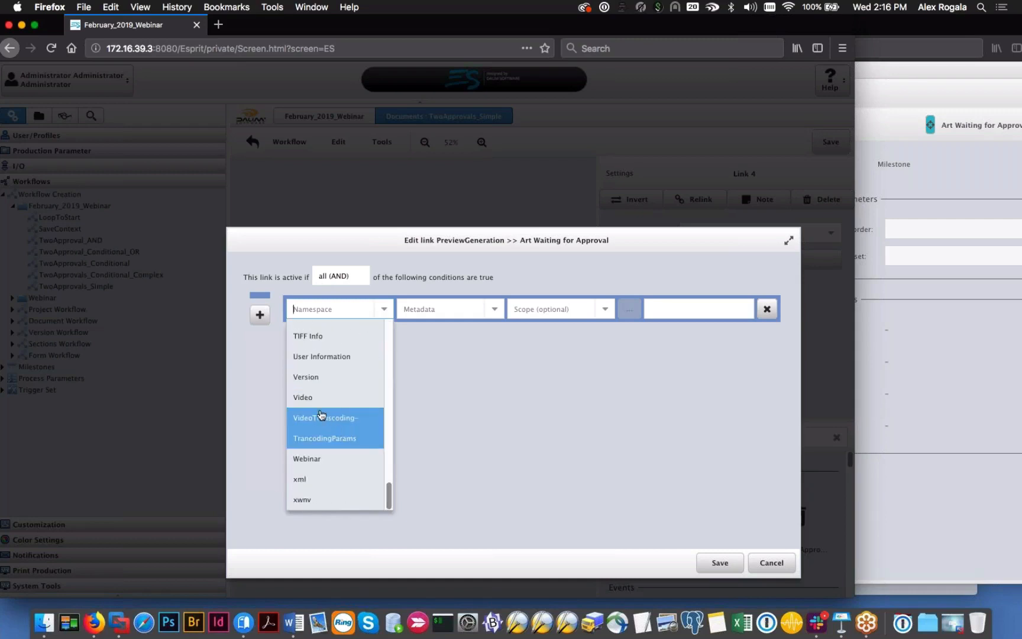
scroll(316, 411, "up", 1)
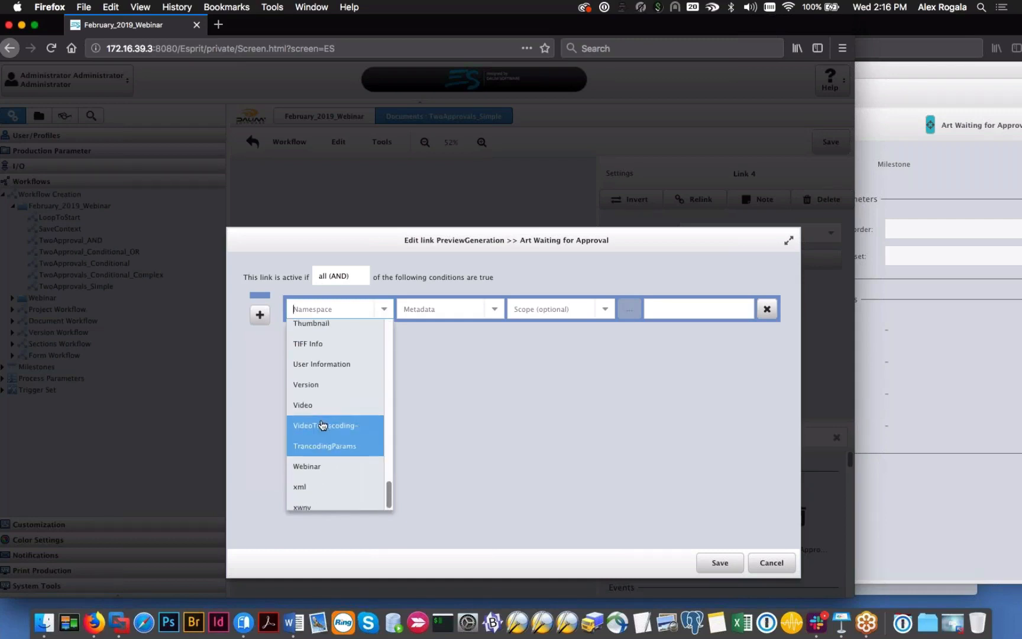
scroll(322, 423, "down", 1)
left_click(334, 462)
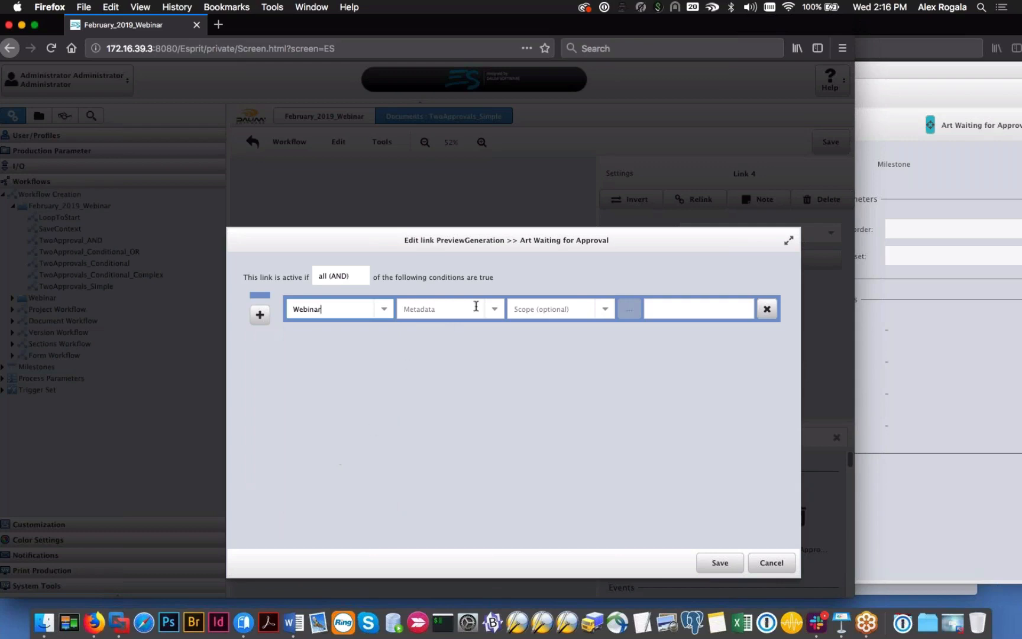
left_click(477, 308)
left_click(457, 422)
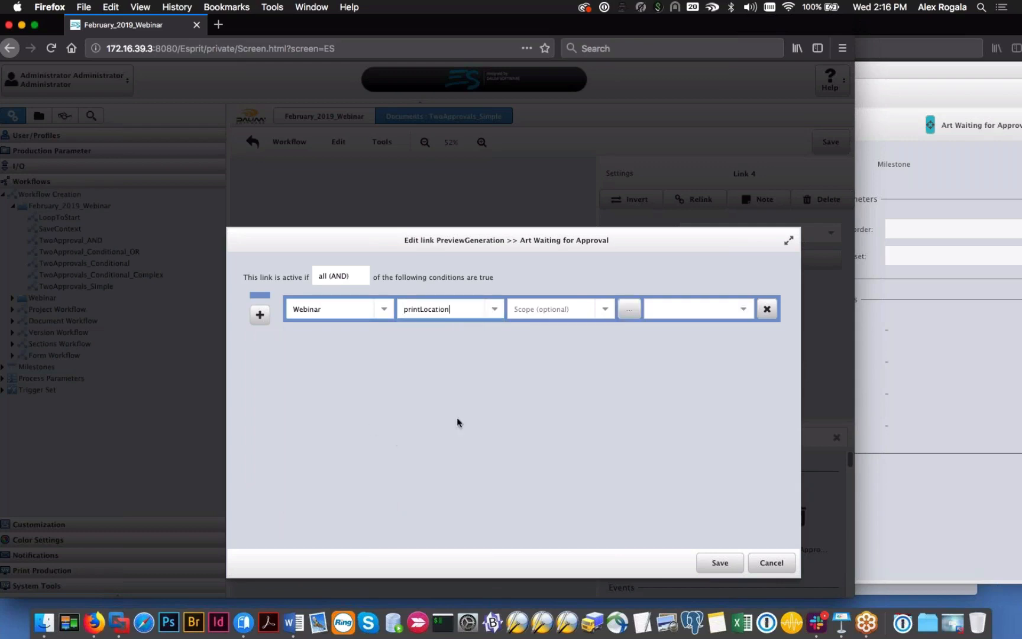
Step: Limit the printLocation condition to the Project scope and require it to equal (=) LA
left_click(603, 307)
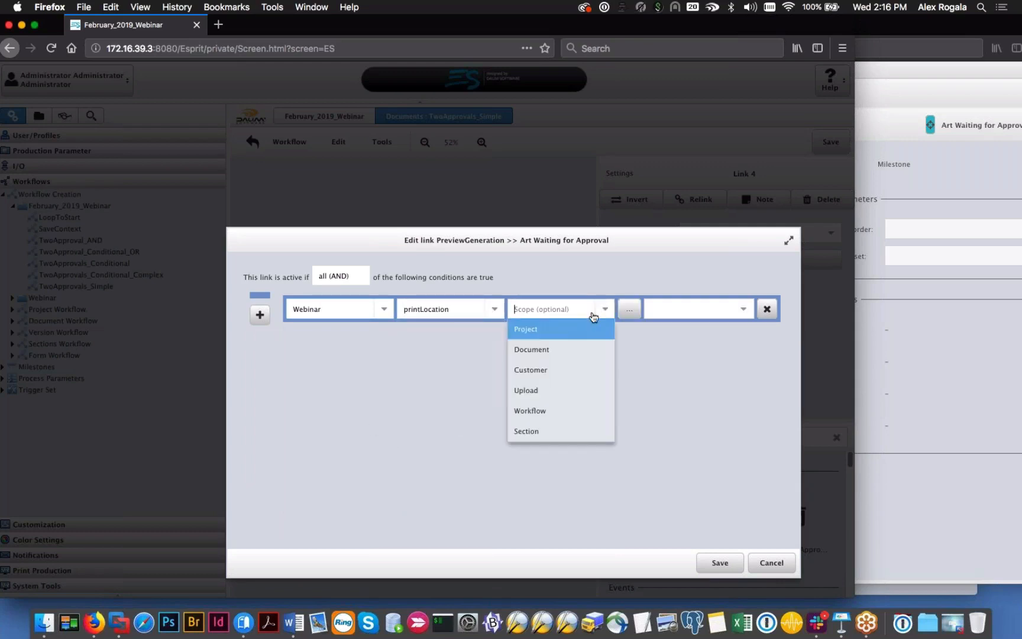
left_click(566, 328)
left_click(628, 308)
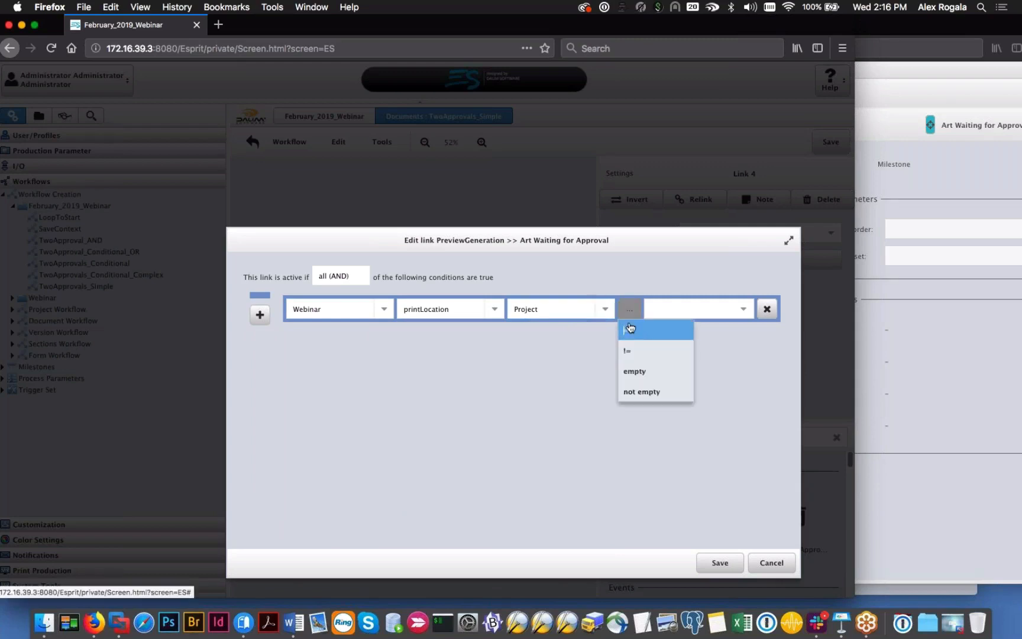
left_click(629, 331)
left_click(740, 309)
left_click(655, 349)
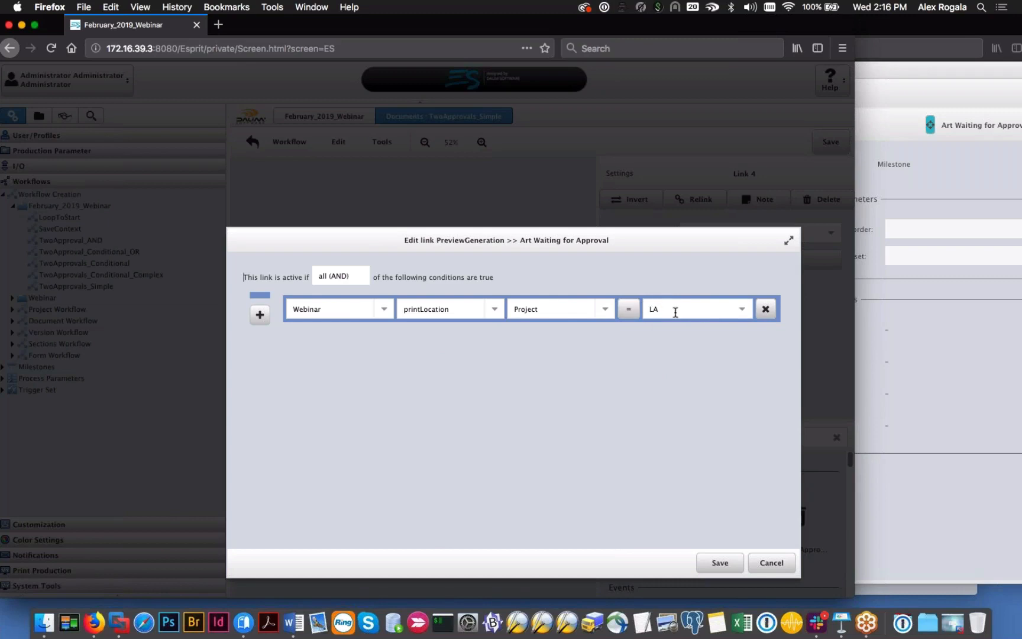
Step: Review the printLocation values, scopes and metadata choices, and switch the condition's metadata to enumeration1 to inspect its values
left_click(740, 309)
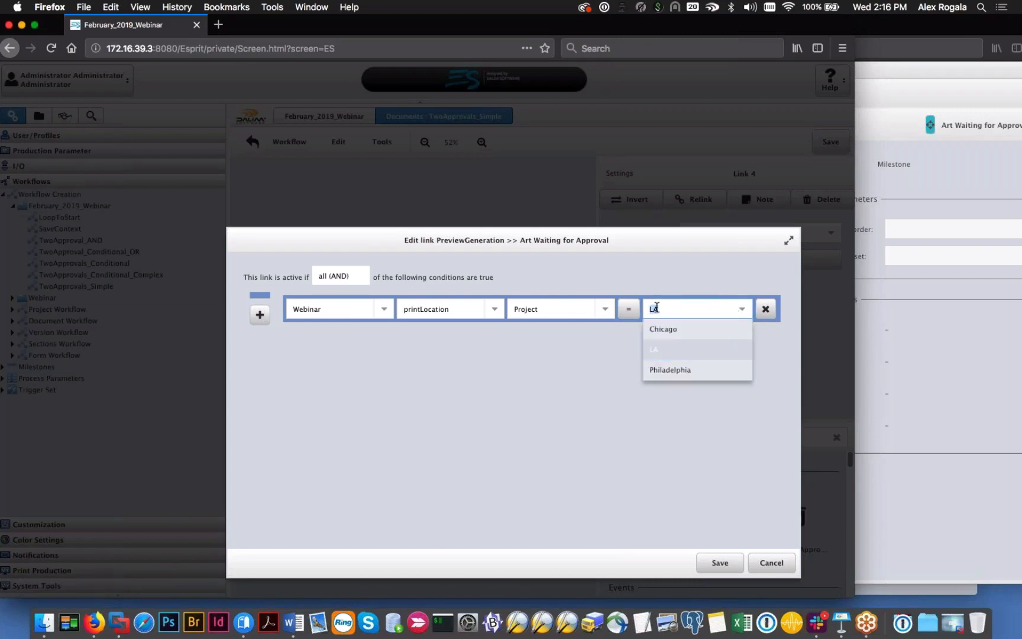
left_click(604, 309)
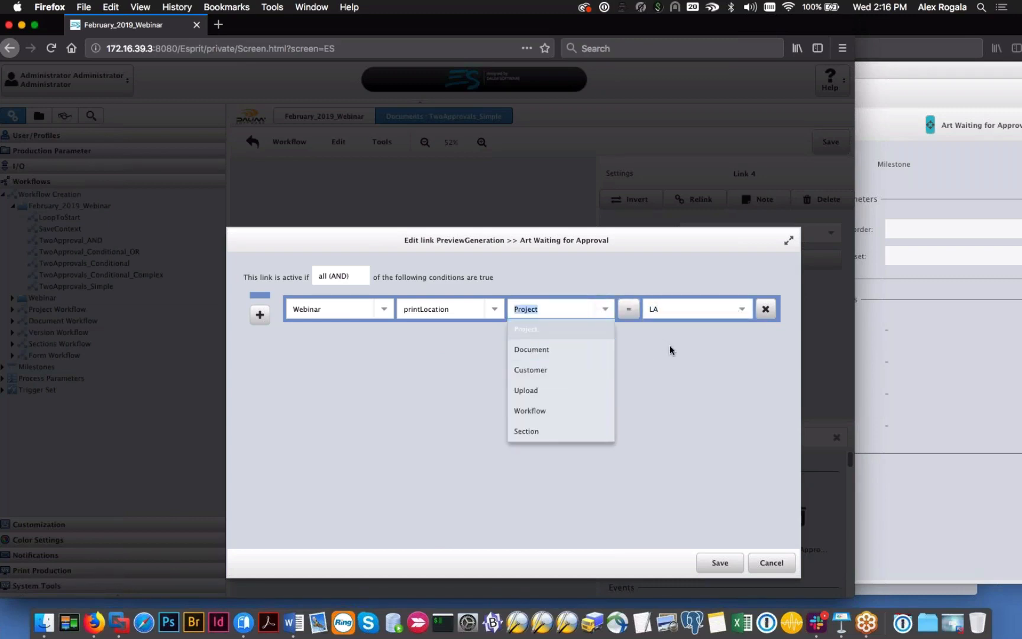
left_click(488, 309)
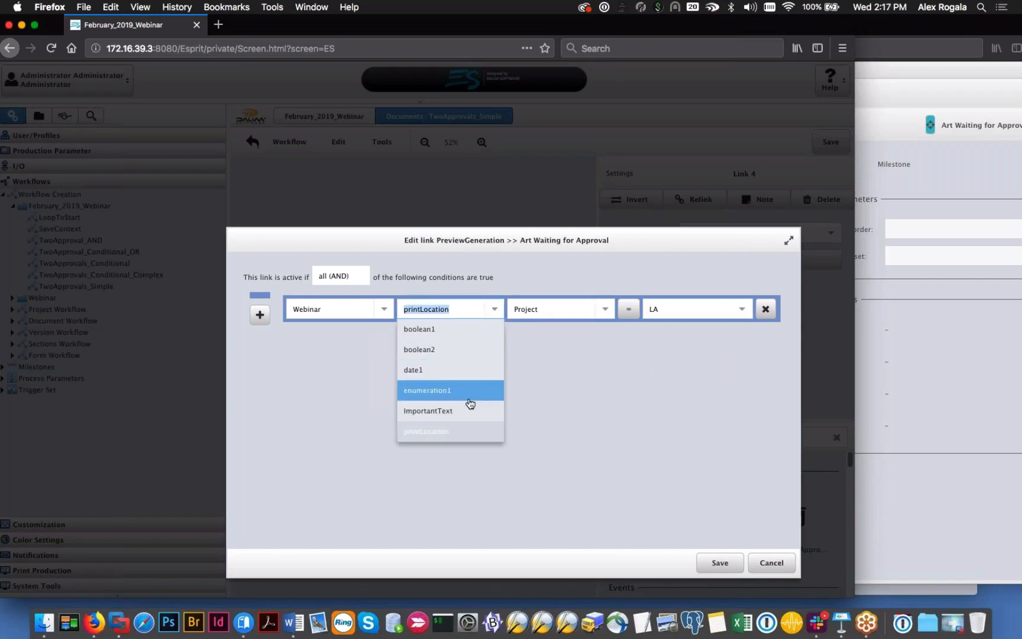
left_click(470, 398)
left_click(741, 309)
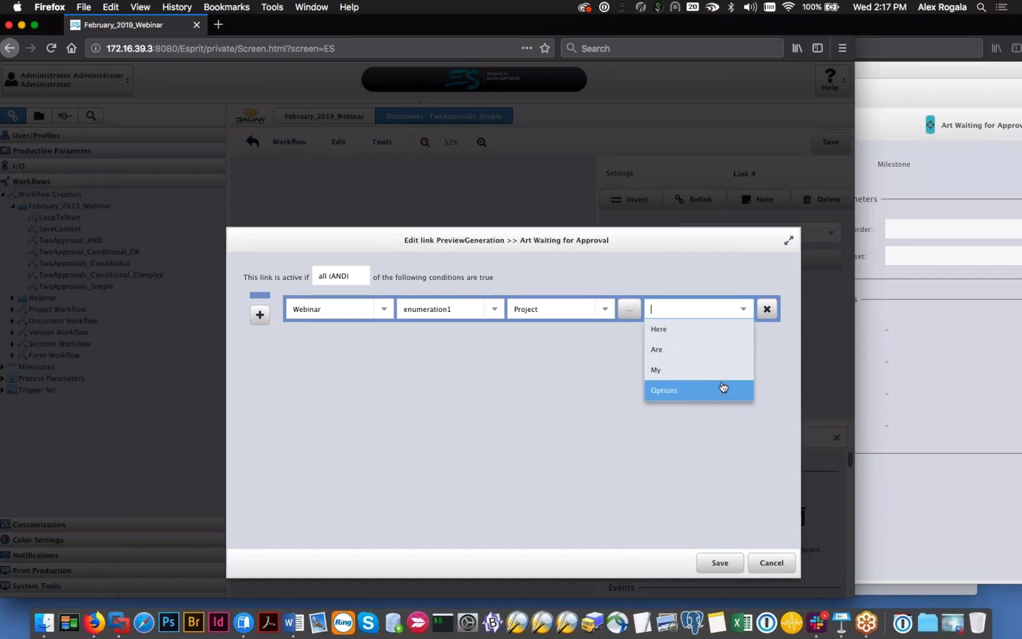
left_click(495, 310)
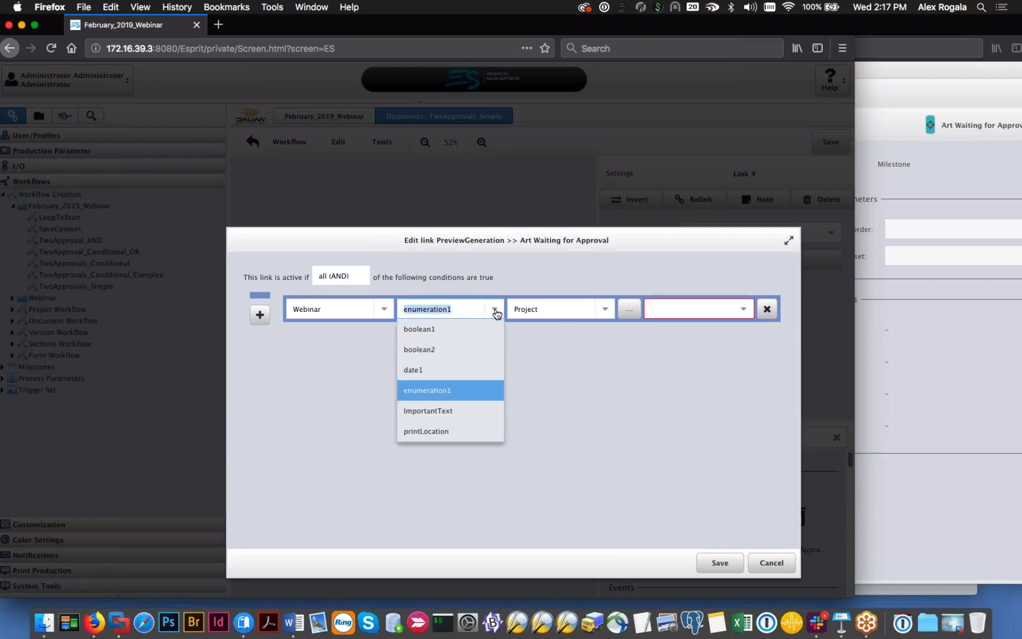
Step: Try date1 as the condition's metadata, review its operators and date picker, and discard the link condition
left_click(465, 371)
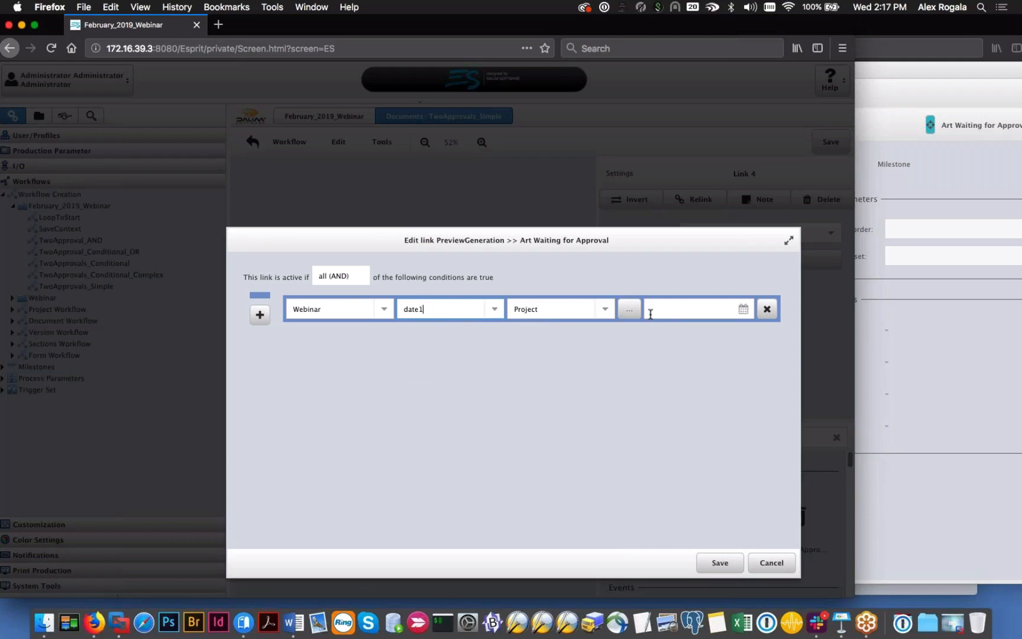
left_click(741, 310)
left_click(628, 310)
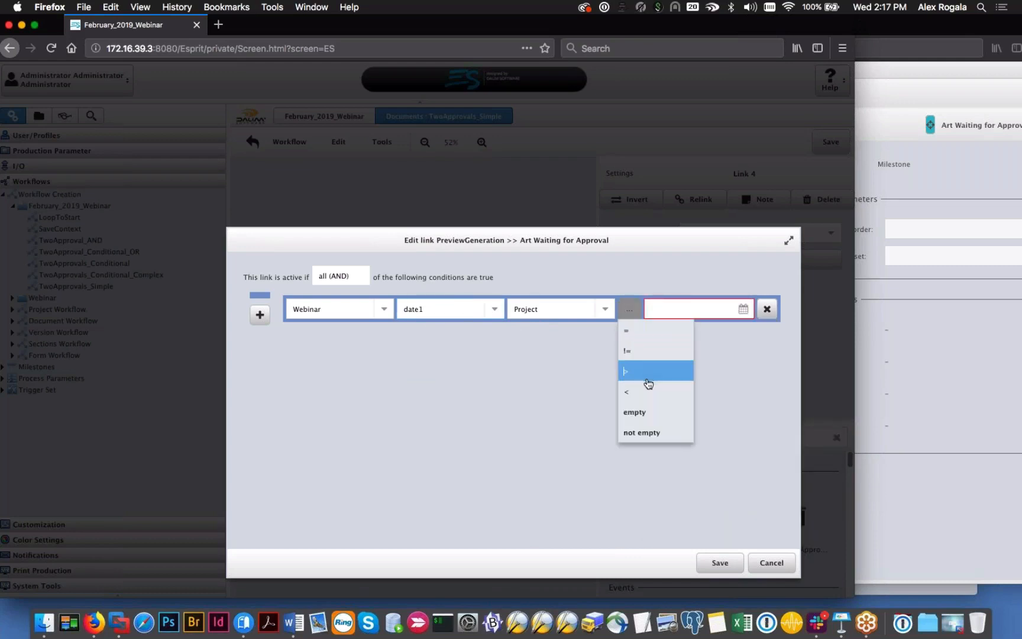
left_click(743, 310)
left_click(504, 376)
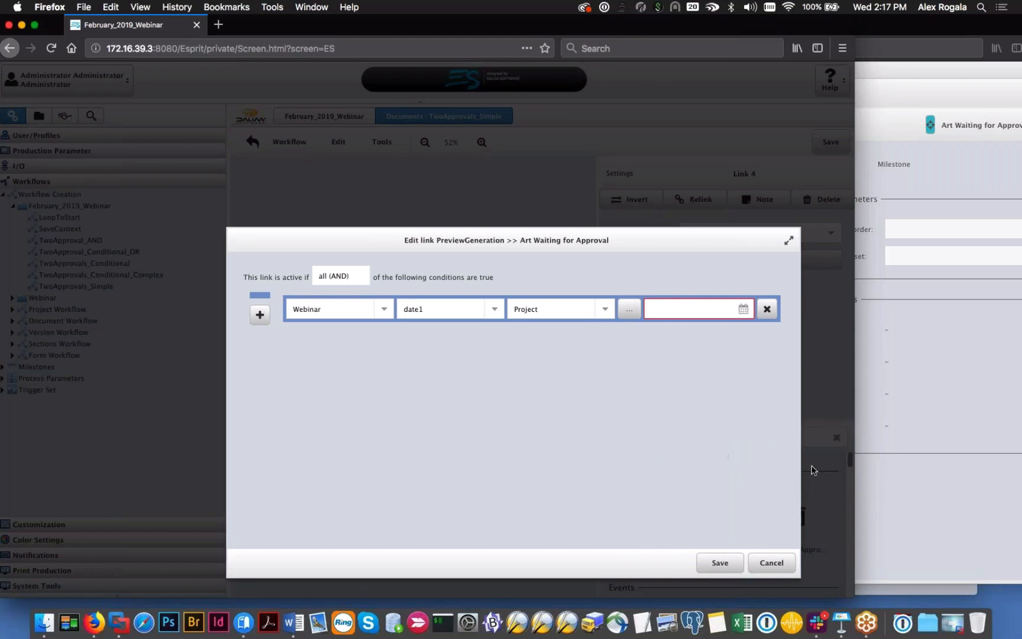
left_click(772, 563)
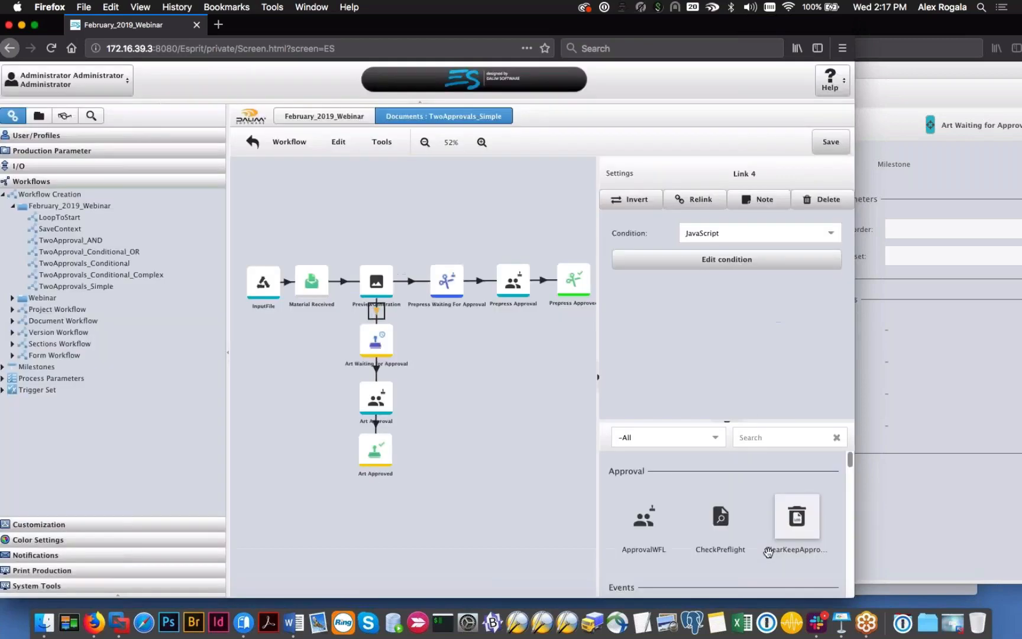
left_click(500, 445)
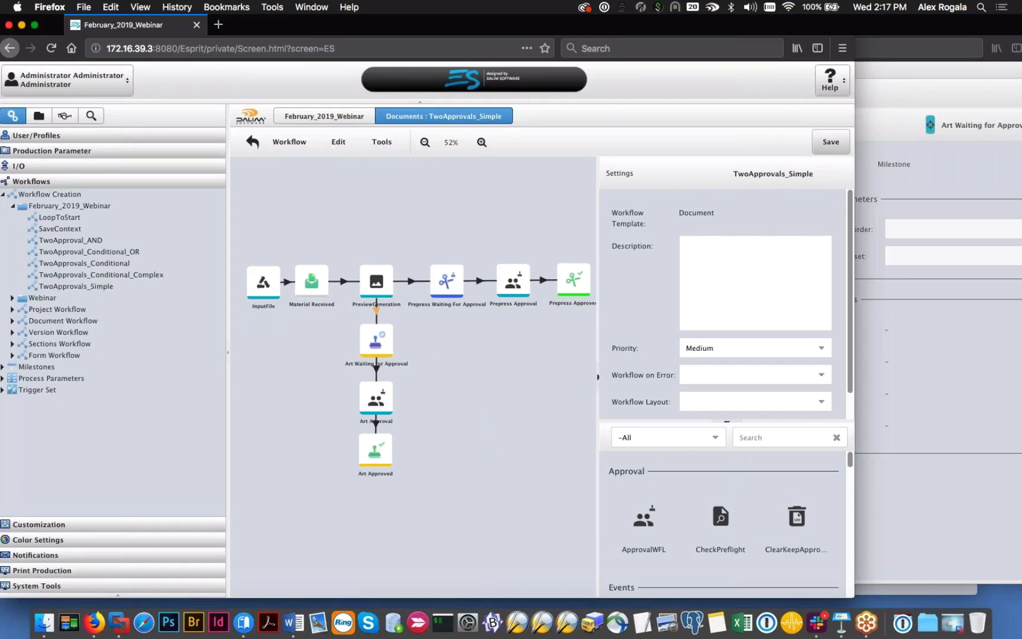
Step: Change the condition type of the PreviewGeneration to Prepress Waiting For Approval link to Condition Editor and add an empty condition
left_click(412, 280)
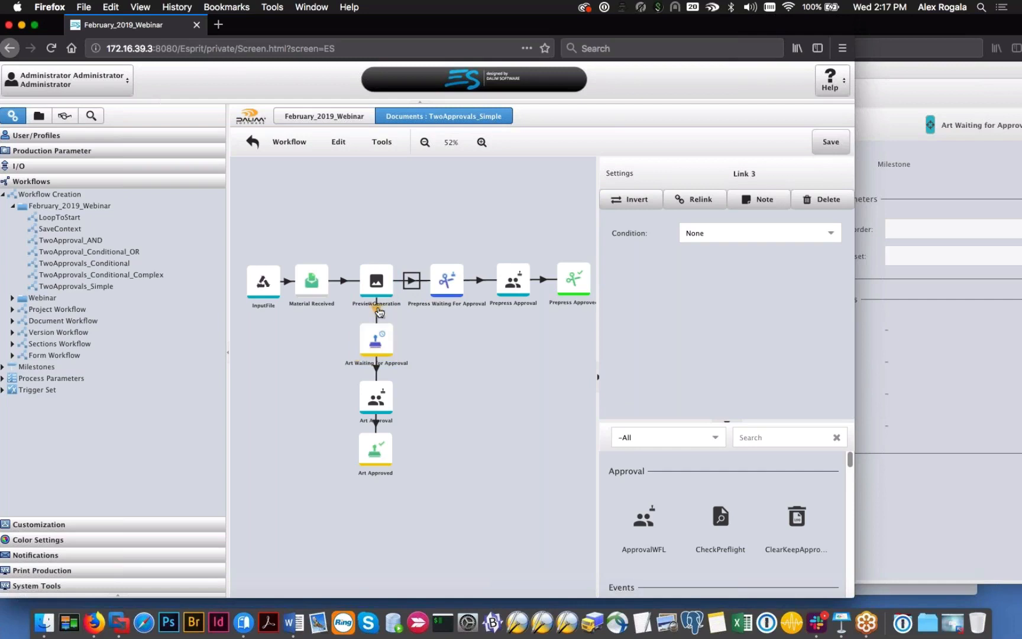
left_click(406, 288)
left_click(409, 287)
left_click(743, 230)
left_click(742, 230)
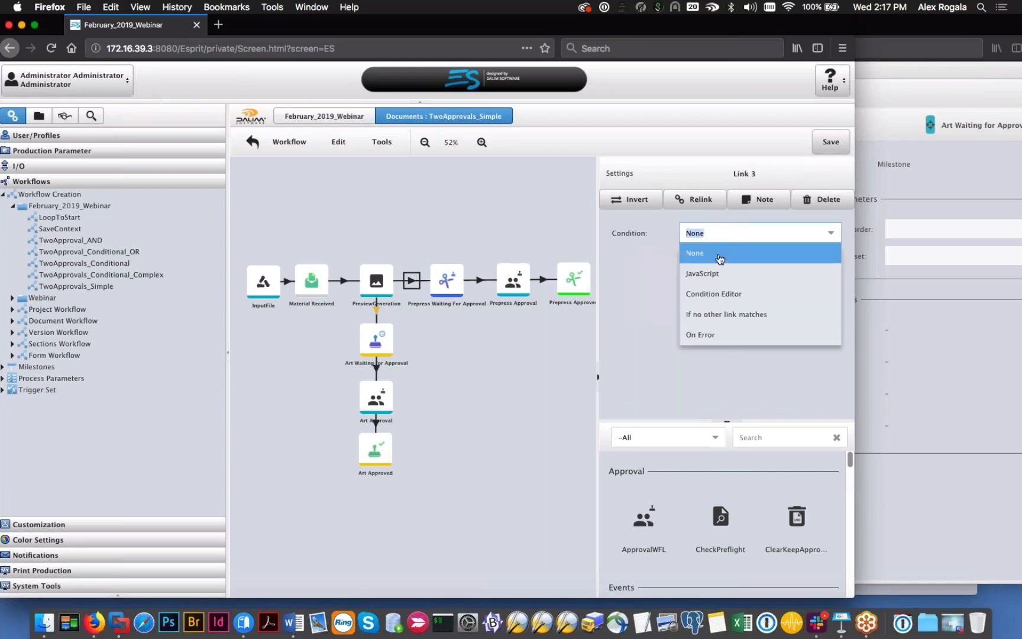
left_click(713, 299)
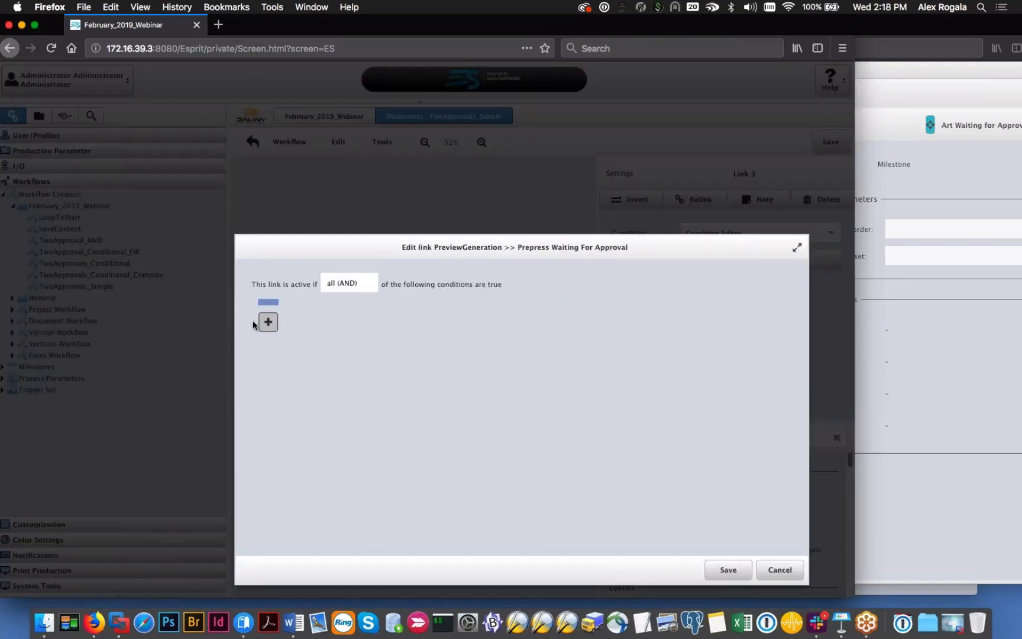
left_click(267, 321)
left_click(278, 341)
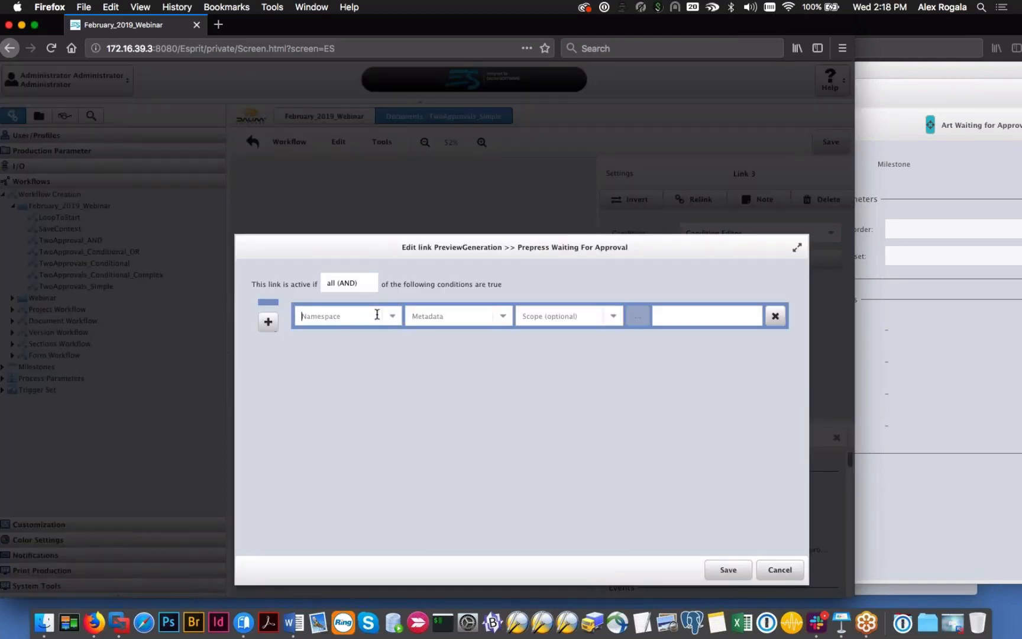
Step: Set the Prepress link condition's namespace to Webinar and its metadata to printLocation
left_click(377, 314)
scroll(349, 449, "down", 10)
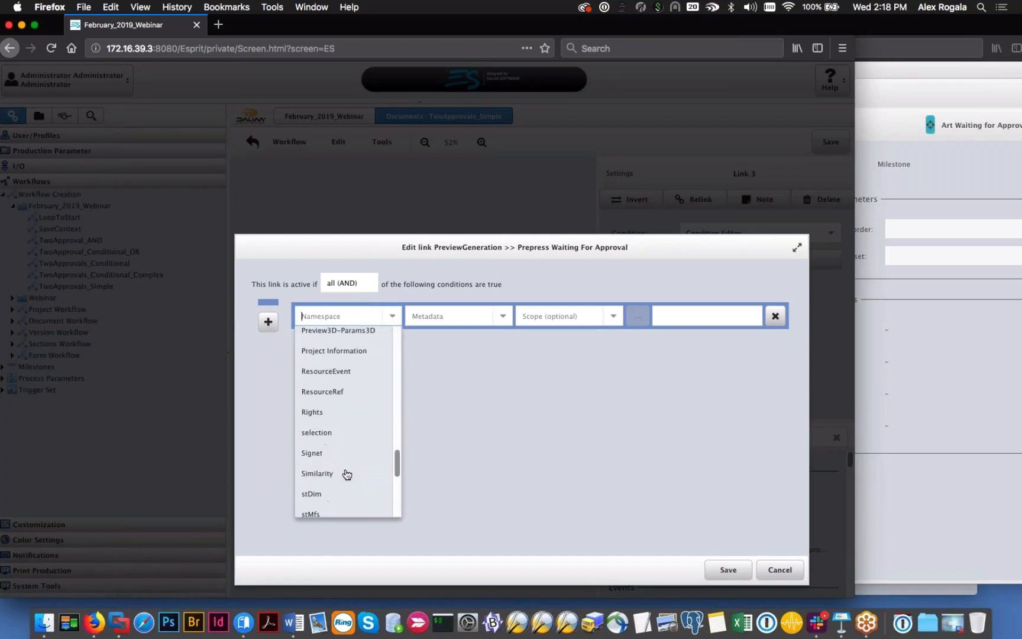
scroll(347, 474, "down", 3)
left_click(327, 466)
left_click(502, 315)
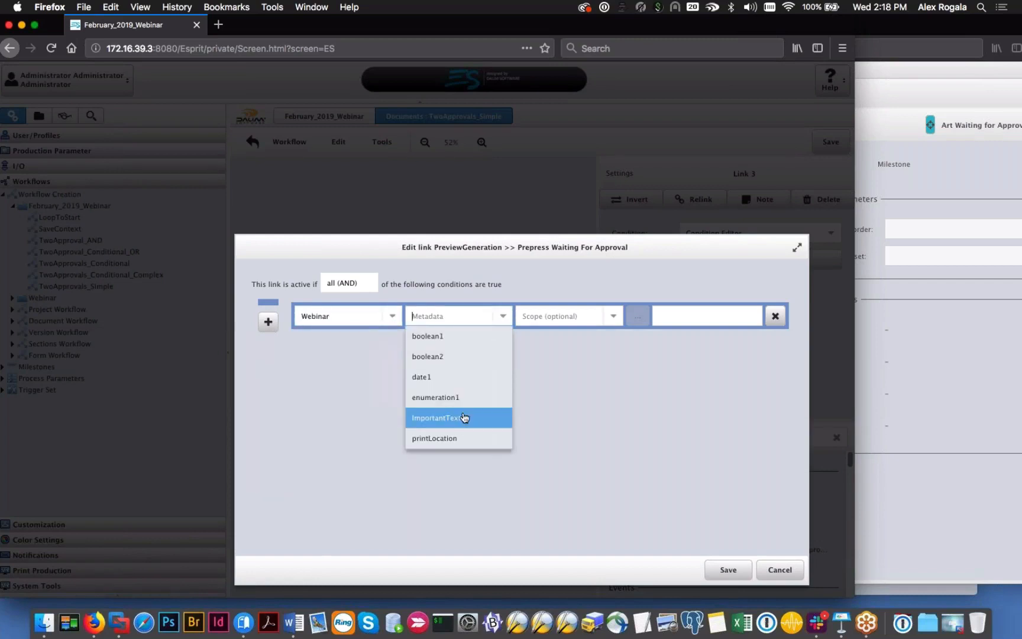
left_click(460, 438)
Step: Limit the Prepress link's printLocation condition to the Project scope and require it to equal (=) Philadelphia
left_click(613, 316)
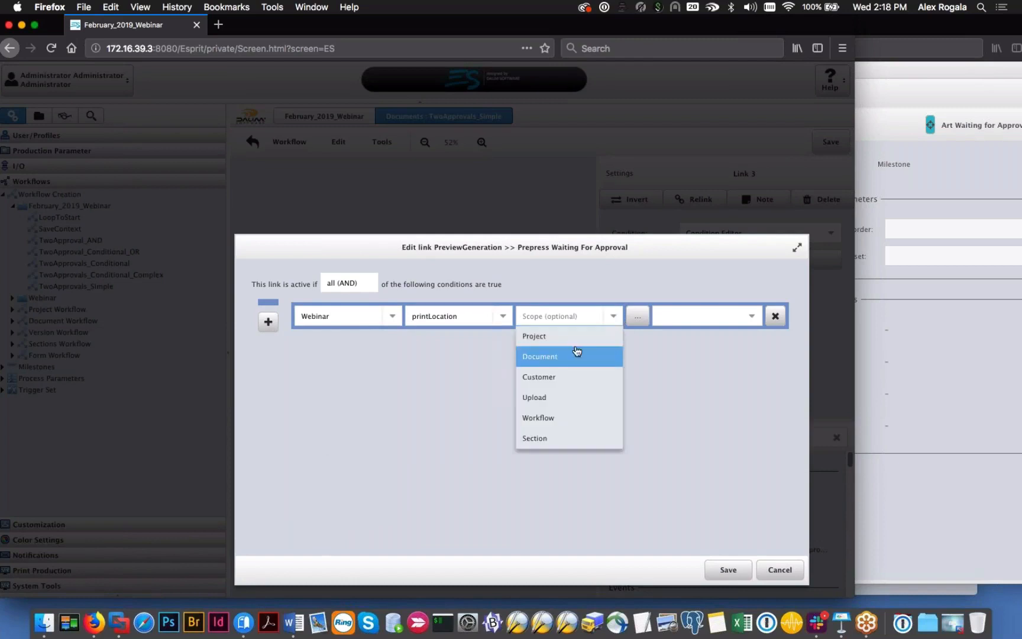
left_click(576, 335)
left_click(751, 321)
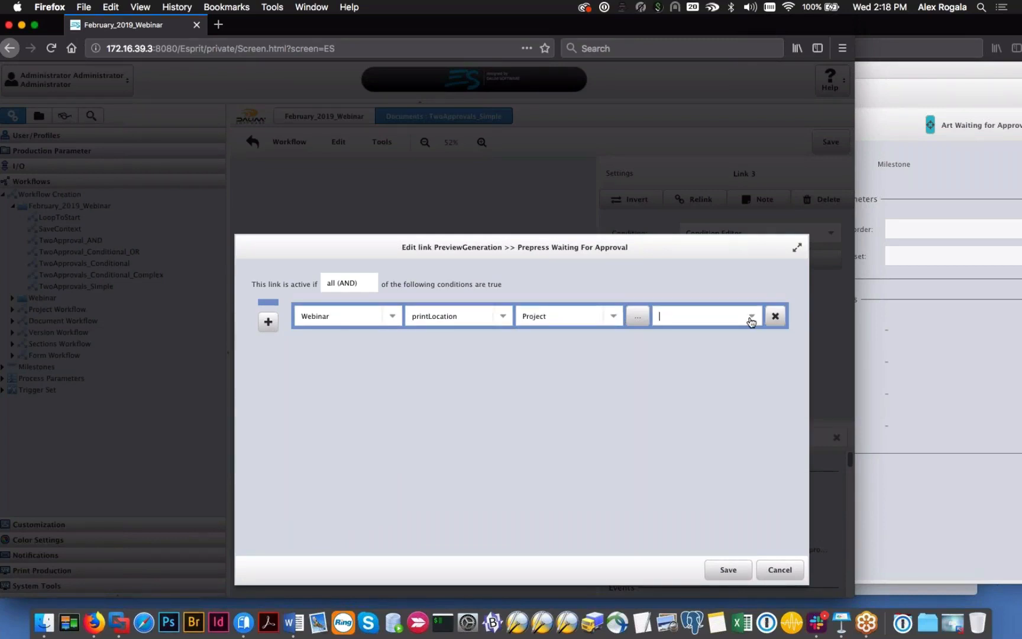
left_click(680, 376)
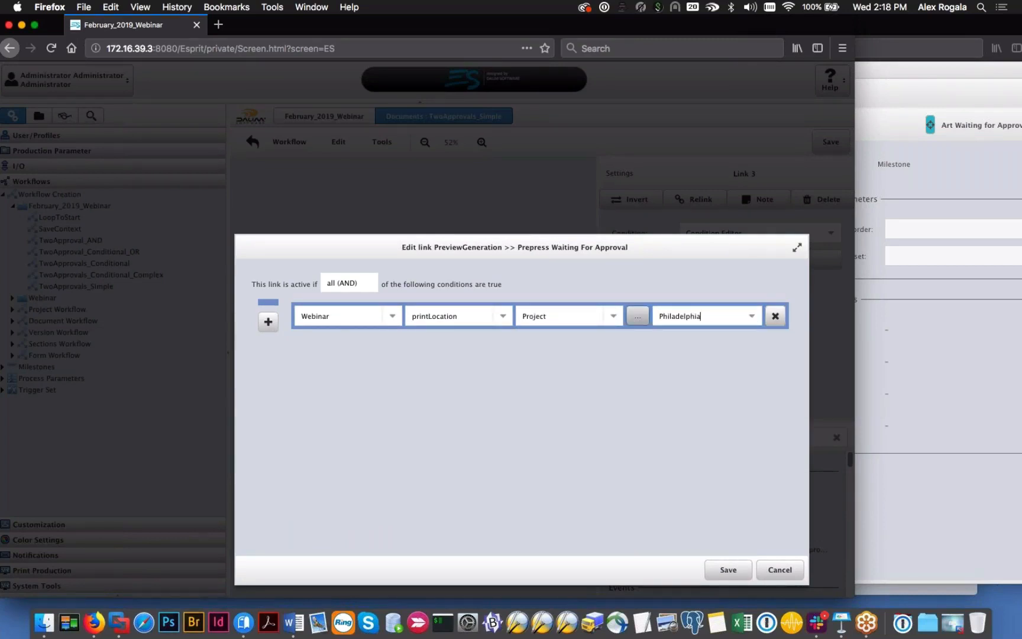
left_click(630, 321)
left_click(636, 336)
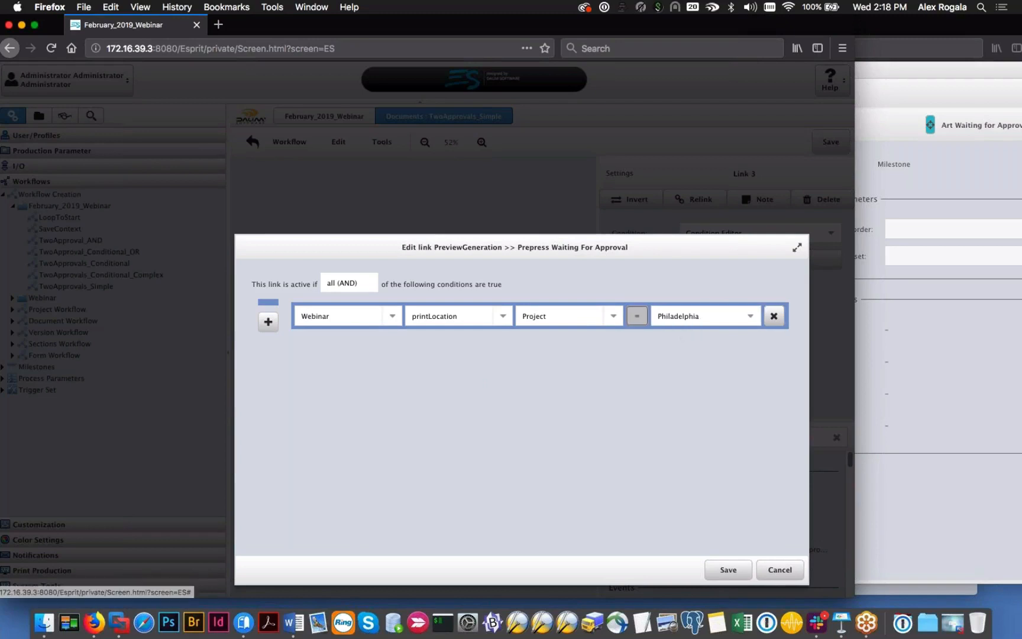
Step: Add a second condition with the Webinar namespace below the Philadelphia condition, and remove it again
left_click(268, 321)
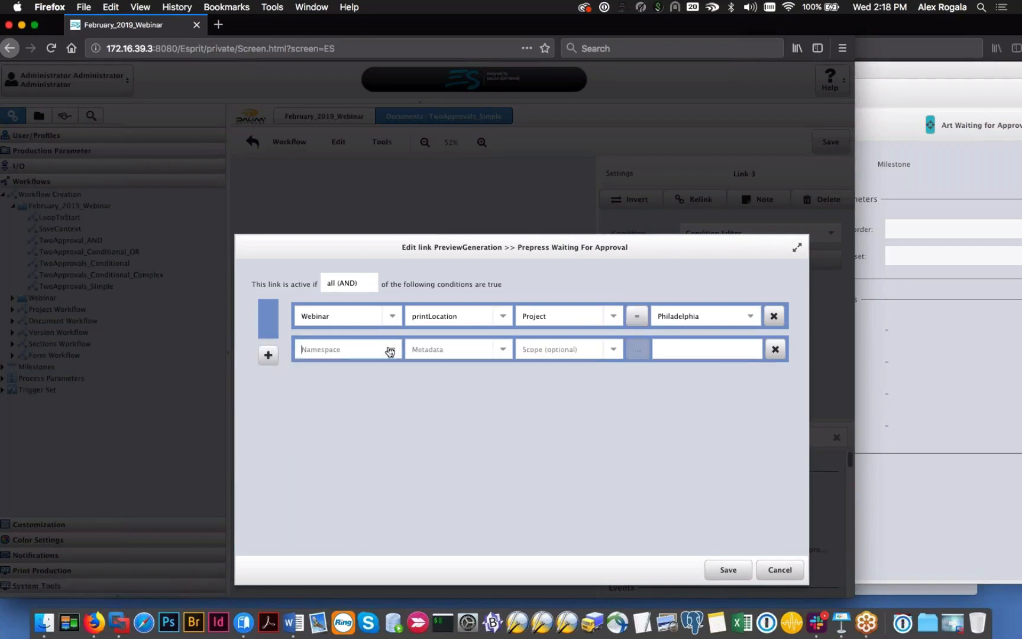
left_click(388, 349)
scroll(378, 402, "down", 5)
scroll(377, 402, "down", 10)
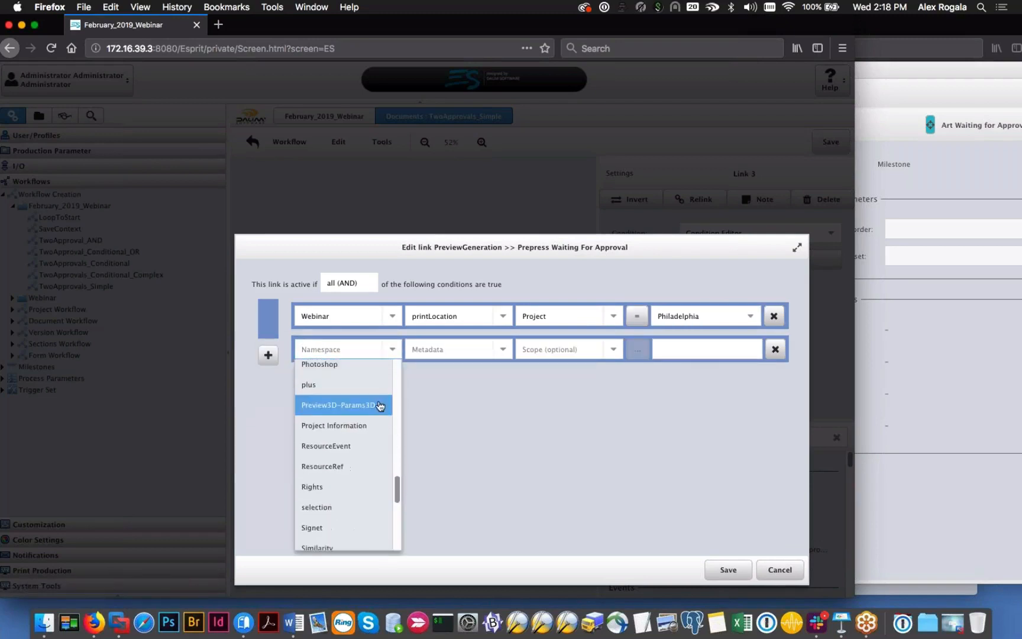
left_click(363, 498)
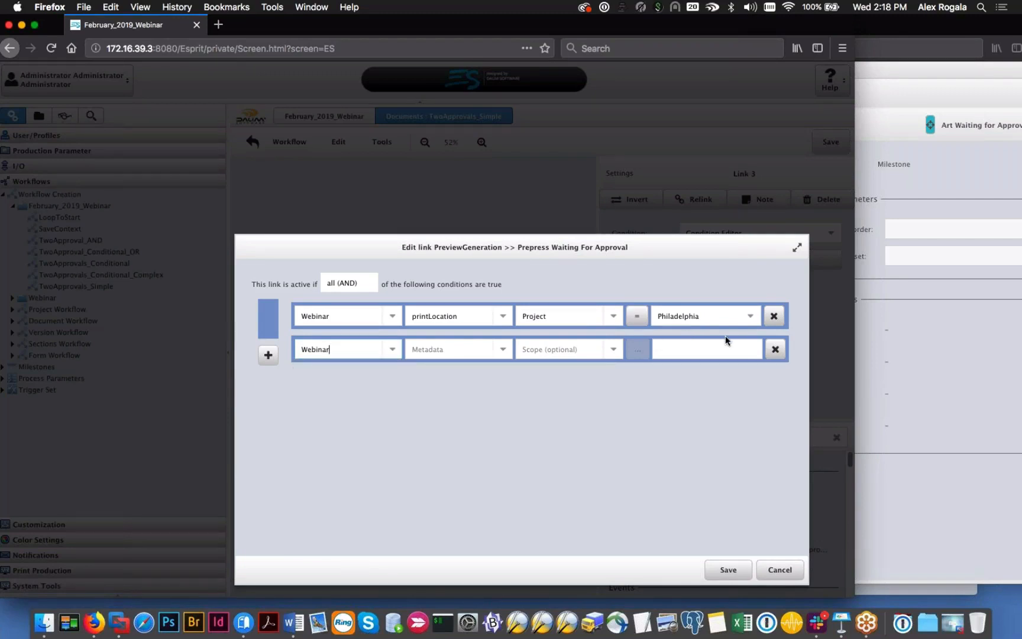
left_click(775, 349)
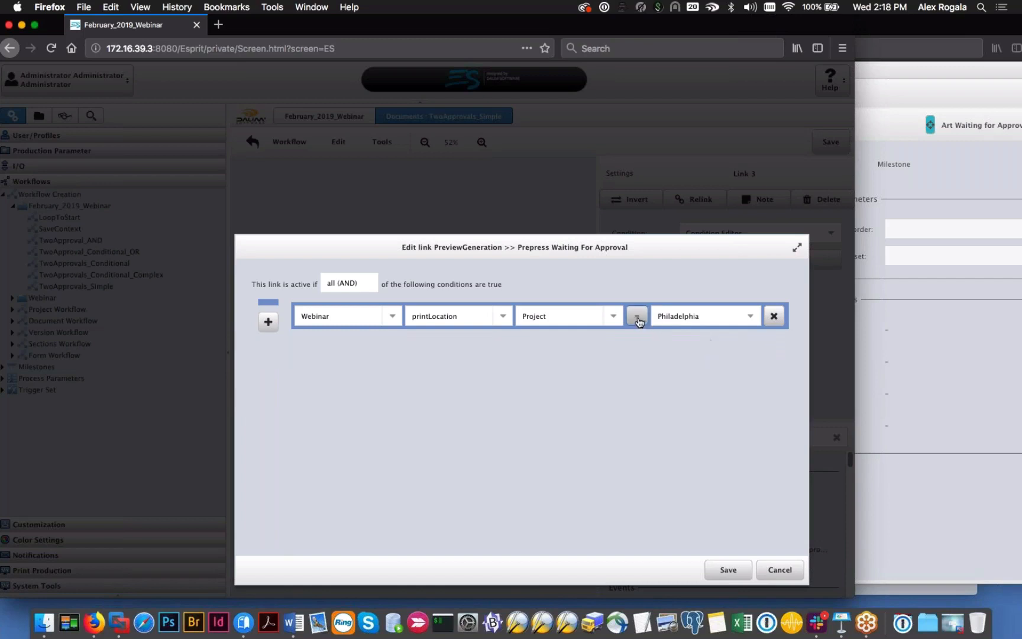
Step: Change the printLocation condition to not equal (!=) LA, and close the condition editor without saving
left_click(638, 321)
left_click(645, 358)
left_click(747, 322)
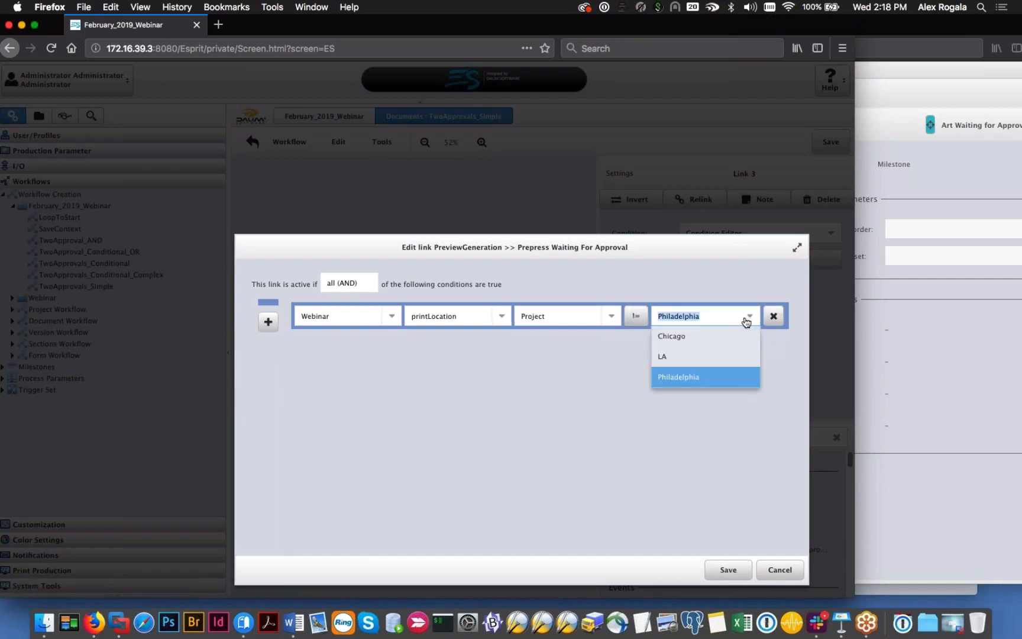
left_click(663, 356)
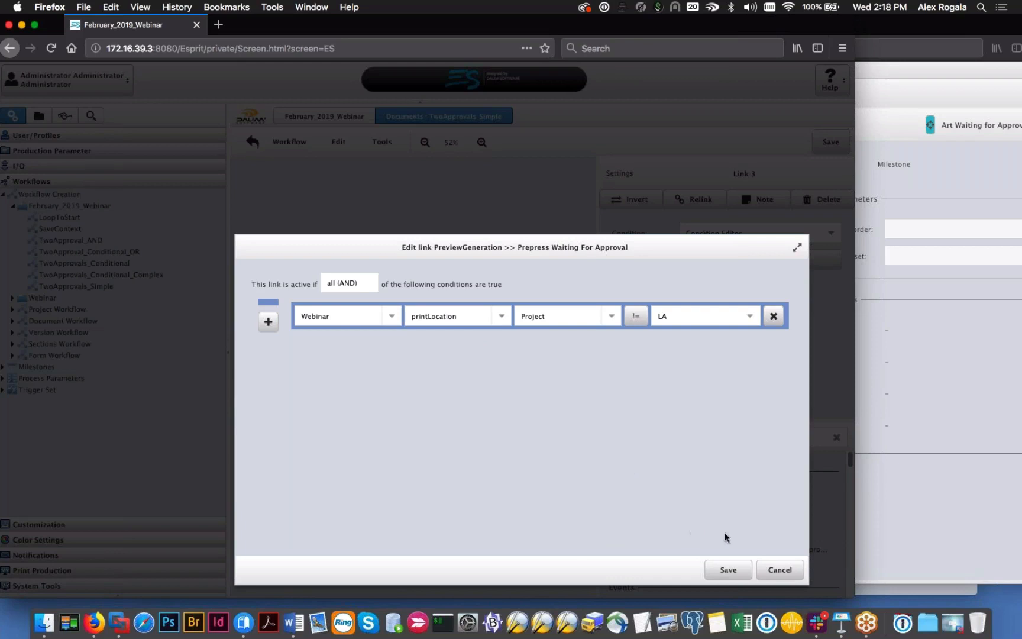
left_click(778, 570)
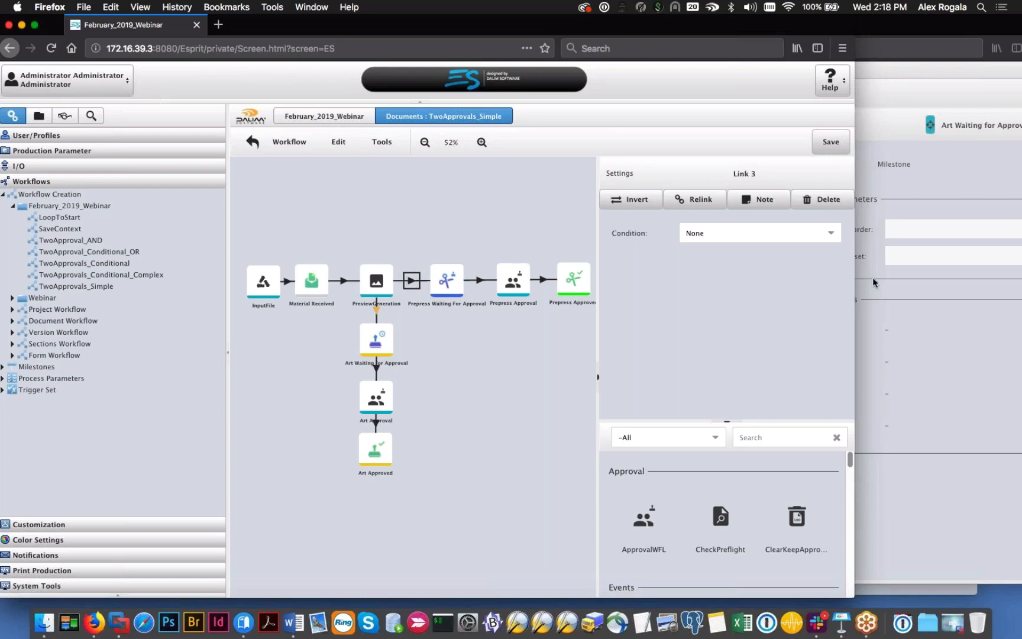
Step: Switch to the FebWebinar window, close the workflow context and document workflow view, and move the window out of the way
left_click(893, 290)
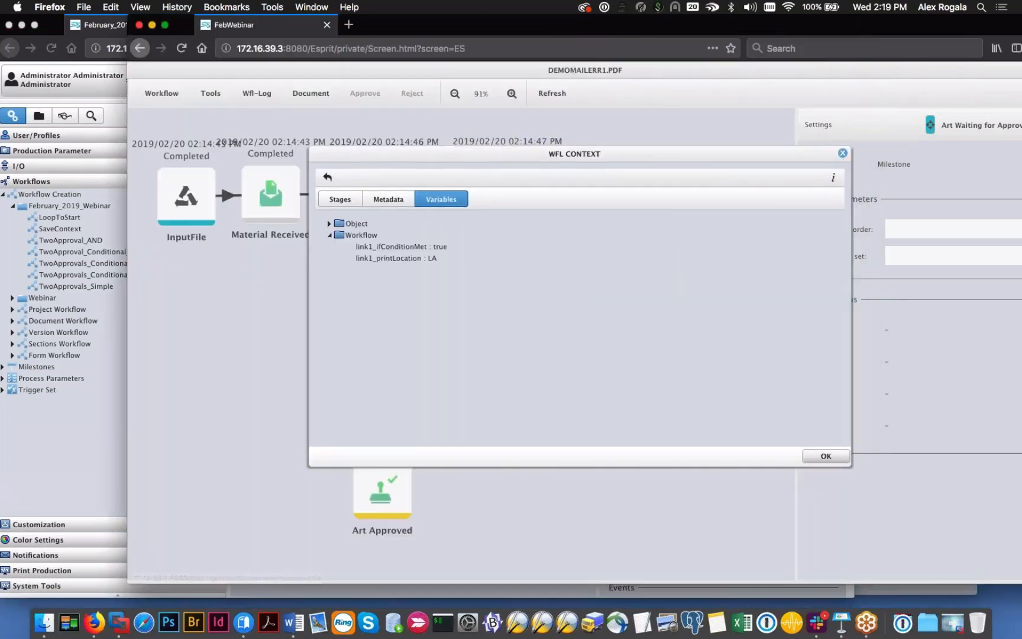
left_click(841, 152)
left_click_drag(786, 22, 697, 22)
left_click(953, 70)
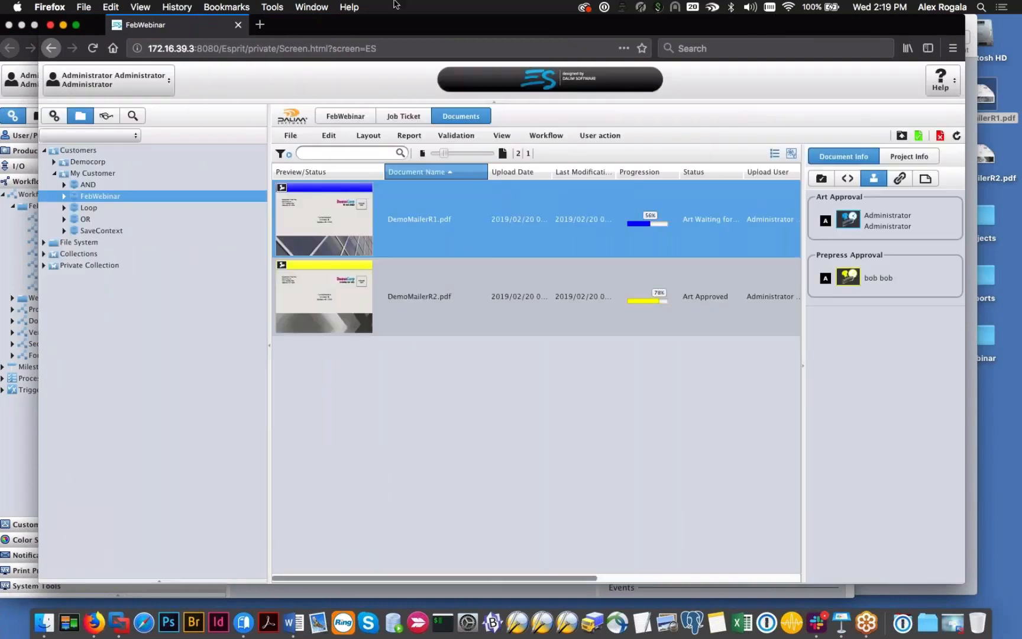
left_click_drag(398, 21, 799, 286)
Step: Return to the workflow editor and set the PreviewGeneration to Prepress Waiting For Approval link's condition to If no other link matches
left_click(358, 296)
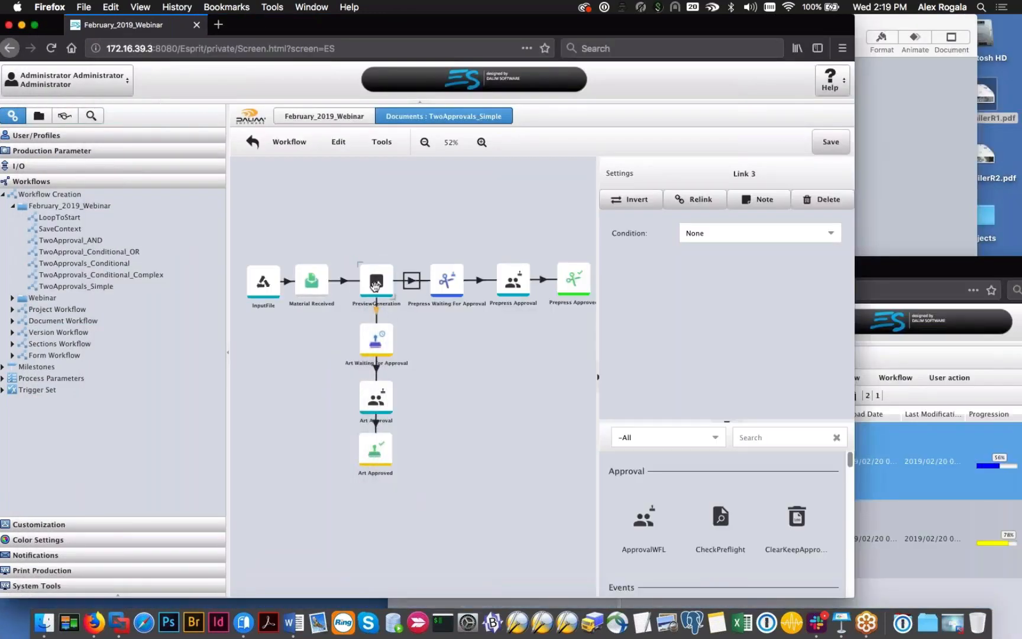
left_click(376, 280)
left_click(716, 232)
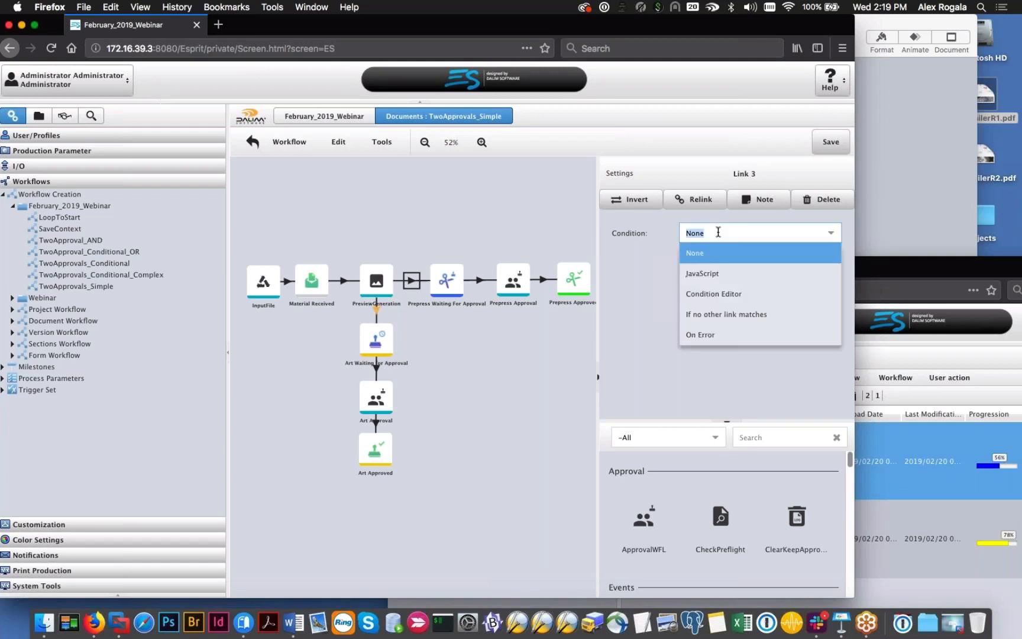
left_click(723, 314)
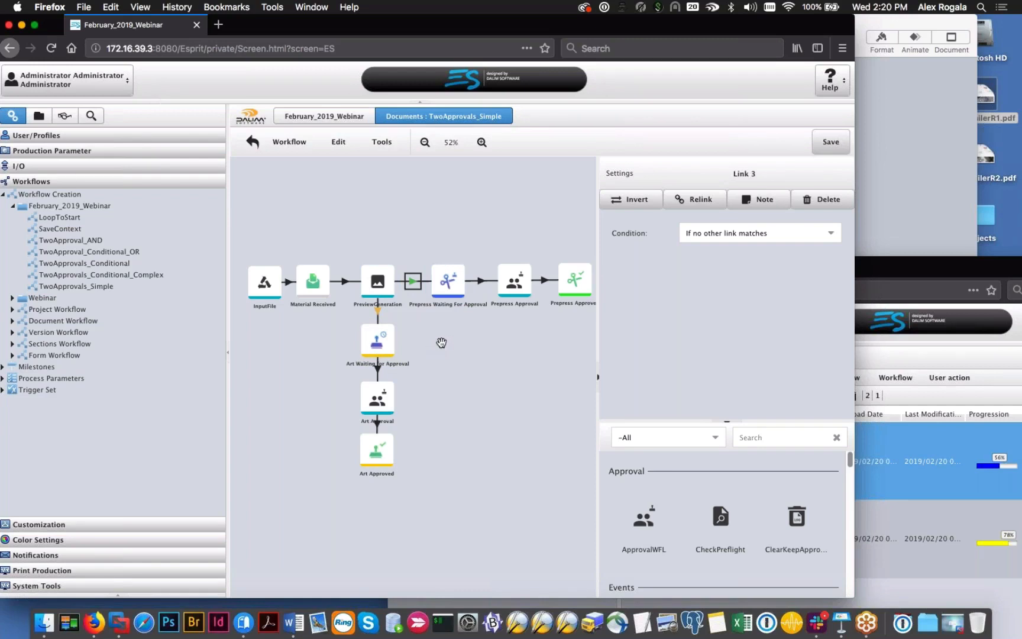
Step: Switch the PreviewGeneration to Art Waiting for Approval link to the Condition Editor, and add a blank condition
left_click_drag(441, 342, 411, 333)
left_click(374, 312)
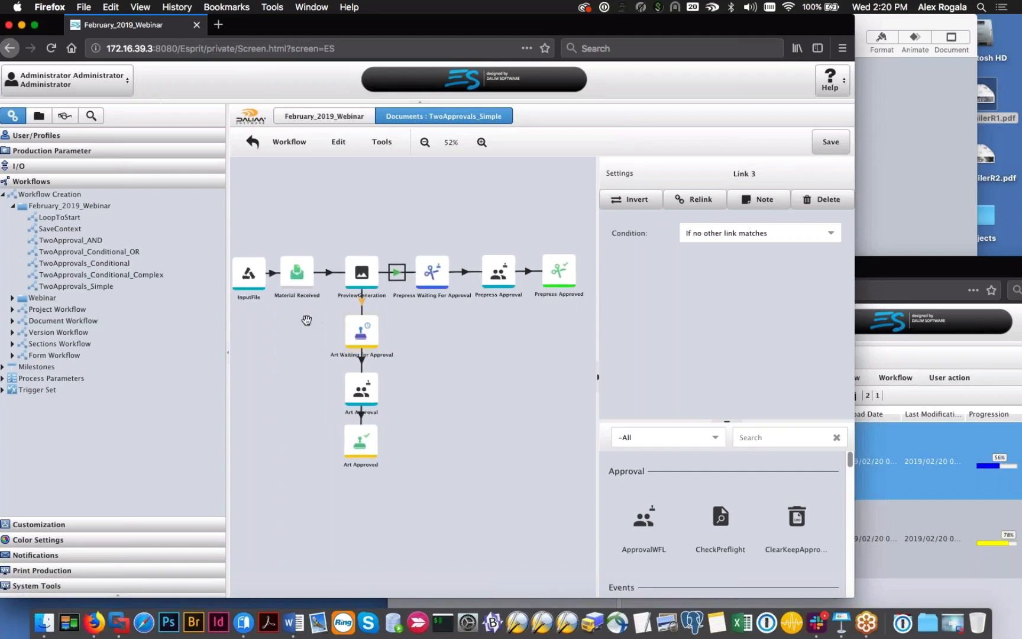
left_click(361, 301)
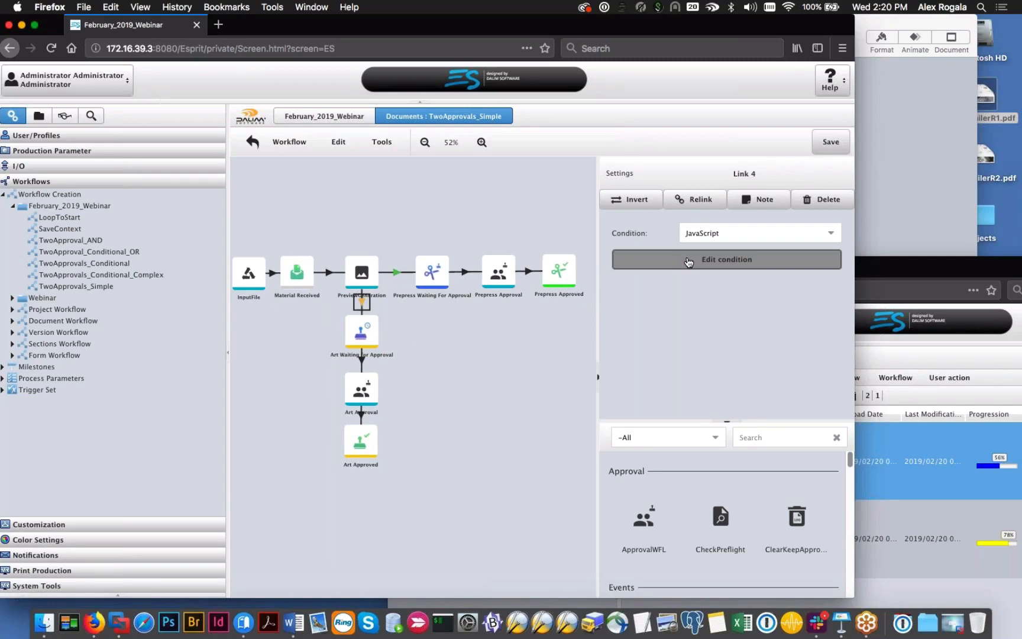
left_click(687, 262)
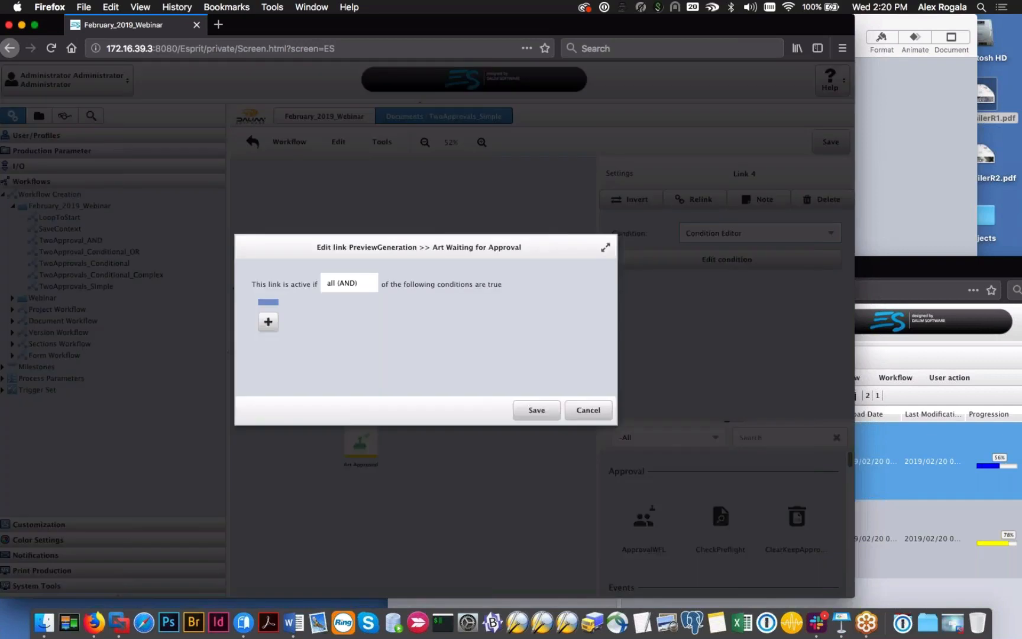
left_click(268, 321)
left_click(303, 344)
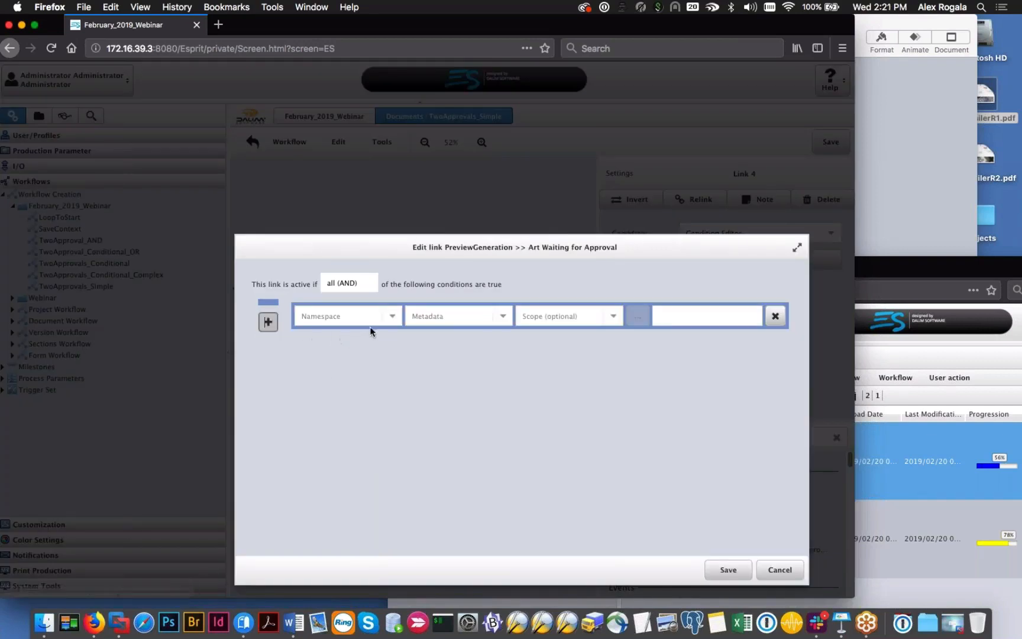
Step: Define the condition as Webinar namespace, printLocation metadata, Project scope, equal to (=) LA
left_click(392, 315)
scroll(373, 379, "down", 3)
scroll(376, 387, "down", 5)
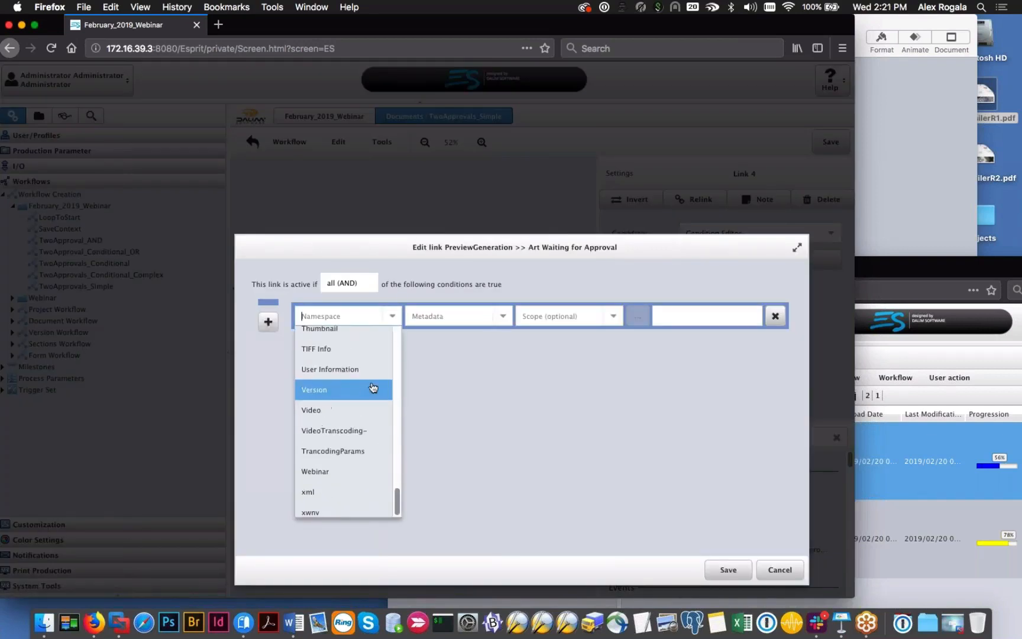
left_click(353, 466)
left_click(438, 317)
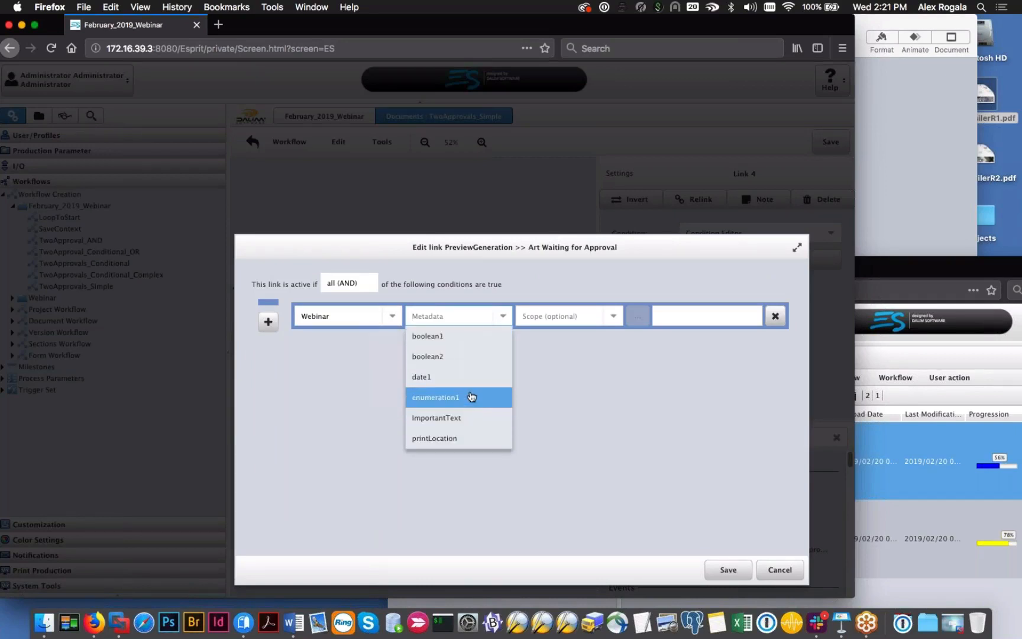
left_click(455, 438)
left_click(607, 314)
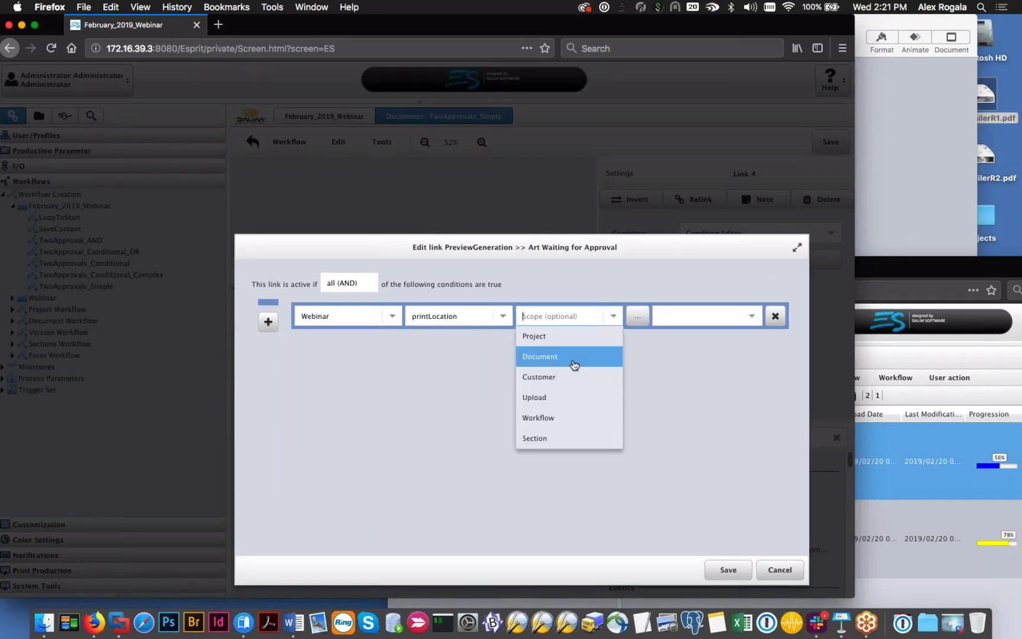
left_click(573, 340)
left_click(637, 315)
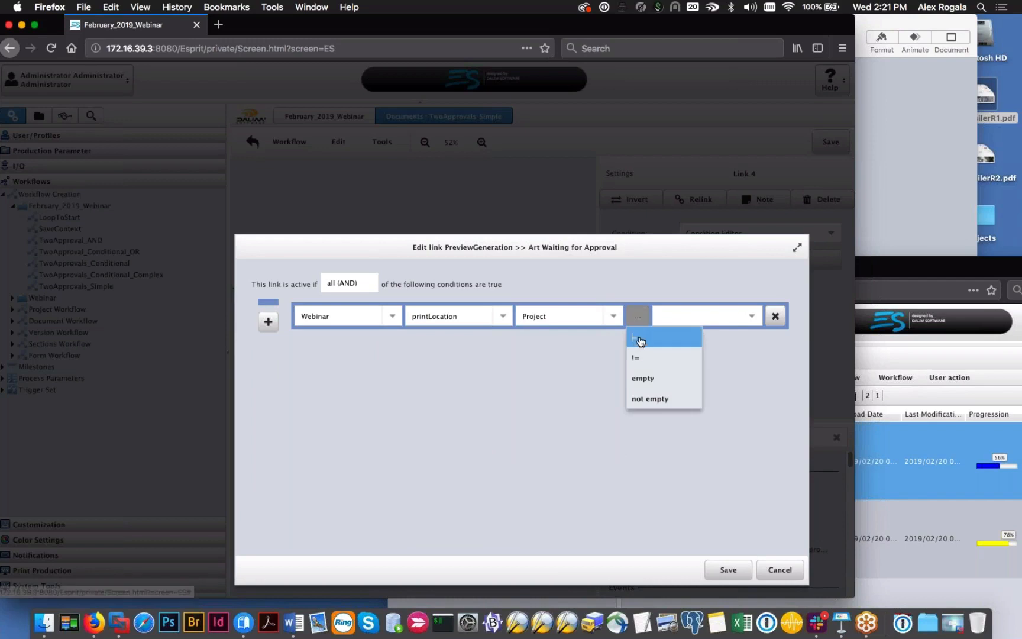
left_click(639, 336)
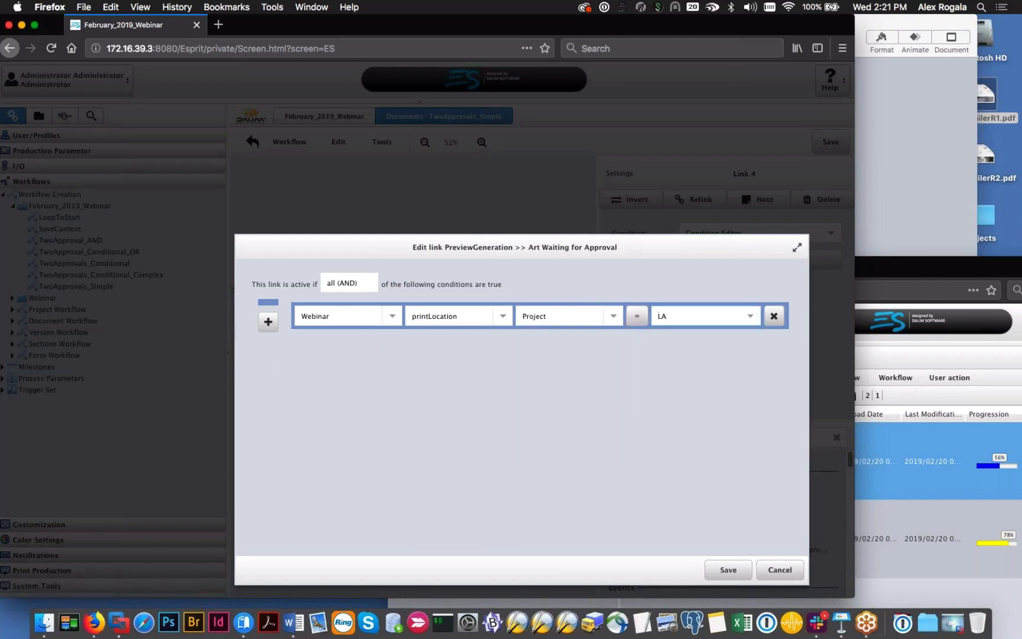
Step: Add a nested group below the LA condition, with one blank condition inside it
left_click(268, 322)
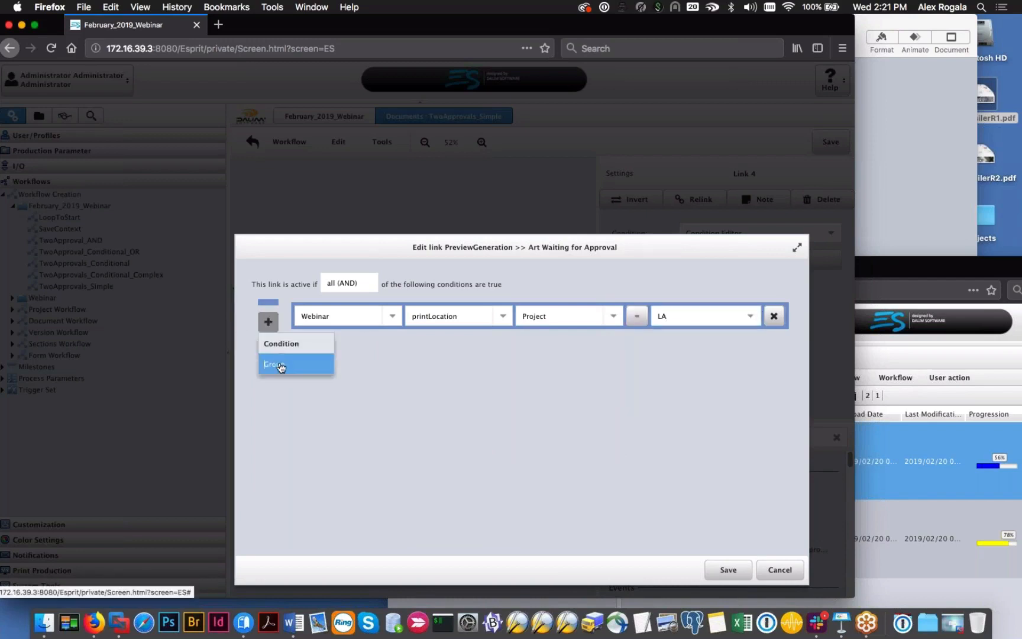
left_click(279, 365)
left_click(321, 394)
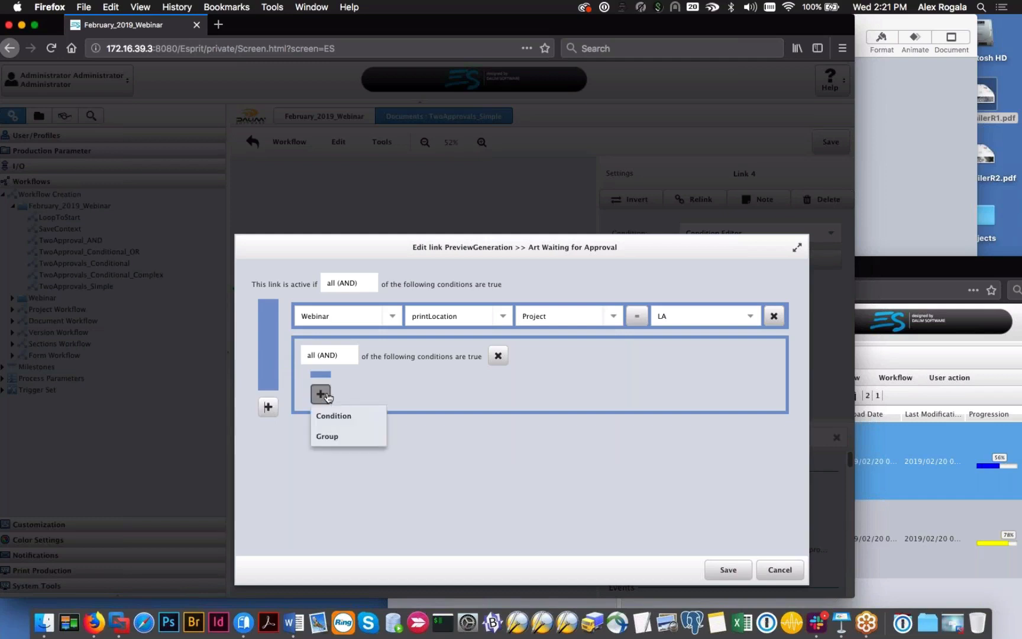
left_click(339, 415)
Step: Define the nested group's condition as Webinar namespace, printLocation metadata, Project scope, equal to (=) Chicago
left_click(430, 387)
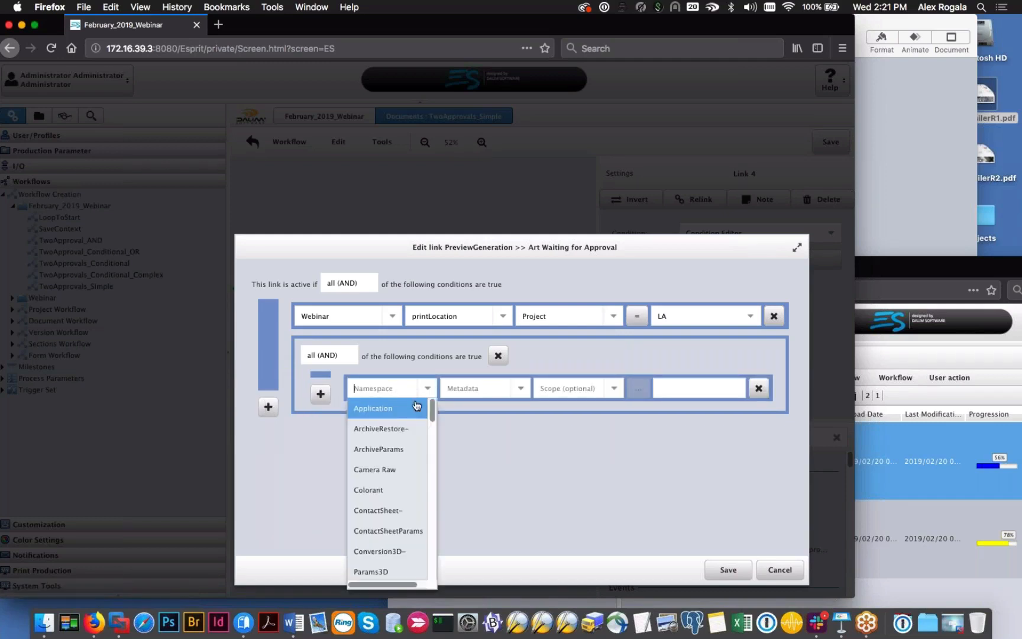
scroll(378, 502, "down", 10)
left_click(378, 527)
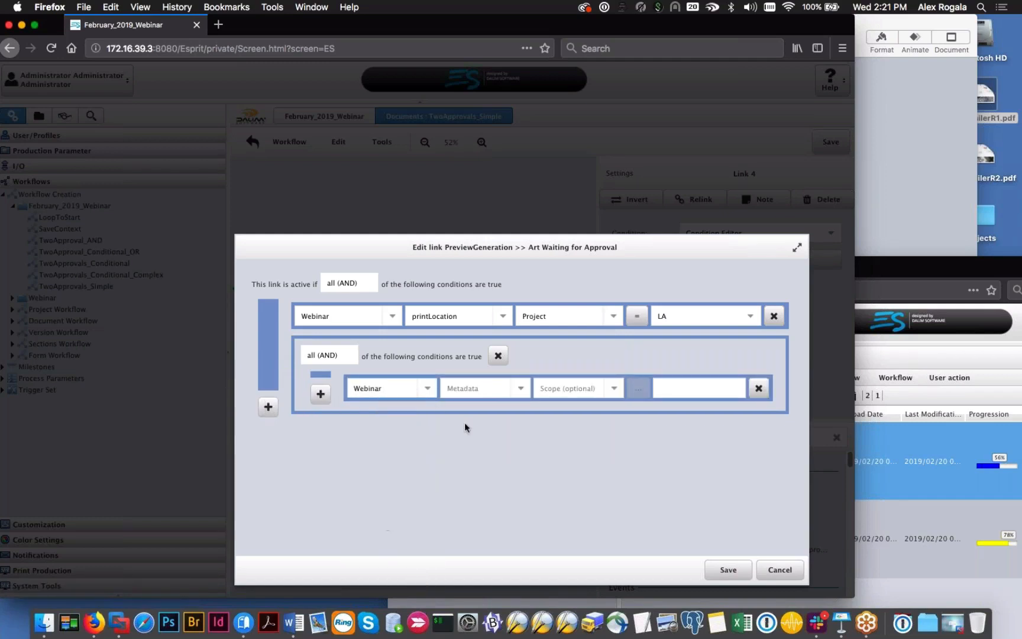
left_click(519, 387)
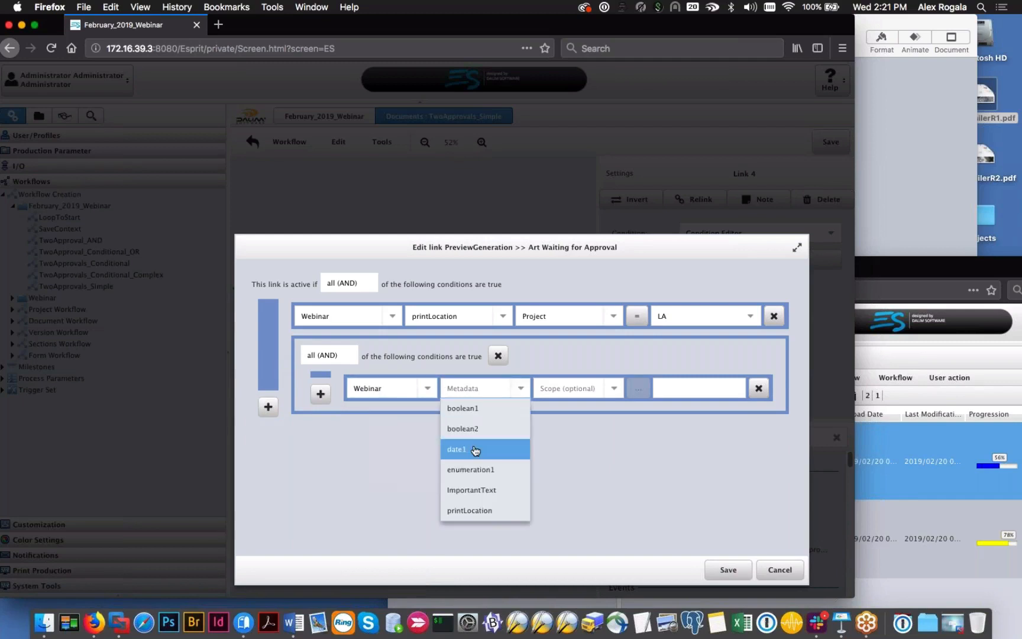
left_click(479, 514)
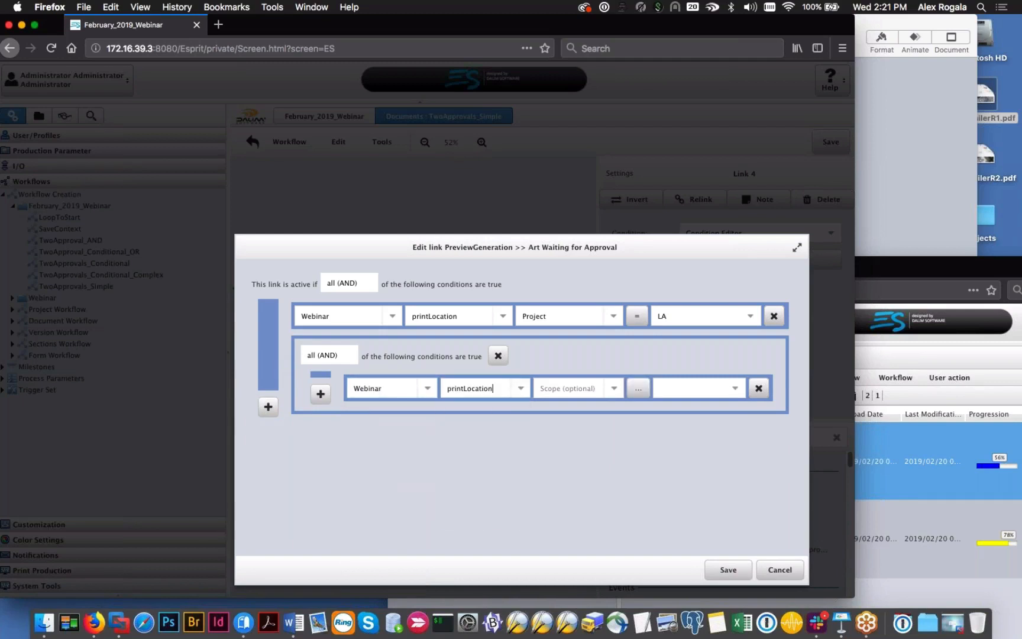
left_click(614, 389)
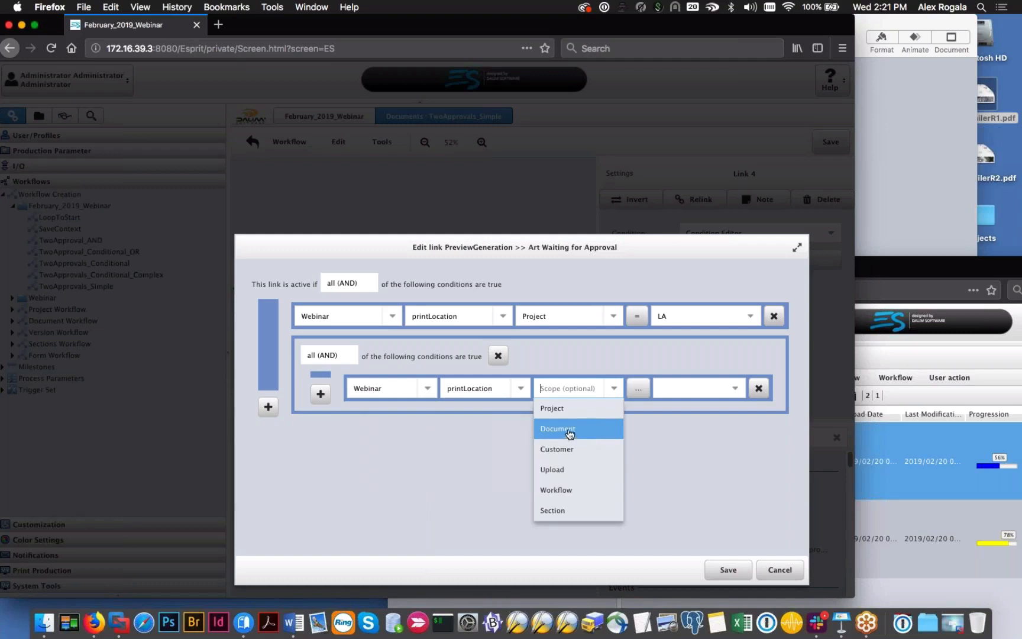
left_click(571, 409)
left_click(636, 391)
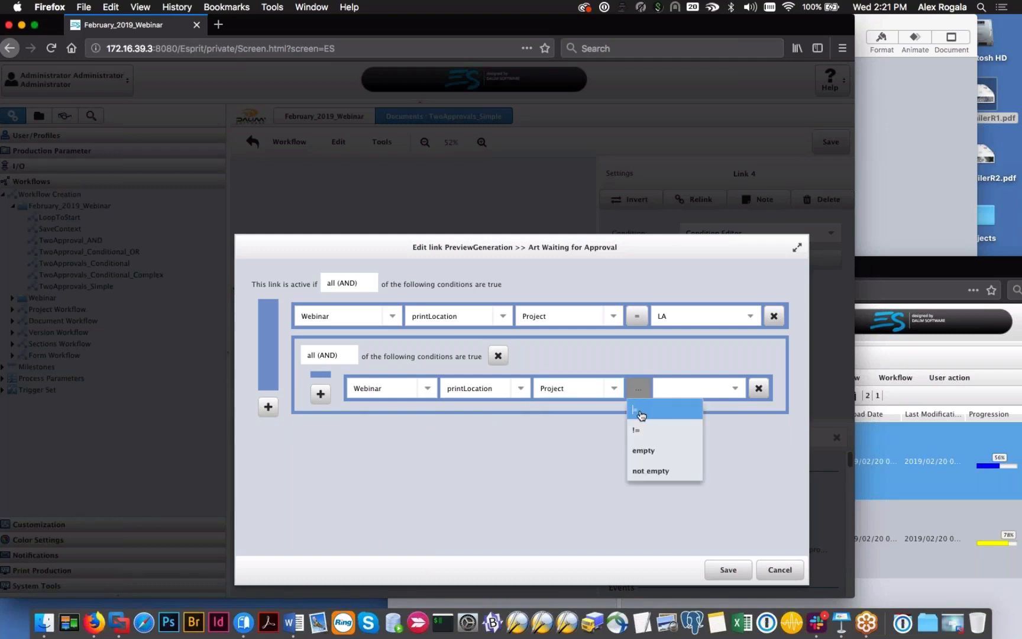
left_click(636, 410)
left_click(733, 388)
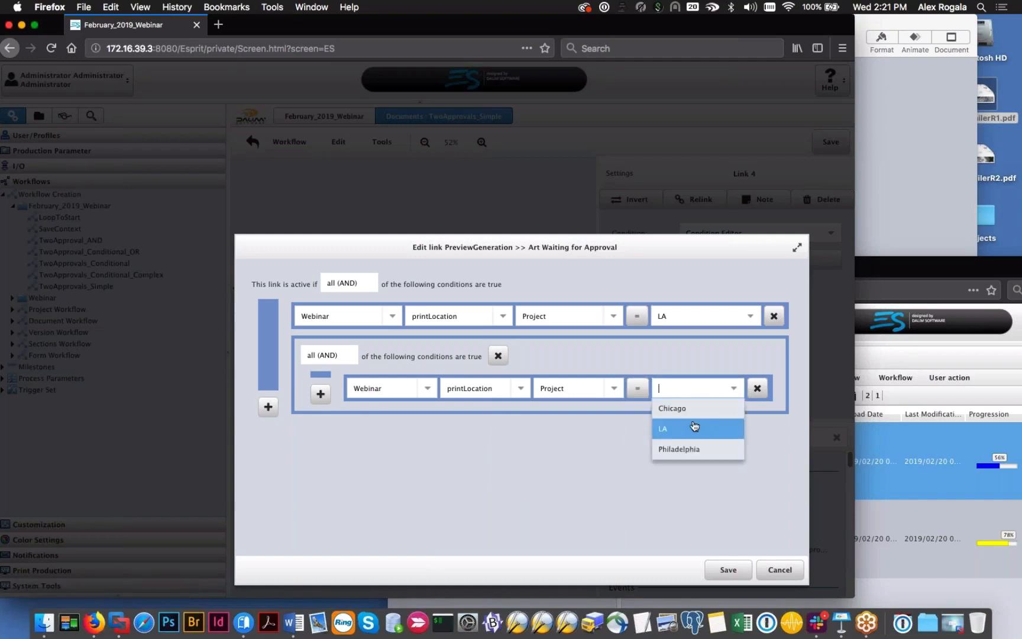
left_click(670, 406)
Step: Add a second condition to the nested group with the Webinar namespace and boolean1 metadata
left_click(321, 394)
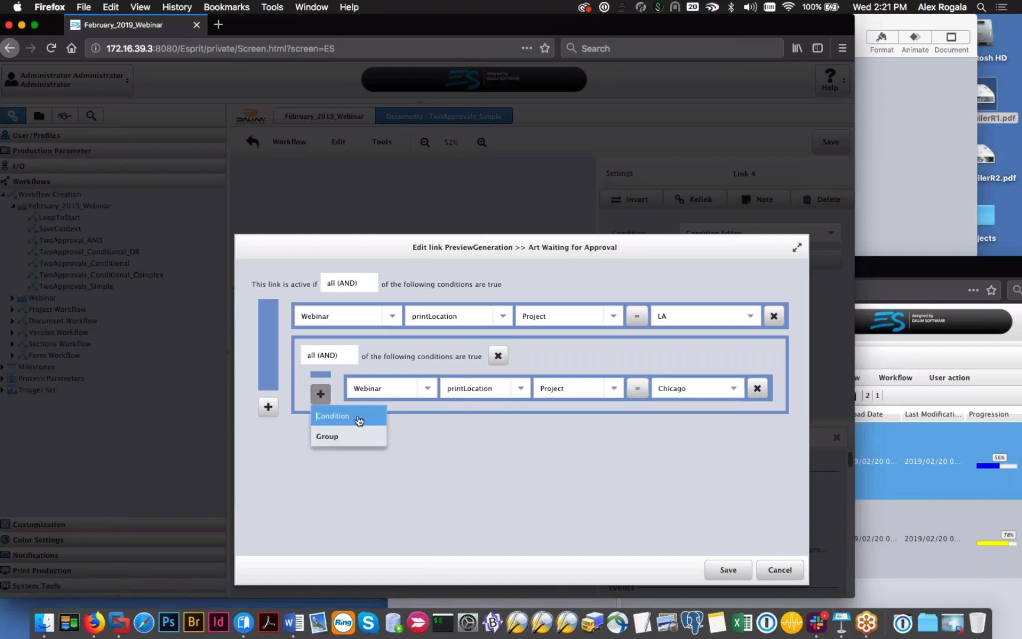
left_click(358, 418)
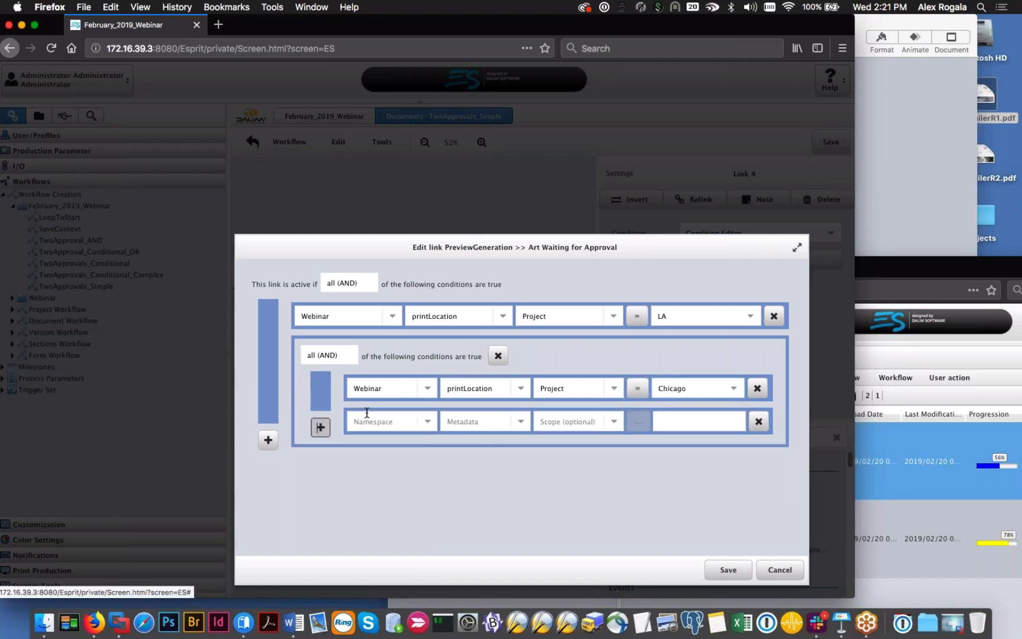
left_click(366, 414)
scroll(390, 355, "down", 10)
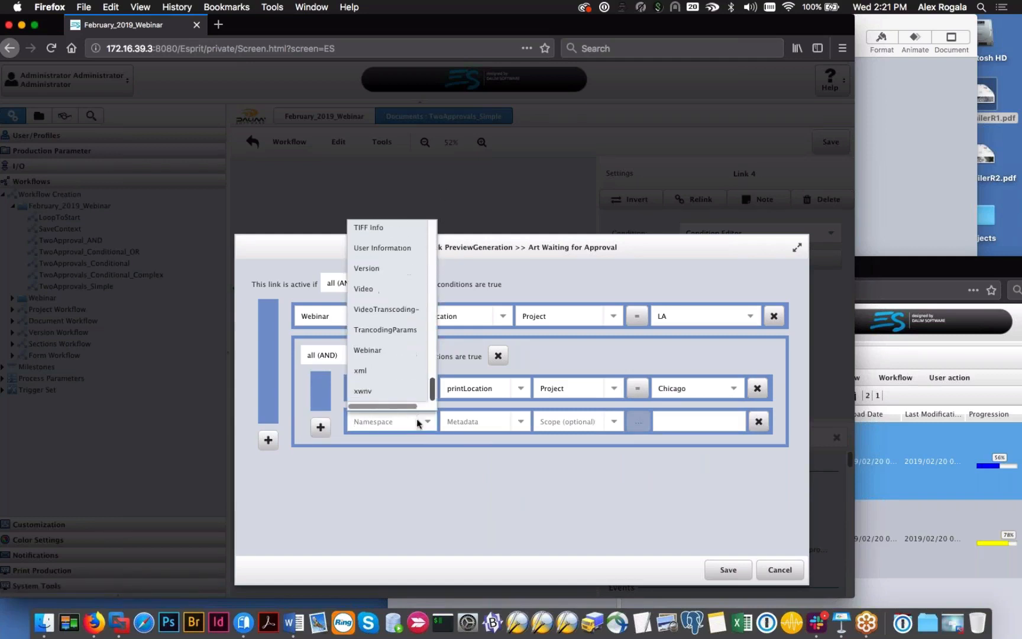
left_click(395, 342)
left_click(424, 421)
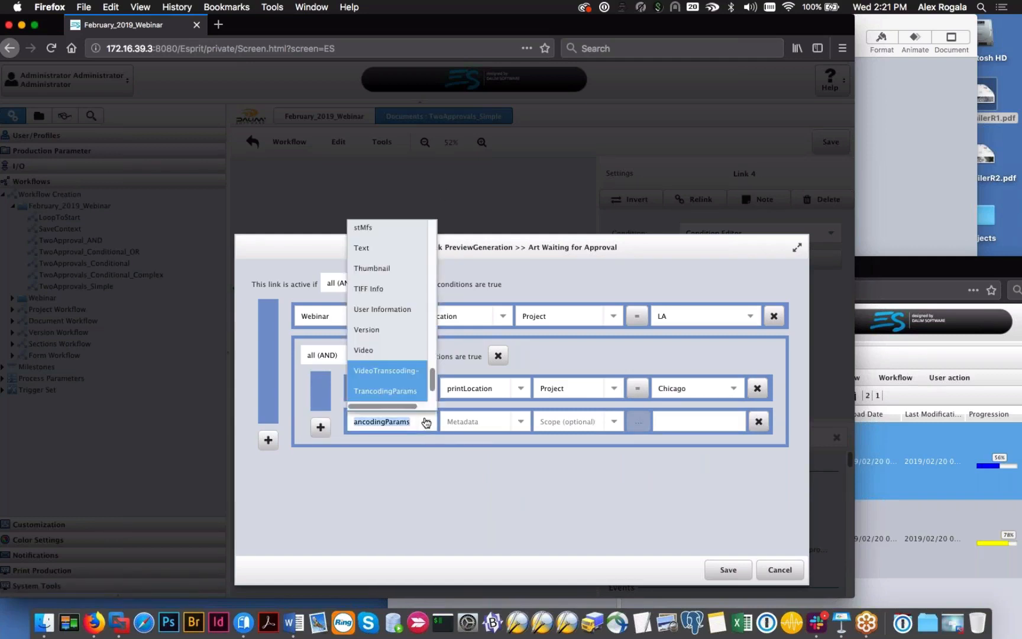
scroll(414, 371, "down", 1)
left_click(514, 420)
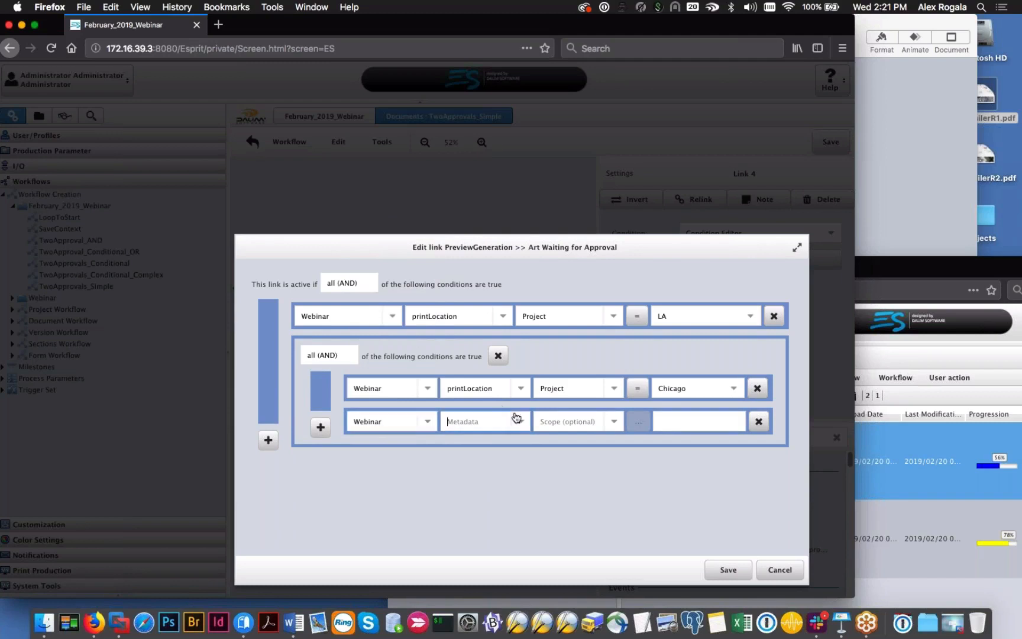
left_click(502, 444)
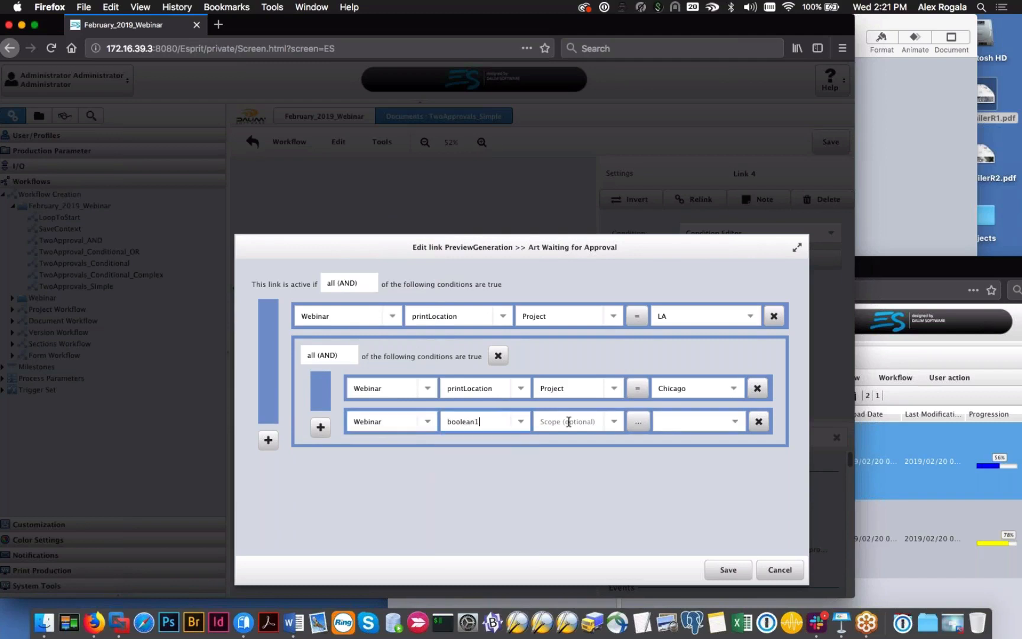
Step: Switch to the FebWebinar window, display the project's job ticket, and shift the workflow editor window aside
left_click(907, 383)
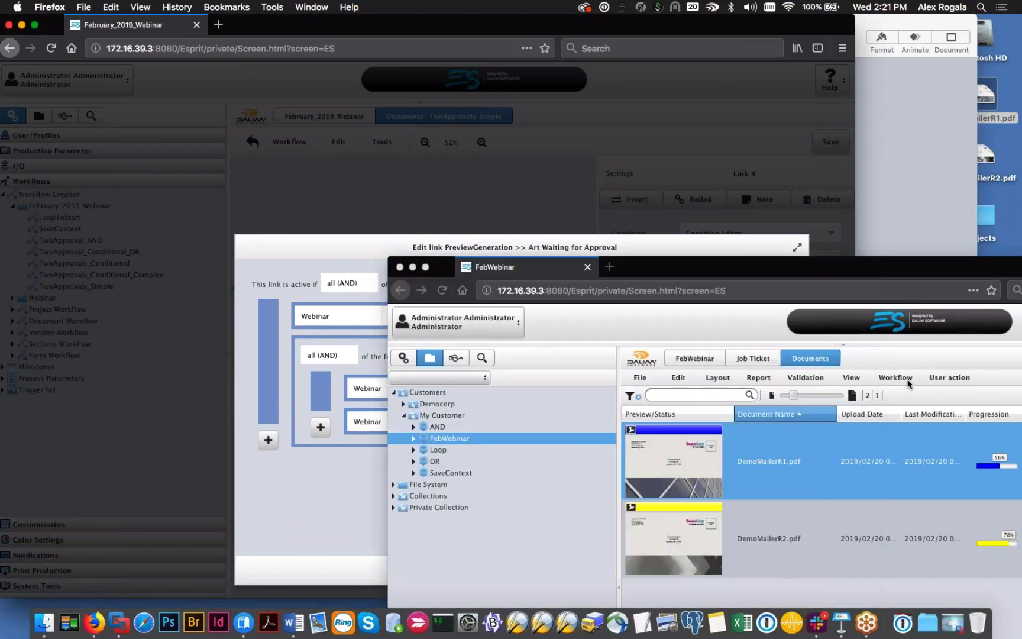
left_click(752, 357)
left_click_drag(678, 33, 529, 32)
Step: Make the link active if any (OR) of the outer conditions are true, and set the boolean1 condition to Project scope = true
left_click(199, 283)
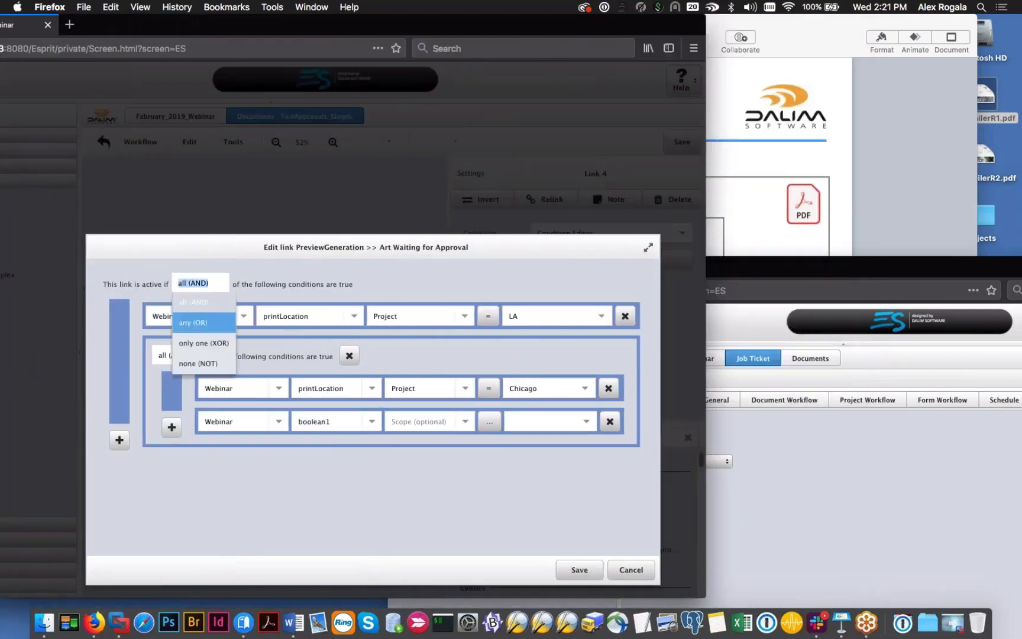
left_click(197, 322)
left_click(464, 428)
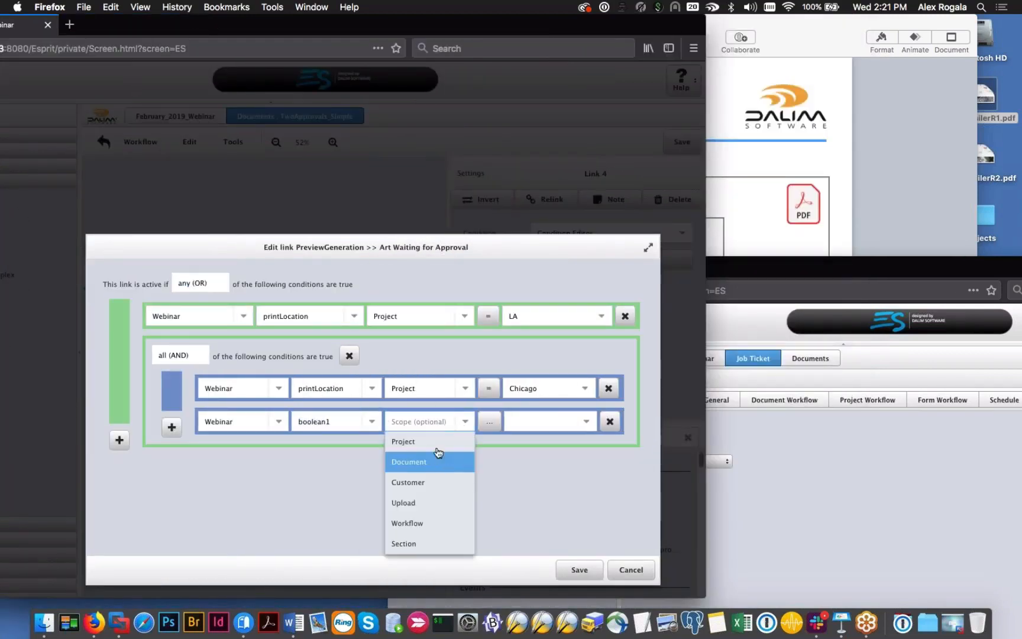
left_click(456, 460)
left_click(586, 421)
left_click(494, 422)
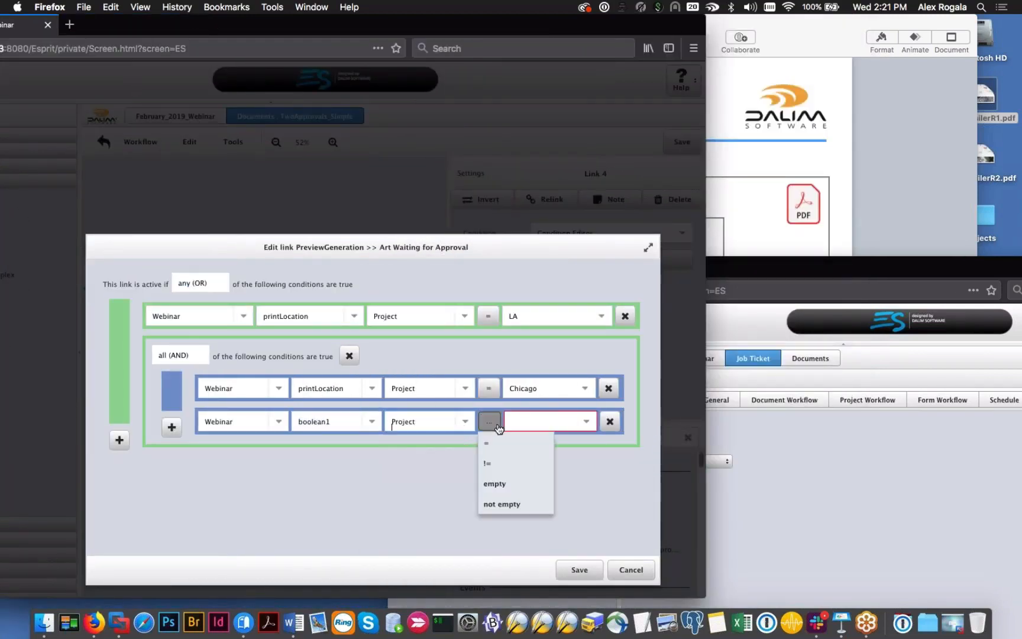
left_click(493, 443)
left_click(588, 422)
left_click(539, 448)
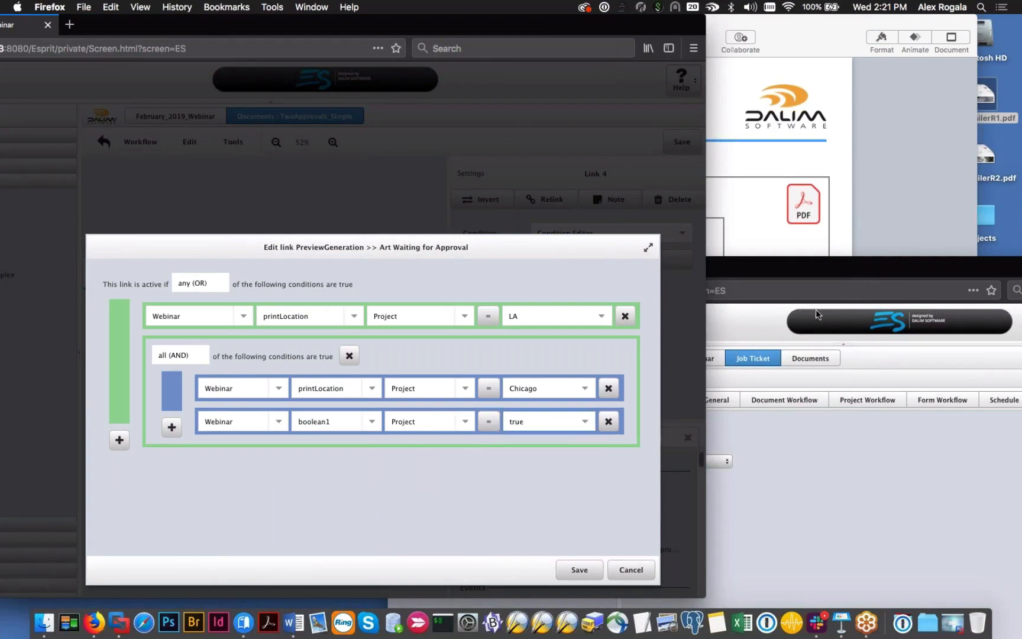
Step: Arrange the FebWebinar and workflow editor windows so the job ticket fields can be compared with the link conditions
left_click(817, 269)
left_click_drag(817, 269, 959, 201)
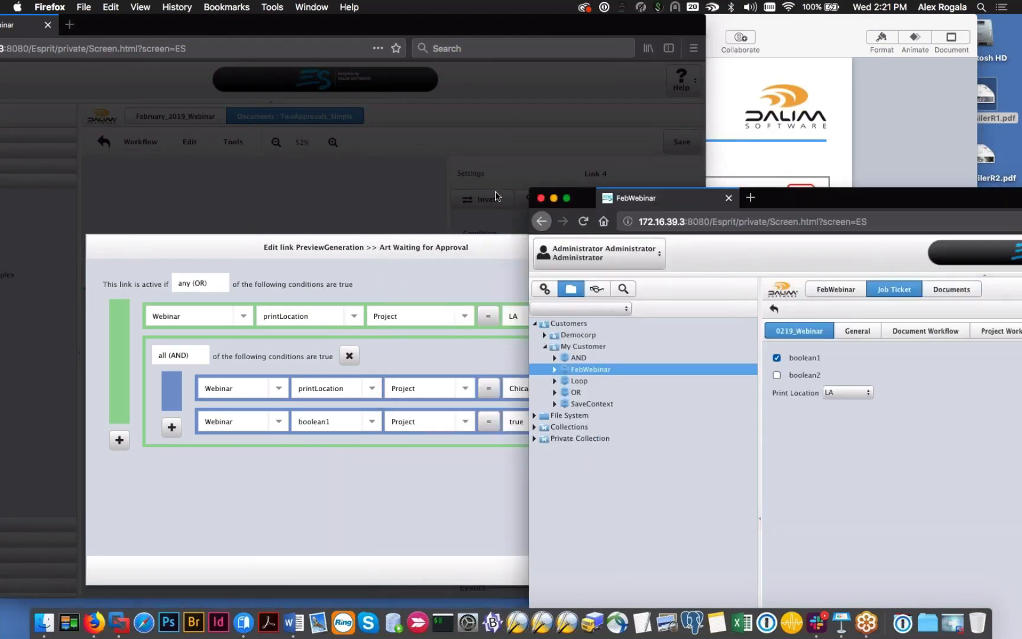
left_click(609, 22)
left_click_drag(609, 22, 529, 22)
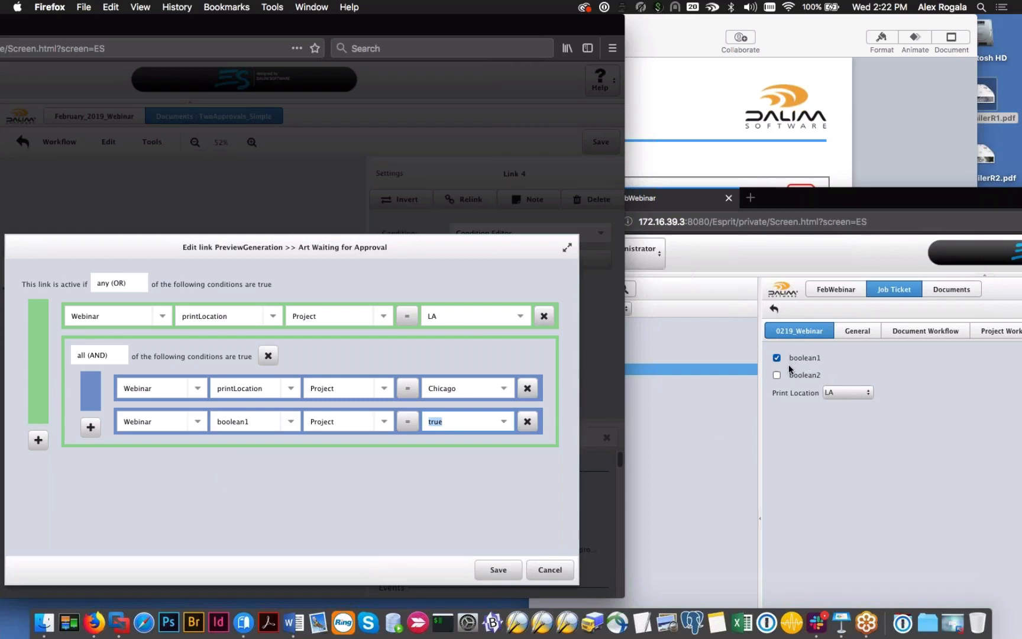
Step: Examine the logic options for the nested condition group, keeping all (AND) selected
left_click(311, 351)
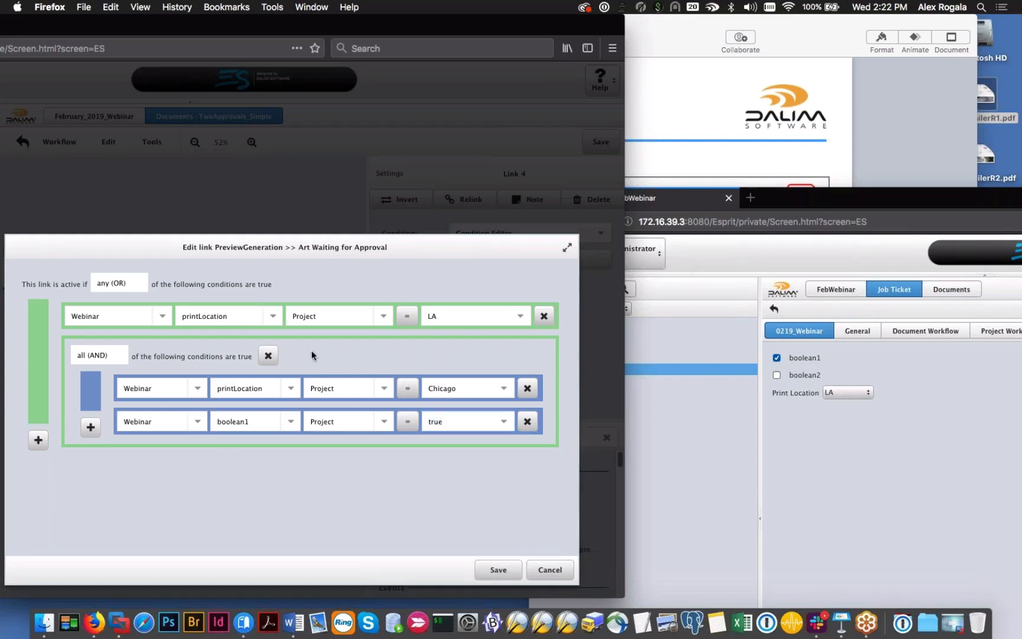
left_click(88, 349)
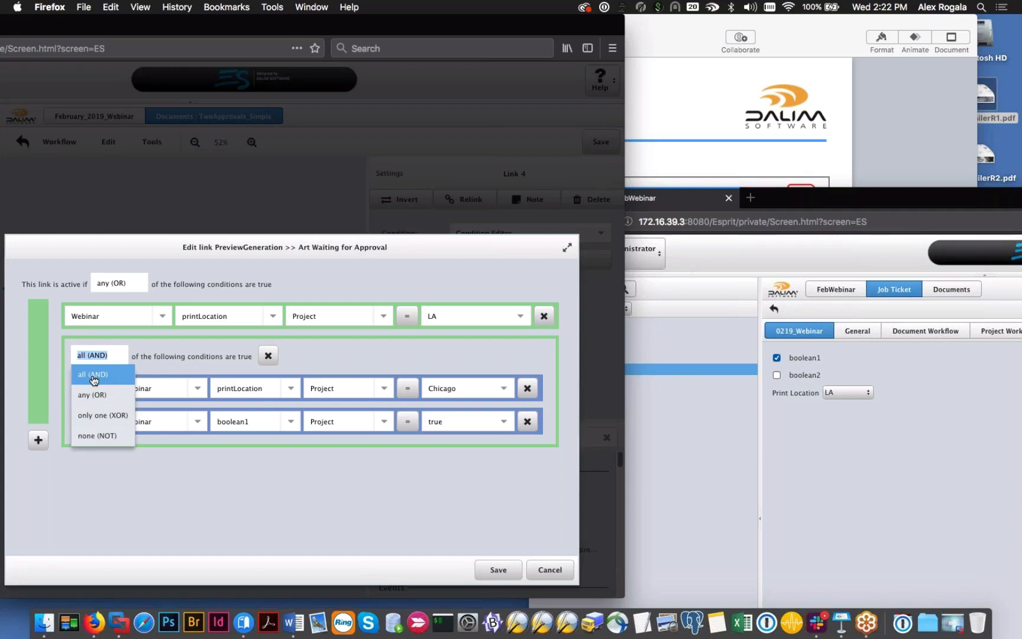
left_click(93, 378)
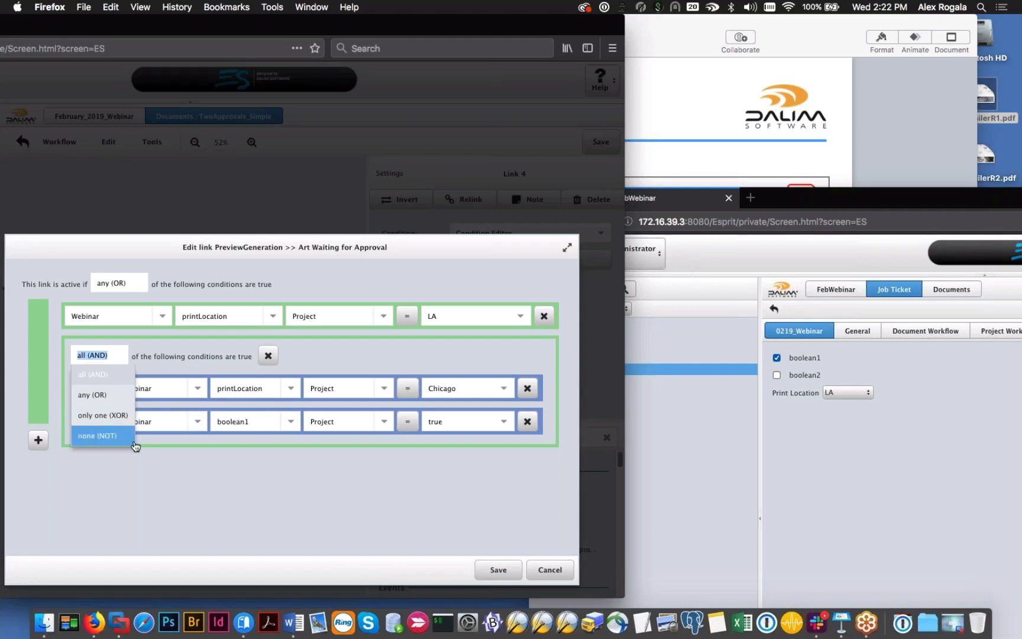
left_click(220, 493)
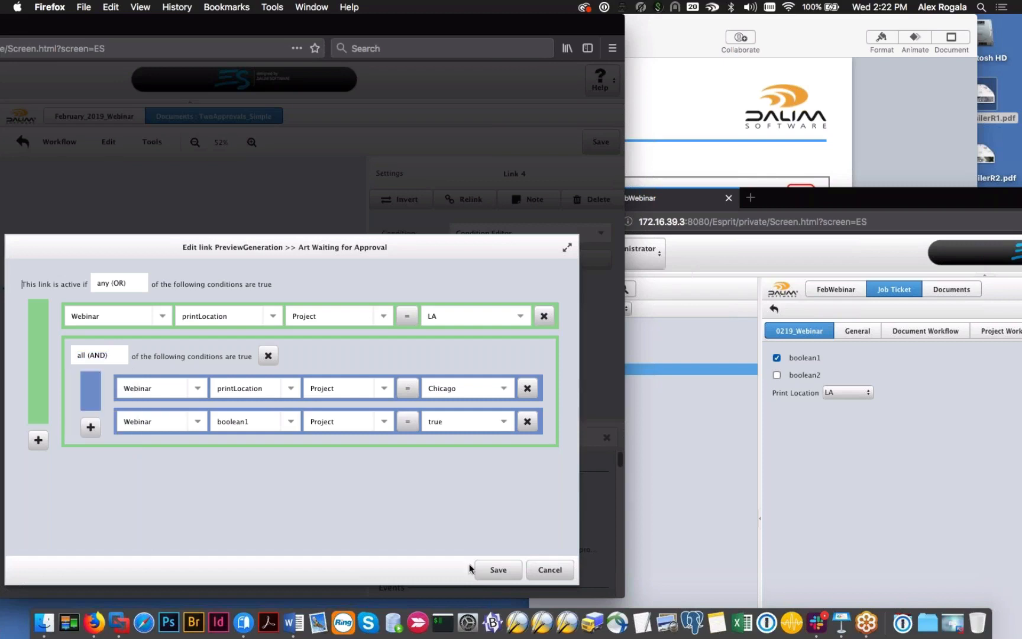
Step: Try adding two blank conditions and a nested group inside the all (AND) condition group, and cancel editing the link condition
left_click(91, 426)
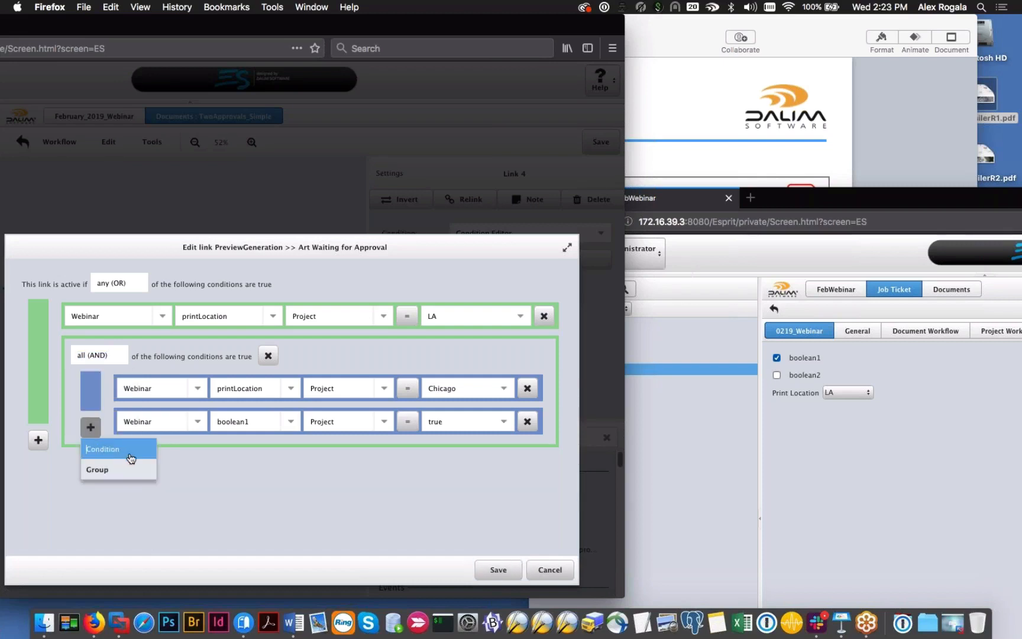
left_click(126, 454)
left_click(91, 460)
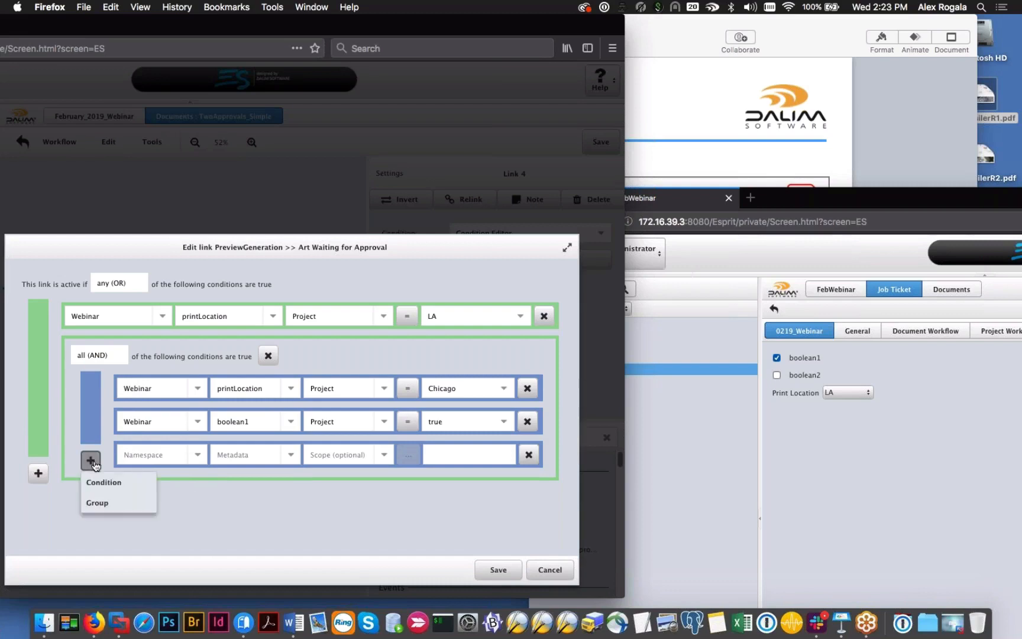
left_click(117, 483)
left_click(91, 493)
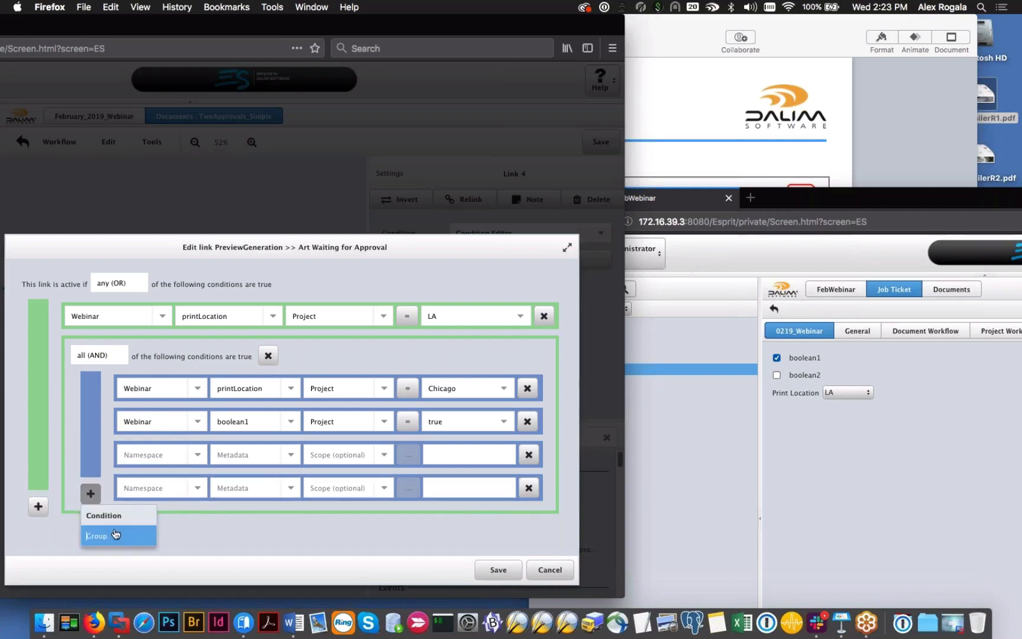
left_click(121, 536)
scroll(239, 535, "down", 3)
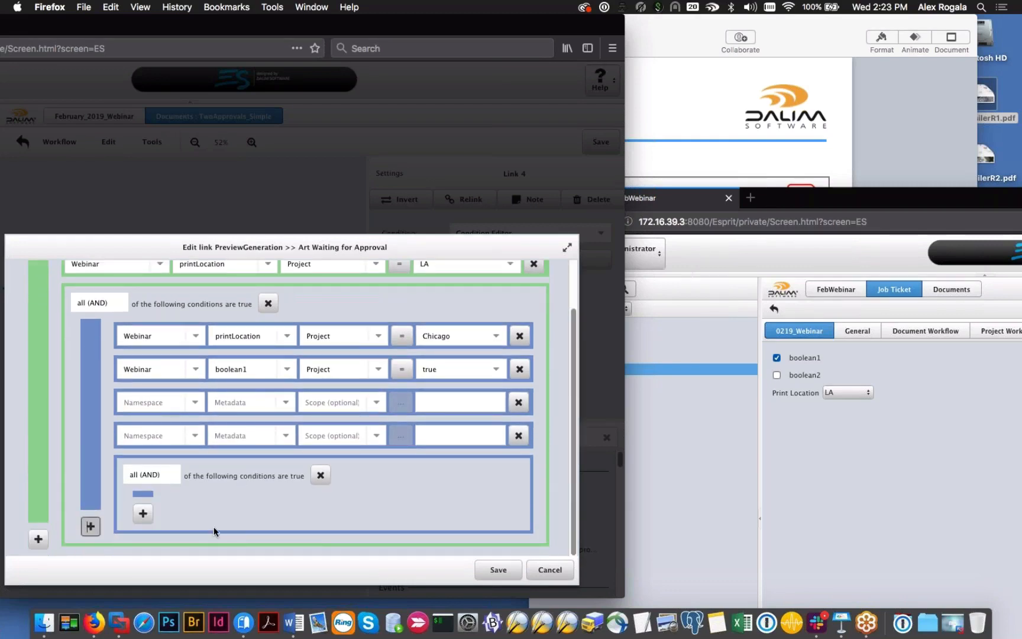
left_click(553, 578)
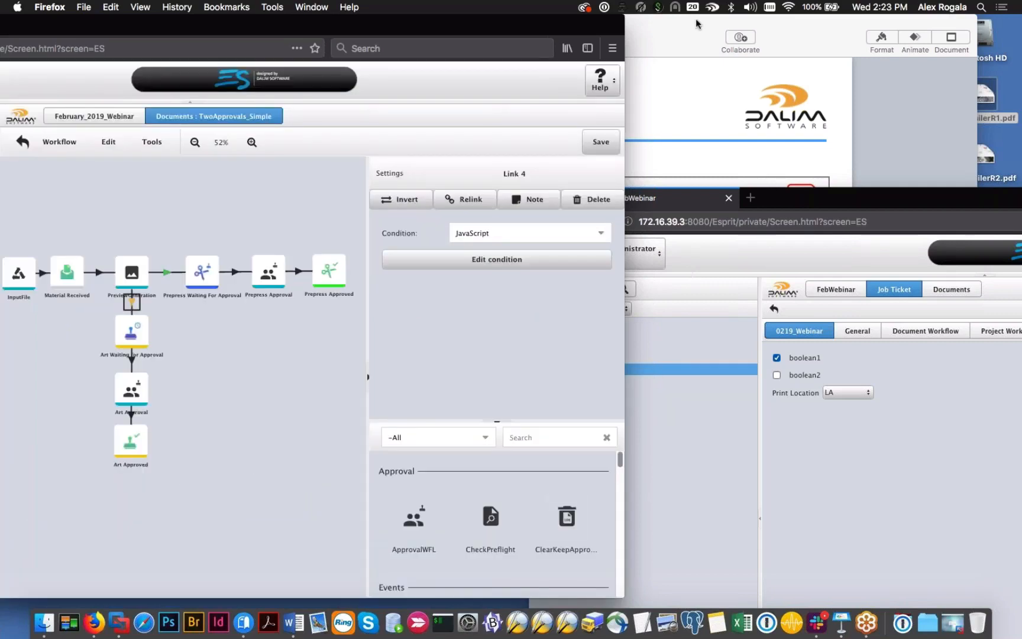
Step: Move the presentation window out of the way, bring the whole workflow editor window into view, and widen its canvas
mouse_move(629, 20)
left_mouse_down()
mouse_move(688, 23)
mouse_move(644, 24)
left_mouse_up()
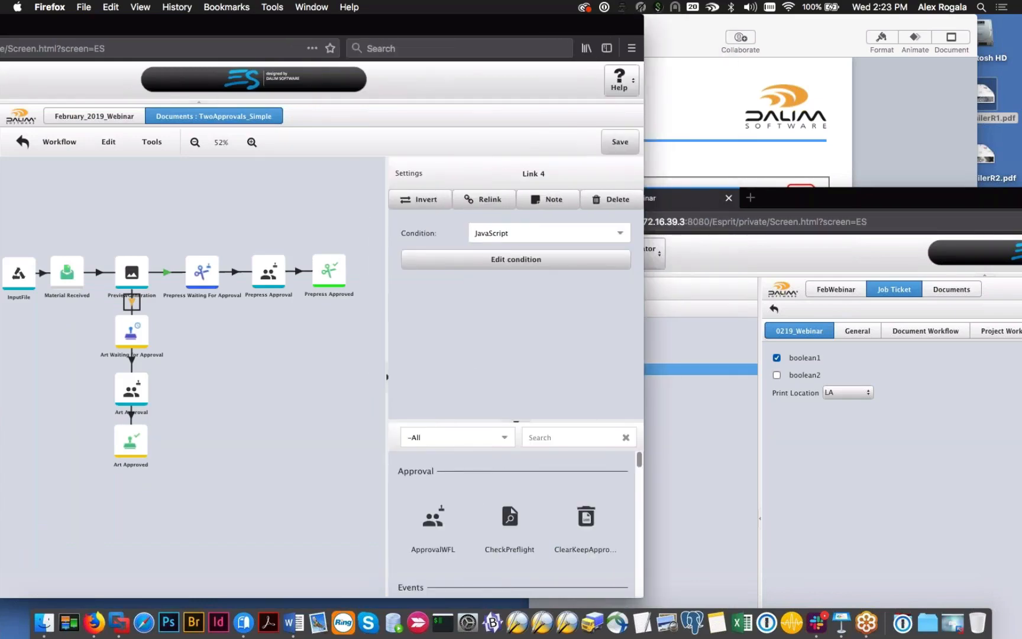
left_click(881, 137)
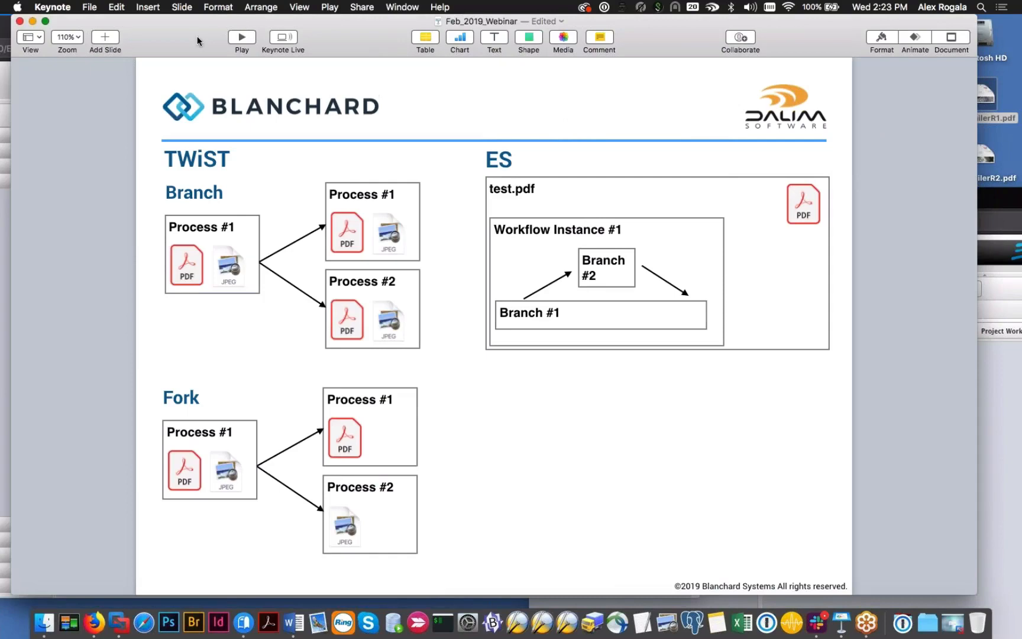
left_click_drag(192, 40, 192, 46)
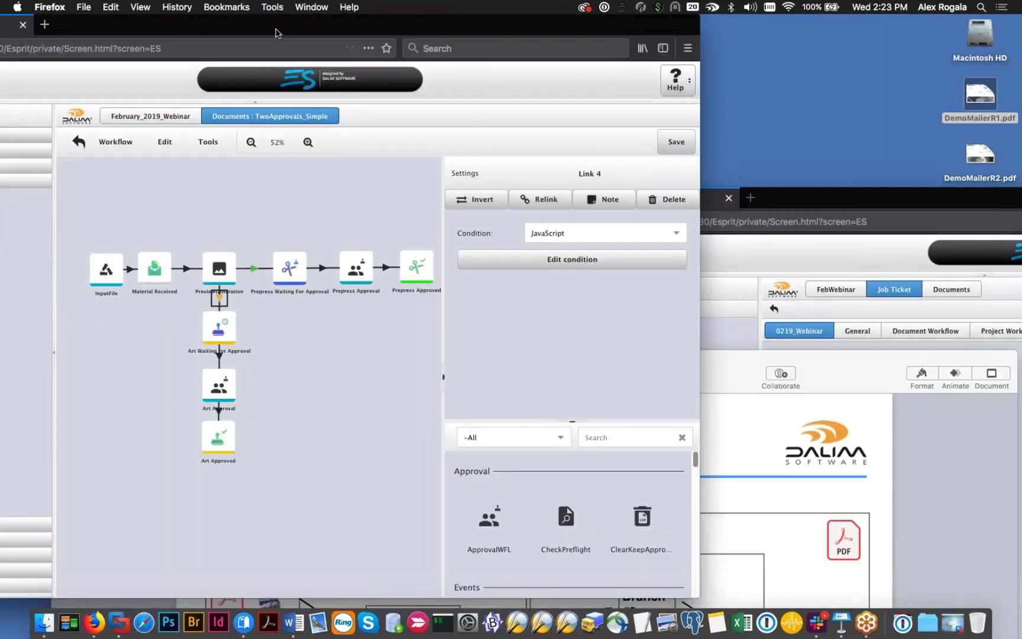
left_click_drag(276, 33, 466, 4)
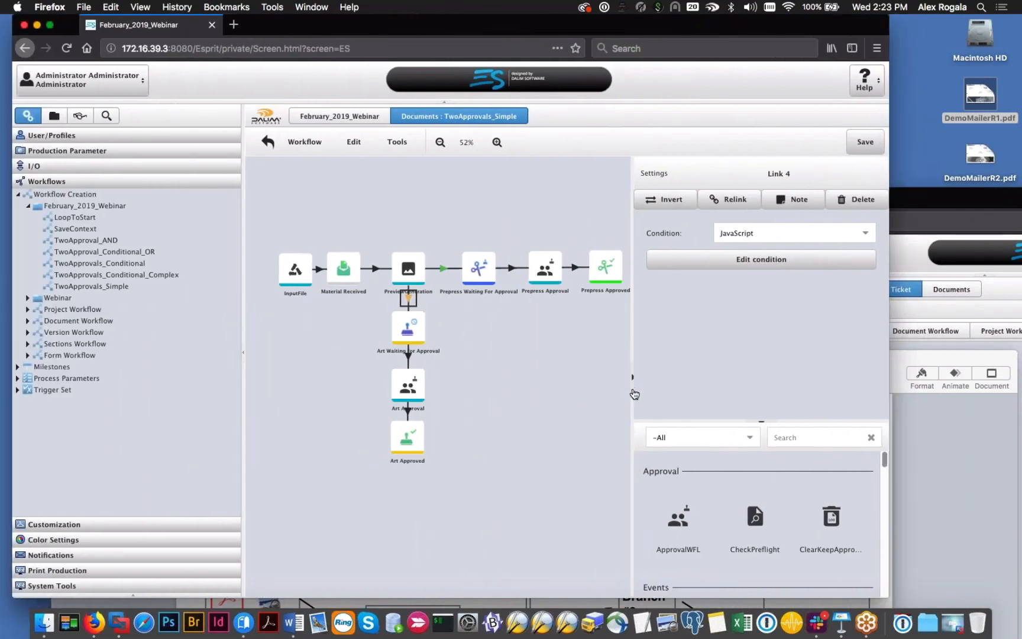
left_click(633, 392)
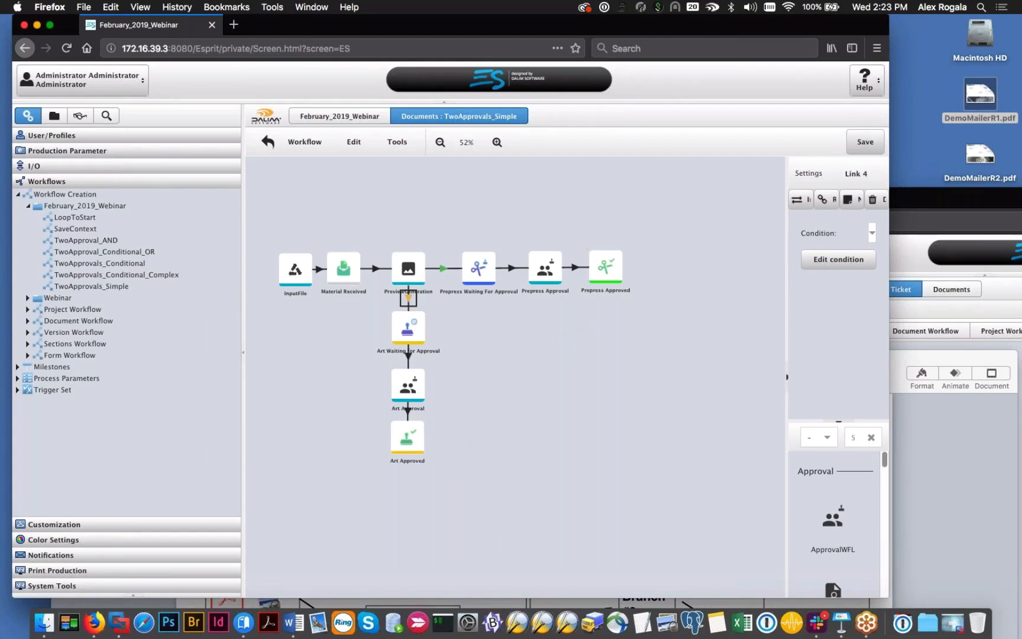
Step: Add a Delivered milestone after the two approval branches and link both Prepress Approved and Art Approved to it
right_click(667, 325)
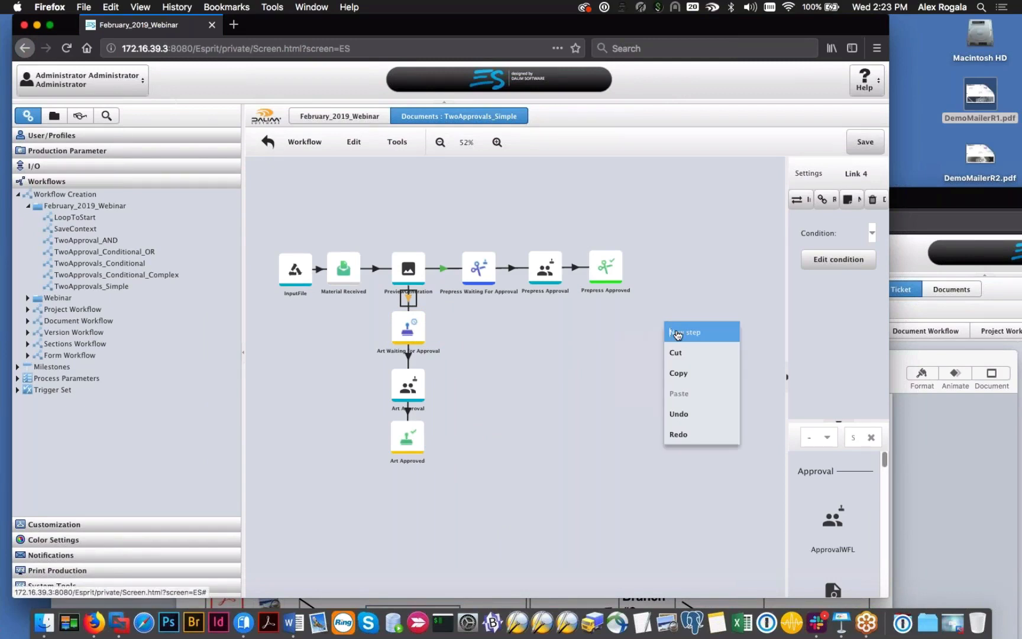
left_click(677, 333)
left_click_drag(602, 294, 679, 338)
left_click_drag(426, 436, 679, 340)
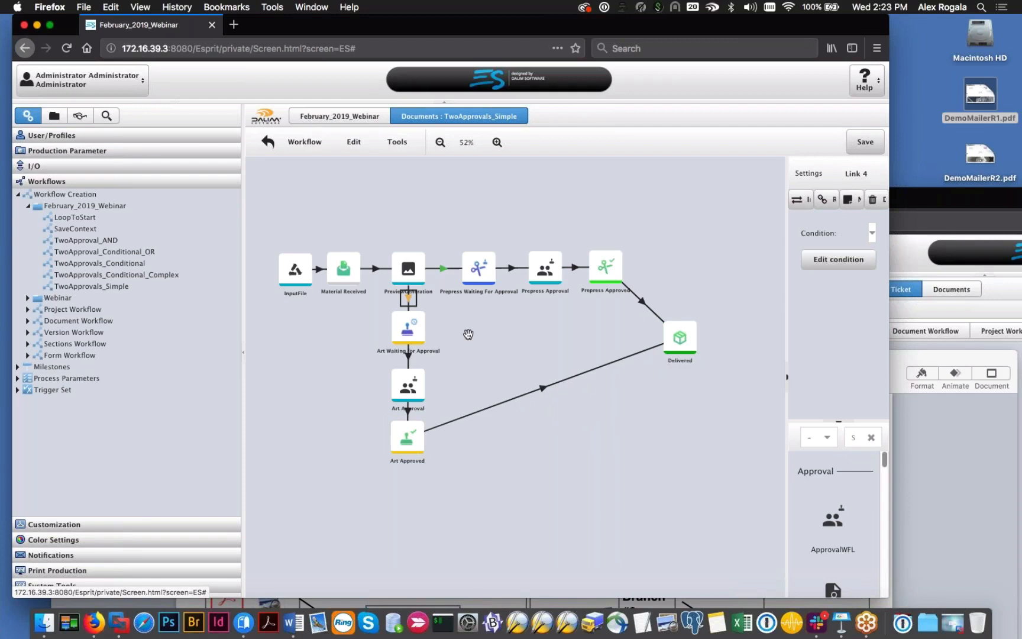
Step: Open the TwoApproval_AND workflow, discarding the unsaved changes to TwoApprovals_Simple
left_click(145, 230)
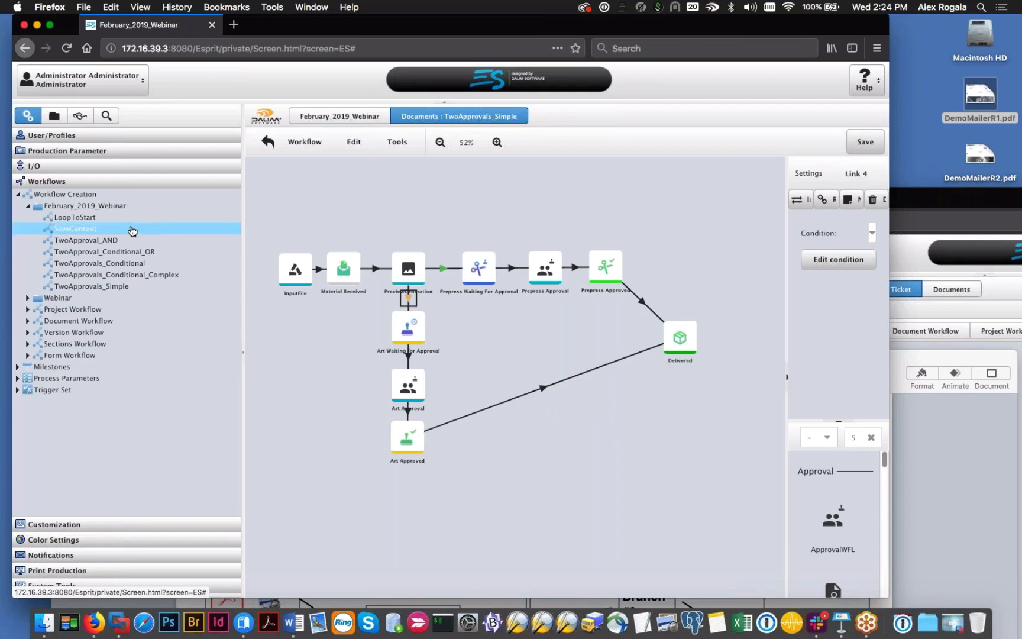
left_click(113, 240)
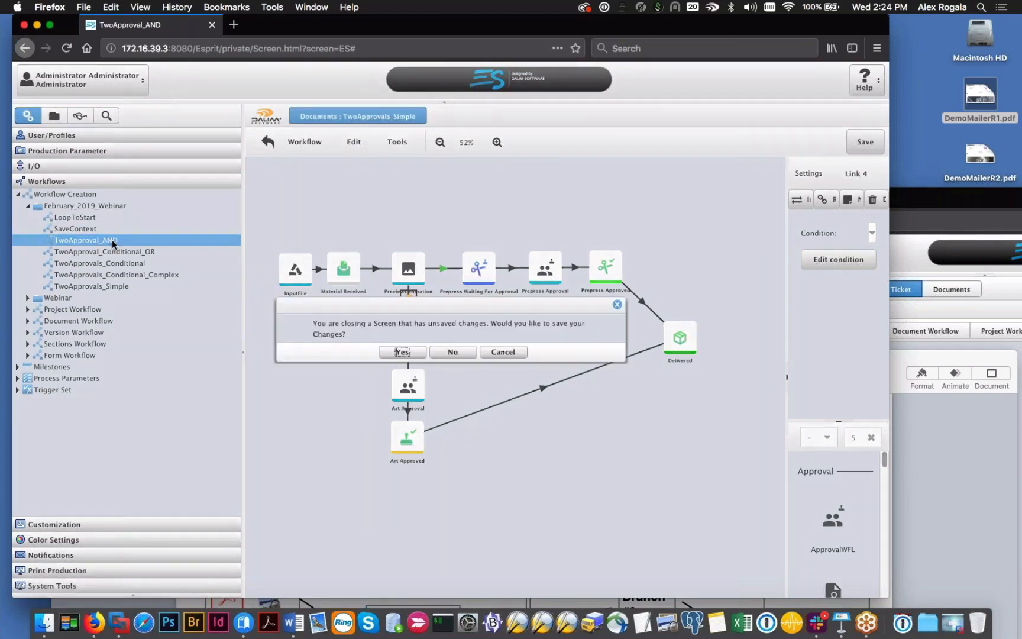
left_click(452, 352)
Step: Examine the Logical step types offered for a new step without adding one, and widen the canvas to view the AND workflow
right_click(569, 325)
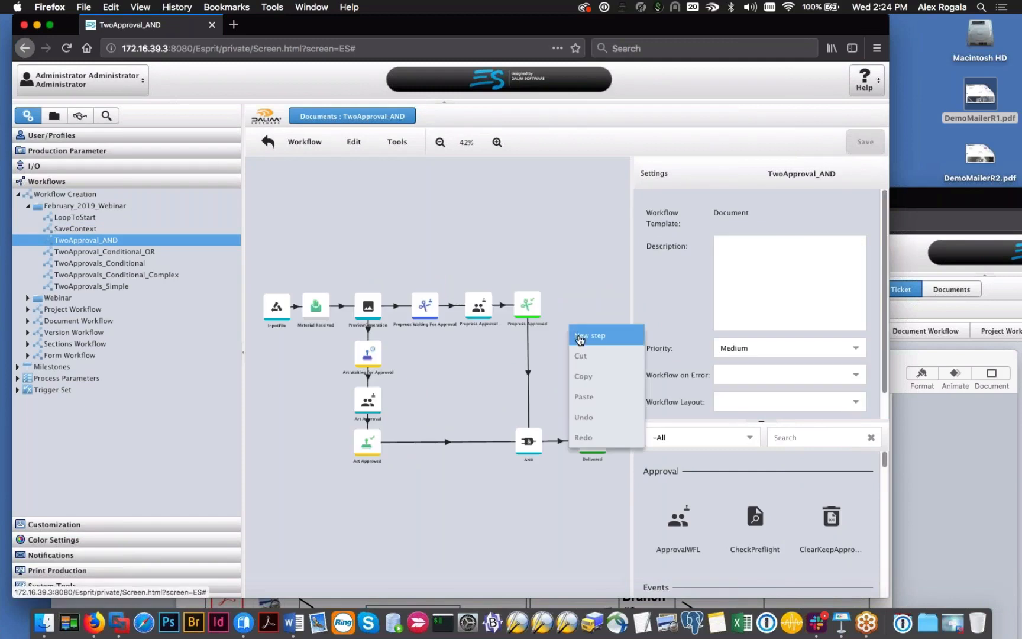
left_click(580, 342)
mouse_move(592, 417)
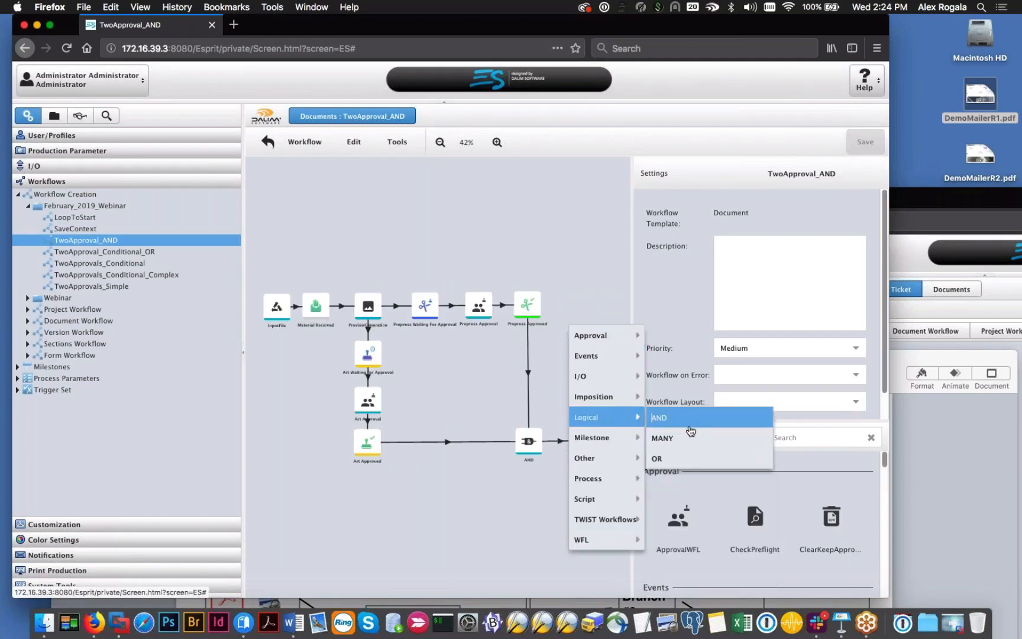
left_click(450, 514)
left_click_drag(506, 516, 485, 503)
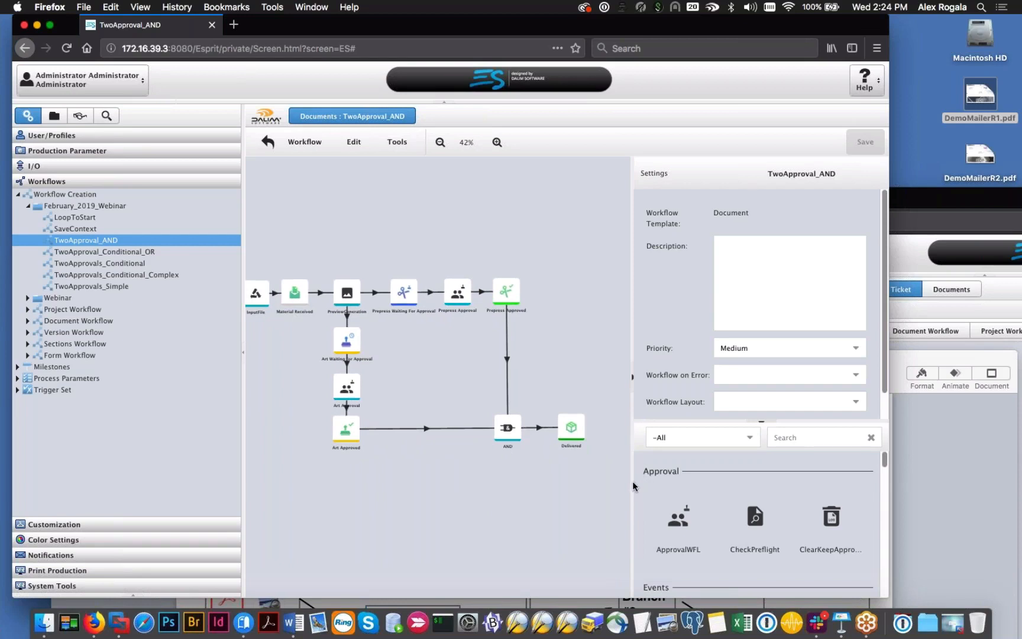
left_click_drag(637, 483, 770, 487)
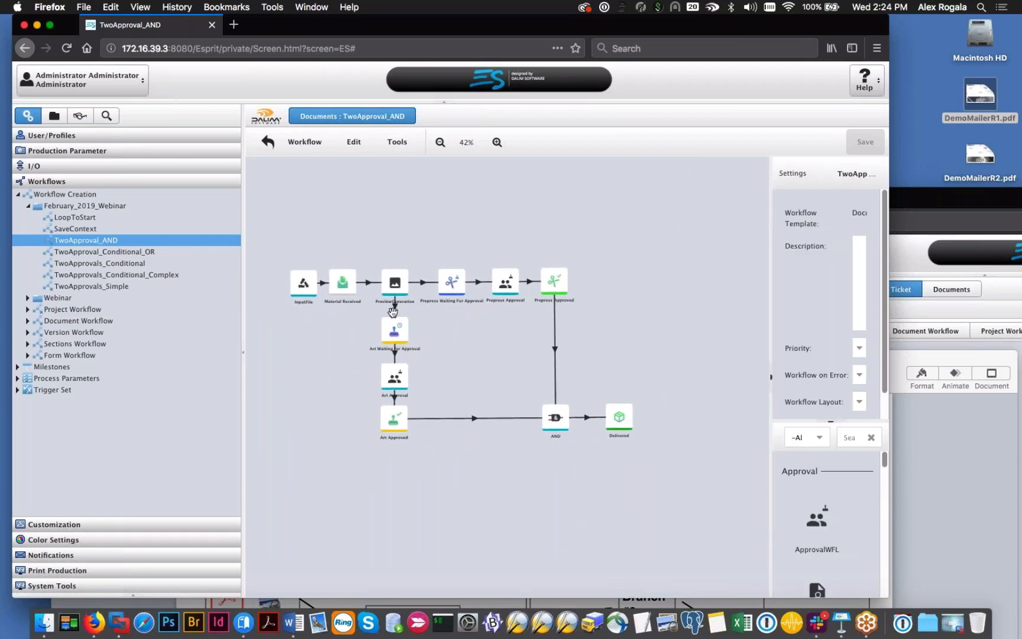
left_click(391, 324)
Step: Switch to the project window, open the AND project under My Customer, and display its documents
left_click_drag(918, 196, 631, 83)
left_click(303, 243)
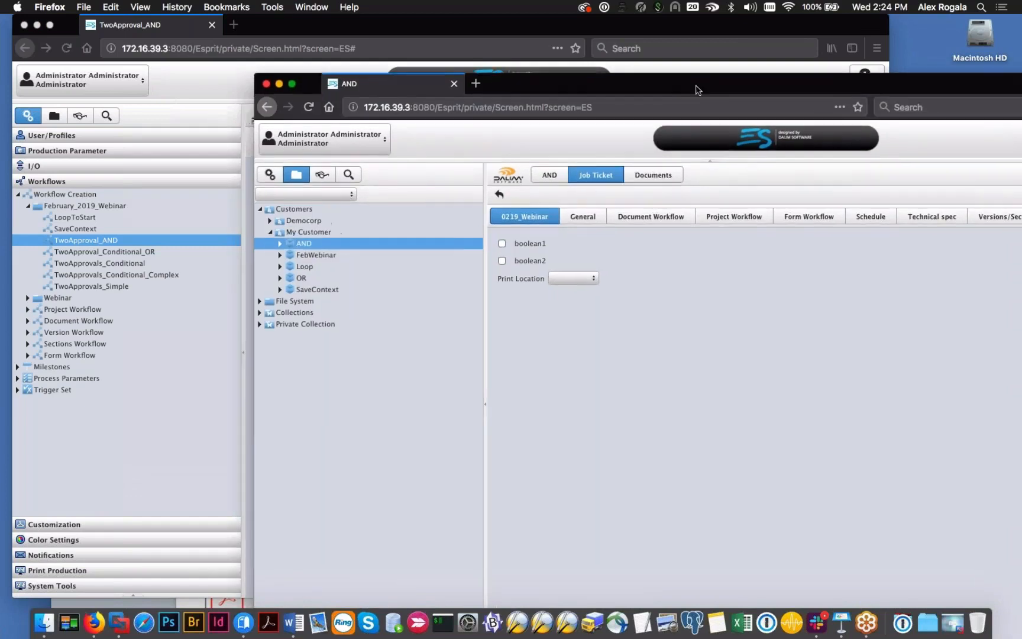
left_click_drag(695, 89, 526, 44)
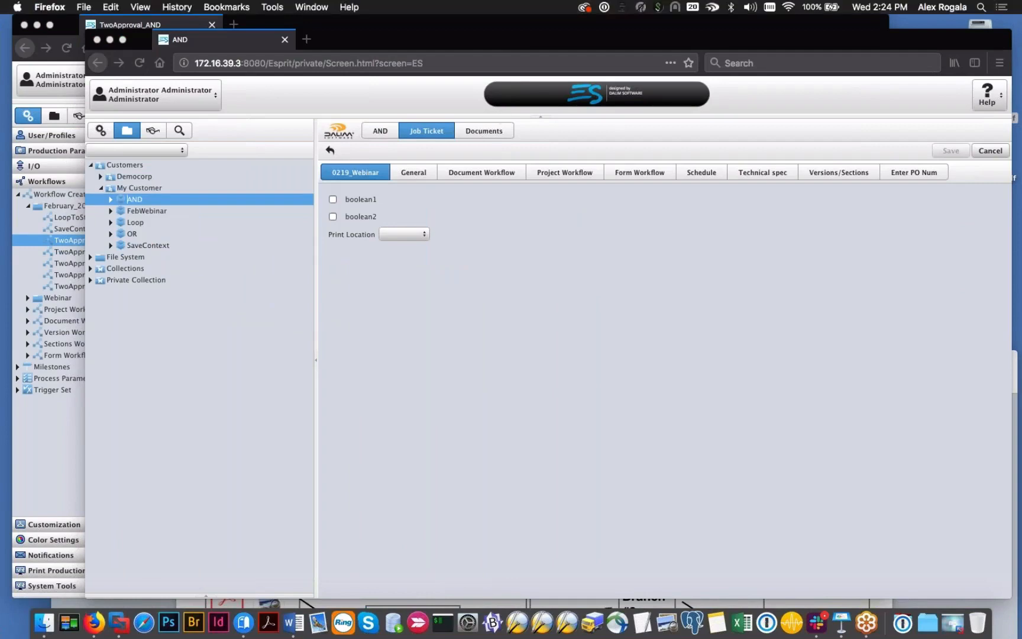
left_click(484, 131)
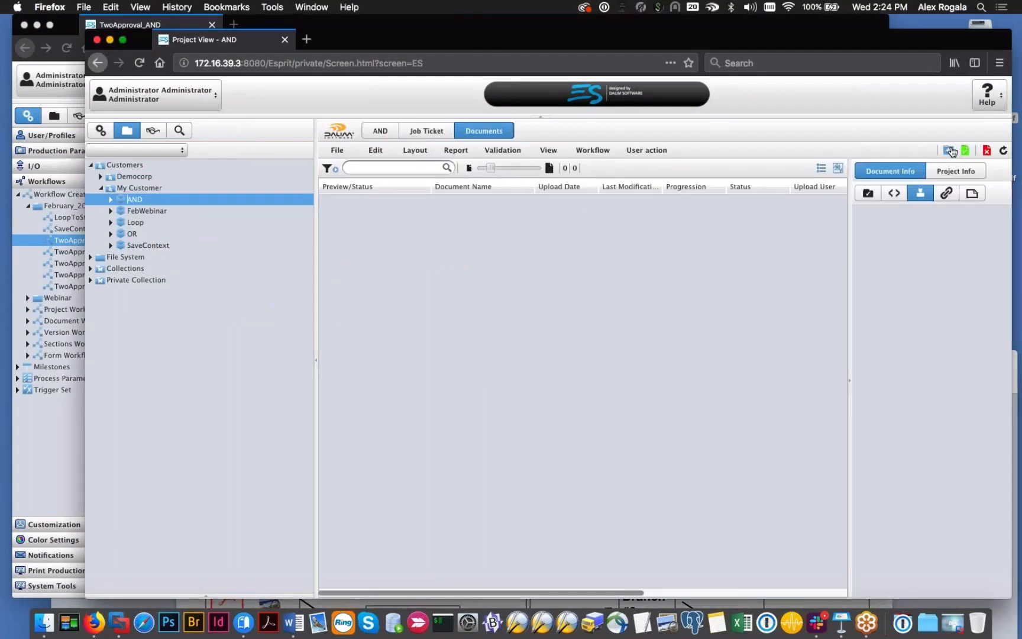
Step: Upload DemoMailerR1.pdf to the AND project and close the upload window
left_click(948, 151)
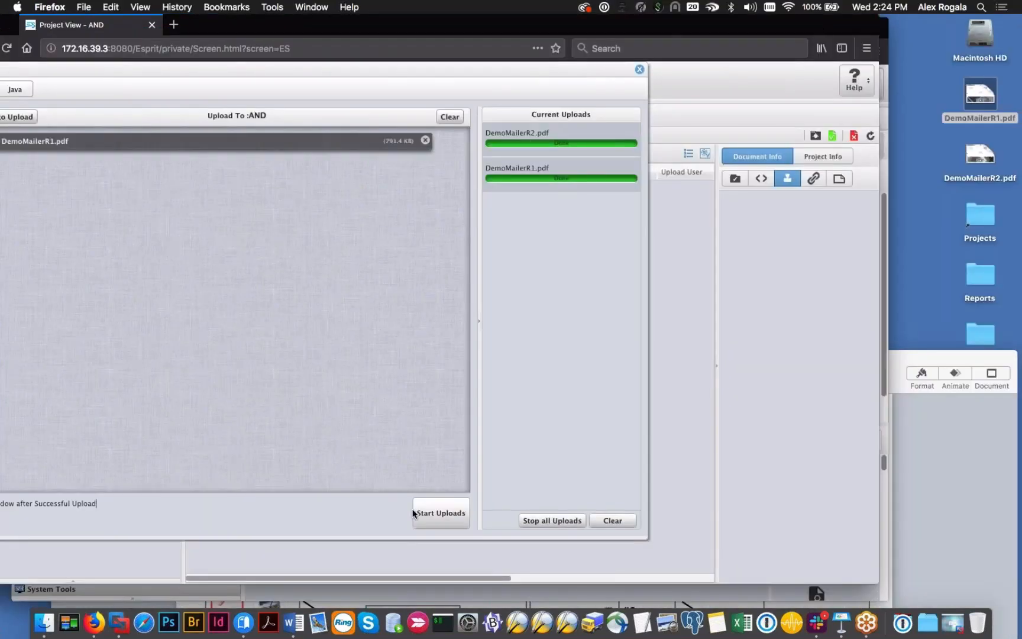
left_click(421, 512)
left_click(640, 70)
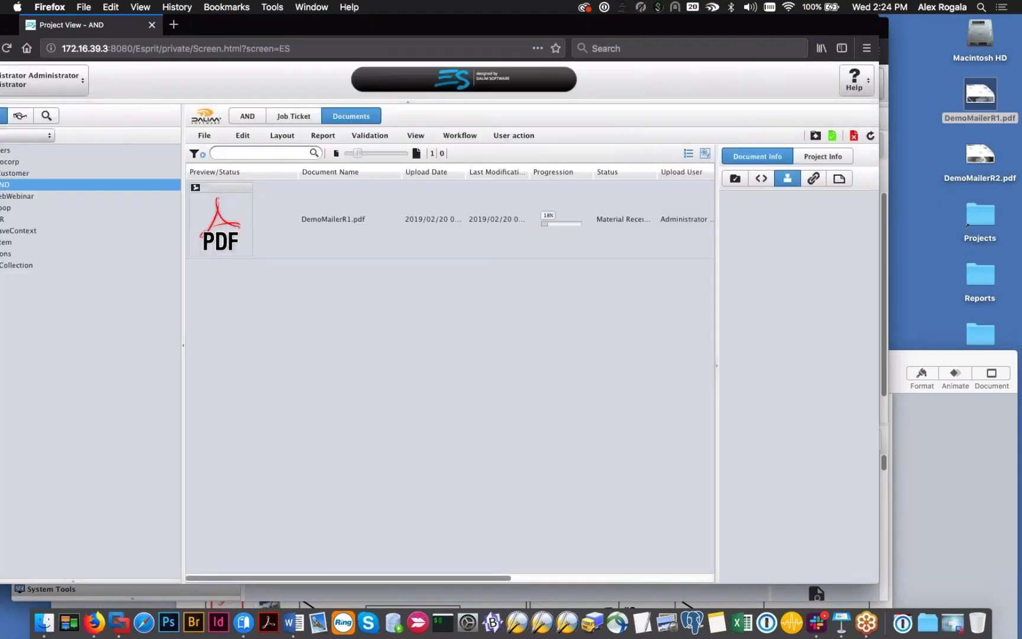
Step: Select DemoMailerR1.pdf, refresh the document list, and approve its Art Approval
left_click(678, 212)
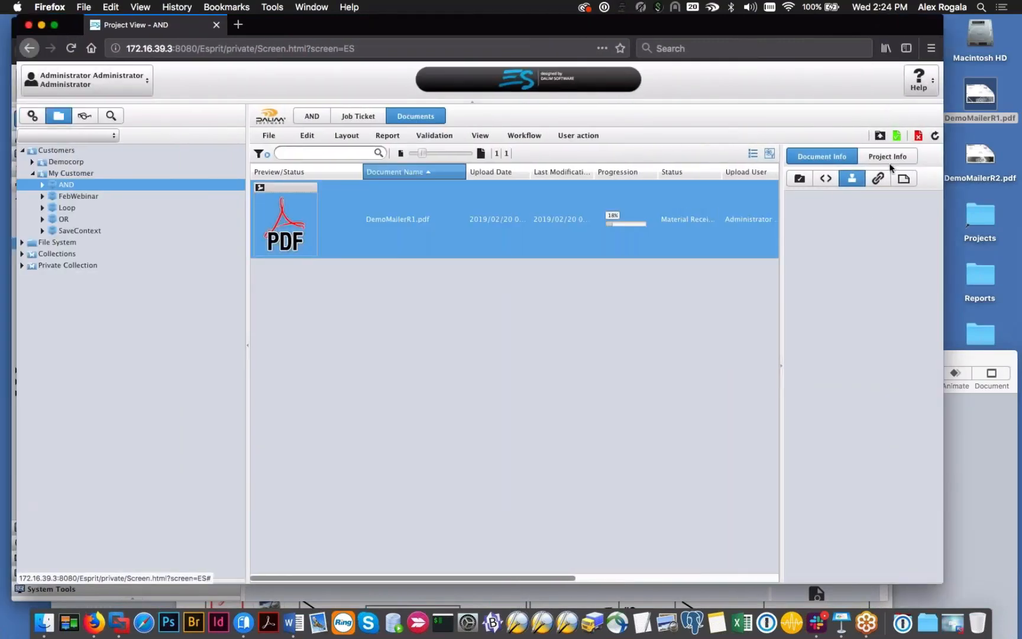
left_click(934, 136)
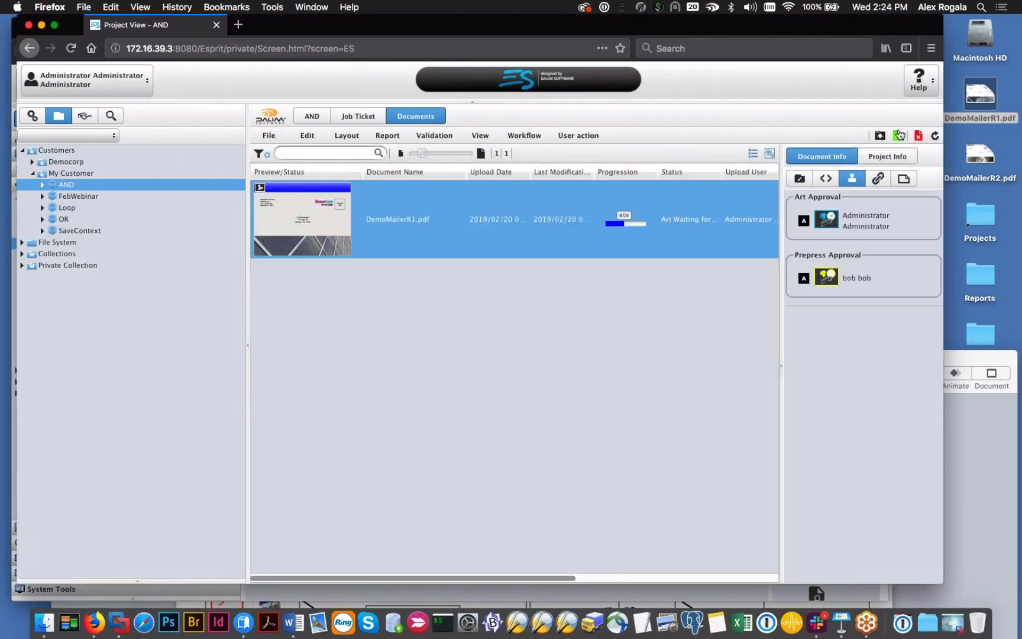
left_click(896, 135)
left_click(557, 475)
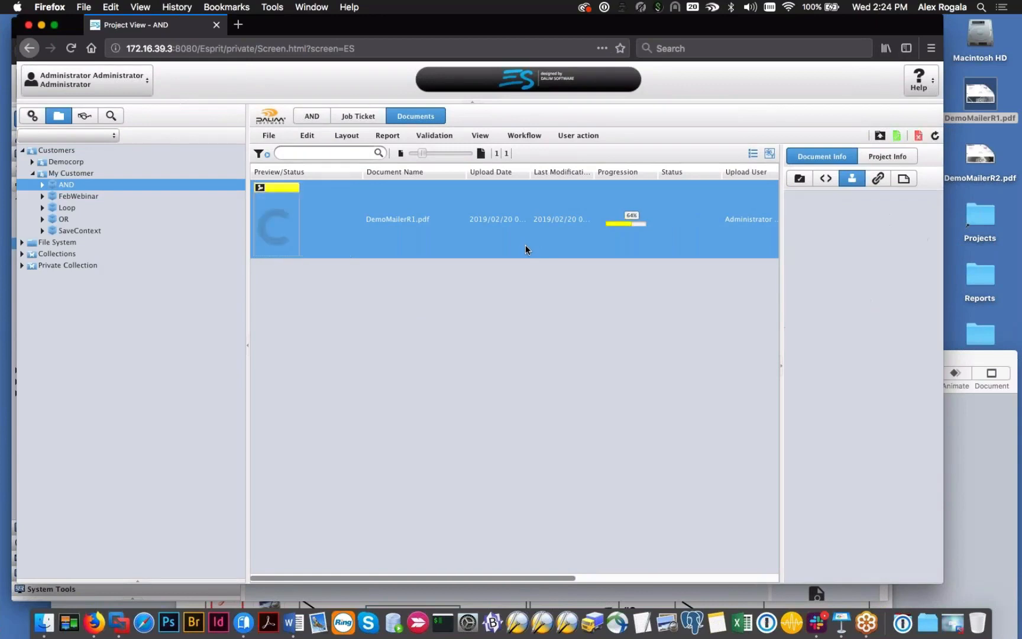
Step: Examine the running TwoApproval_AND workflow of DemoMailerR1.pdf, checking the Art Approved and AND steps, and close the view
double_click(525, 245)
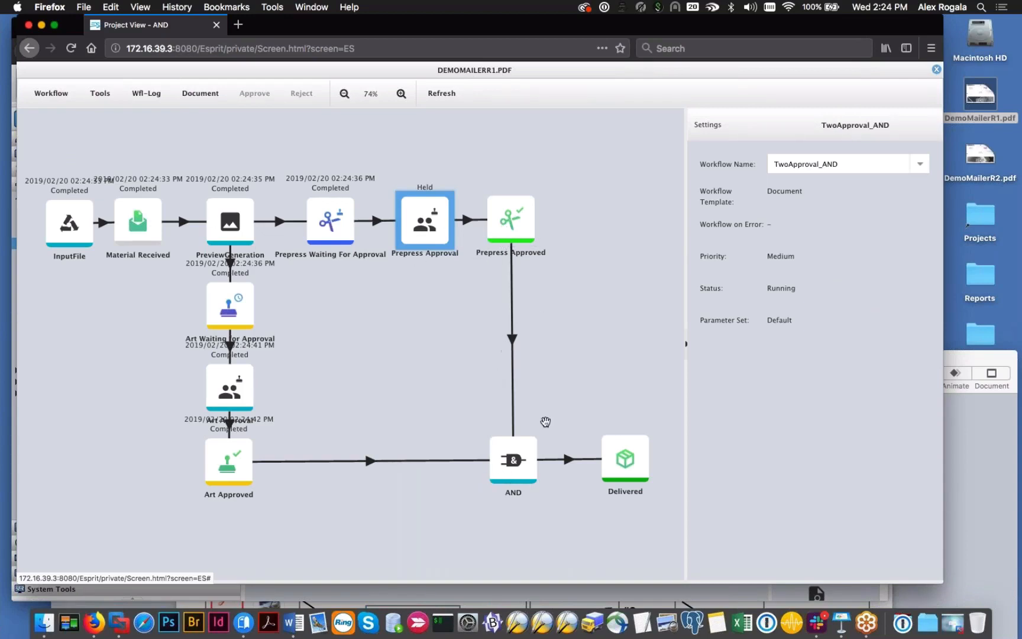
left_click(530, 468)
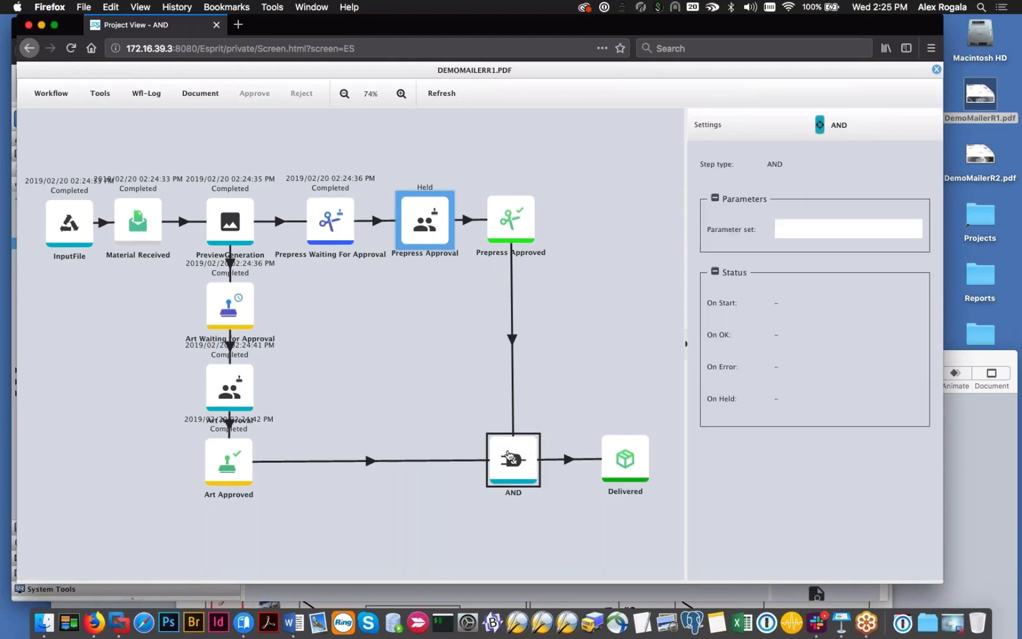
left_click(247, 471)
left_click(521, 457)
left_click(936, 69)
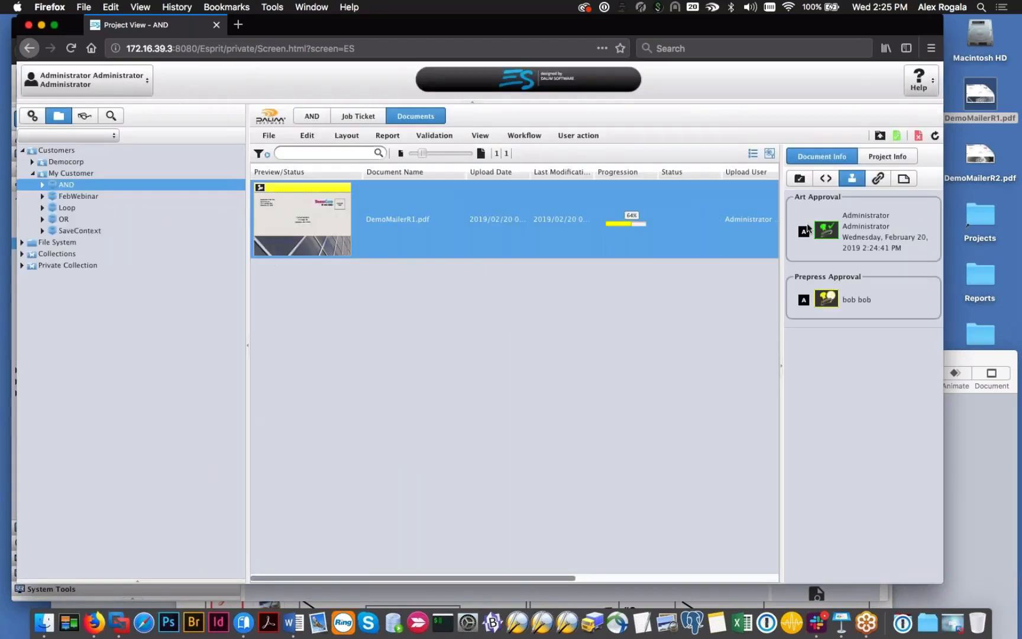
Step: Bypass the pending Prepress Approval of DemoMailerR1.pdf and confirm the bypass
left_click(839, 299)
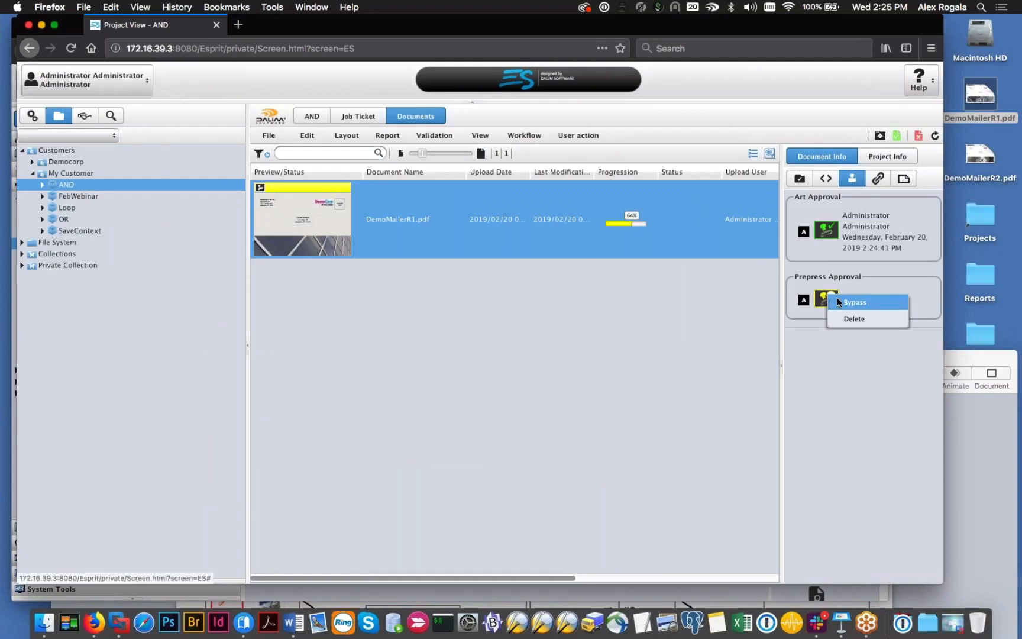
left_click(854, 301)
left_click(456, 345)
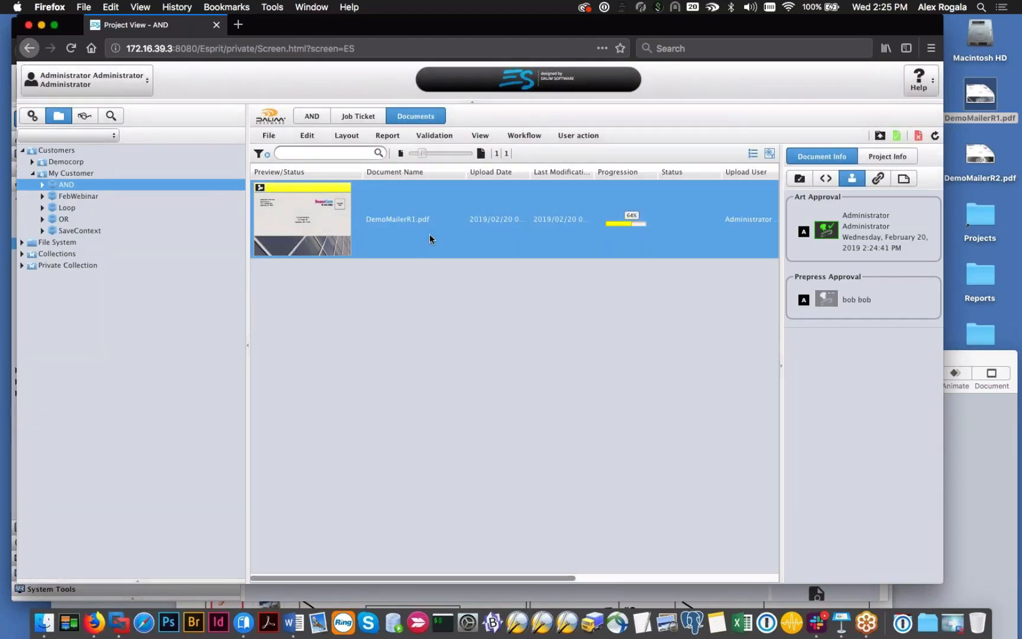
Step: Reopen the workflow of DemoMailerR1.pdf and check the status of its AND and Delivered steps
double_click(429, 233)
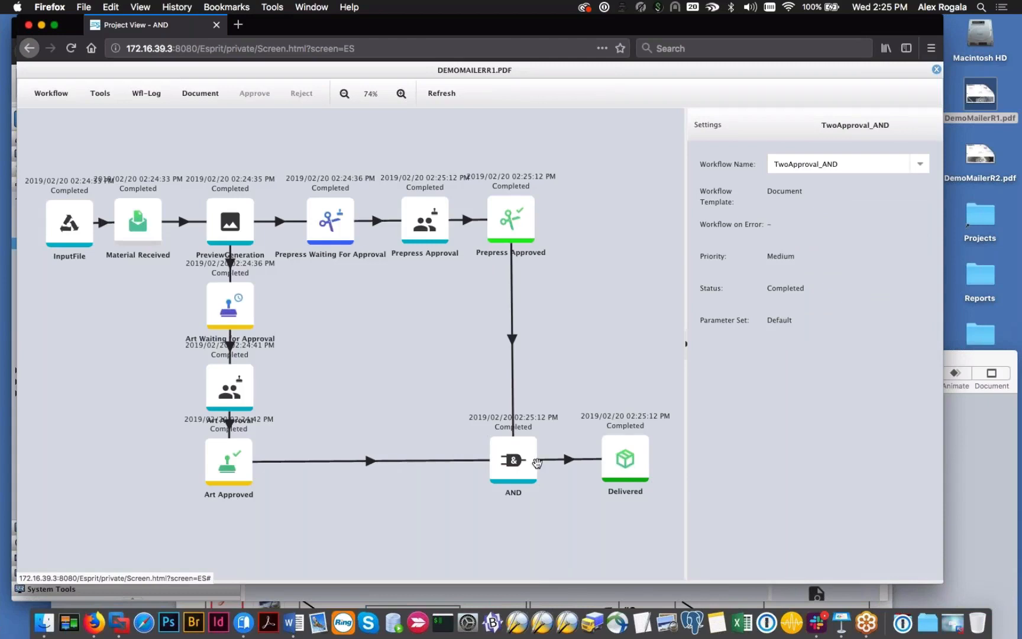
left_click(516, 468)
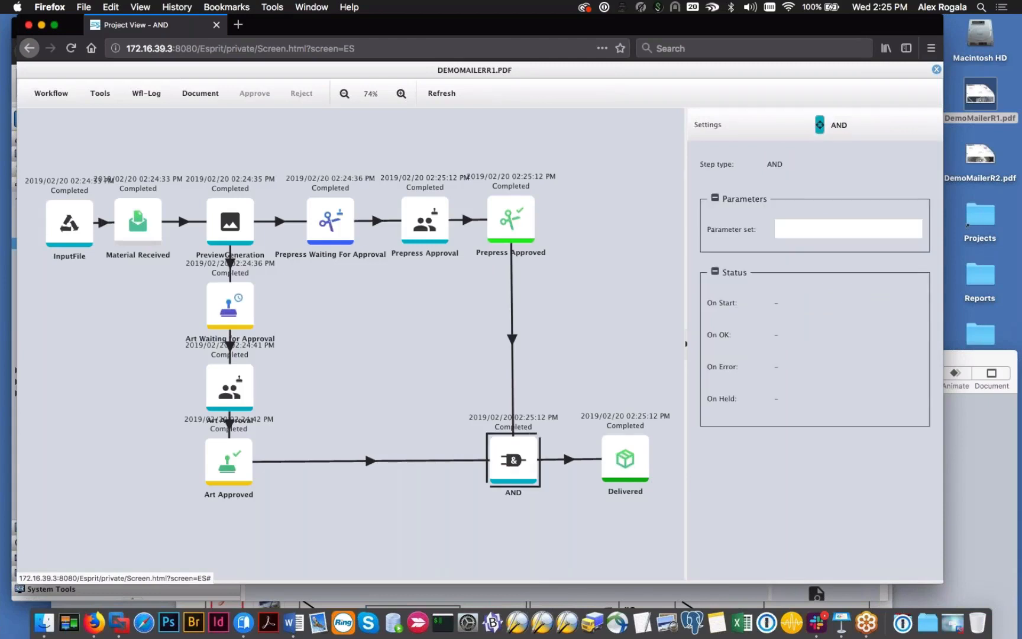
left_click(641, 467)
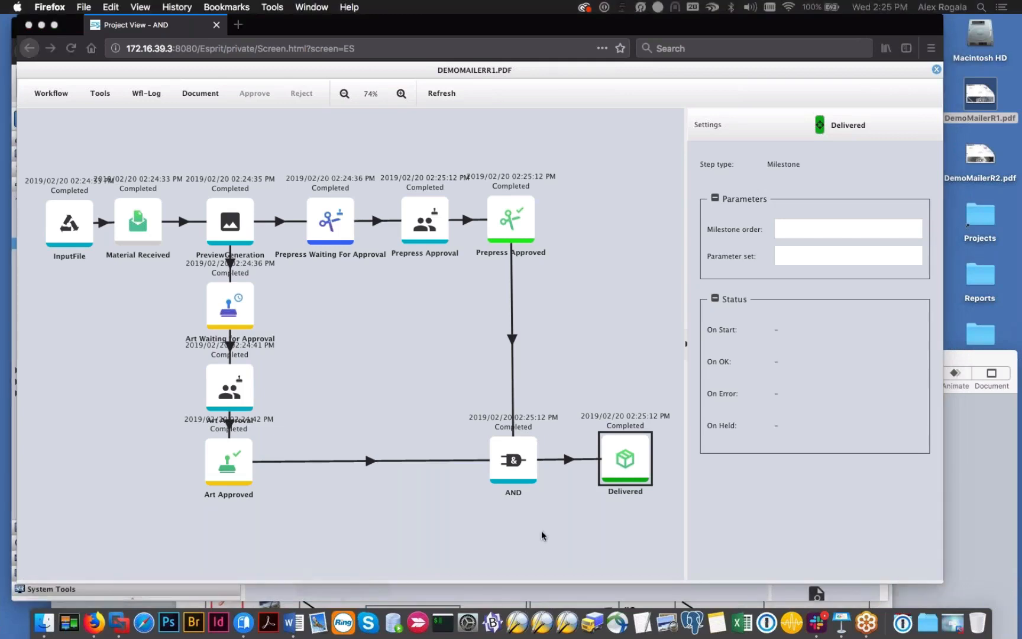
left_click(208, 464)
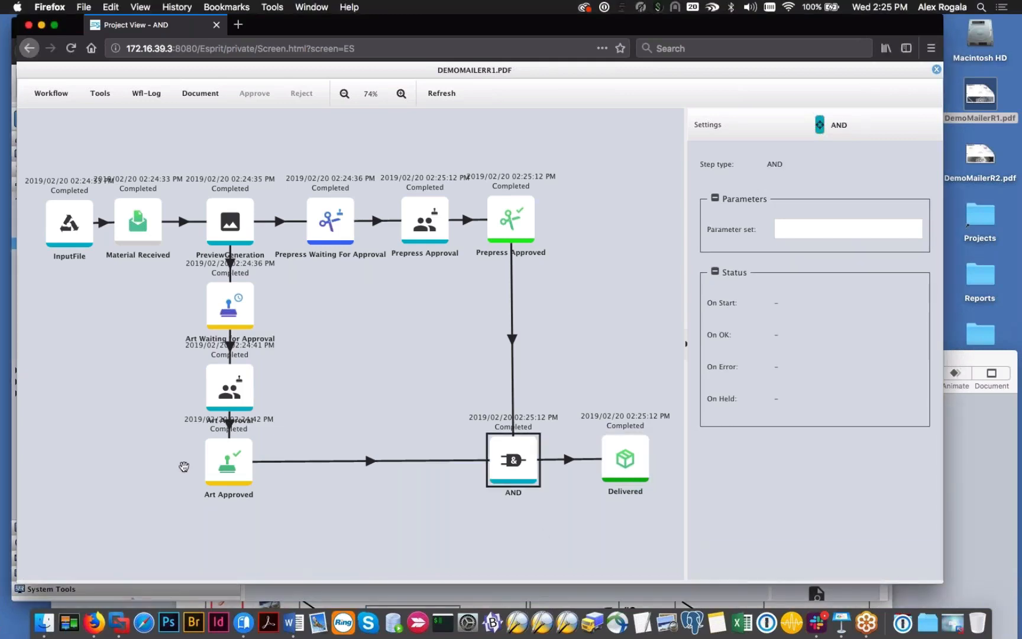
Step: Check the Prepress Approved and AND steps in the workflow of DemoMailerR1.pdf and close the view
left_click(502, 220)
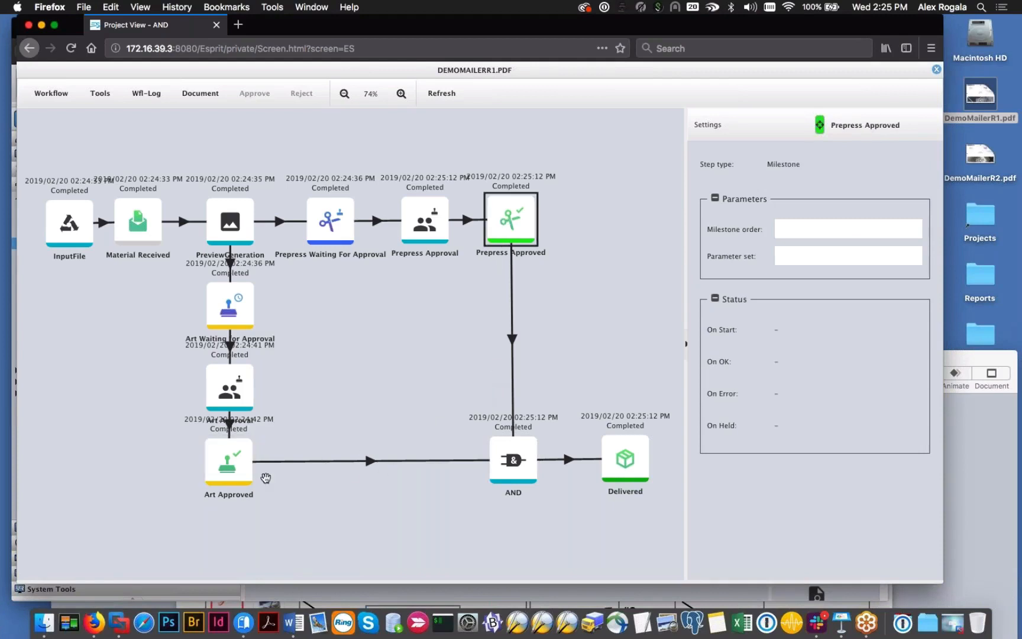
left_click(512, 464)
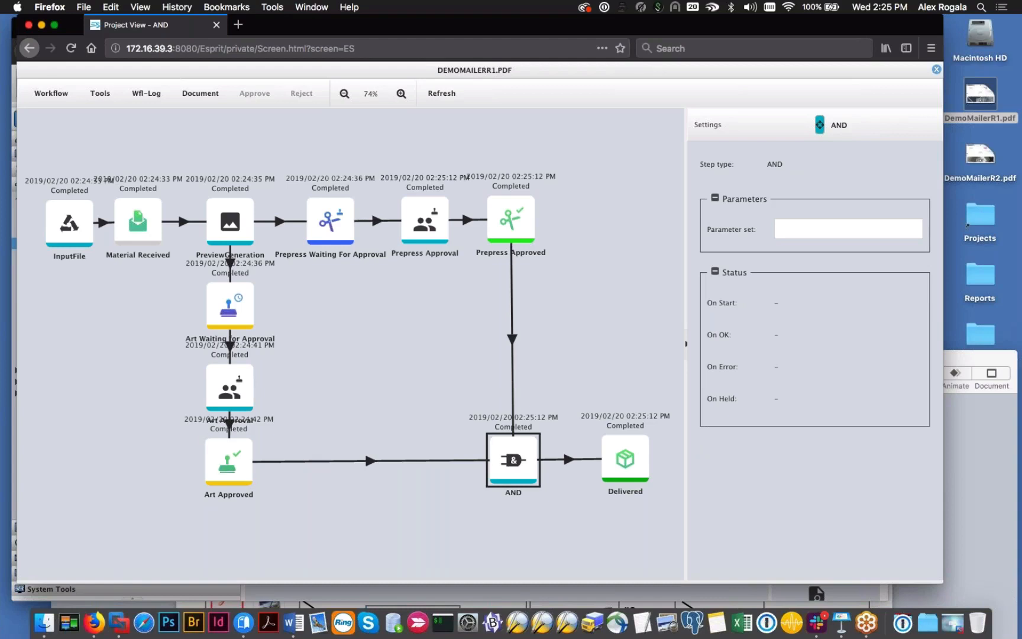
left_click(935, 69)
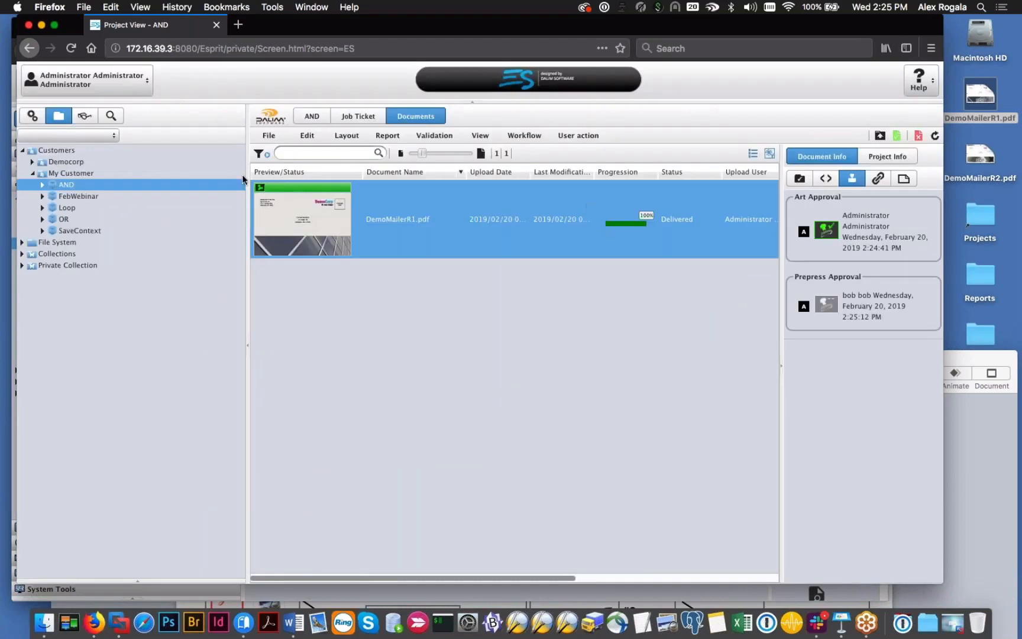
Step: Switch to the workflow editor window and add a logical MANY step below the AND step of TwoApproval_AND
left_click_drag(292, 22, 467, 145)
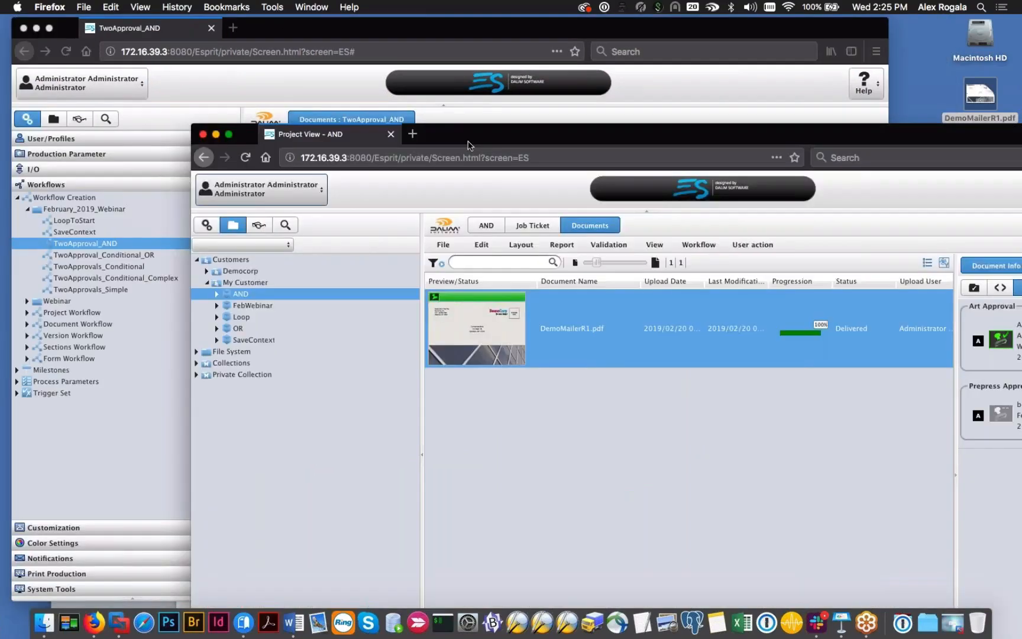
left_click(424, 23)
right_click(511, 460)
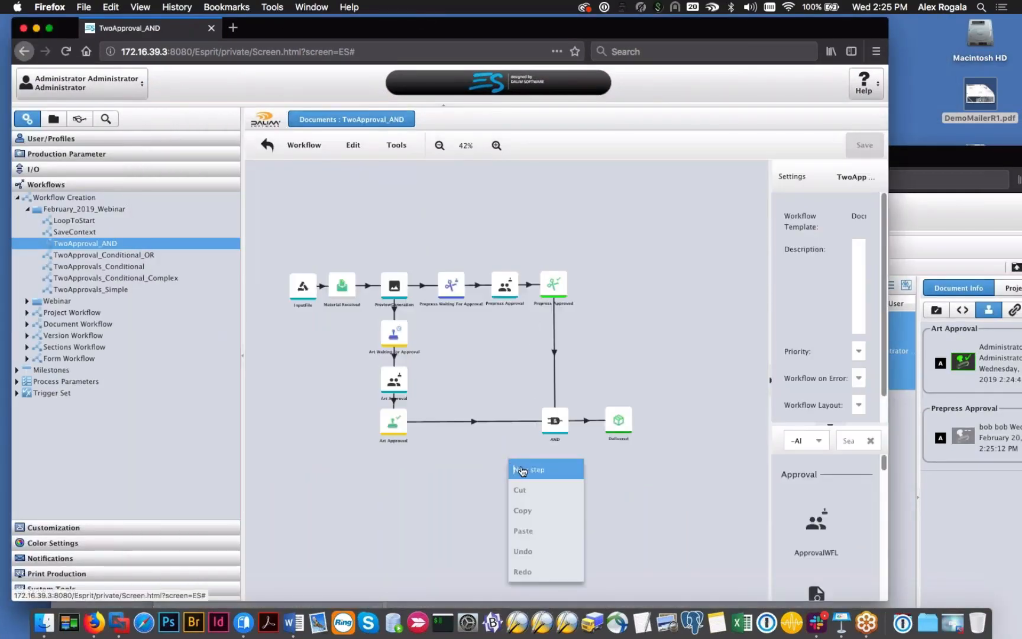
left_click(521, 470)
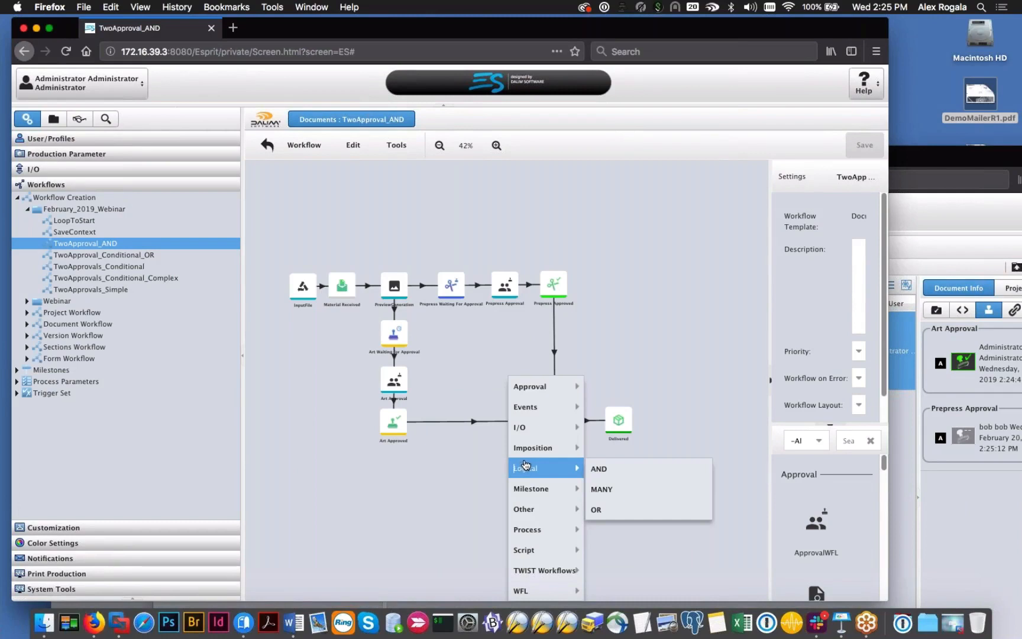
left_click(601, 489)
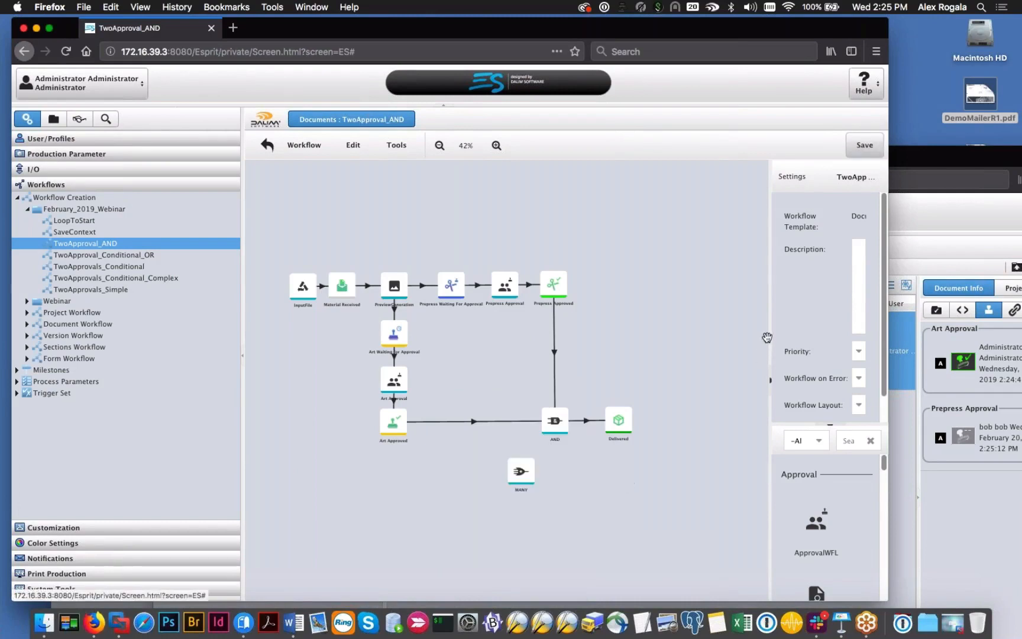
Step: Widen the settings area and set the MANY step's count to 4
left_click_drag(766, 337, 654, 366)
left_click(515, 470)
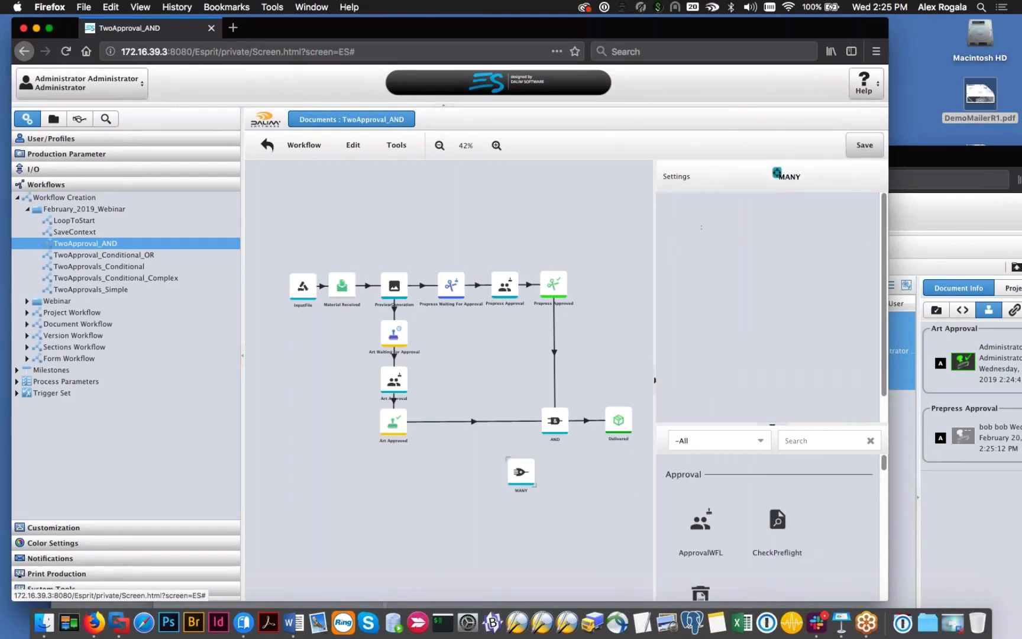
left_click(829, 298)
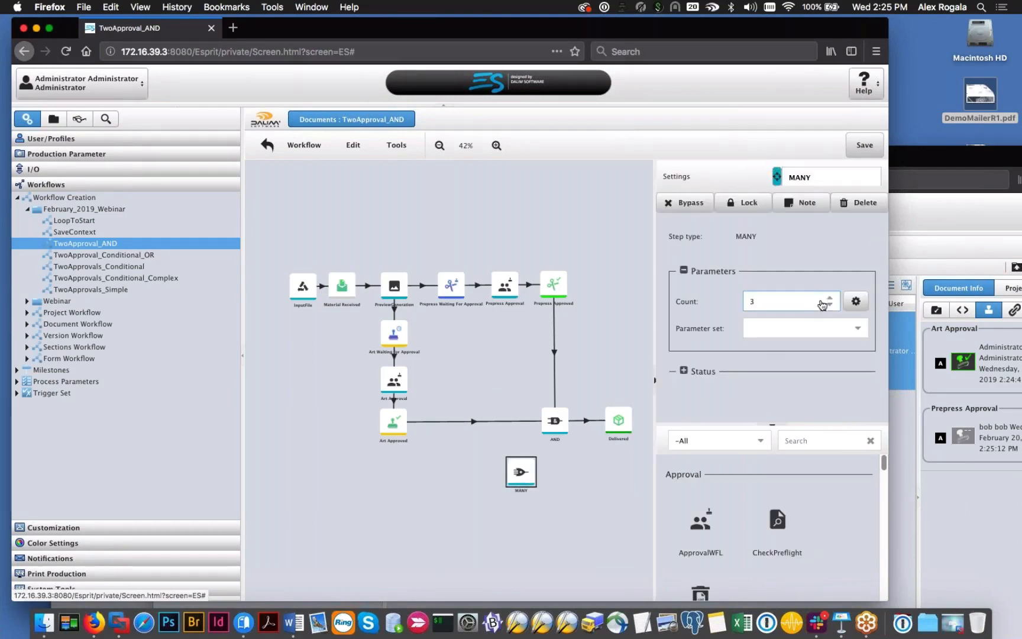
left_click(829, 298)
Step: Delete the MANY step from the TwoApproval_AND workflow
right_click(522, 480)
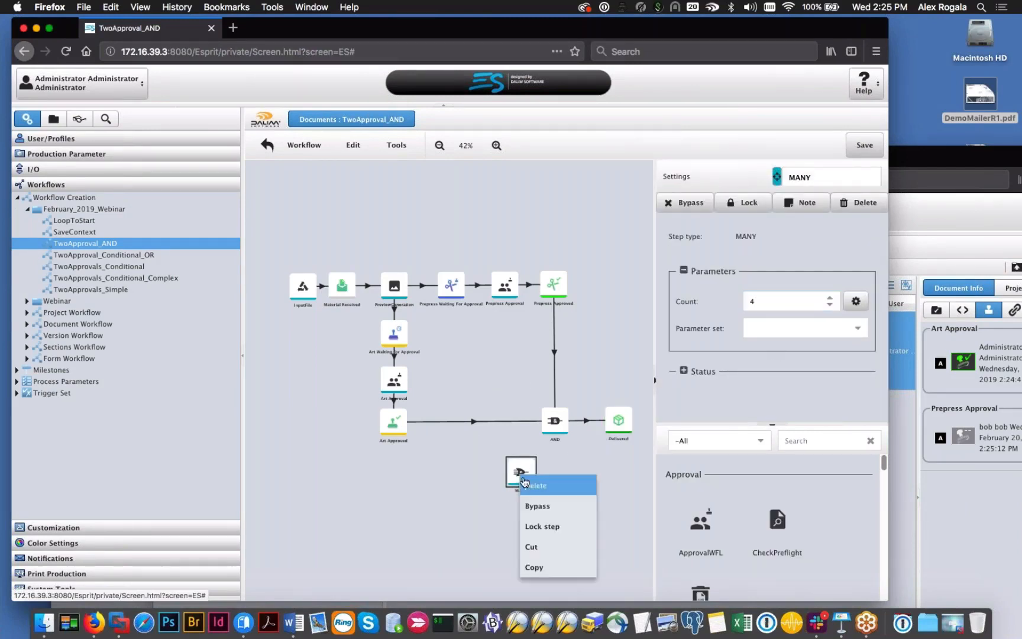
right_click(524, 467)
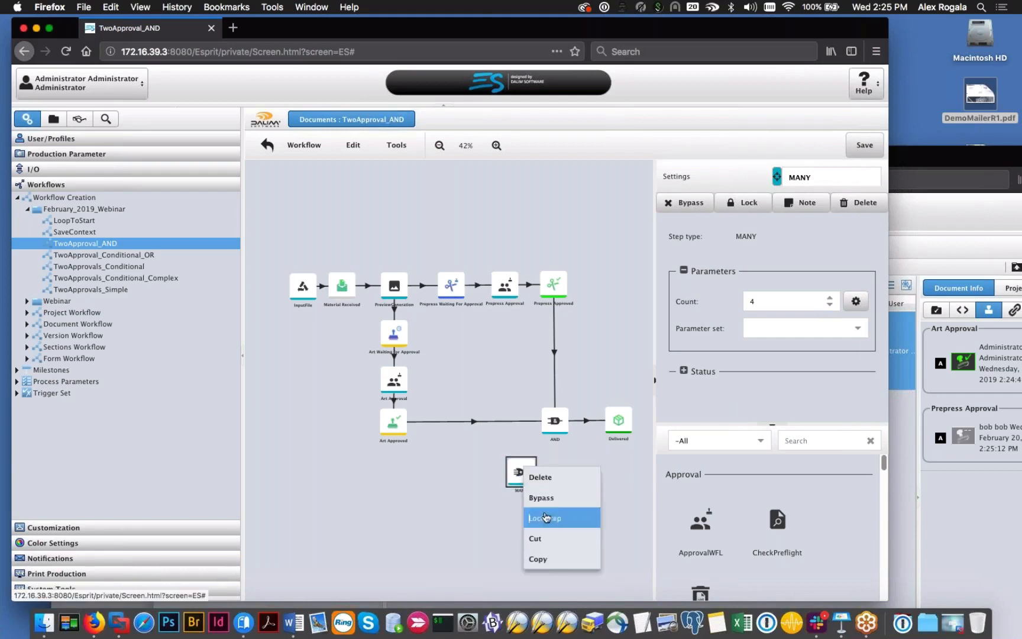
left_click(553, 476)
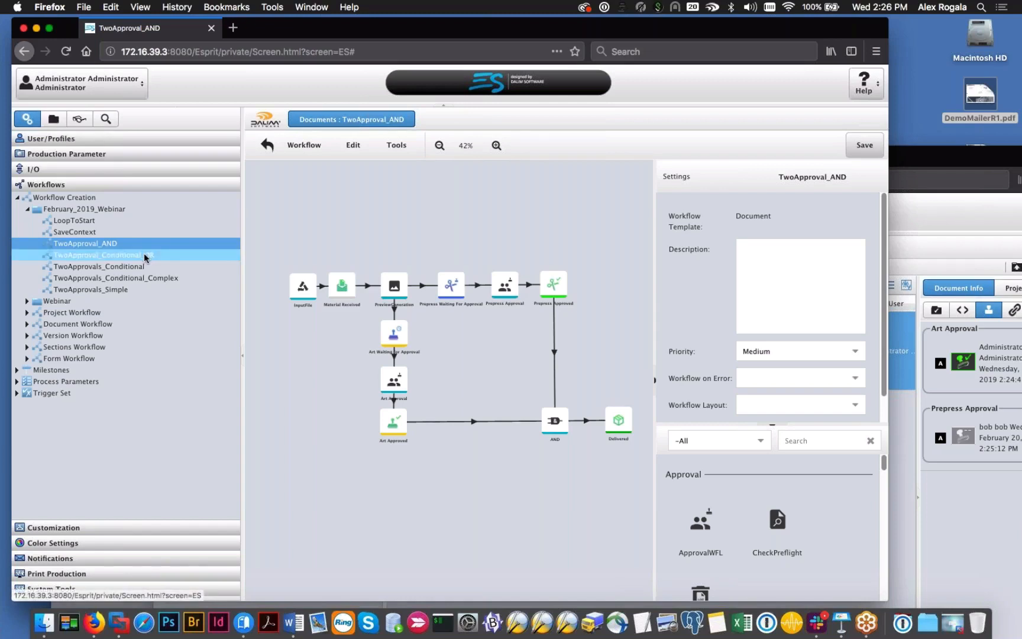
Step: Open the TwoApproval_Conditional_OR workflow without saving changes and open the OR project in the project view window
left_click(204, 256)
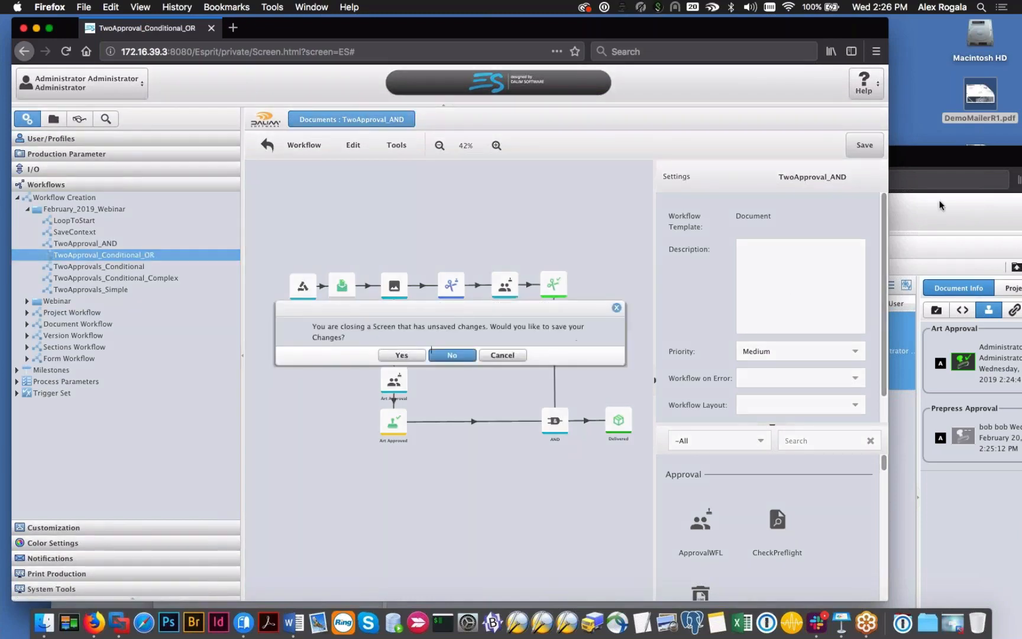
left_click_drag(951, 150, 795, 81)
left_click(86, 269)
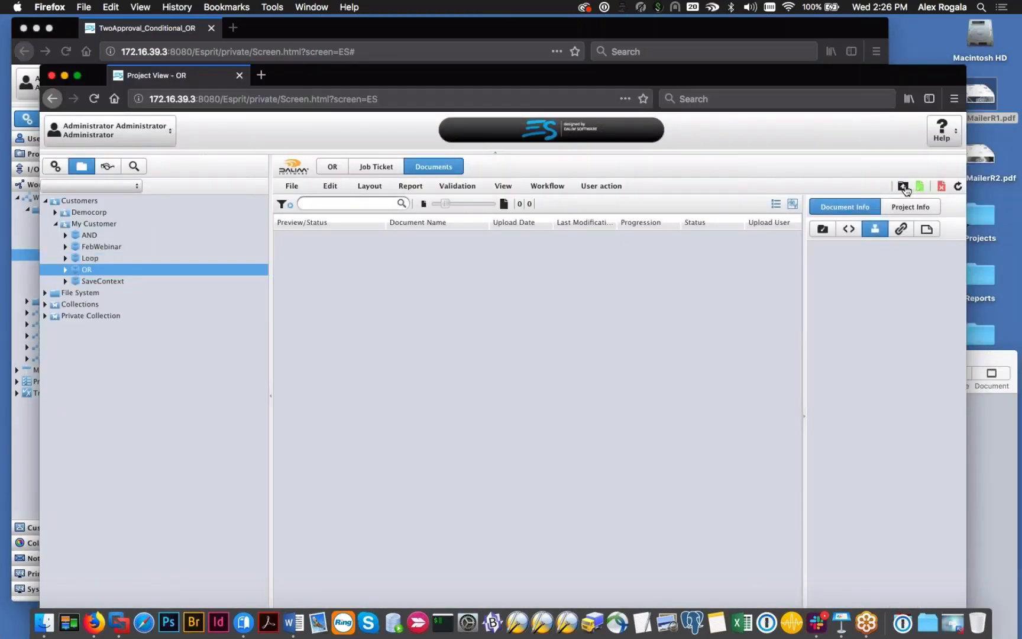
Step: Upload DemoMailerR2.pdf to the OR project, close the upload window, and refresh the document list
left_click(903, 186)
left_click_drag(980, 155, 438, 301)
left_click(527, 563)
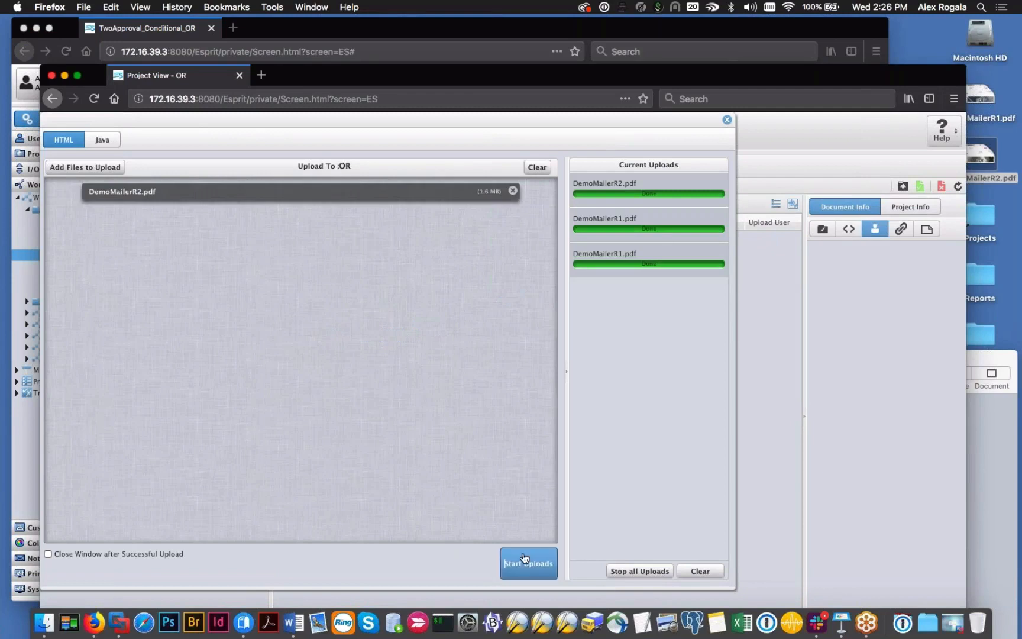
left_click(726, 119)
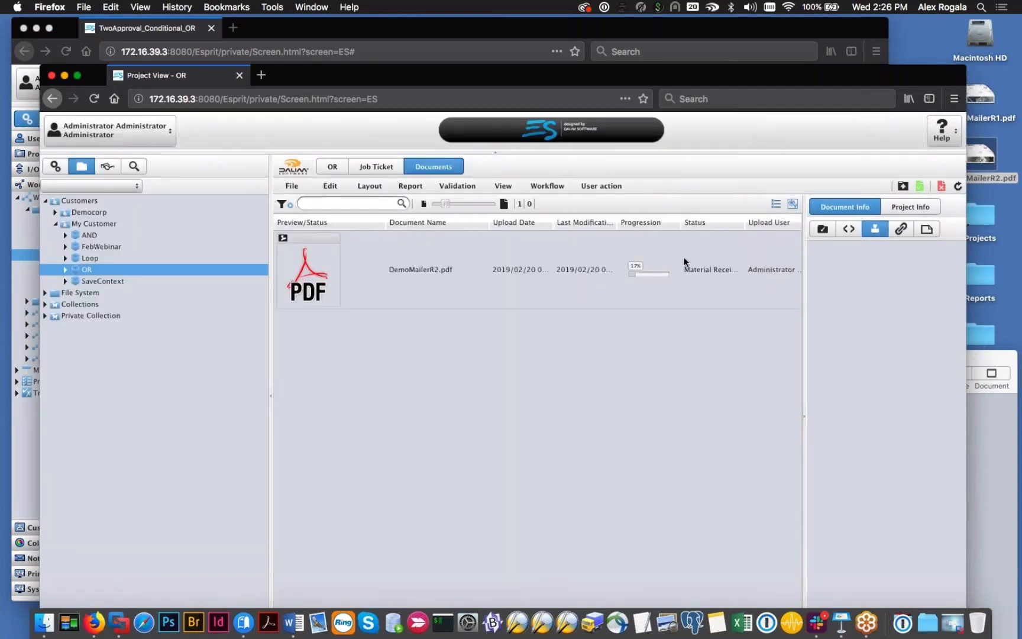
left_click(958, 185)
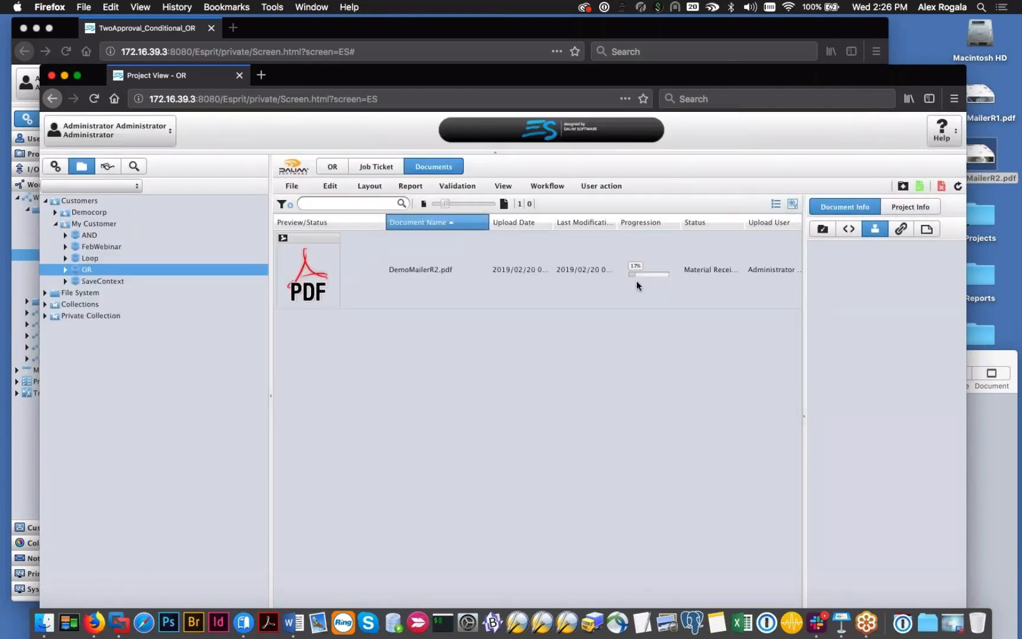
Step: Open the running workflow of DemoMailerR2.pdf and view the condition on the link from PreviewGeneration to Art Waiting for Approval
double_click(637, 283)
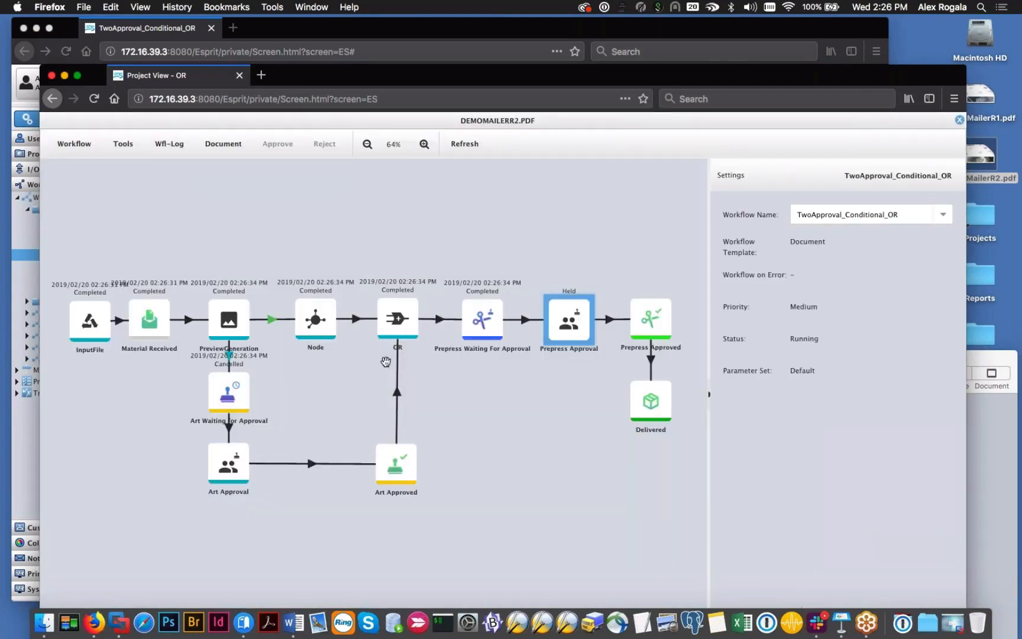
left_click(228, 356)
left_click(852, 246)
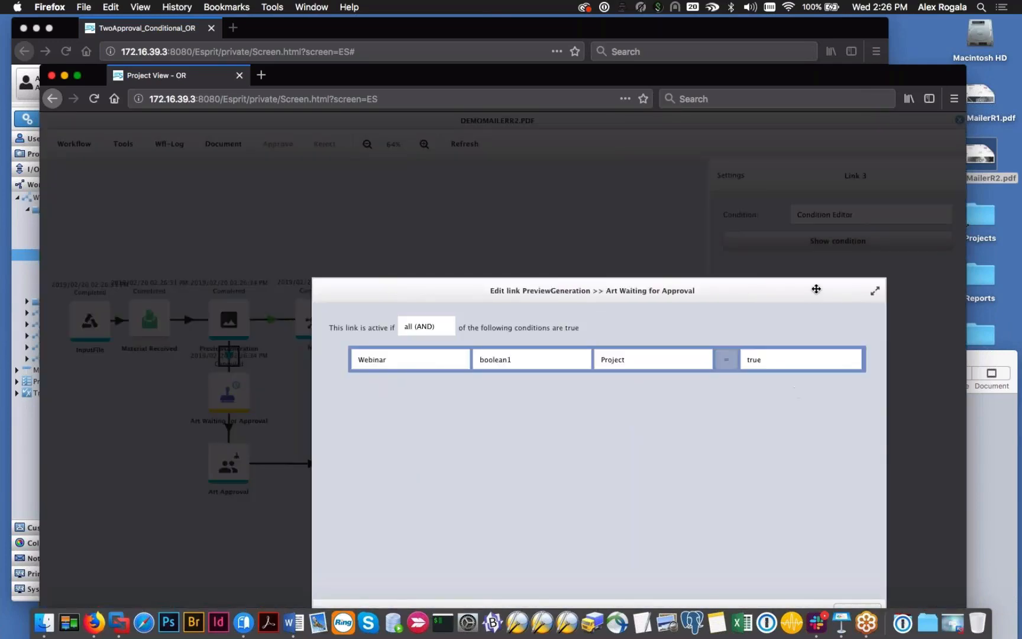
left_click_drag(816, 289, 784, 129)
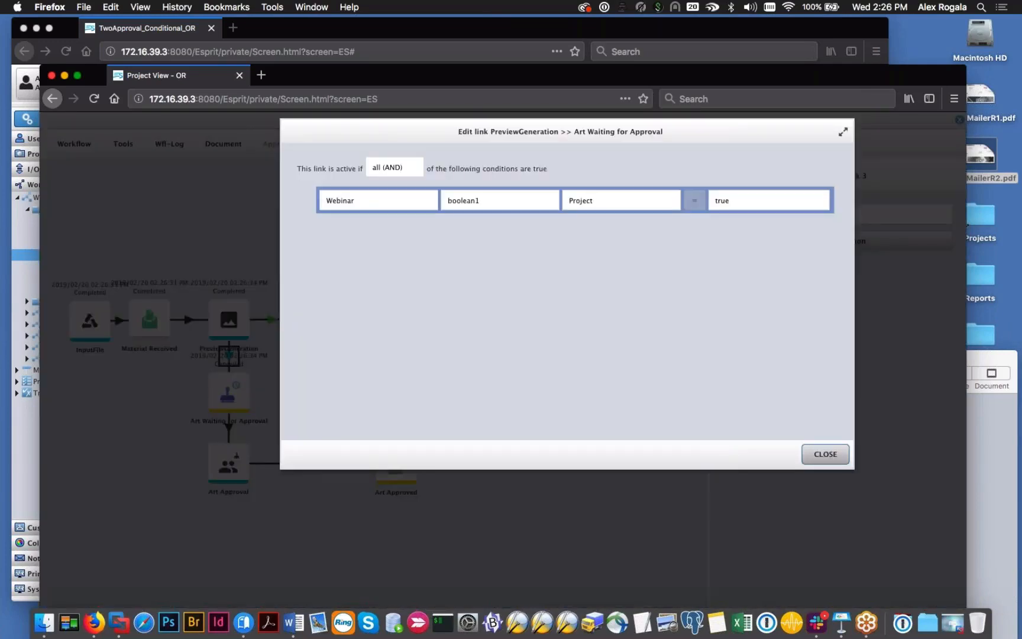
left_click(825, 454)
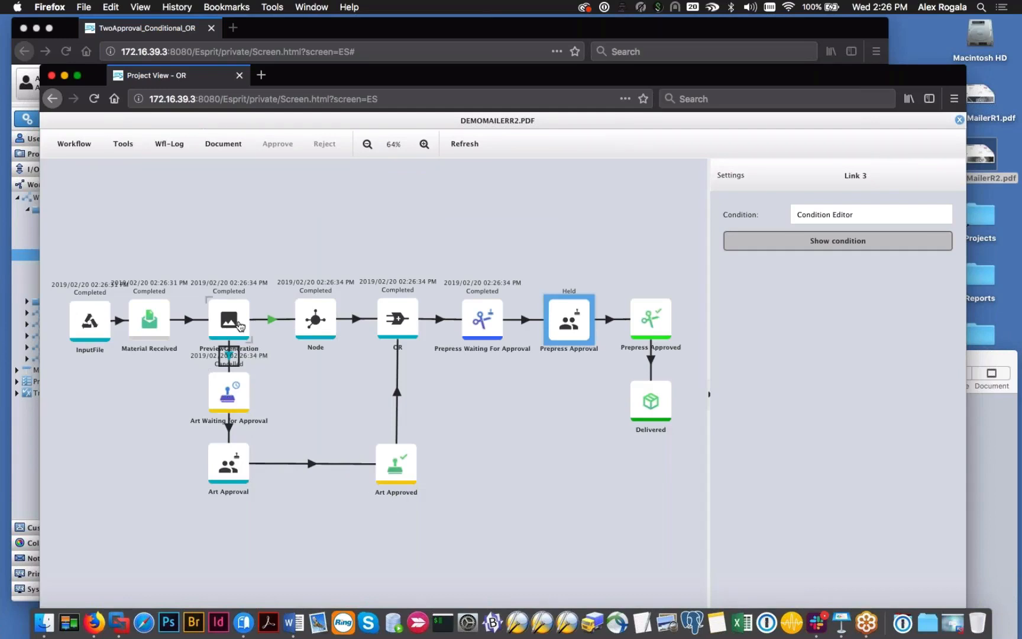
Step: Examine the PreviewGeneration-to-Node link and the OR and Node steps of DemoMailerR2.pdf's workflow, and close the view
left_click(268, 320)
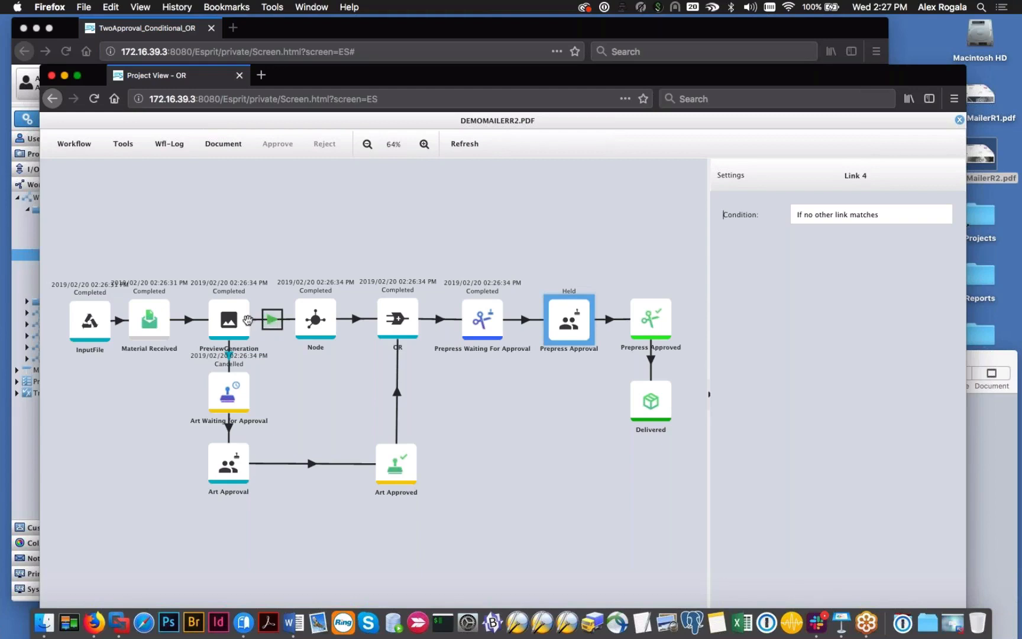
left_click(404, 324)
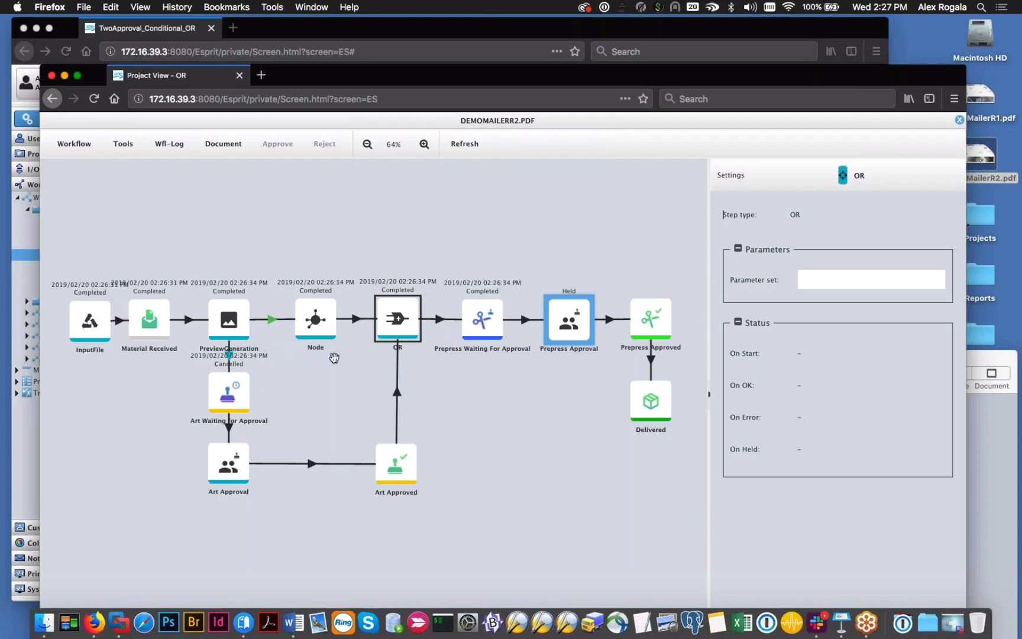
left_click(468, 383)
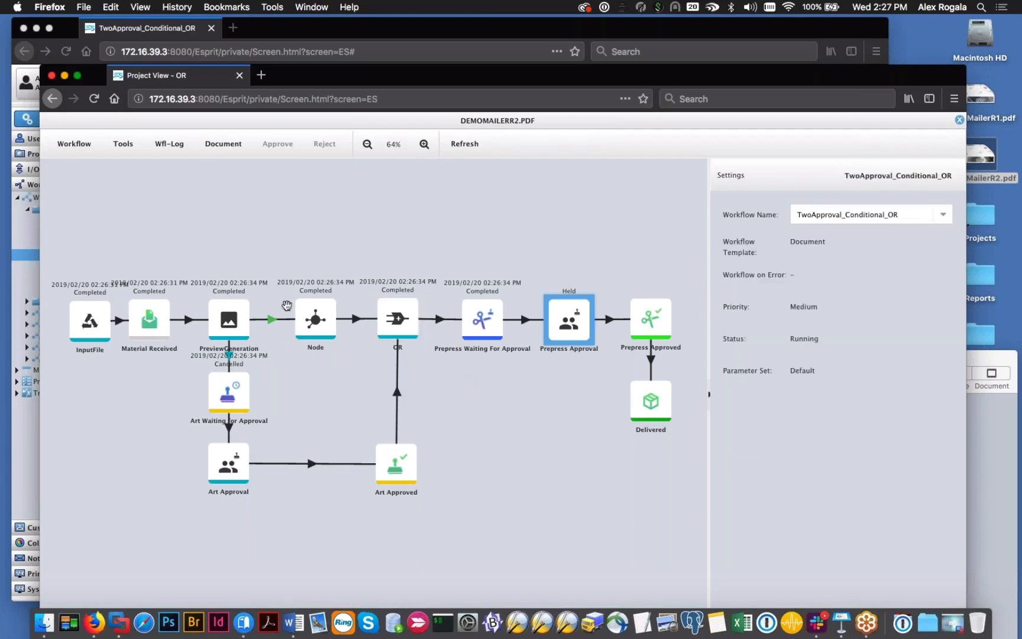
left_click(302, 322)
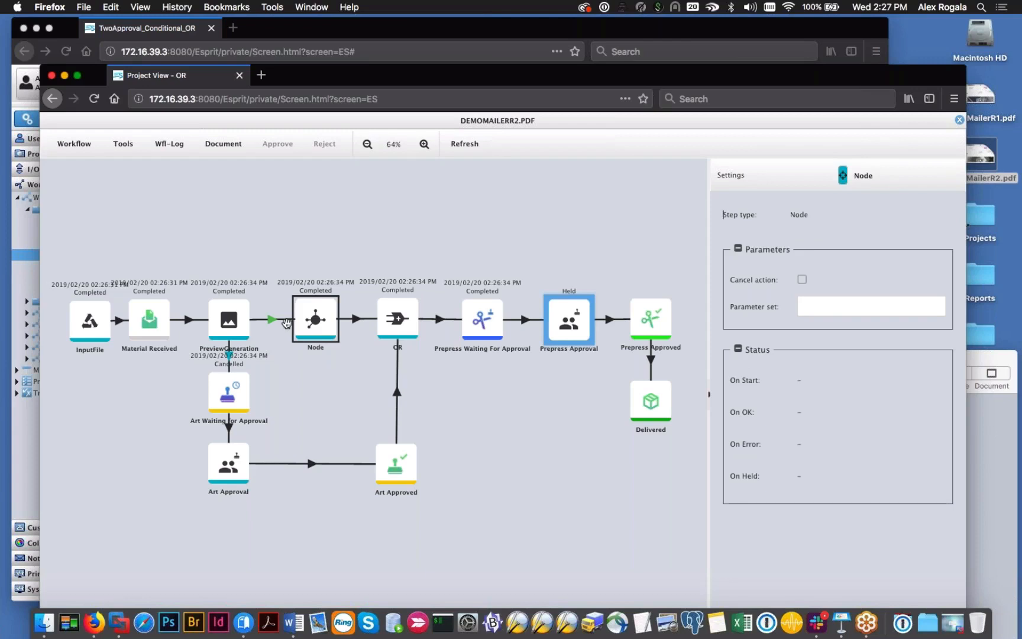
left_click(959, 119)
Step: Enable boolean1 and set Print Location to LA in the OR project's job ticket, and save it
left_click(383, 166)
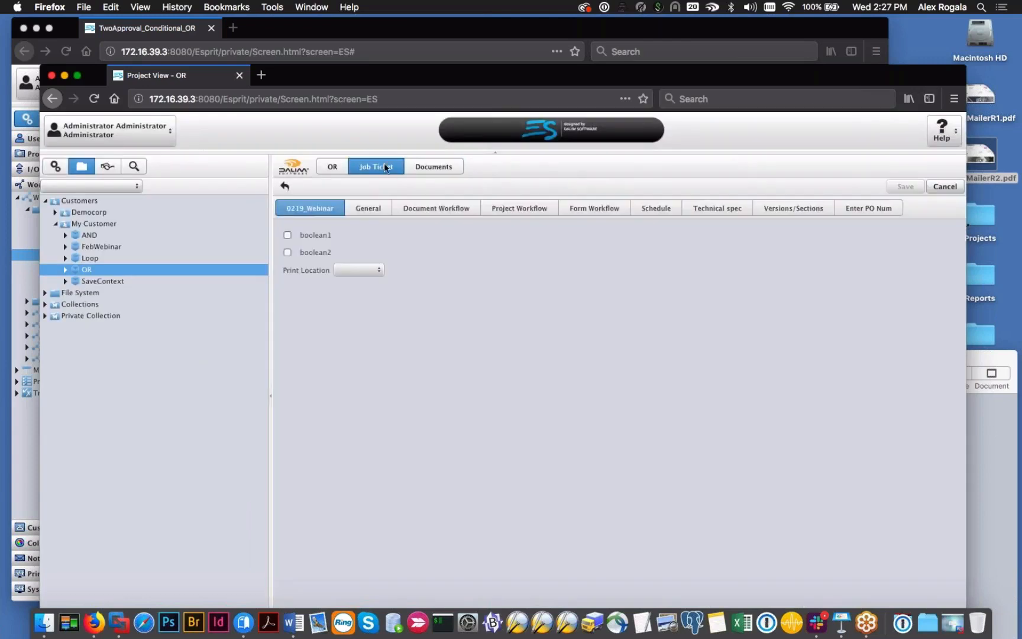
left_click(287, 235)
left_click(359, 270)
left_click(365, 302)
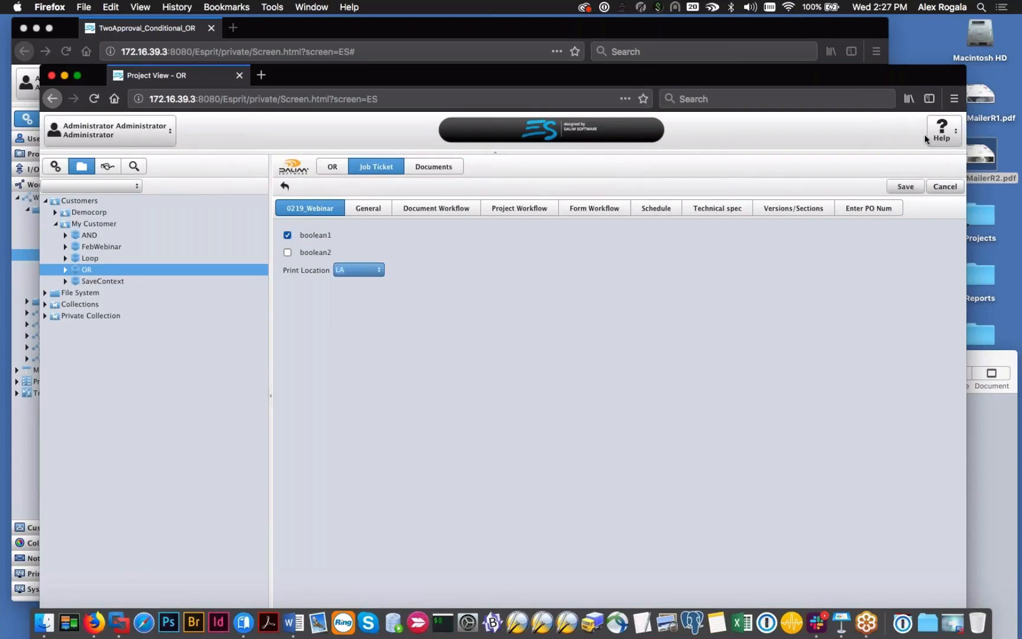
left_click(905, 186)
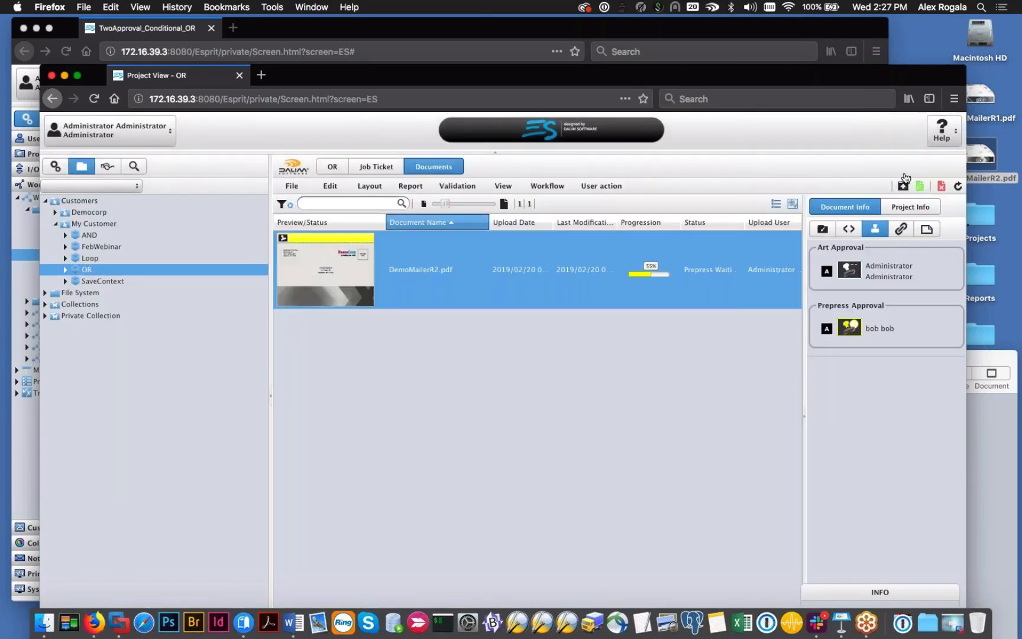
Step: Upload DemoMailerR1.pdf to the OR project and close the upload window
left_click(903, 186)
left_click_drag(981, 94, 478, 277)
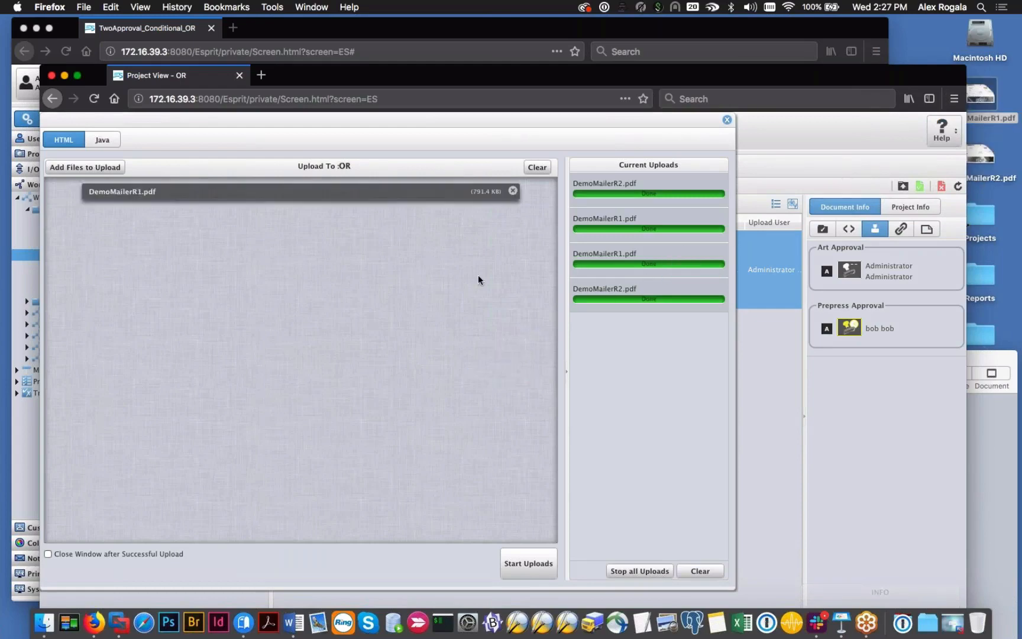
left_click_drag(520, 113, 519, 337)
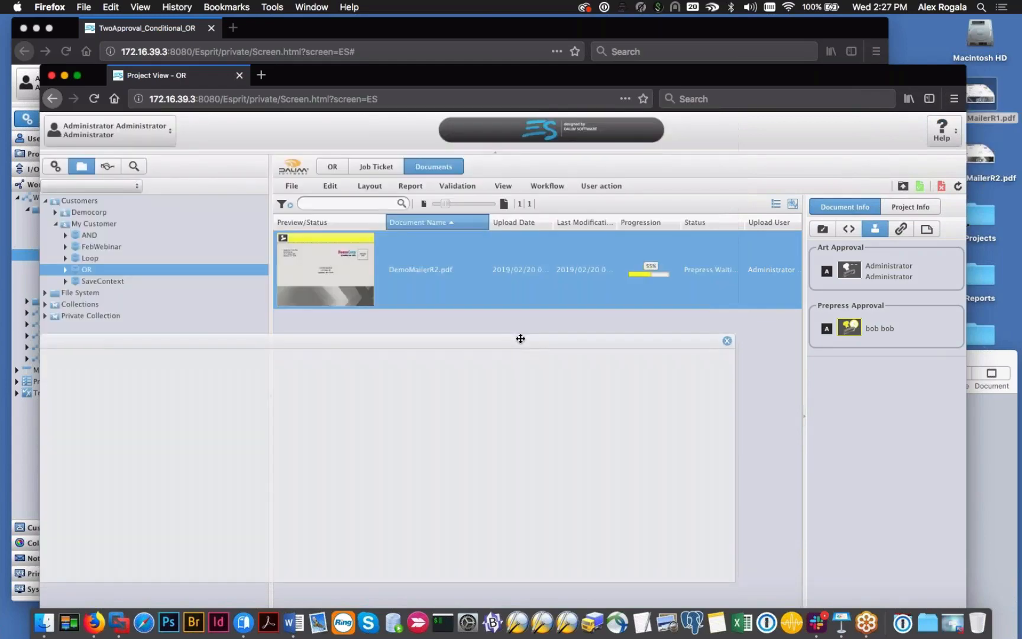
left_click(540, 548)
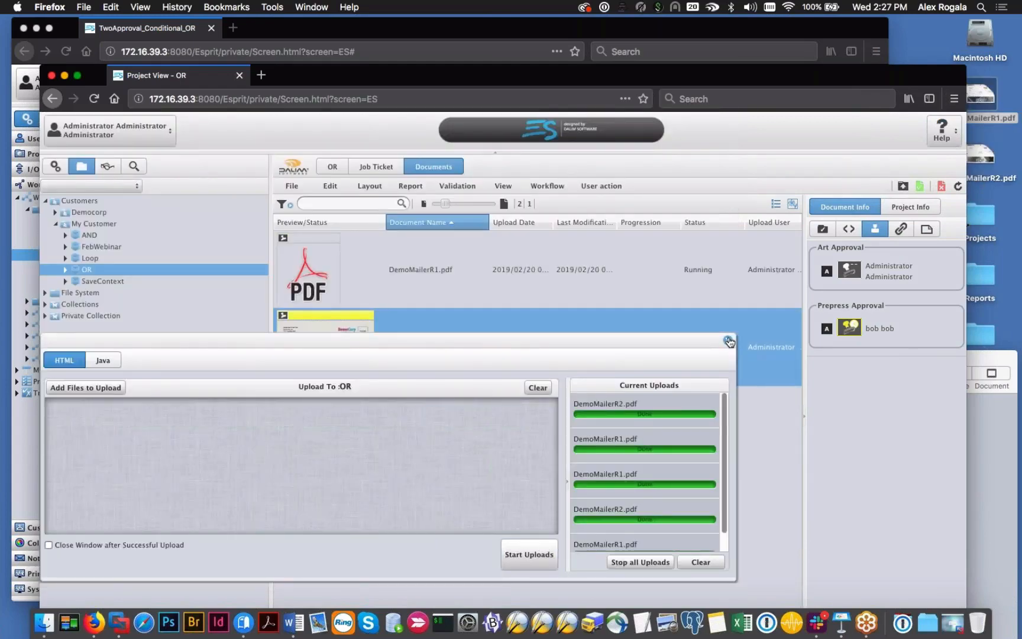
left_click(728, 340)
Step: Select DemoMailerR1.pdf, refresh the document list, and open its running workflow
left_click(396, 272)
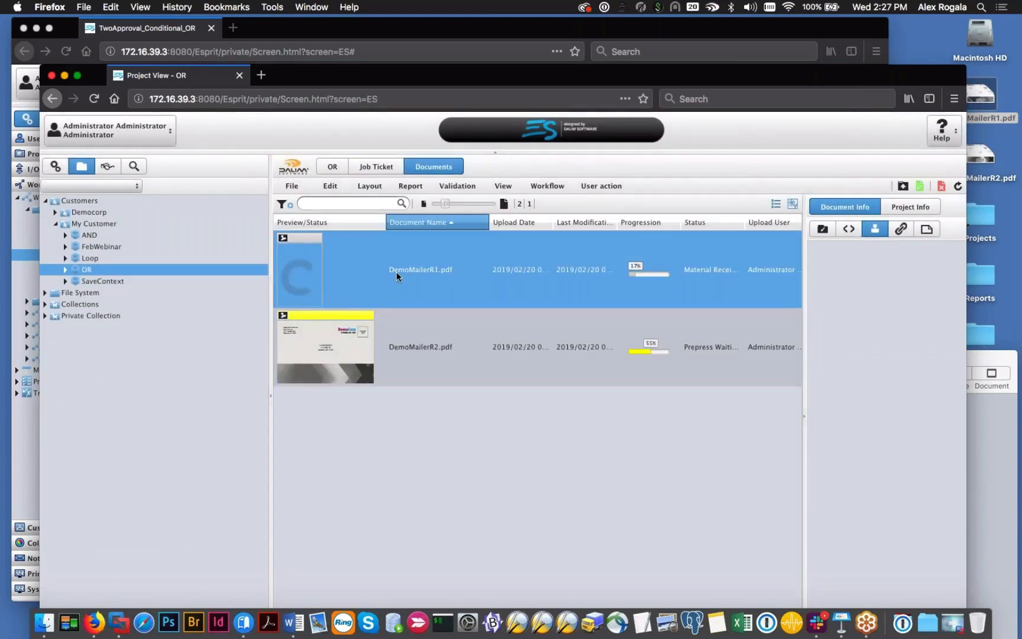
left_click(957, 187)
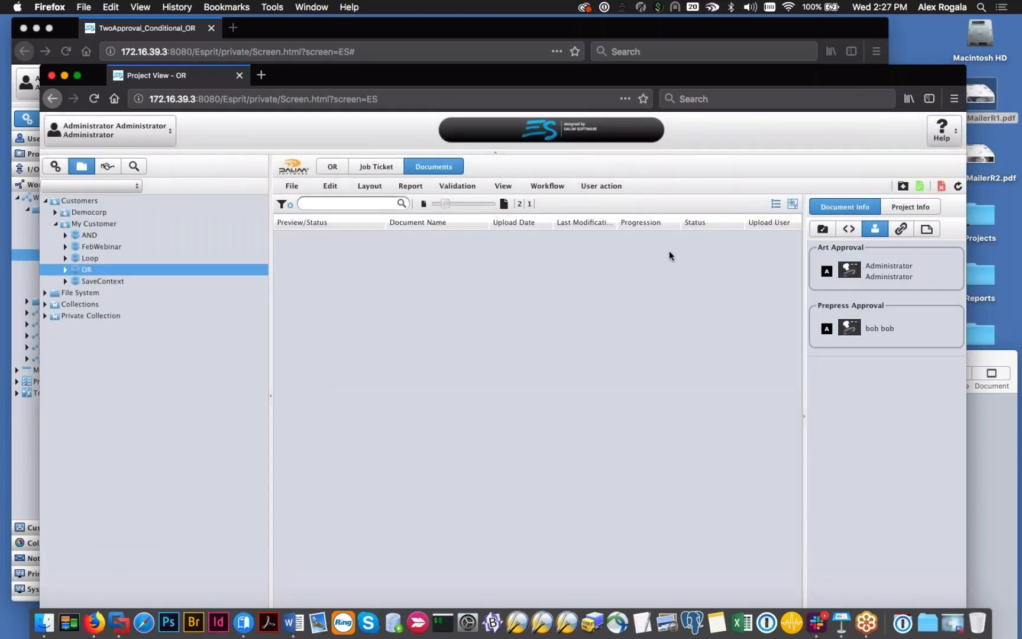
left_click(636, 276)
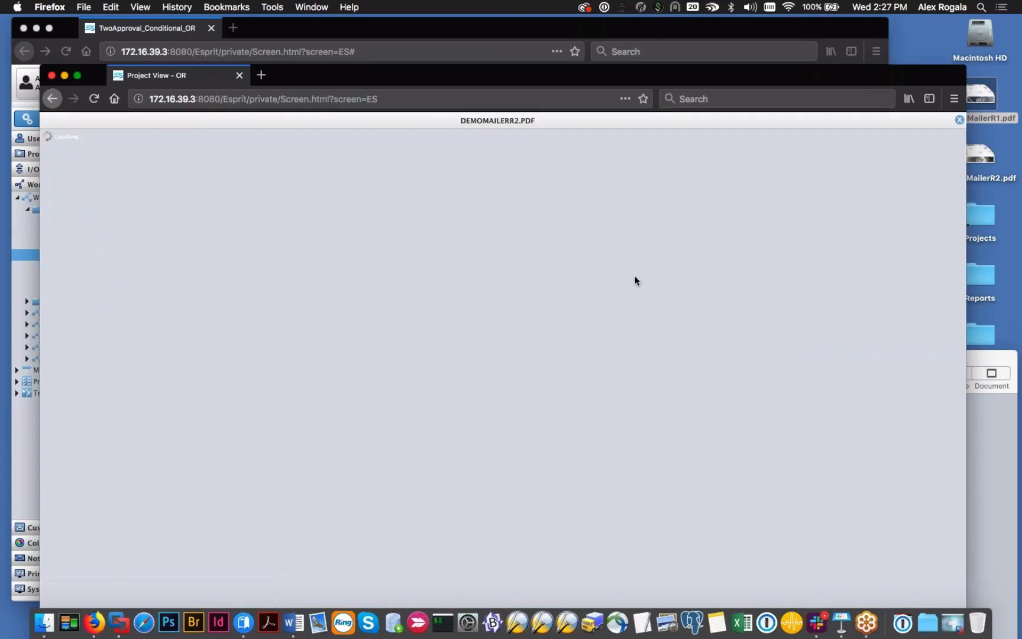
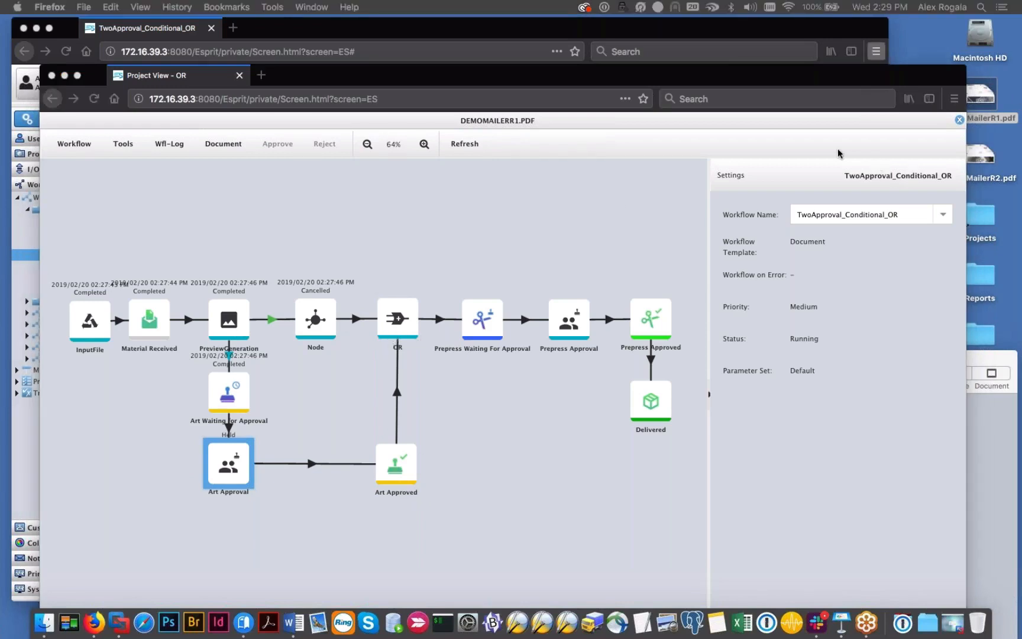
Step: Close DemoMailerR1.pdf's workflow view, reopen it to review the running workflow, and close it again
left_click(958, 120)
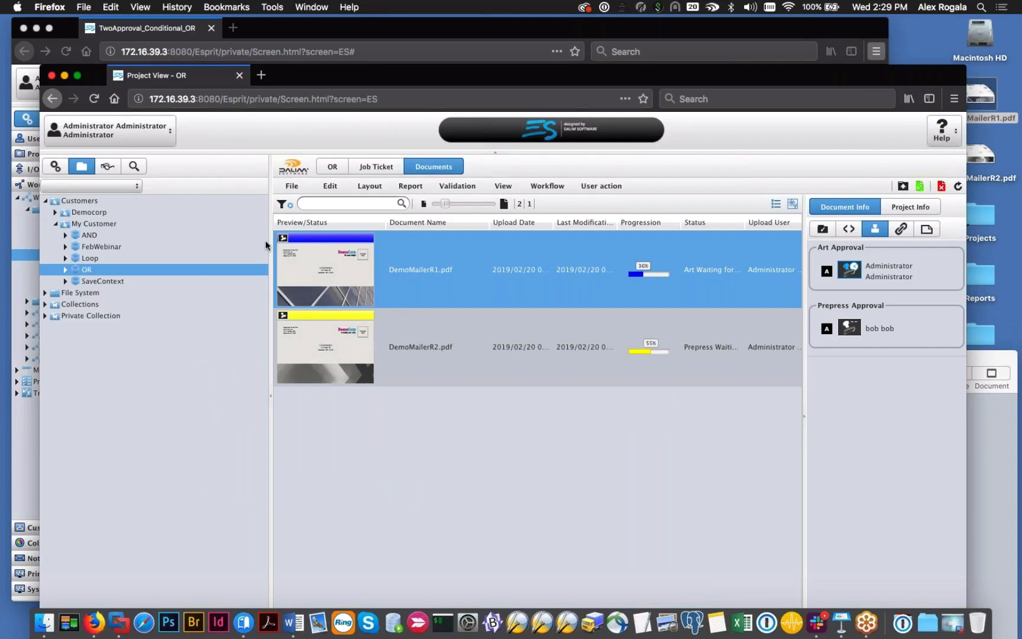
left_click(361, 265)
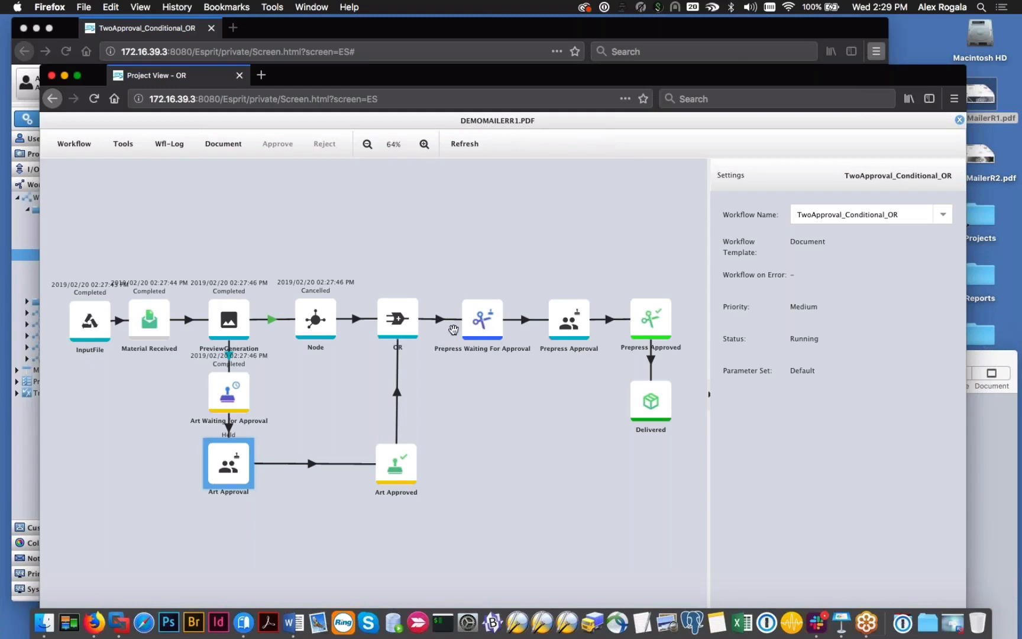
left_click(958, 120)
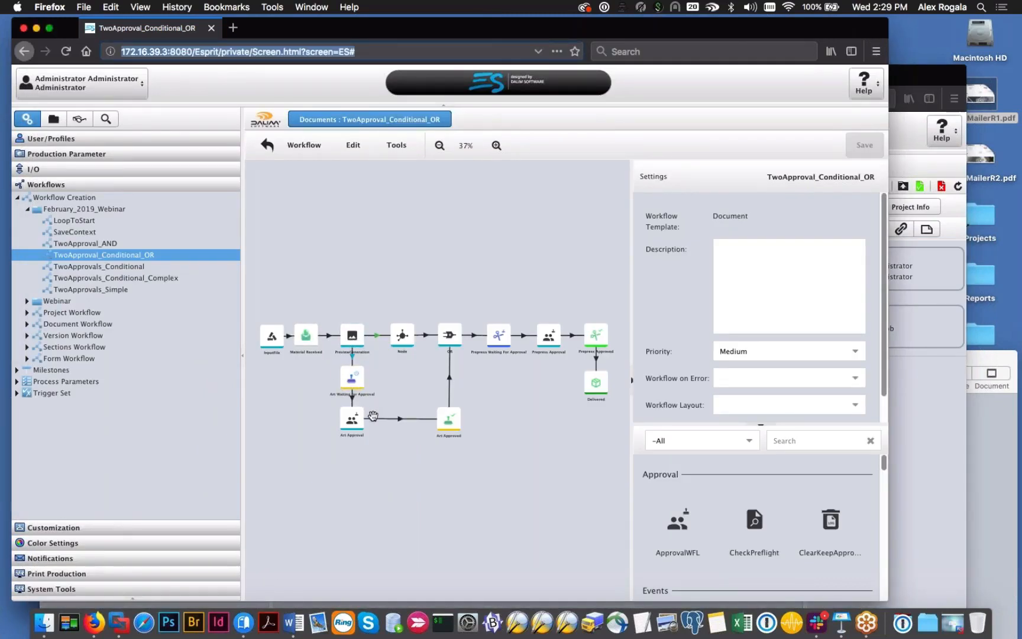
Step: Add a Waiting For Correction milestone linked below Art Approval in the TwoApproval_Conditional_OR workflow
left_click_drag(339, 473, 360, 440)
right_click(359, 440)
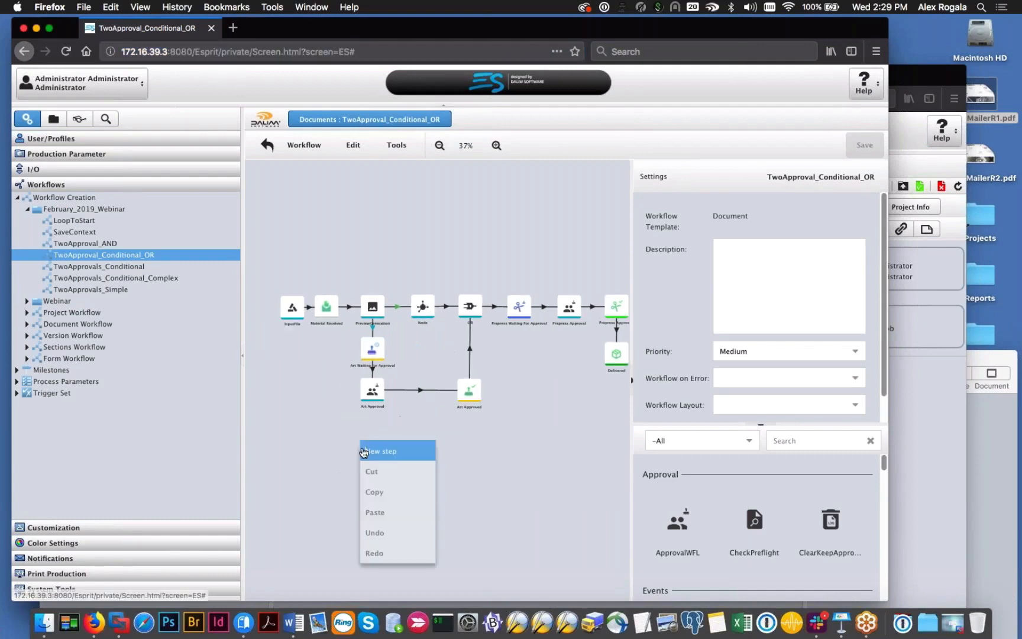
left_click(363, 452)
mouse_move(387, 486)
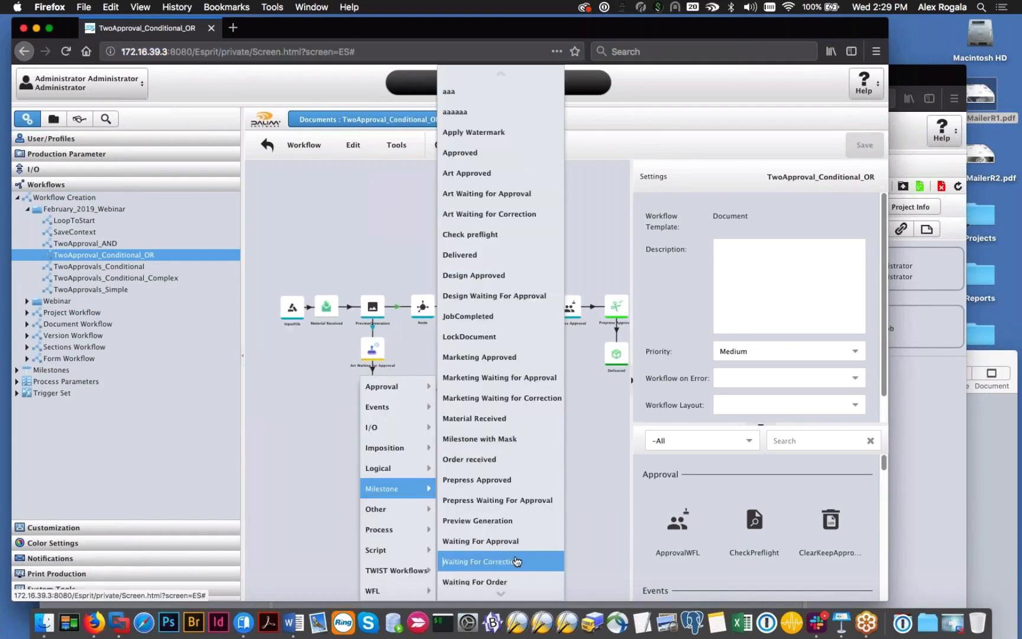
left_click(515, 559)
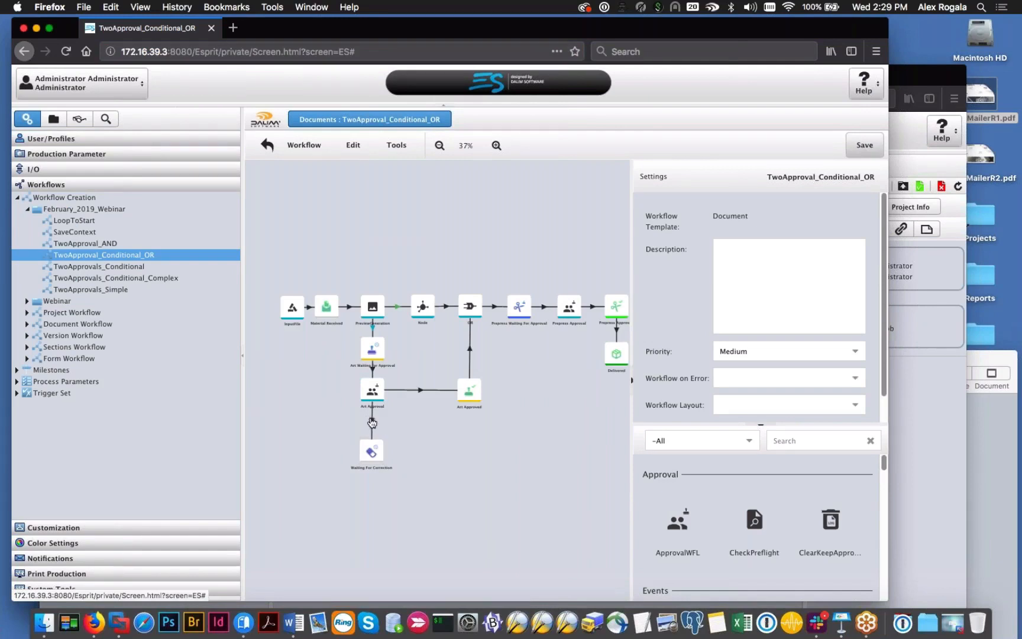
Step: Set the condition of the link from Art Approval to Waiting For Correction to On Error
left_click(371, 420)
left_click(782, 232)
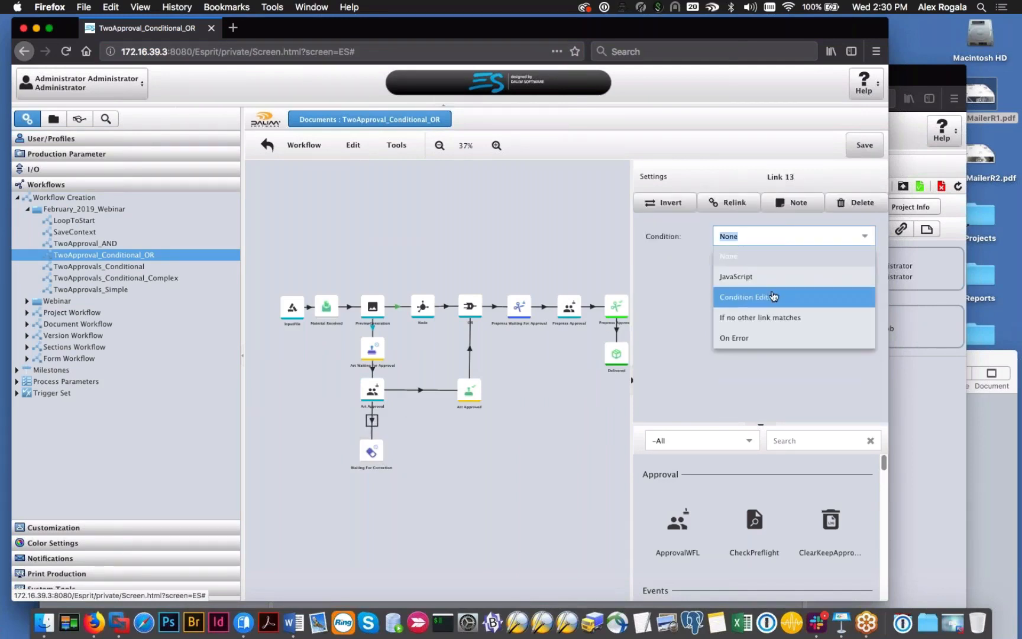
left_click(767, 337)
Step: Examine the Art Approval step, its error path to Waiting For Correction, and the surrounding approval steps
left_click(367, 400)
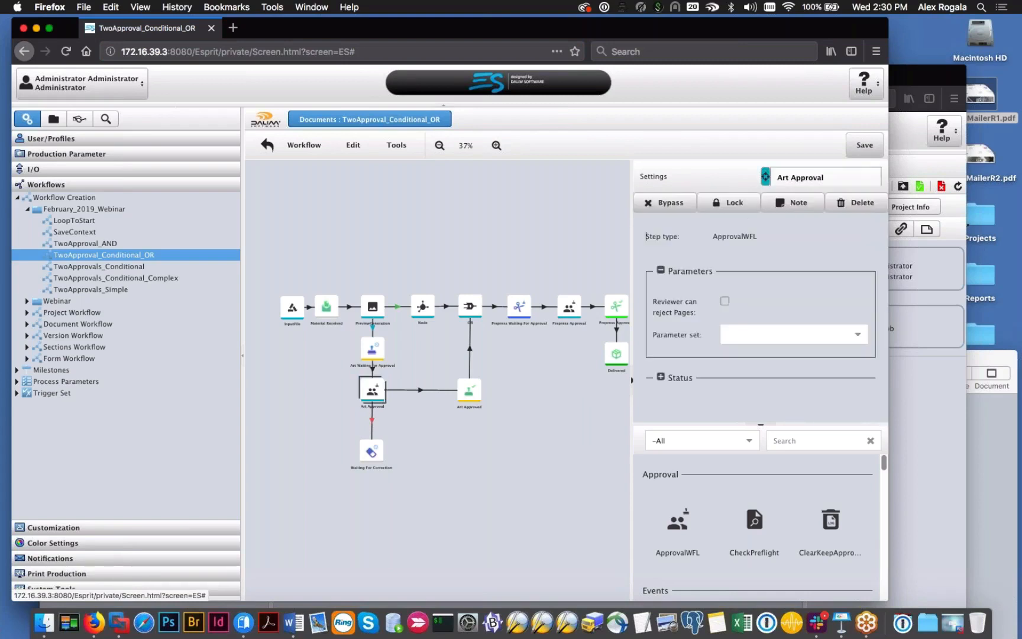
scroll(384, 430, "up", 3)
scroll(384, 430, "up", 2)
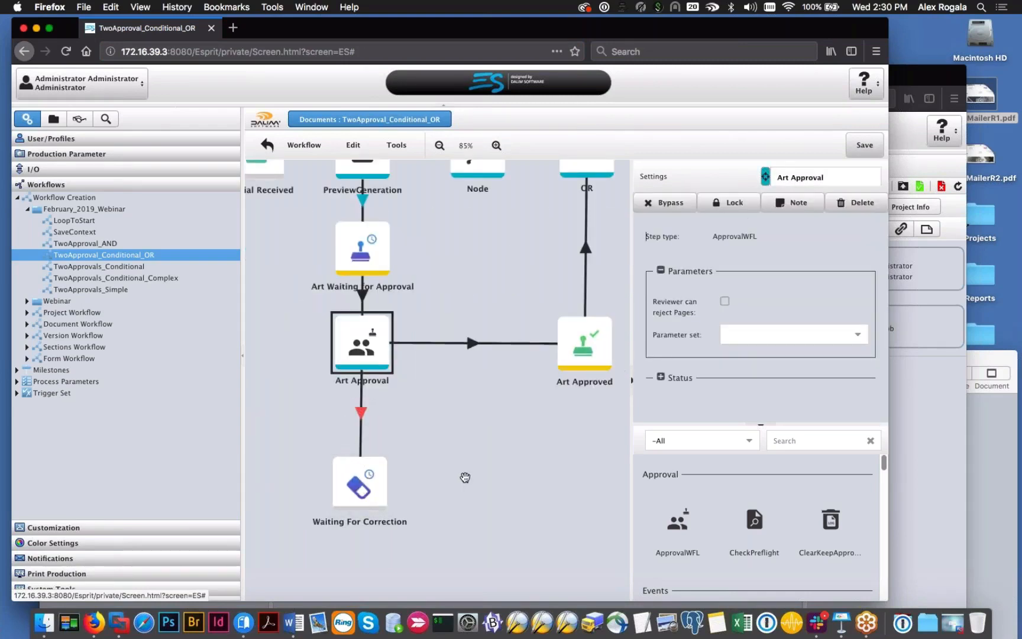
left_click_drag(494, 477, 503, 411)
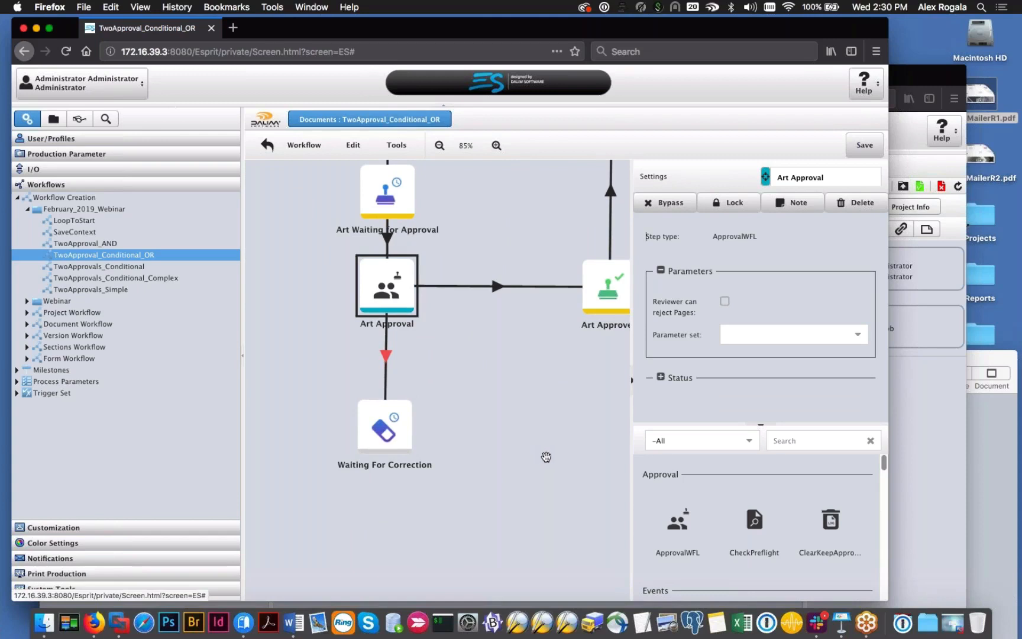
left_click_drag(546, 456, 470, 429)
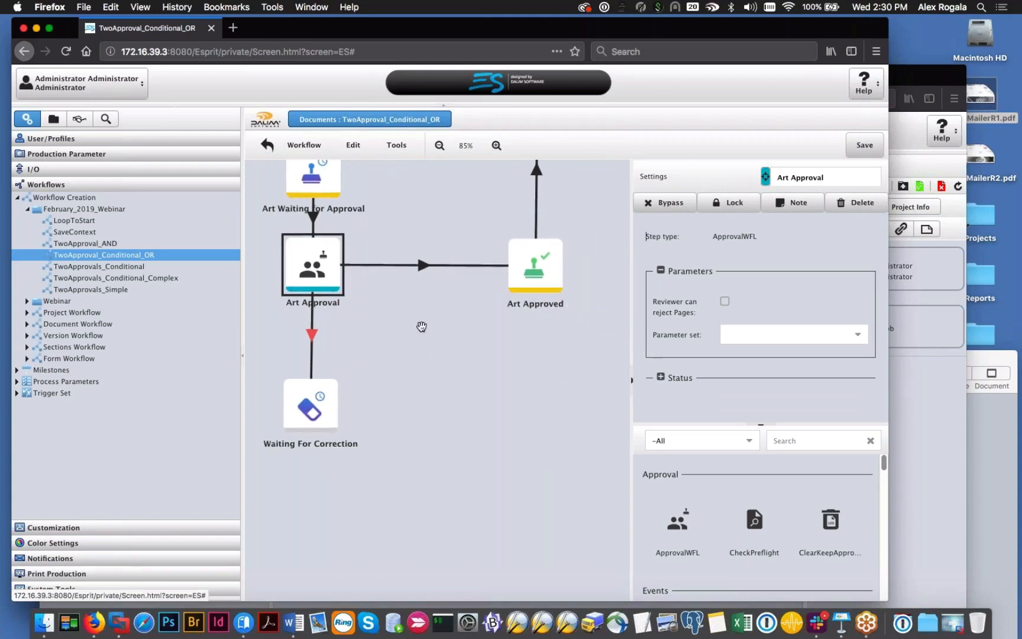
scroll(535, 381, "down", 4)
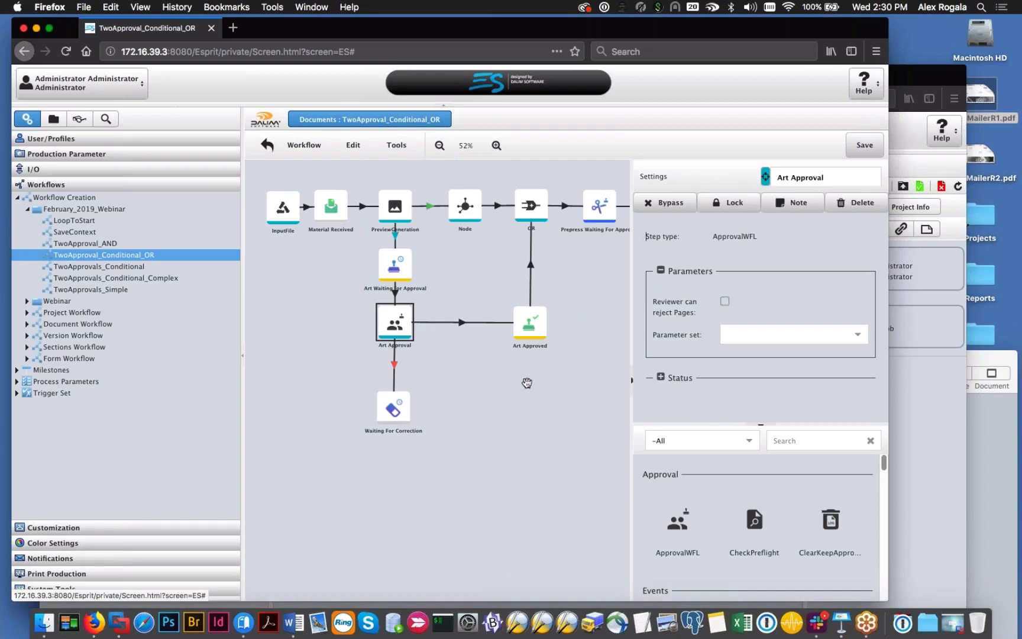
left_click_drag(527, 397, 400, 375)
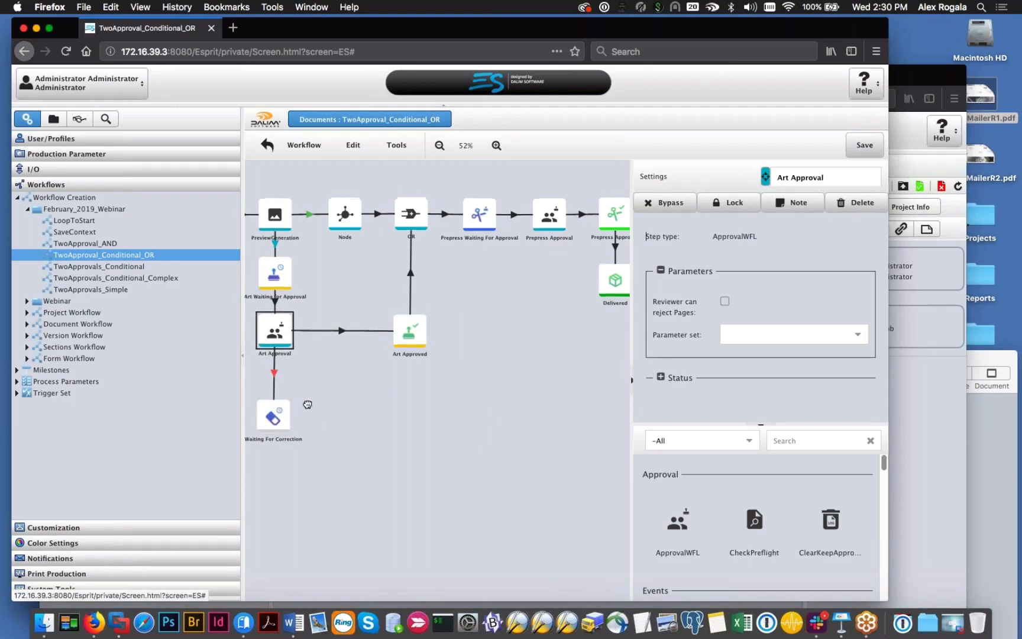
left_click_drag(305, 404, 335, 388)
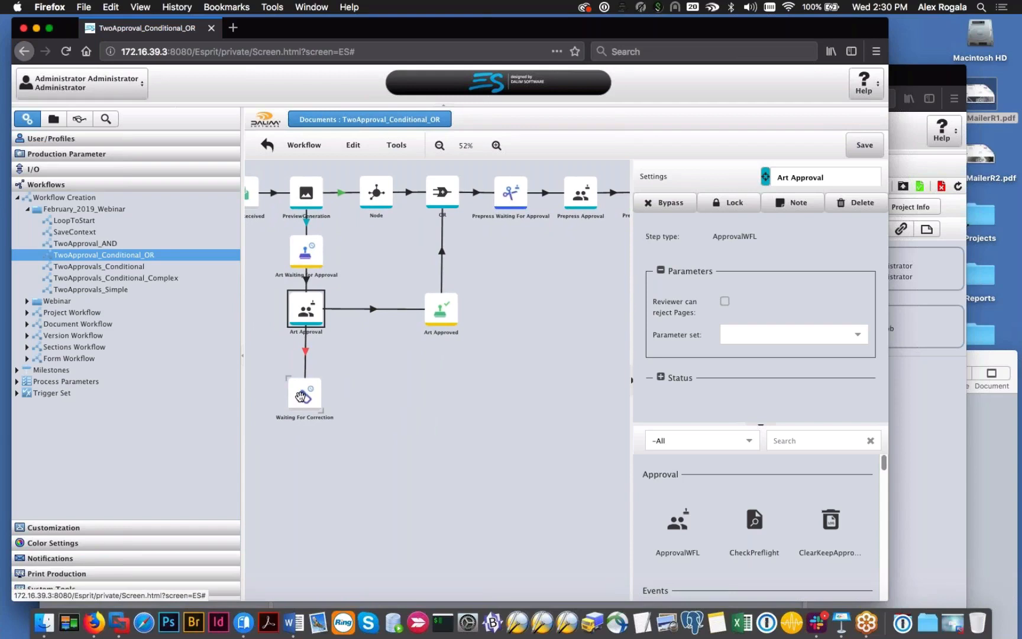
right_click(300, 396)
left_click(307, 402)
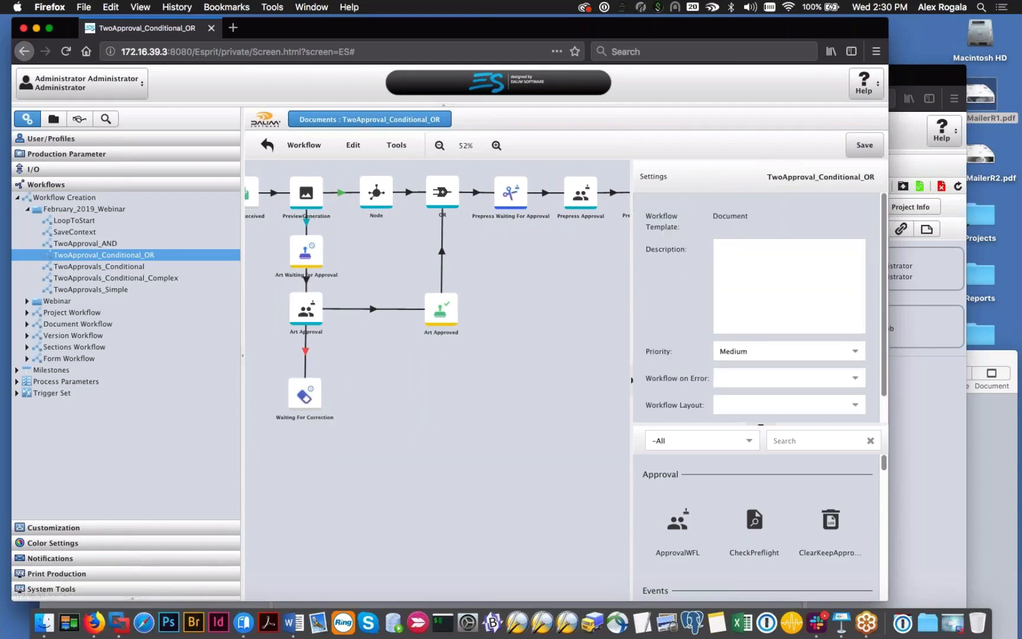
right_click(381, 374)
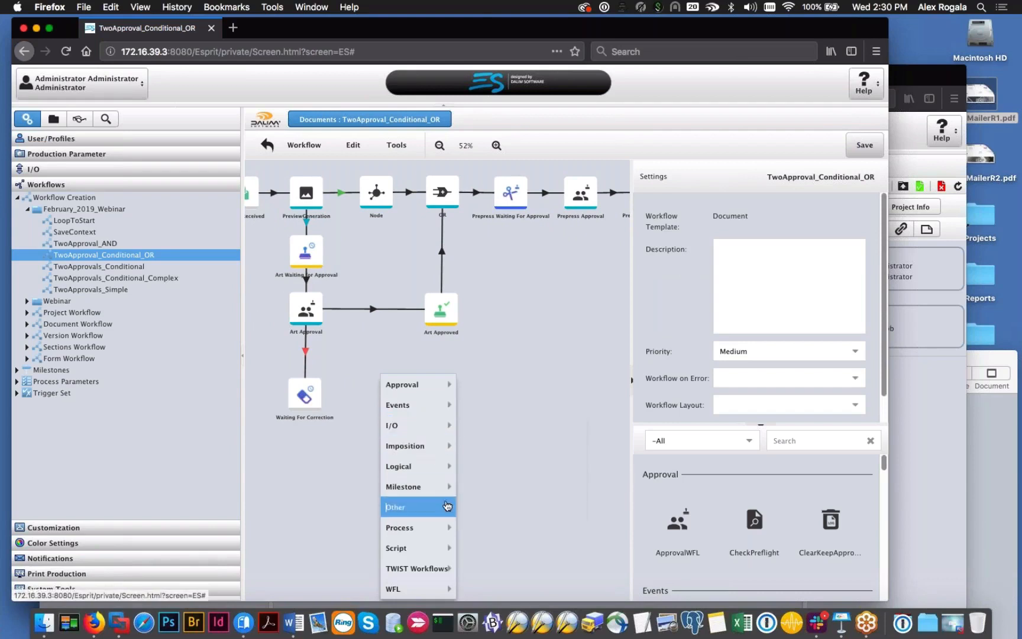
mouse_move(430, 521)
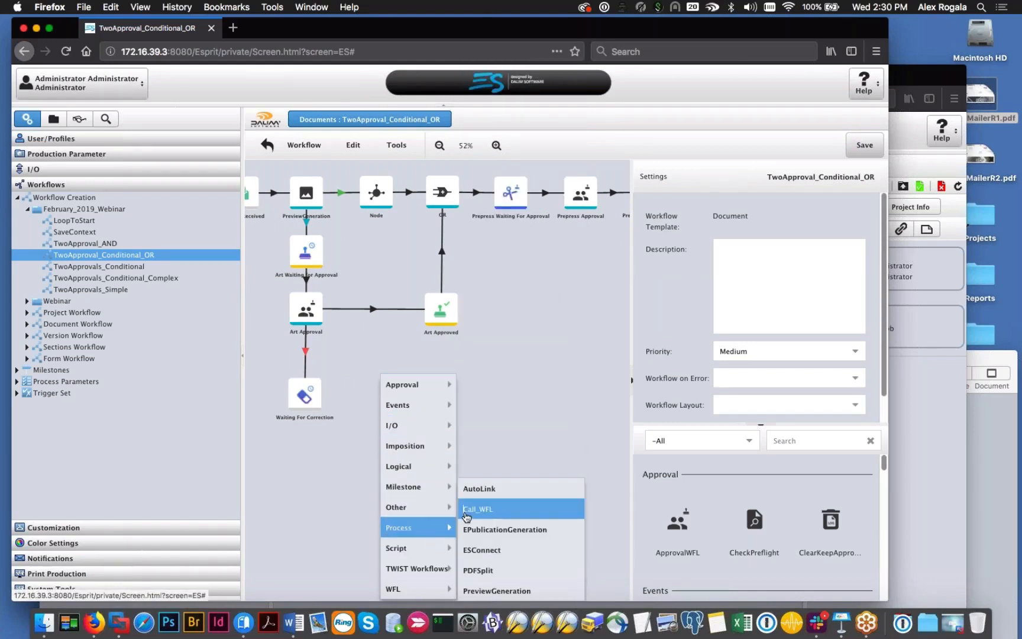
right_click(480, 393)
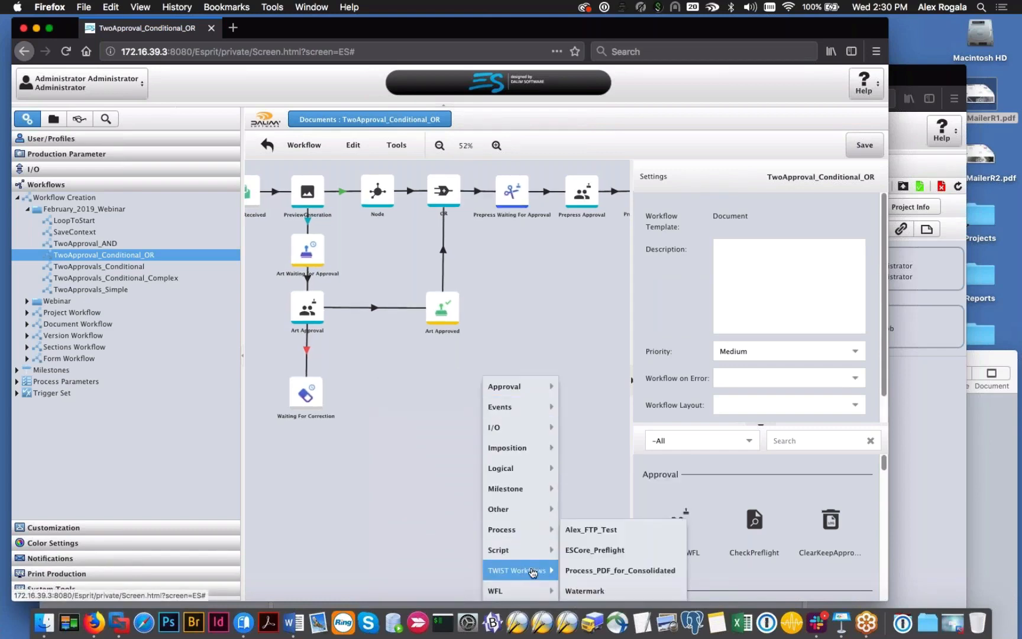
mouse_move(528, 547)
mouse_move(529, 527)
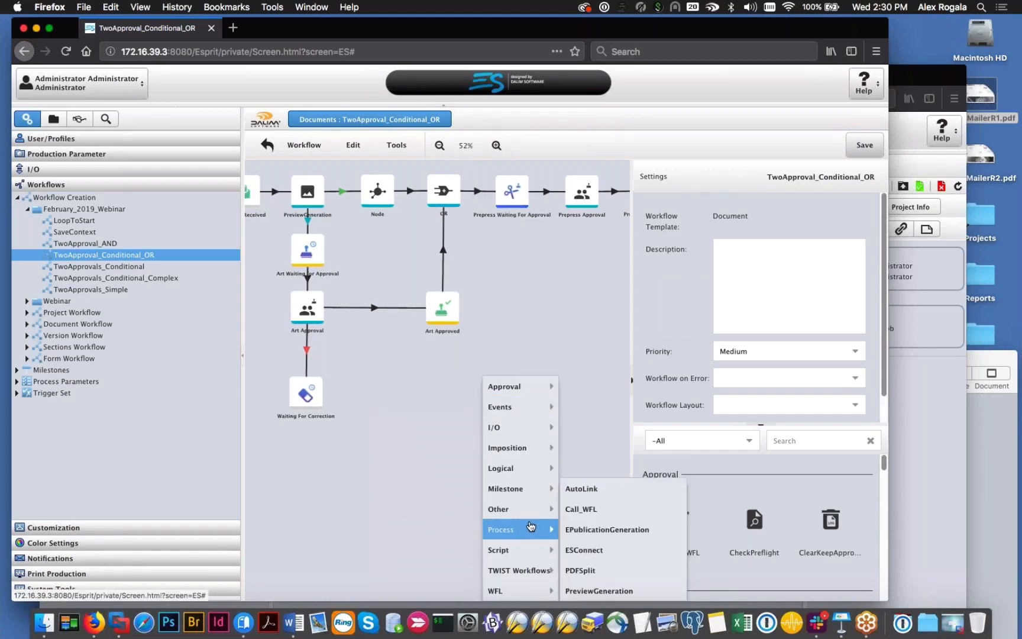
right_click(550, 299)
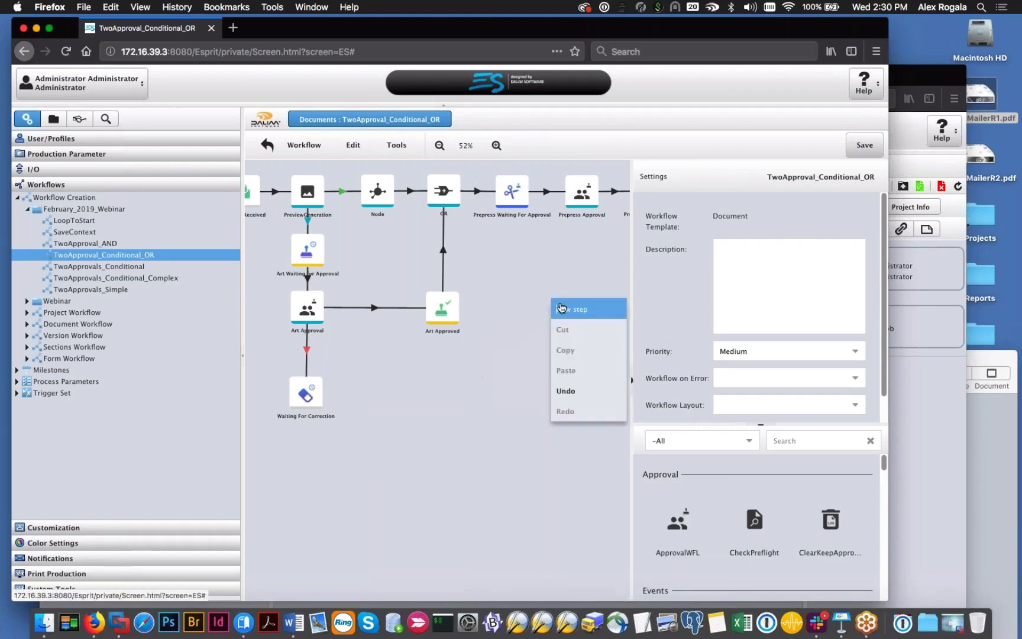
left_click(559, 307)
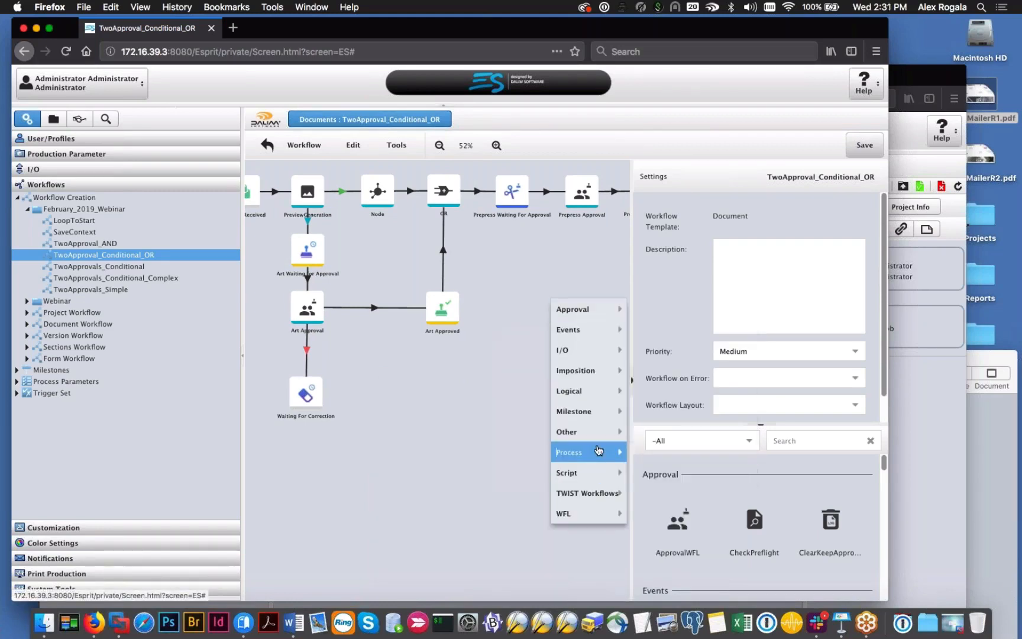
mouse_move(596, 429)
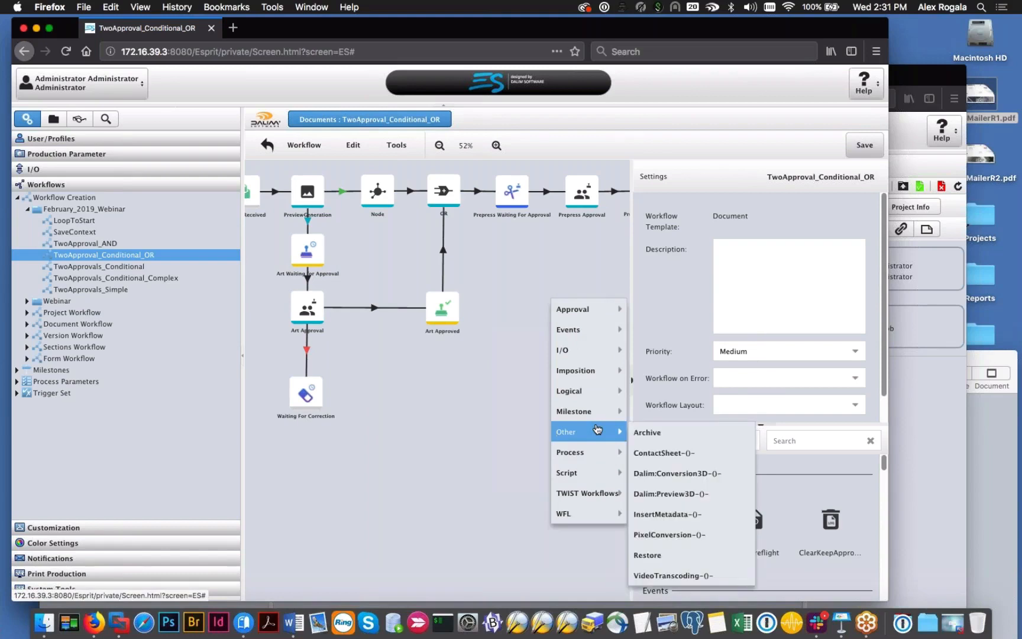
mouse_move(603, 512)
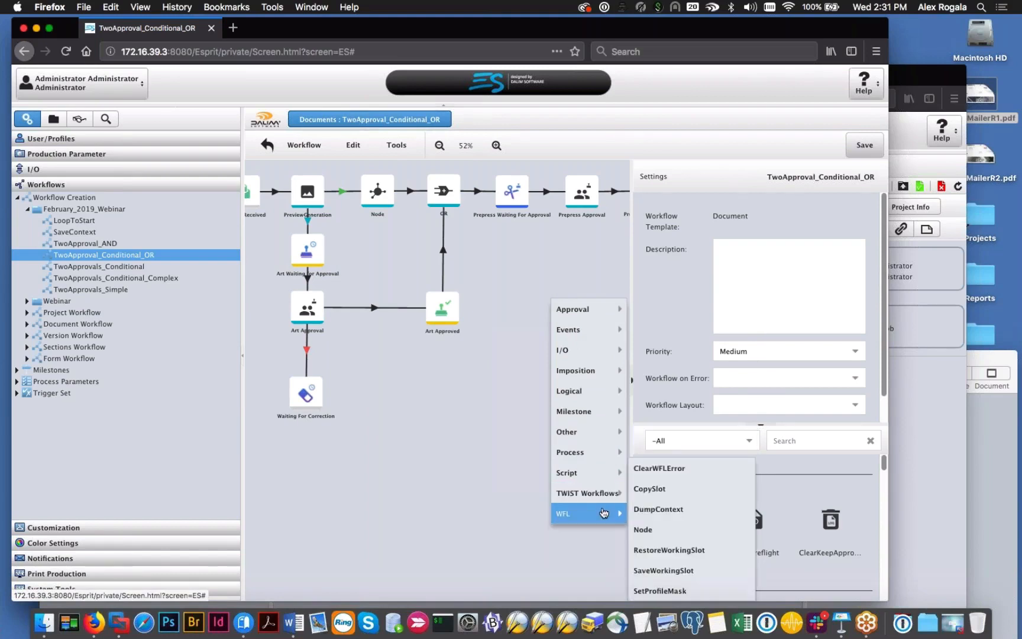
left_click(664, 450)
Step: Add a ClearWFLError step and place it beside the Waiting For Correction milestone
right_click(460, 454)
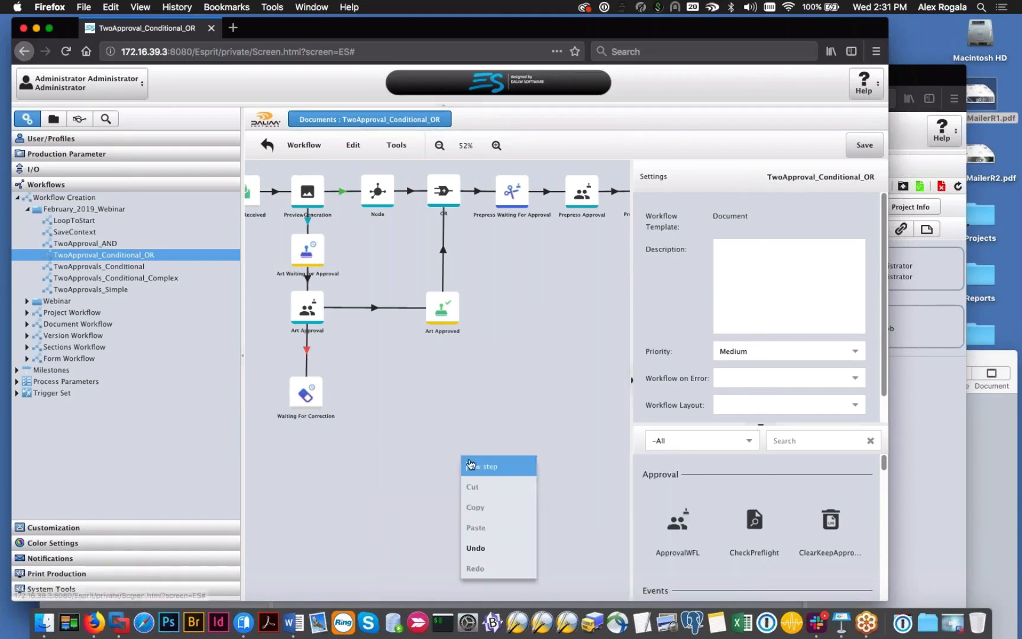
left_click(470, 464)
mouse_move(491, 590)
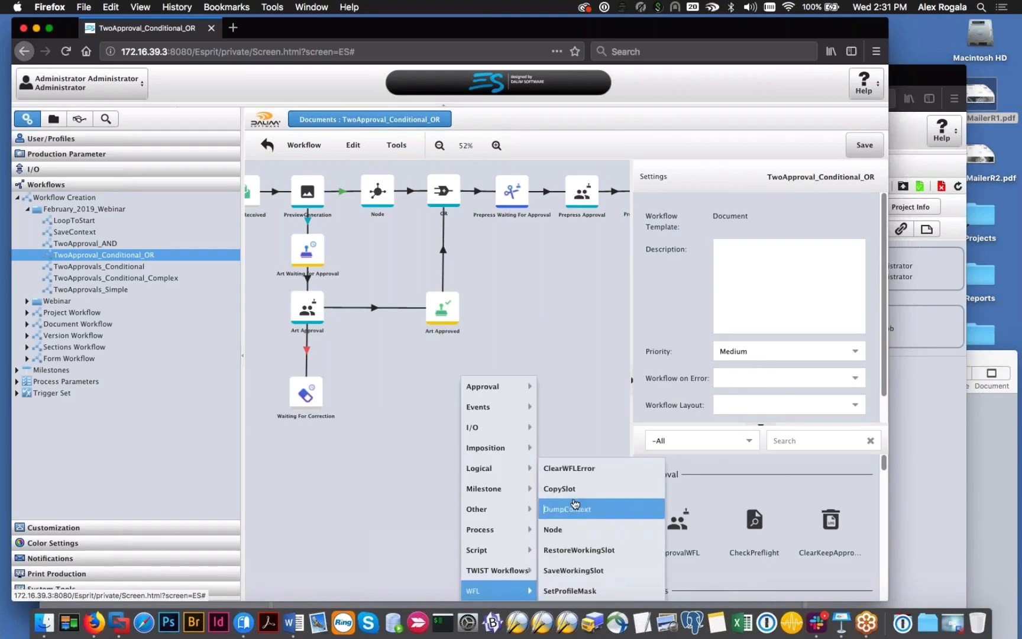
left_click(568, 468)
left_click_drag(476, 470, 375, 399)
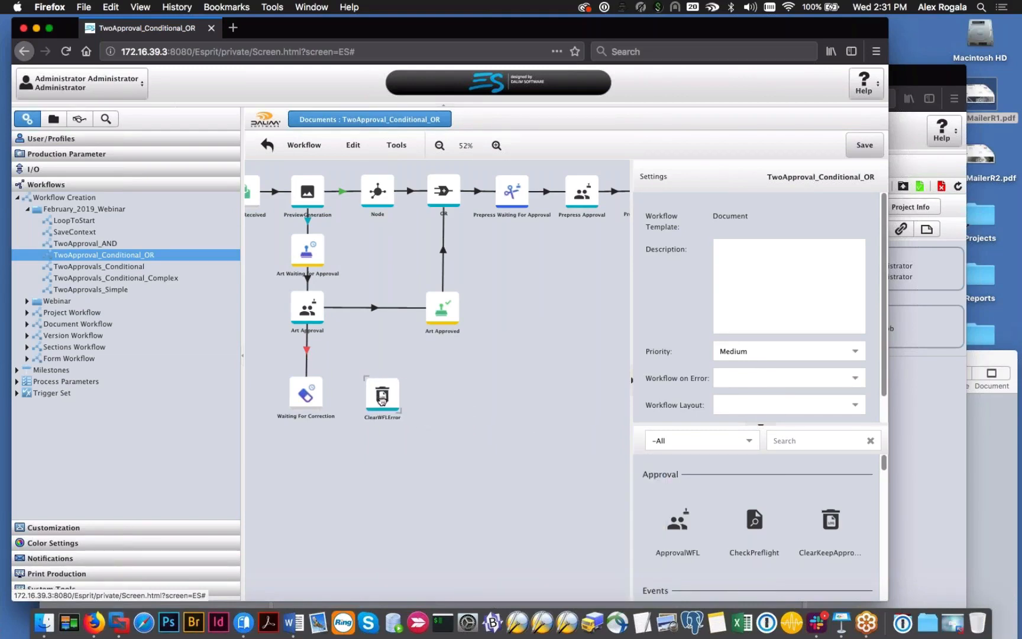
Step: Delete the Waiting For Correction milestone and move the ClearWFLError step below Art Approval
right_click(304, 315)
left_click(300, 359)
right_click(305, 347)
left_click(301, 391)
right_click(300, 394)
left_click(285, 372)
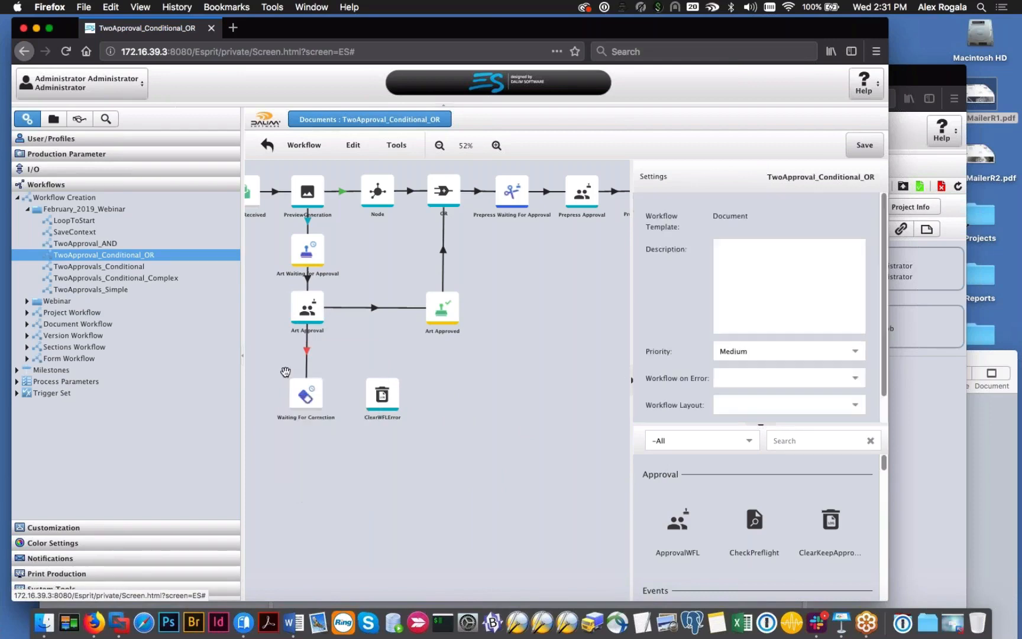
right_click(305, 391)
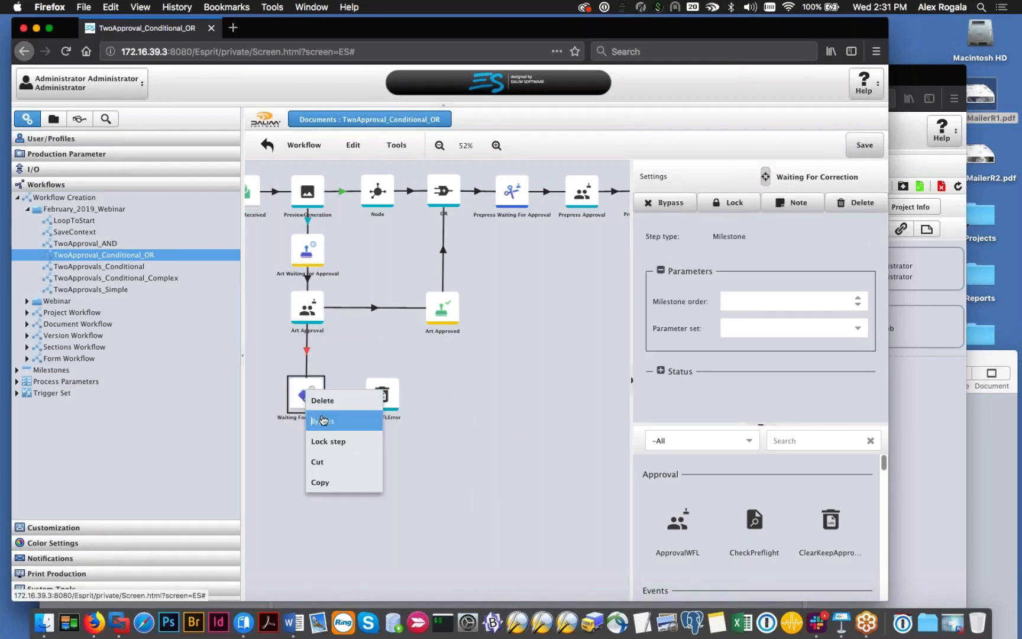
left_click(325, 407)
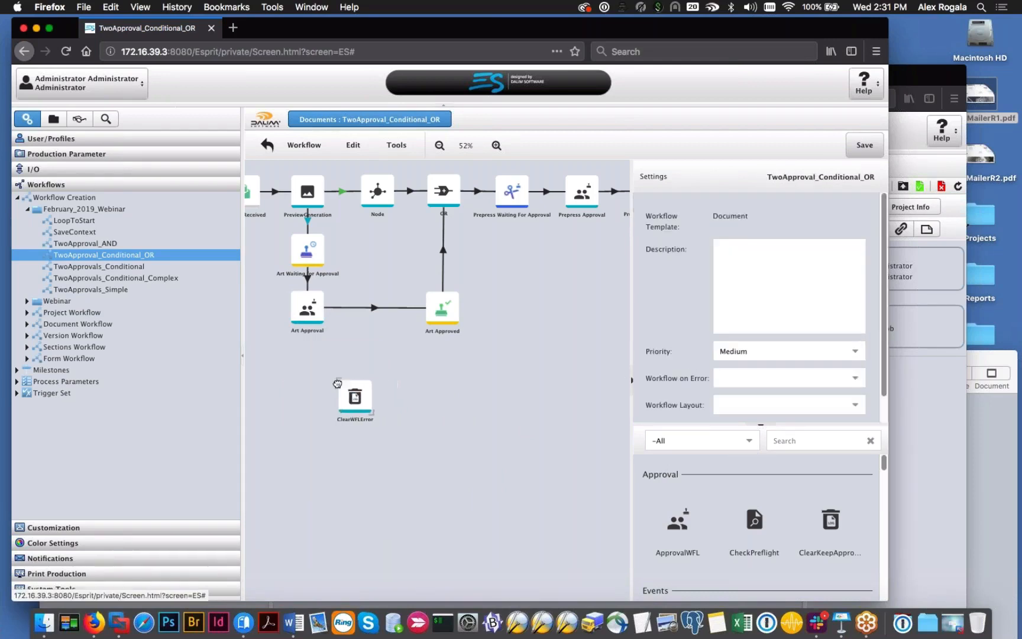
Step: Delete the link from Art Approval to Art Approved and place a new OR step beside ClearWFLError
right_click(372, 308)
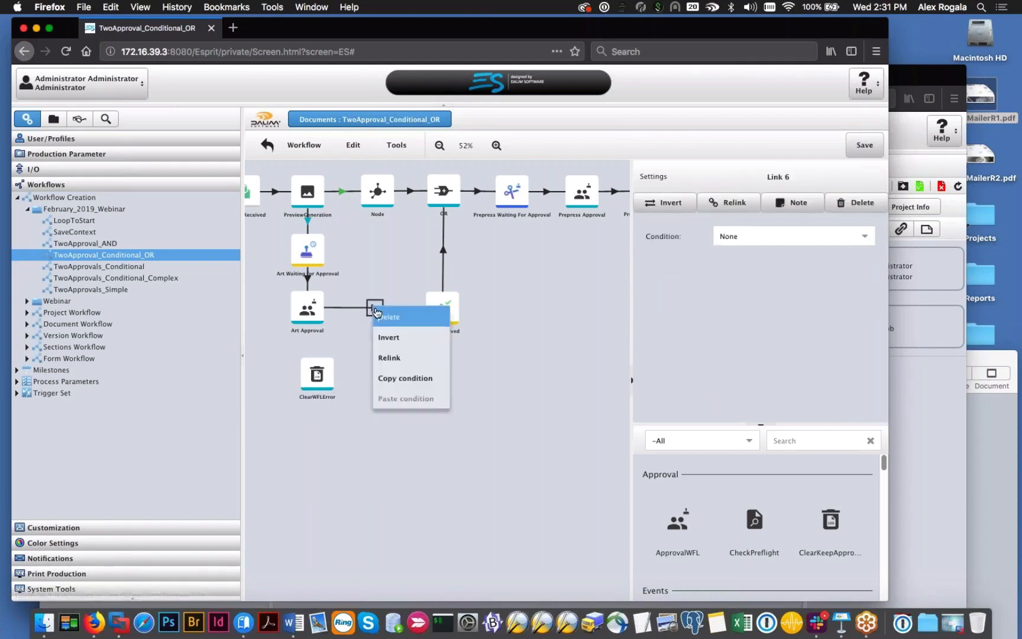
left_click(384, 317)
right_click(371, 349)
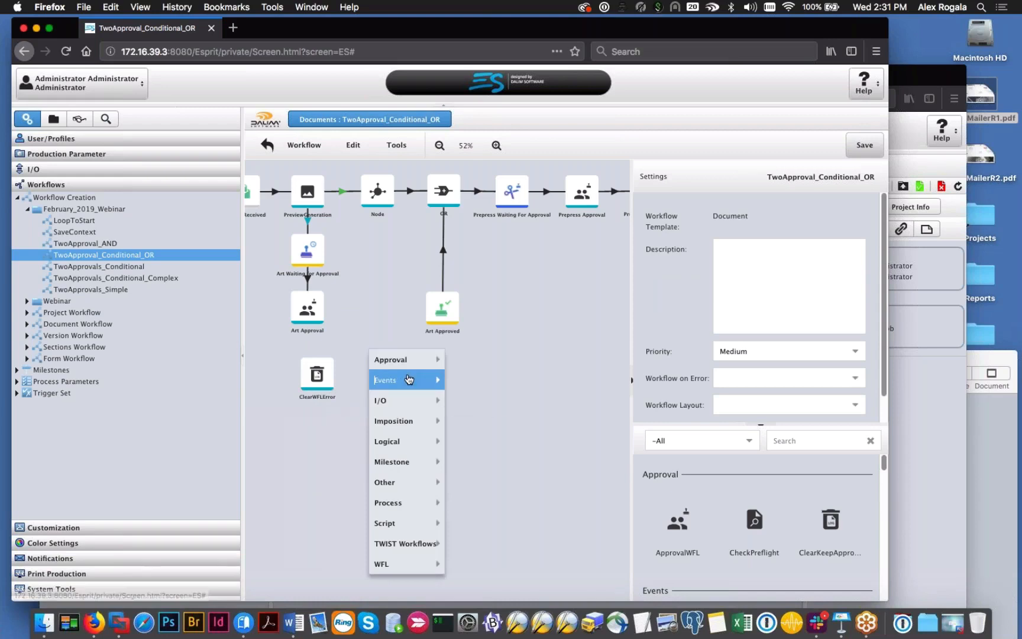
mouse_move(430, 475)
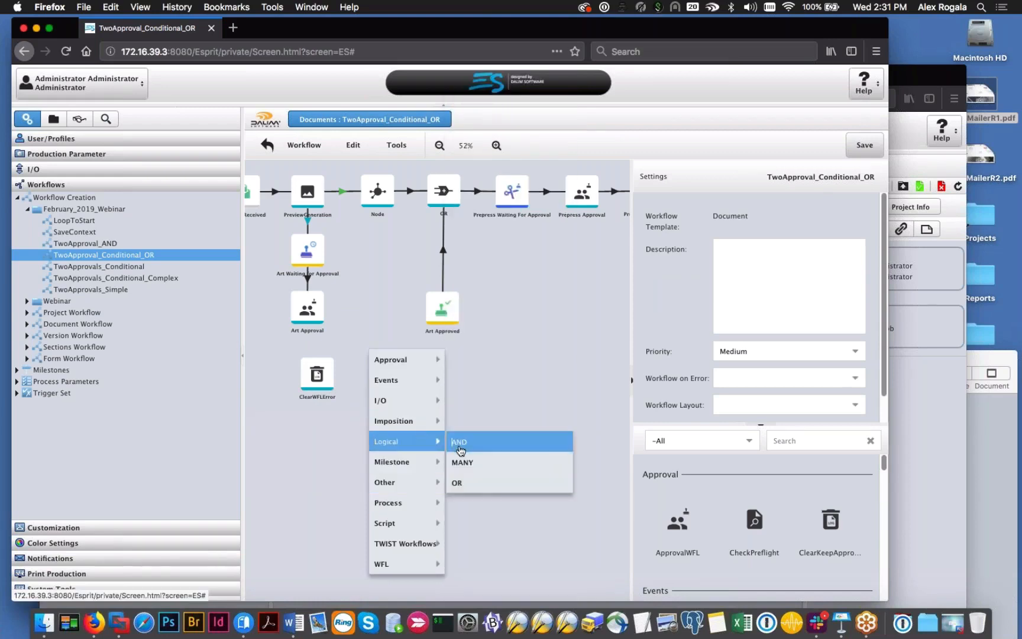
left_click(467, 484)
left_click_drag(374, 365, 388, 366)
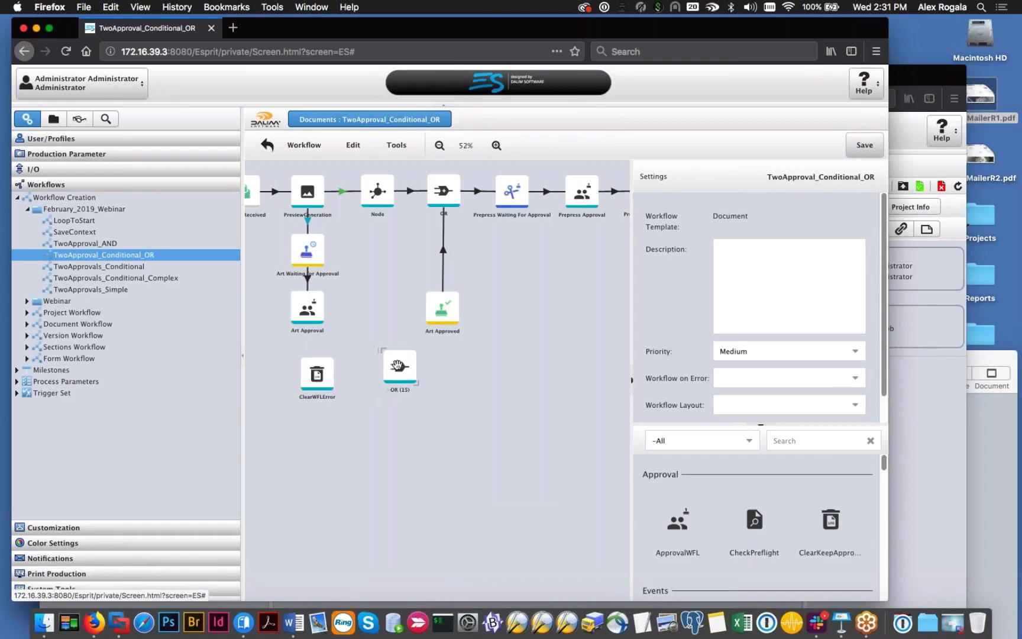
Step: Add a Node step from the WFL group to the canvas beside the newly placed OR step
right_click(431, 377)
left_click(437, 385)
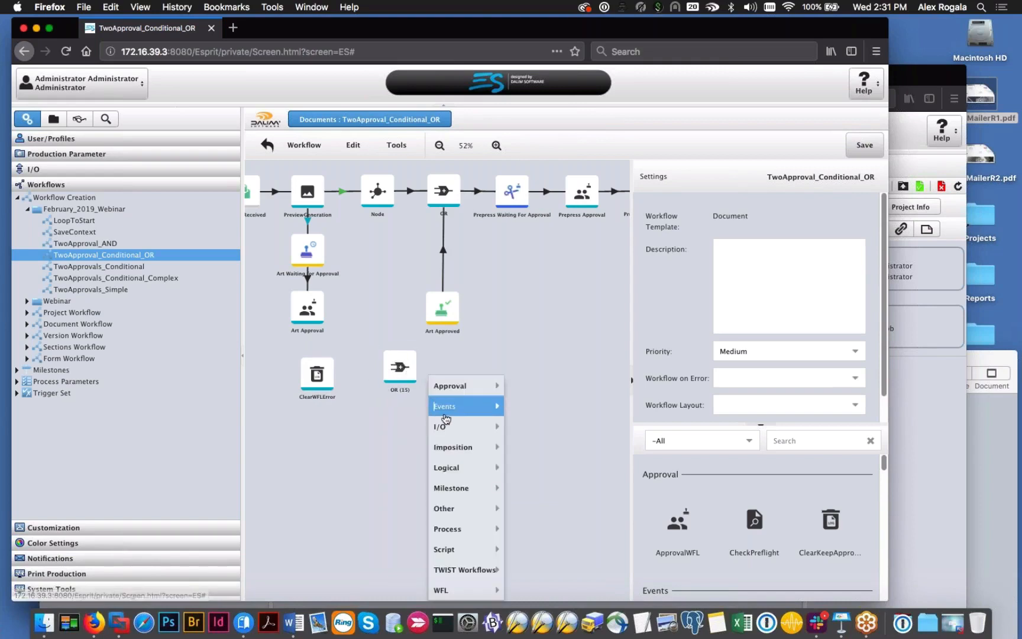
mouse_move(484, 590)
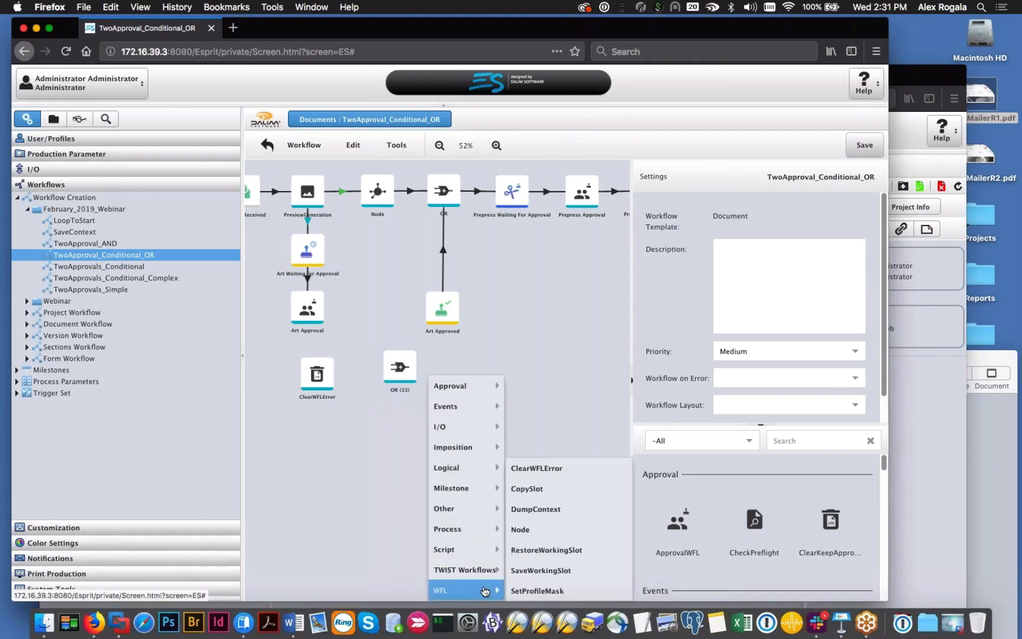
left_click(520, 530)
Step: Link Art Approval to the ClearWFLError step below it and set the link's condition to On Error
left_click_drag(304, 305, 304, 382)
left_click(307, 346)
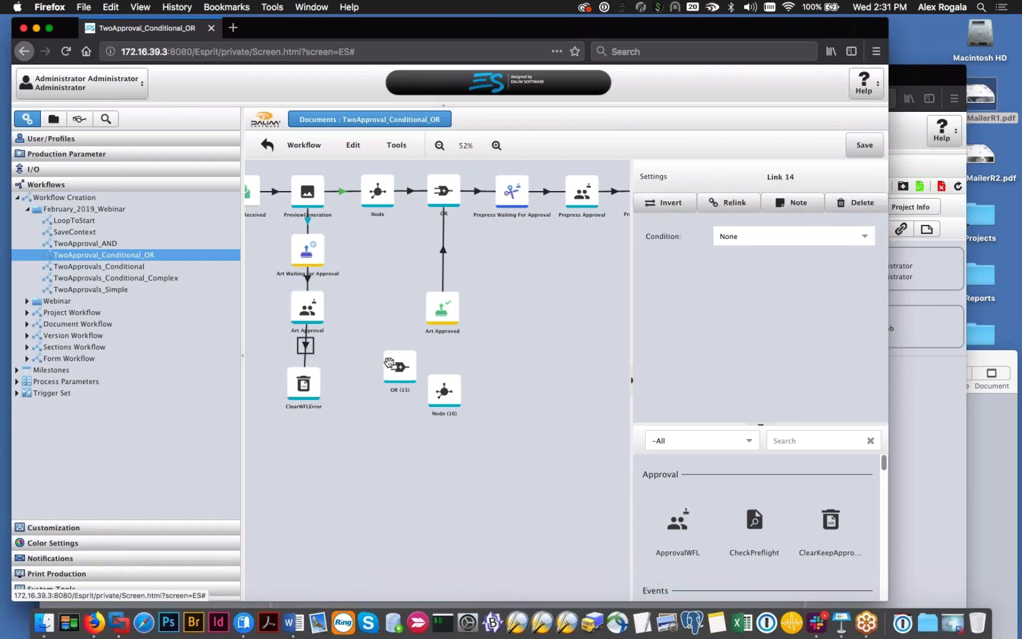
left_click(803, 236)
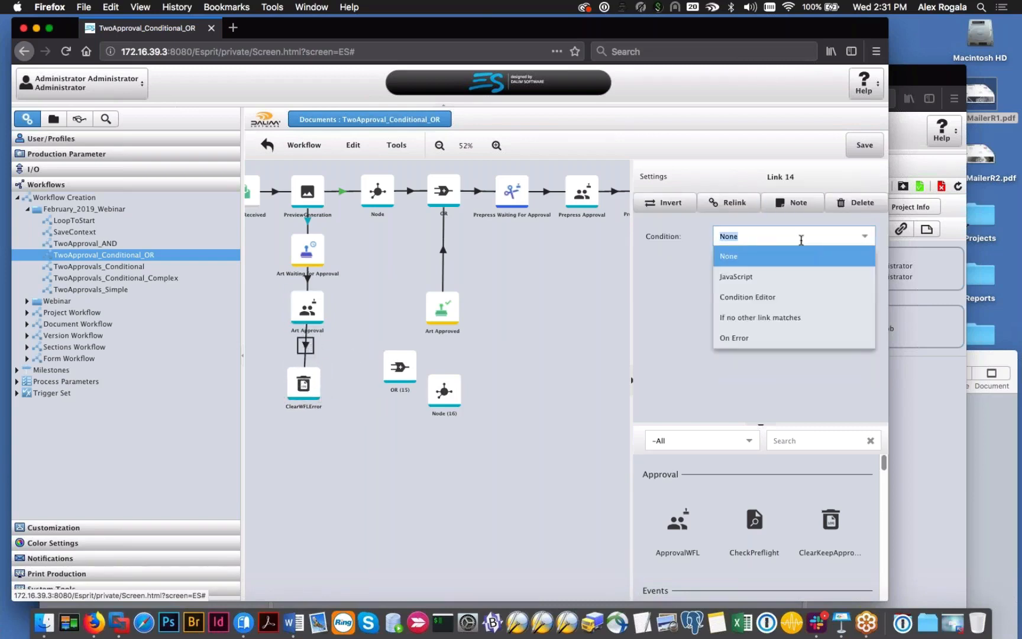
left_click(762, 338)
Step: Link ClearWFLError to the new OR step, and place the new Node between Art Approval and Art Approved, linked from Art Approval
left_click_drag(303, 383, 362, 381)
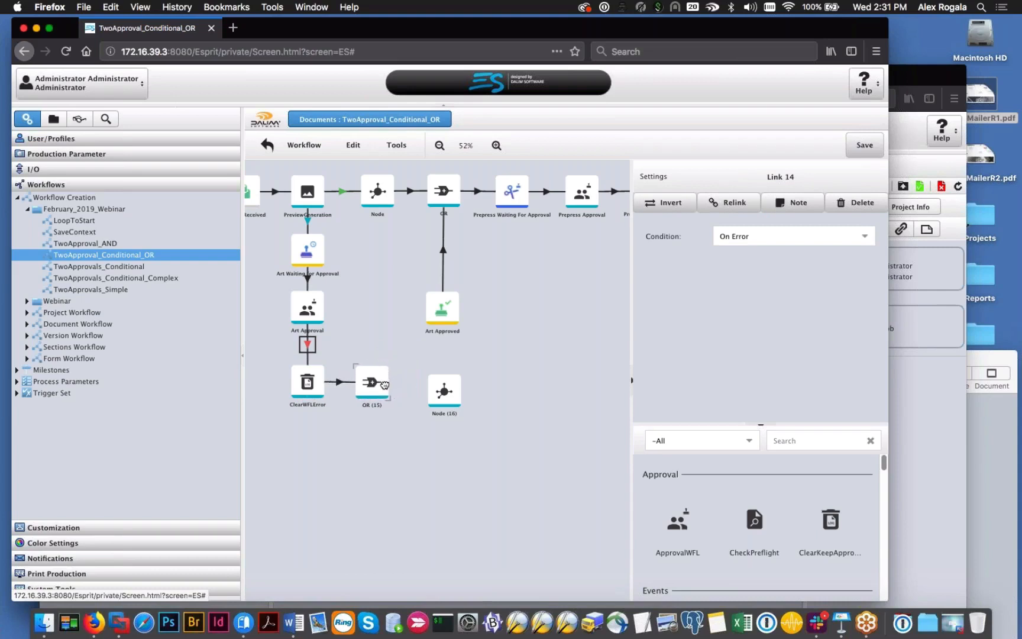
left_click_drag(446, 390, 366, 313)
left_click_drag(441, 316, 443, 314)
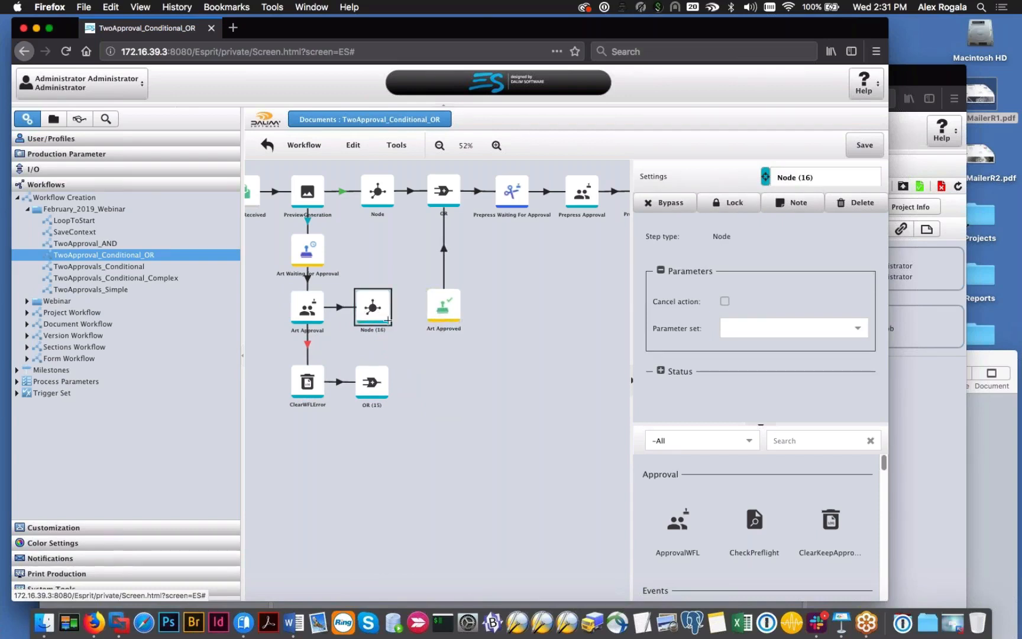
left_click_drag(377, 363, 384, 309)
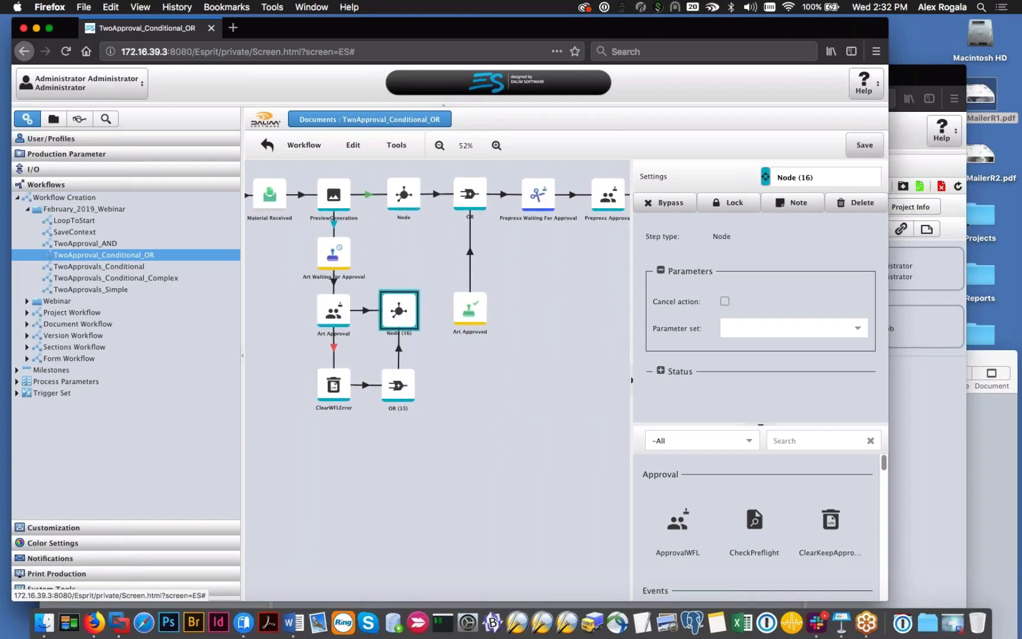
right_click(407, 324)
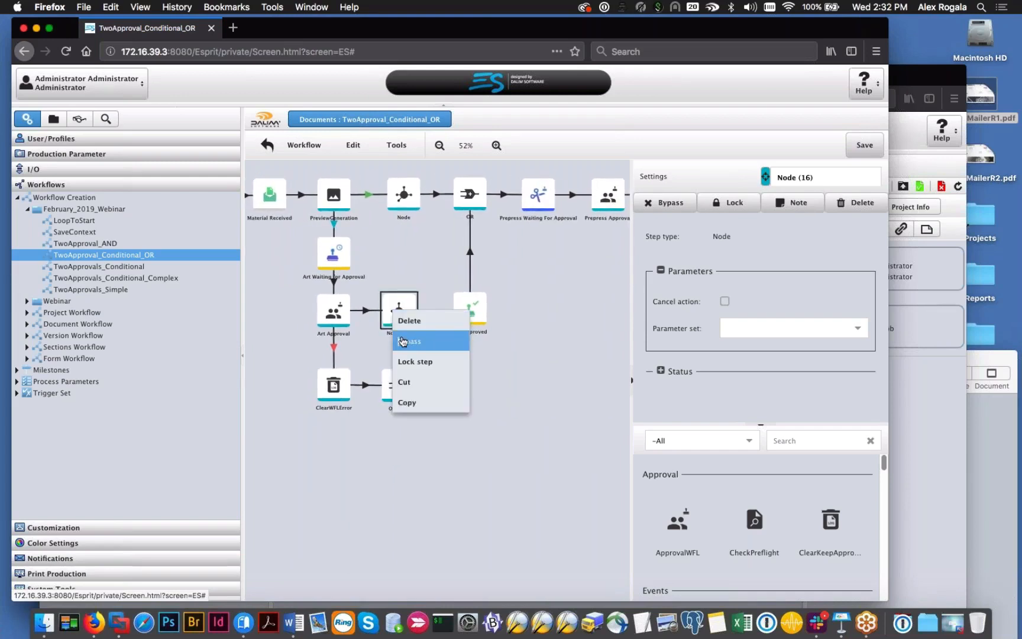
left_click(393, 286)
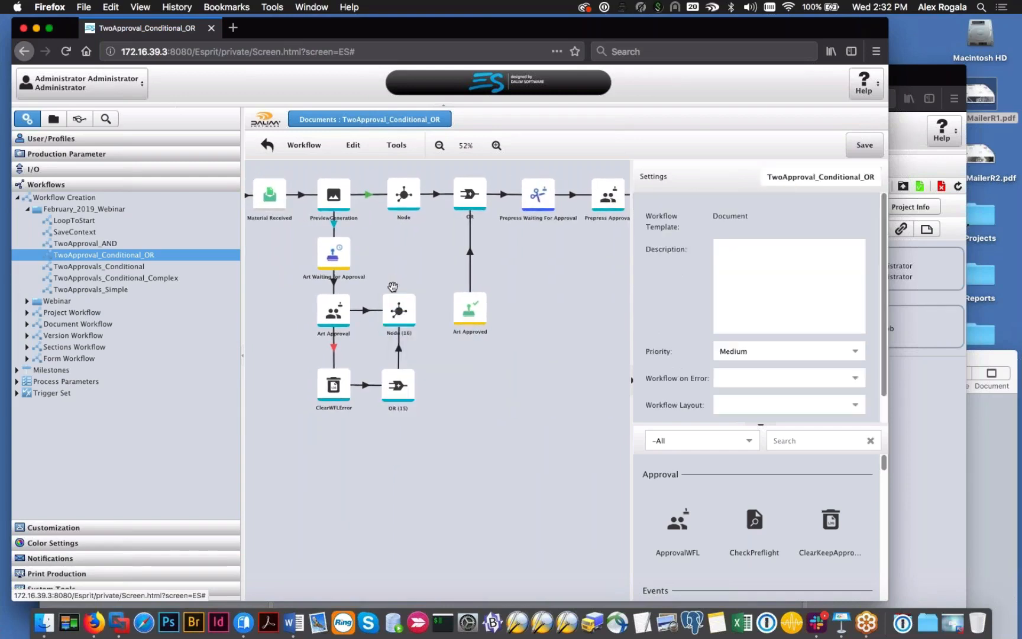
right_click(398, 348)
left_click(408, 356)
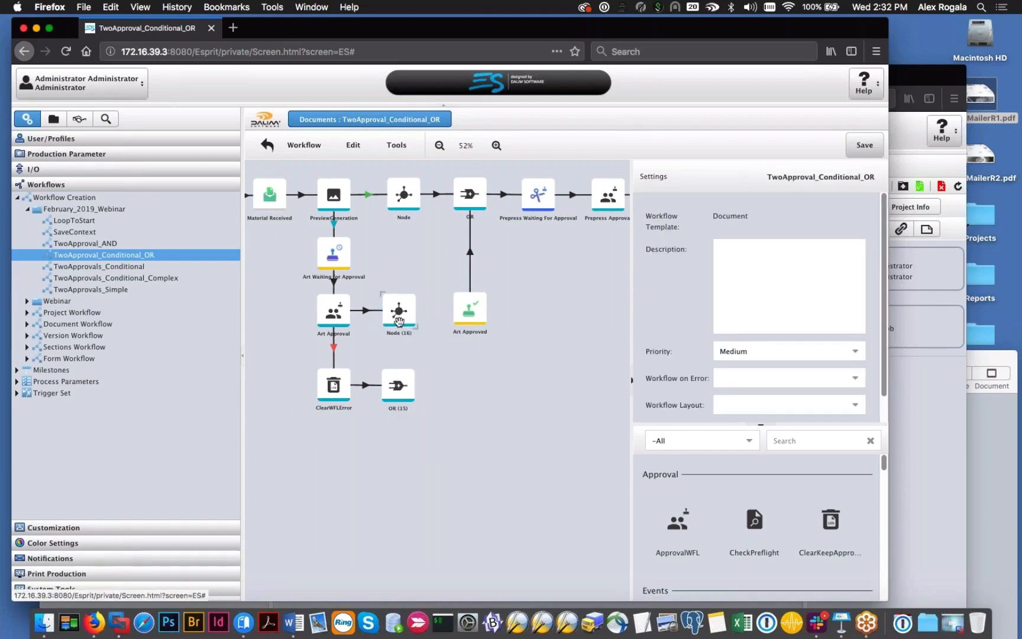
Step: Link the Node beside Art Approval to the OR step below it, and link that OR step to Art Approved
left_click_drag(400, 326, 497, 299)
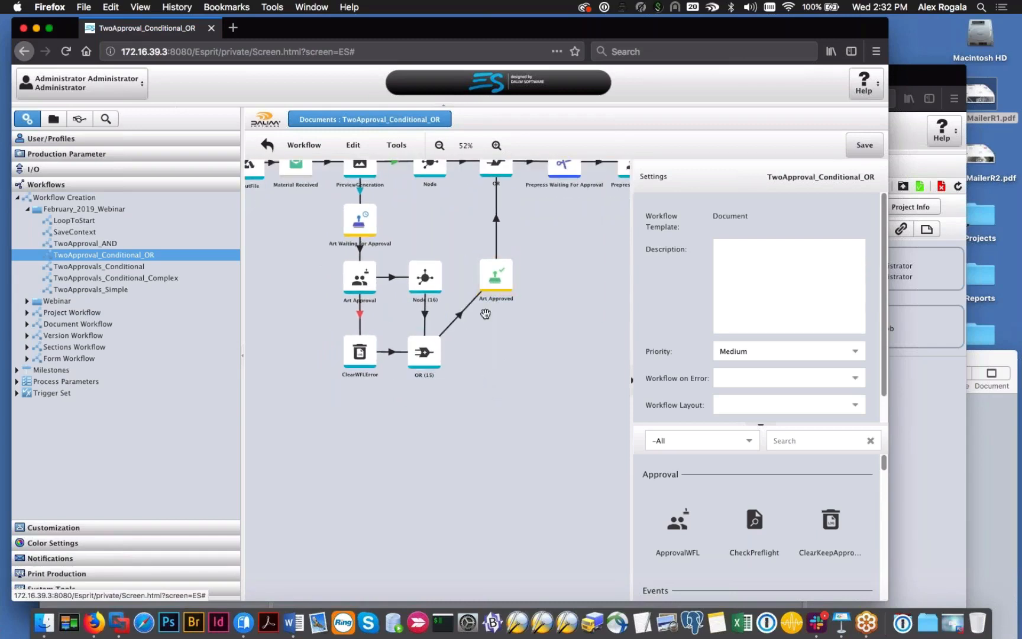
scroll(485, 313, "up", 2)
scroll(426, 390, "right", 4)
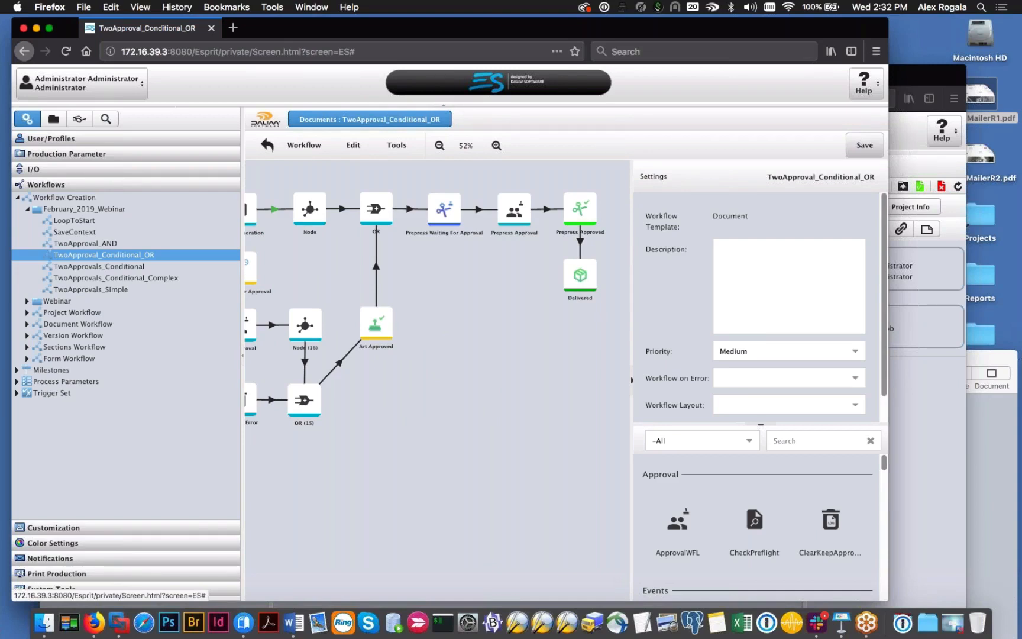
left_click_drag(423, 470, 491, 480)
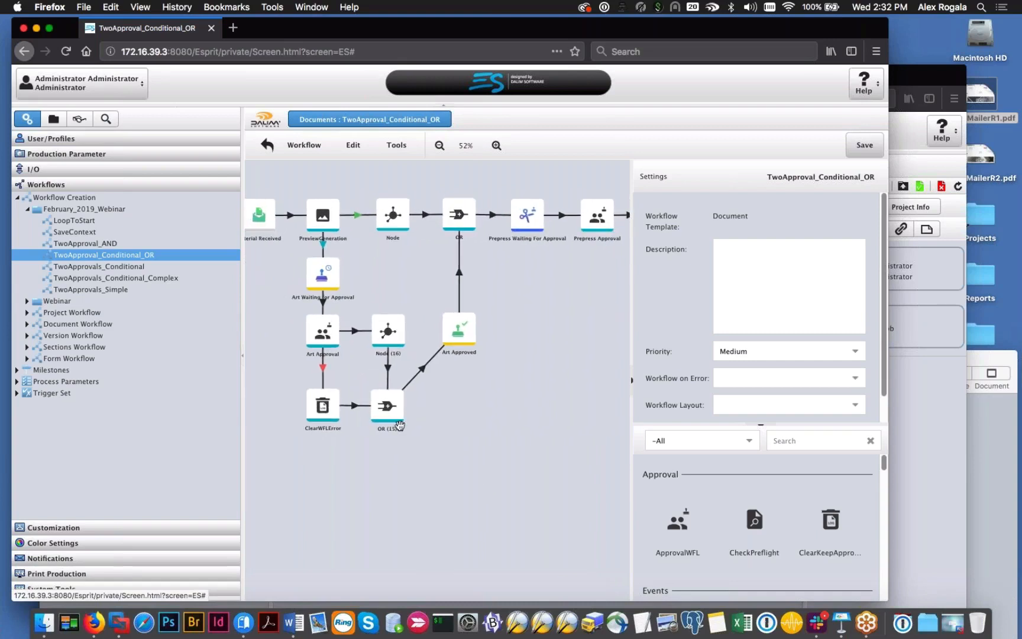
left_click(401, 344)
Step: Save the TwoApproval_Conditional_OR workflow changes and open the LoopToStart workflow
left_click(188, 265)
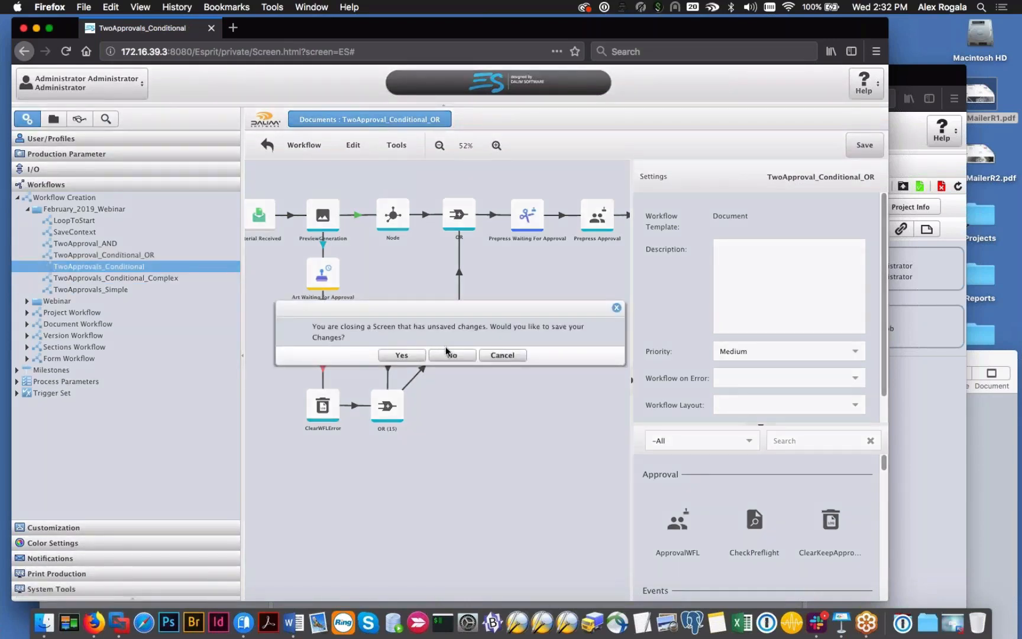
left_click(401, 354)
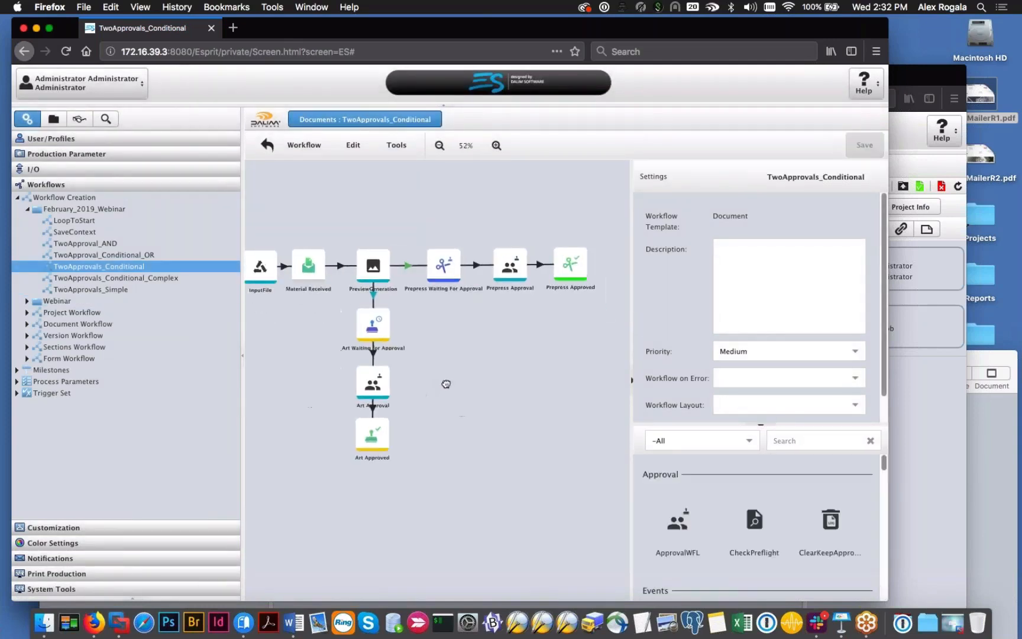
left_click(166, 223)
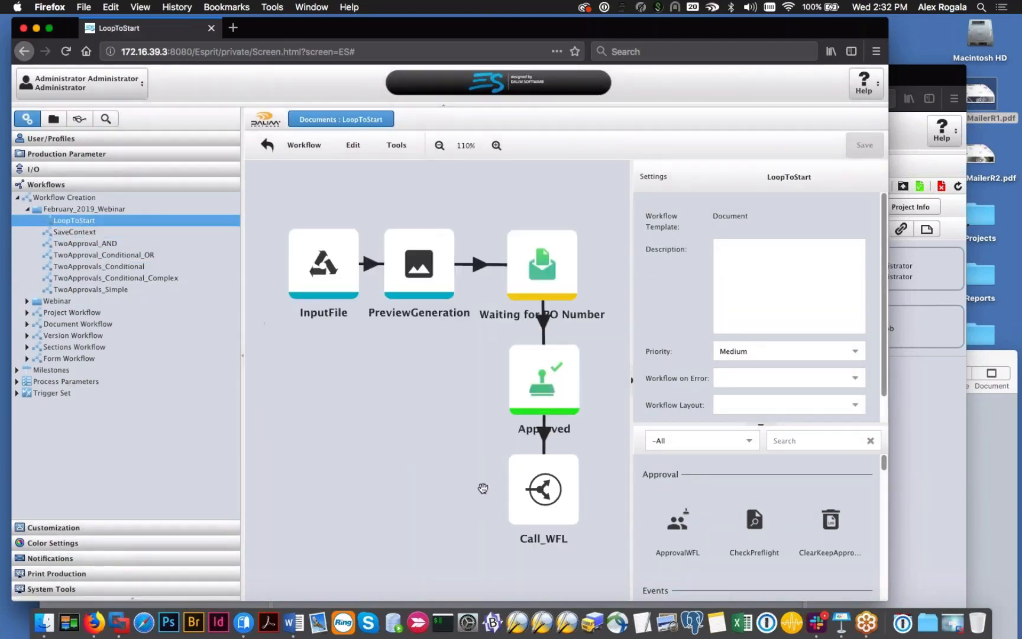
left_click(301, 312)
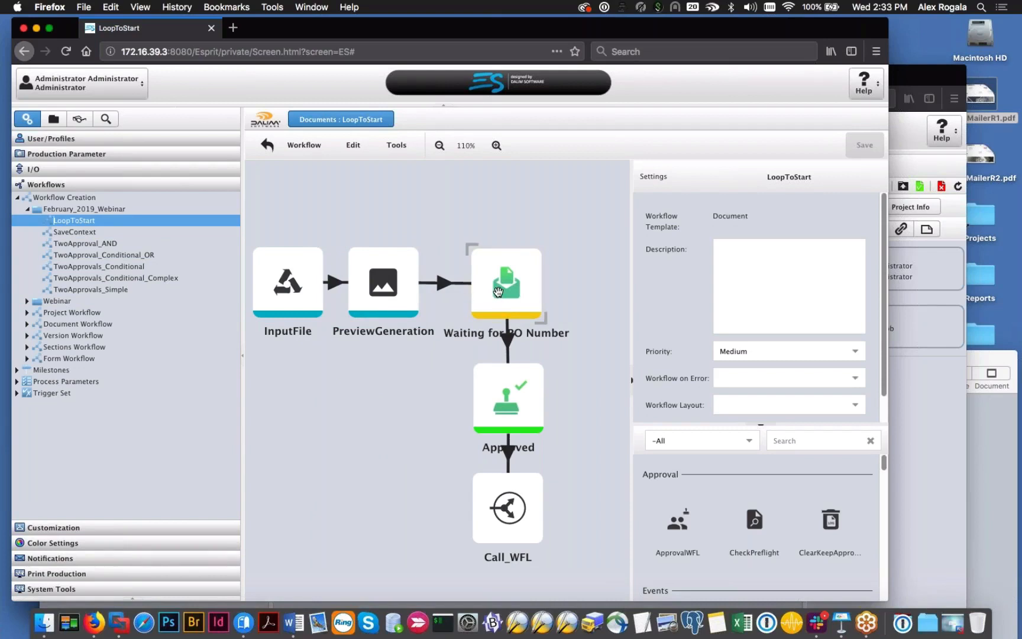
Step: Try to link the Approved milestone back to PreviewGeneration, and delete that link
left_click(497, 291)
left_click(501, 383)
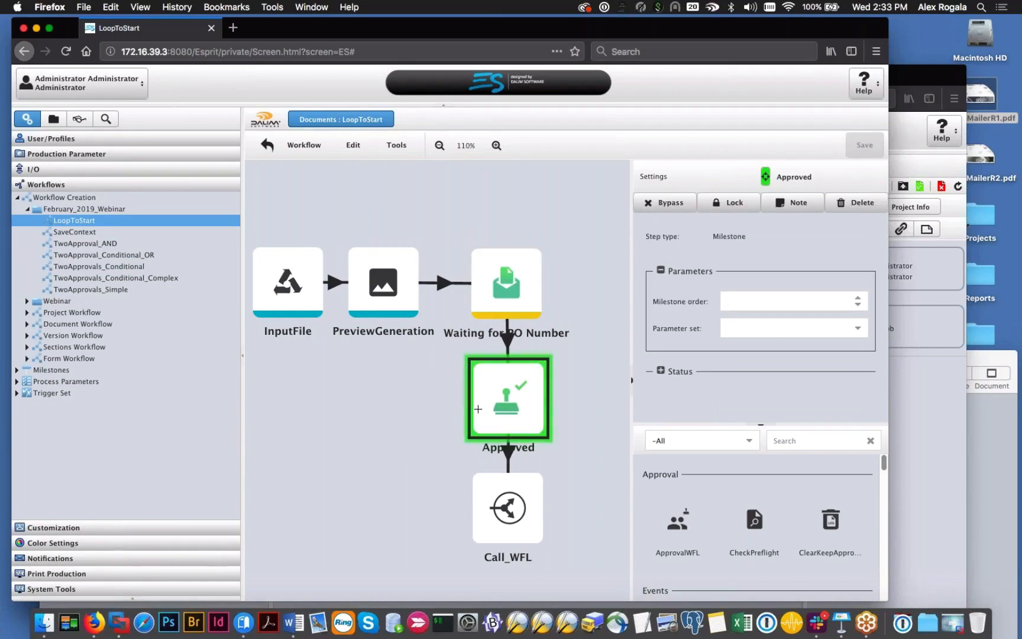
left_click_drag(439, 399, 390, 377)
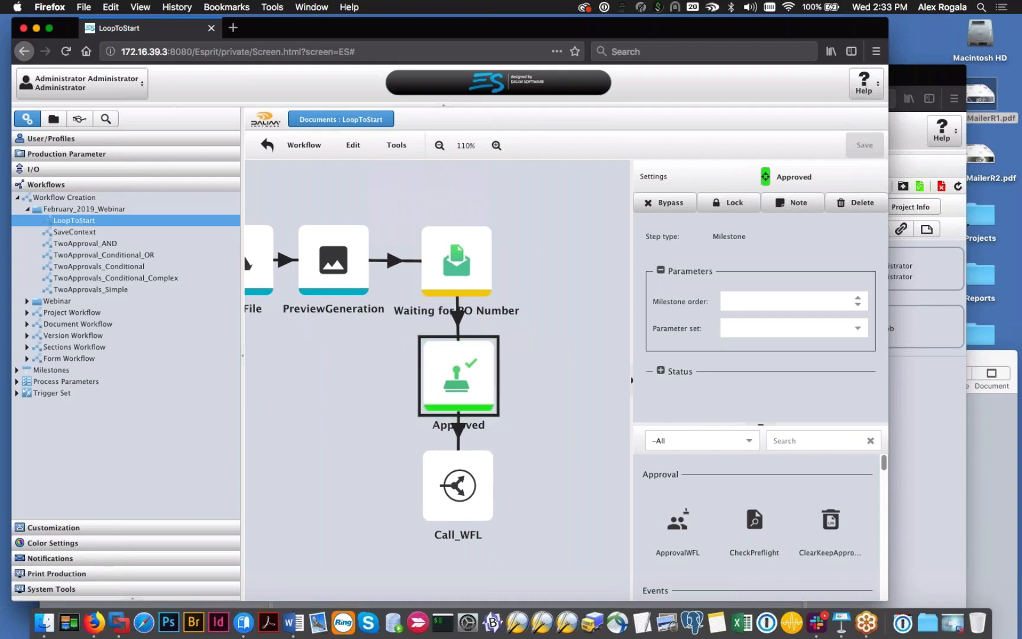
left_click_drag(424, 362, 347, 282)
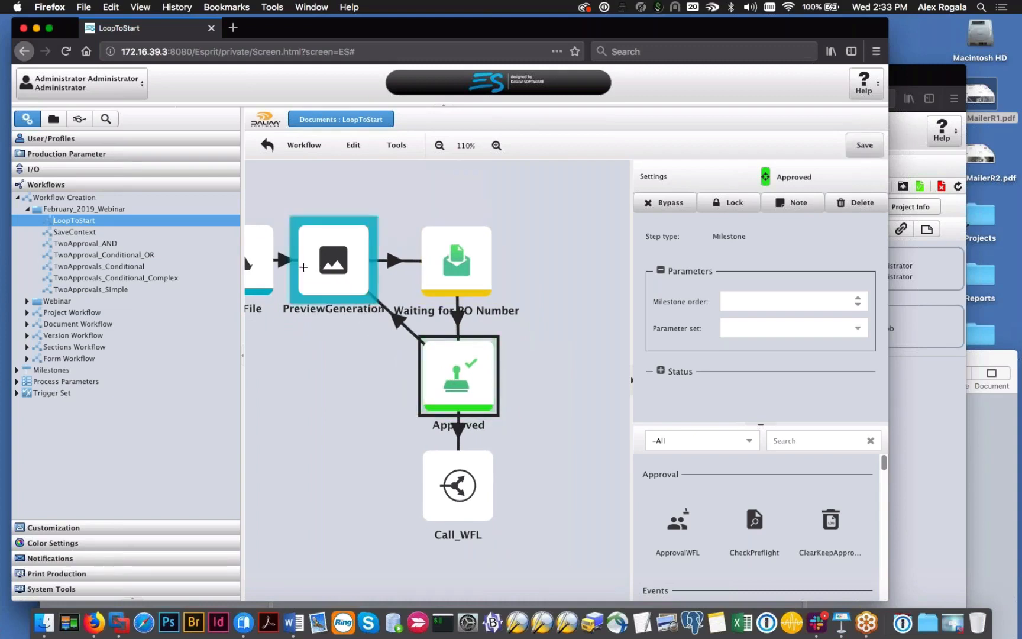
right_click(404, 322)
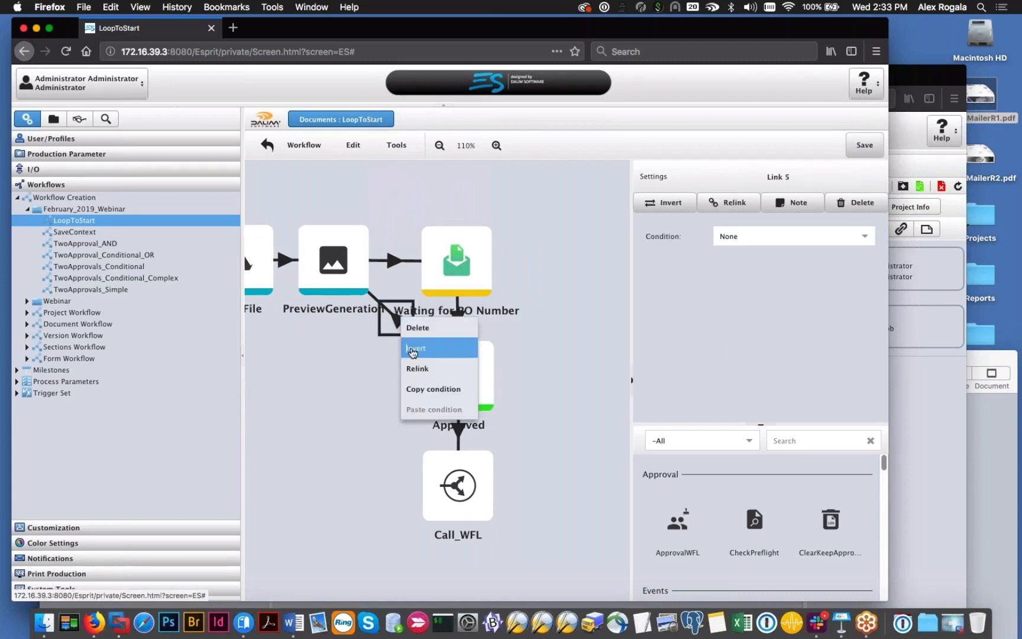
left_click(412, 331)
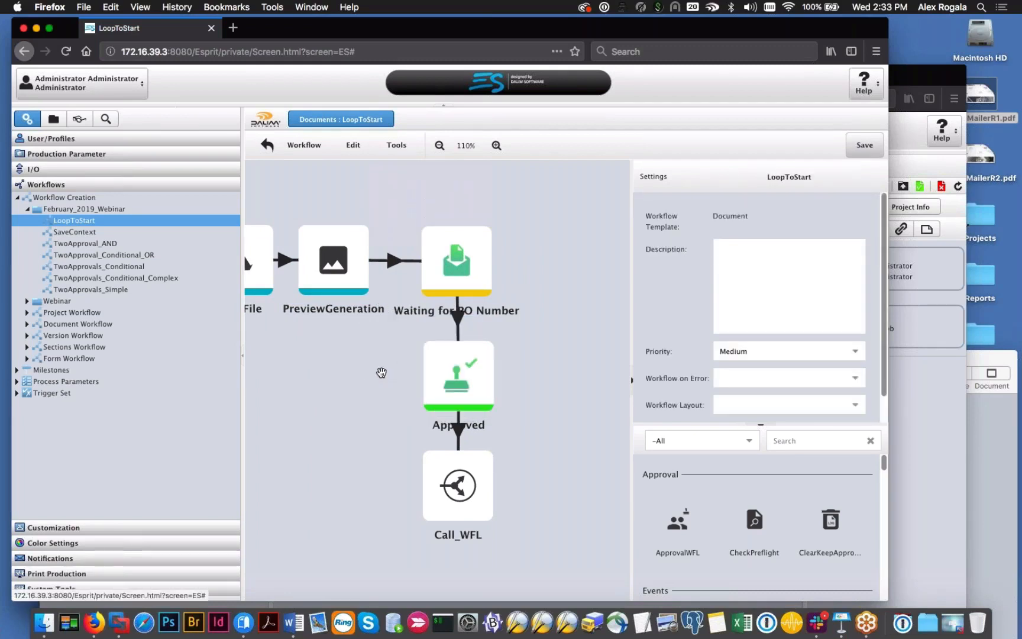
Step: Examine the Call_WFL step's parameters, including its Workflow Name expression and Step Name
left_click_drag(378, 372, 399, 365)
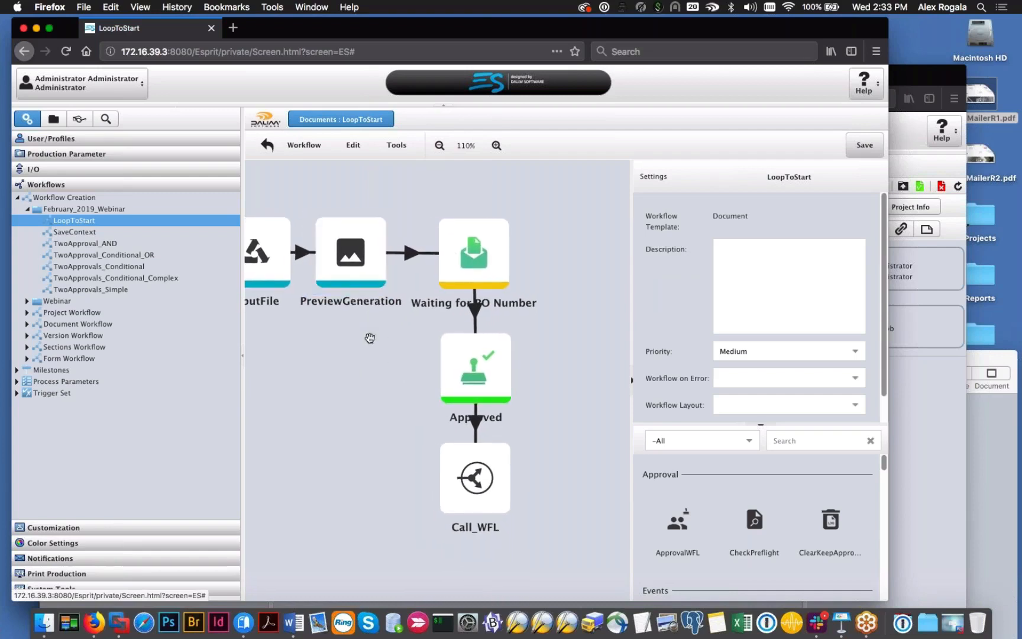
left_click_drag(370, 337, 417, 341)
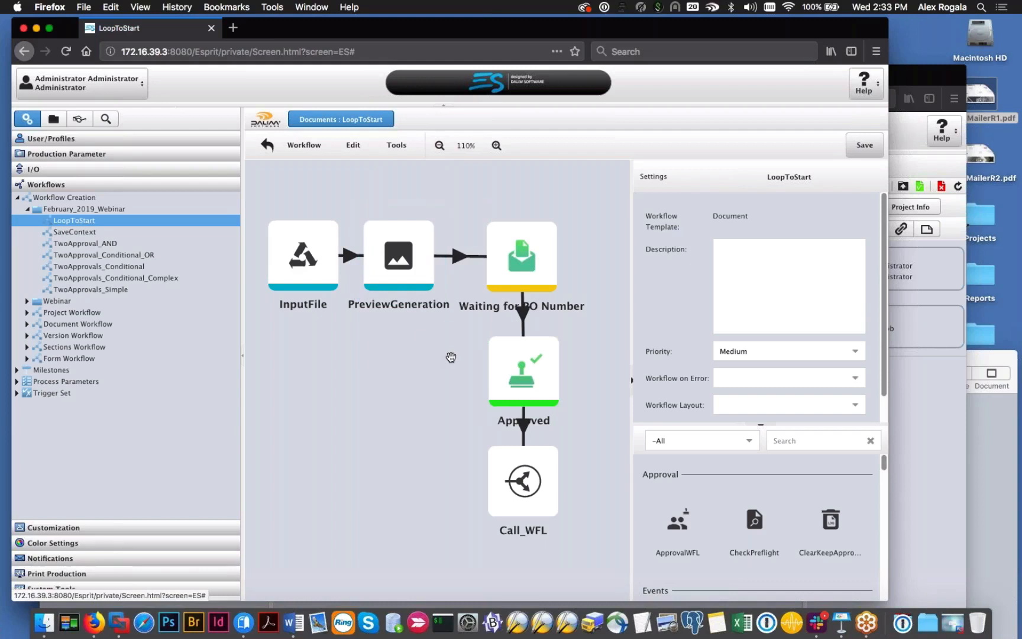
scroll(451, 357, "down", 1)
left_click(502, 440)
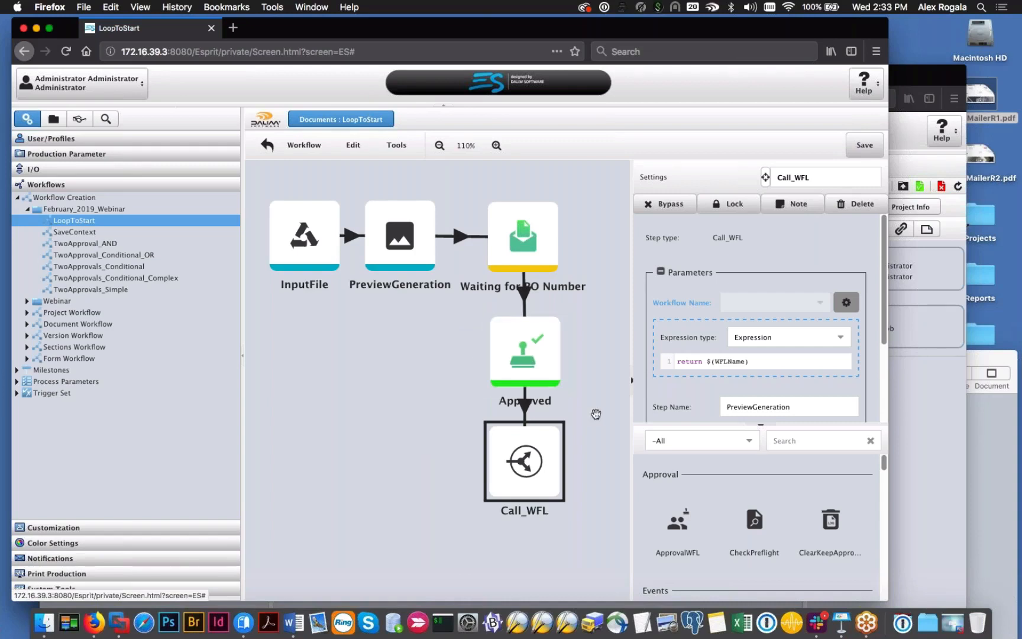
scroll(653, 395, "down", 2)
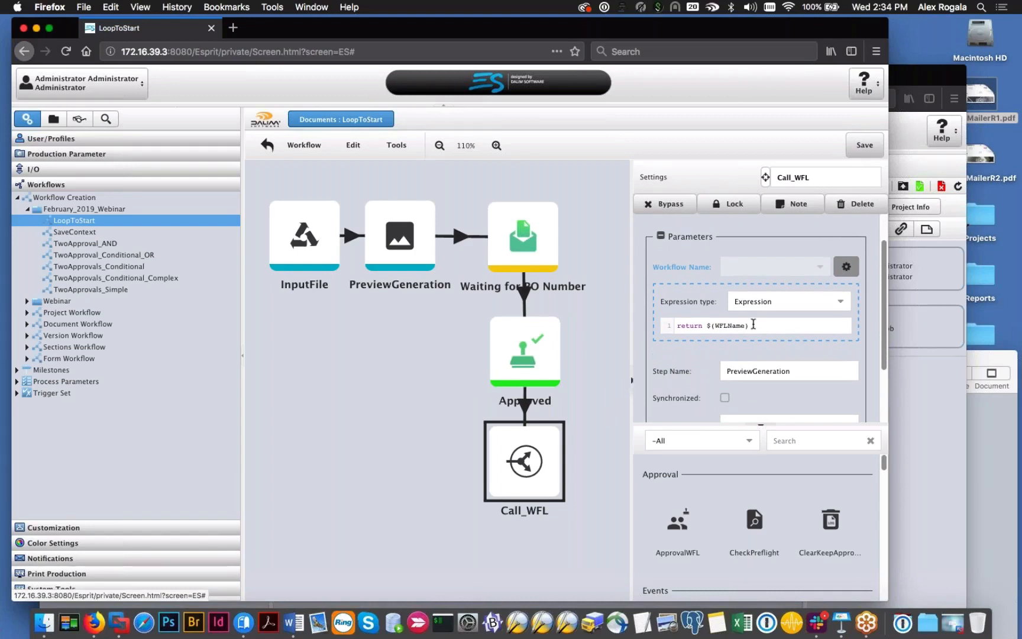
triple_click(742, 324)
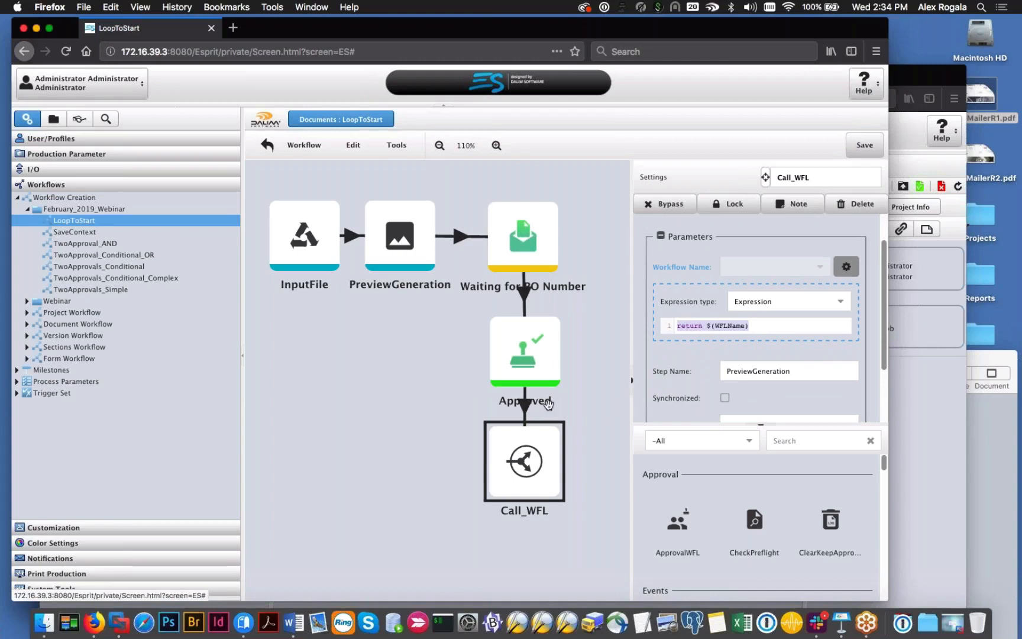
left_click(835, 372)
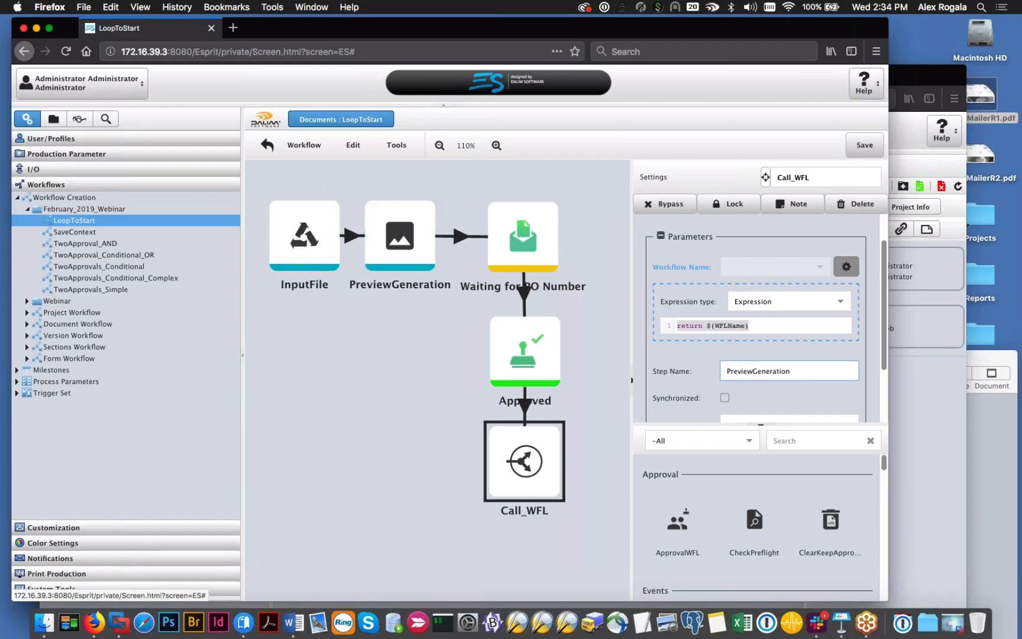
Step: Switch to the Project View browser window and upload DemoMailerR2.pdf to the Loop project
left_click_drag(898, 80, 834, 53)
left_click(26, 231)
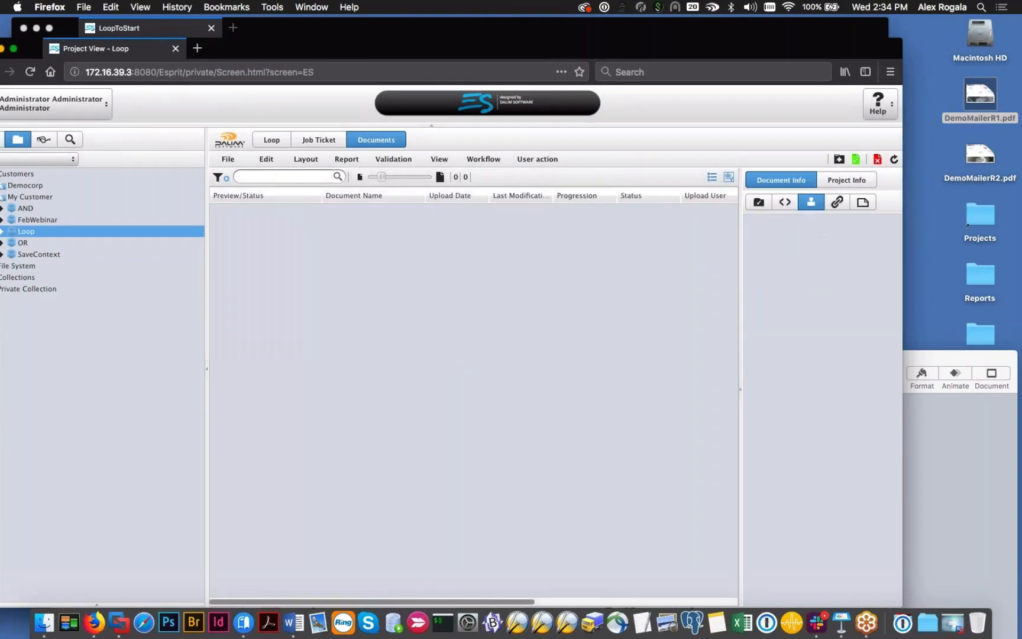
left_click(838, 160)
left_click_drag(979, 155, 354, 391)
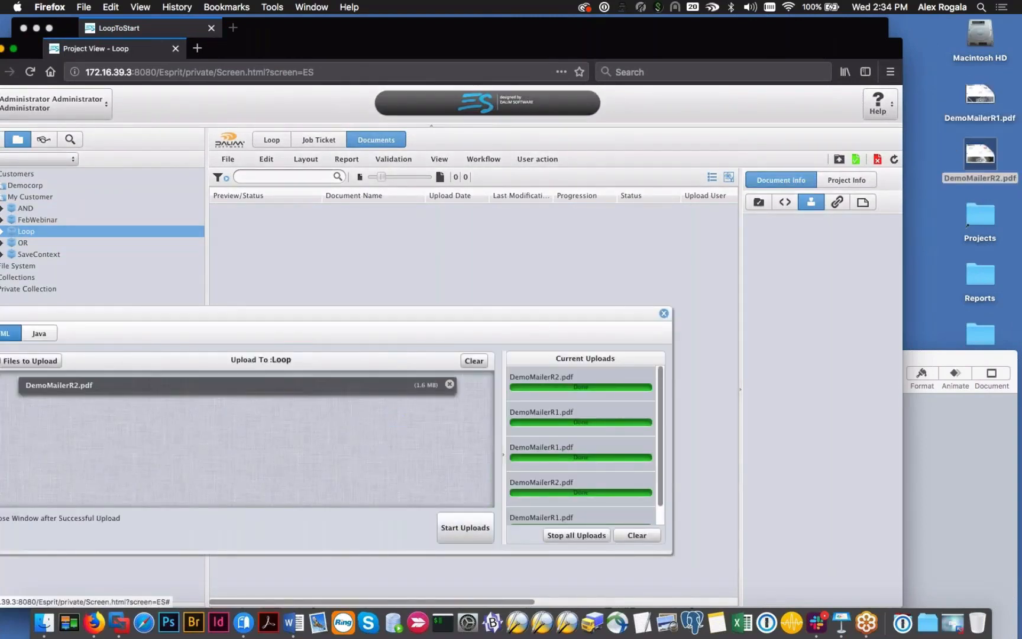
left_click(489, 528)
left_click_drag(367, 314, 487, 220)
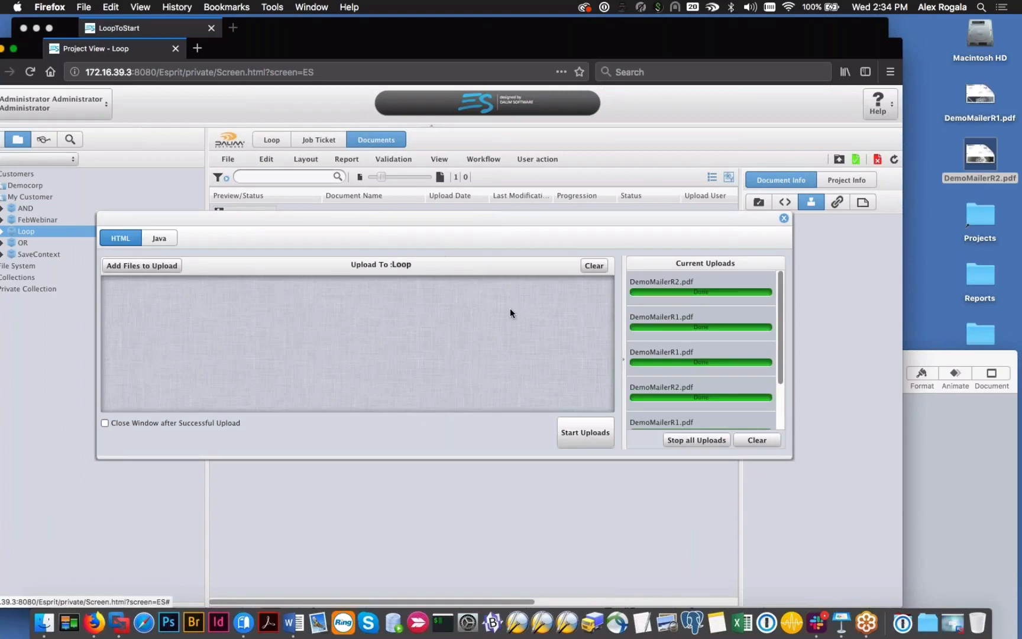
left_click(783, 218)
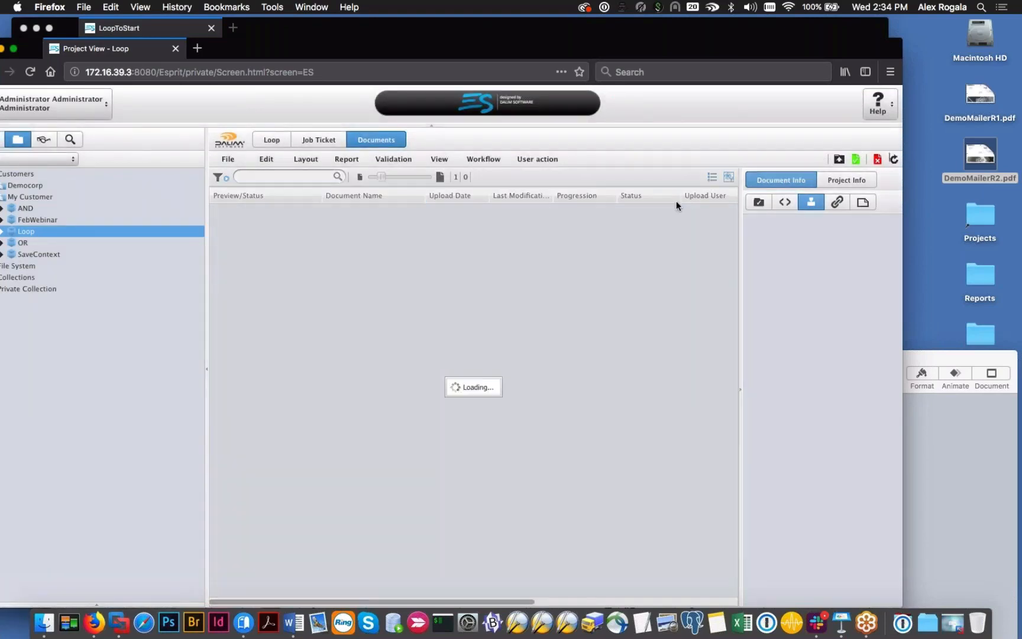
Step: Set the Loop project's Document Workflow to LoopToStart in its job ticket and save the change
left_click(524, 246)
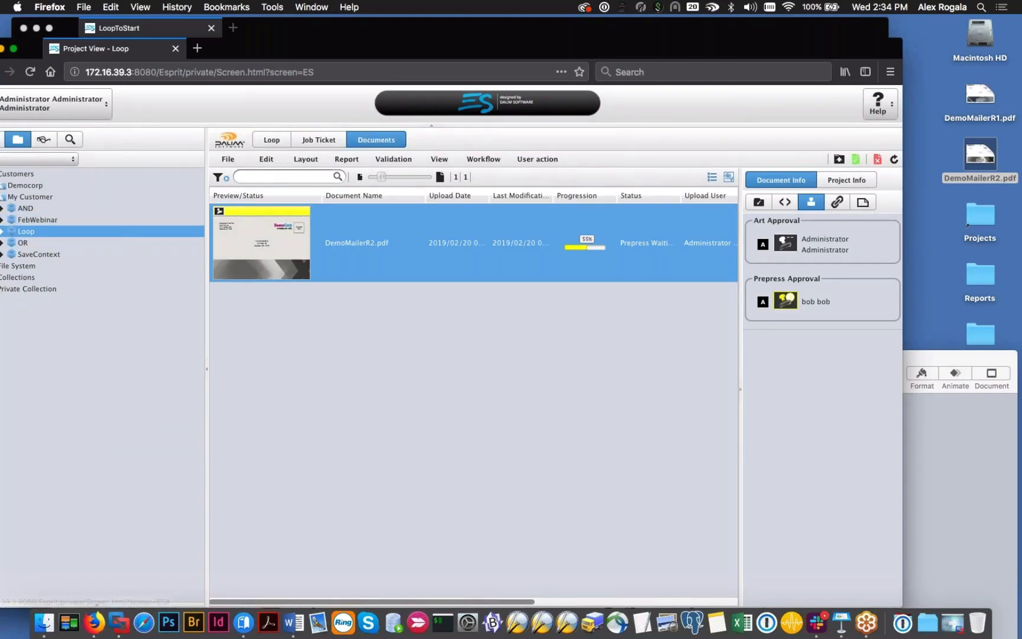
left_click(314, 139)
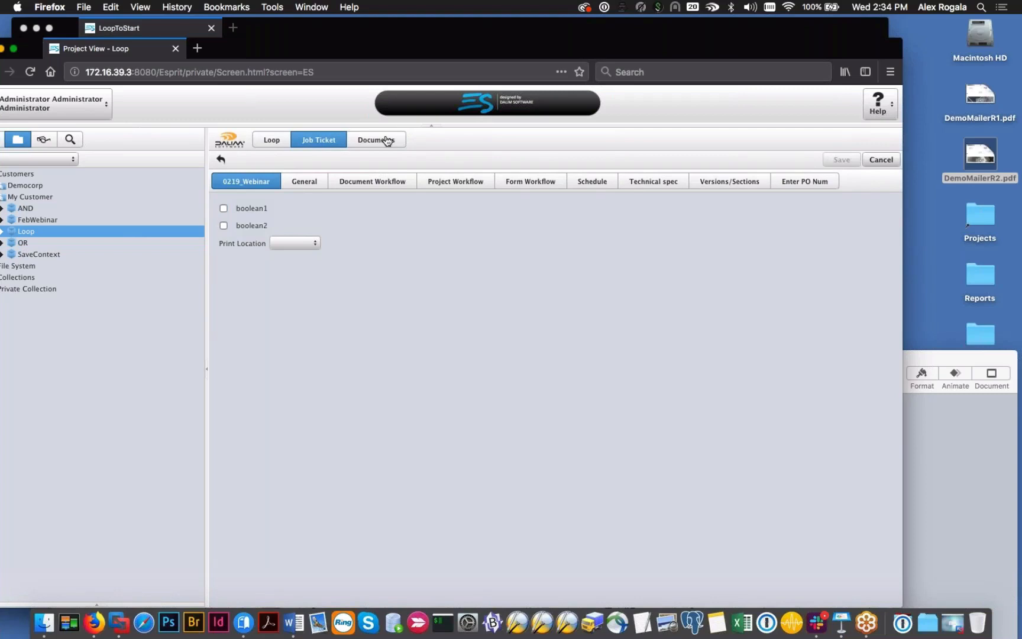
left_click(387, 140)
left_click(338, 139)
left_click(272, 139)
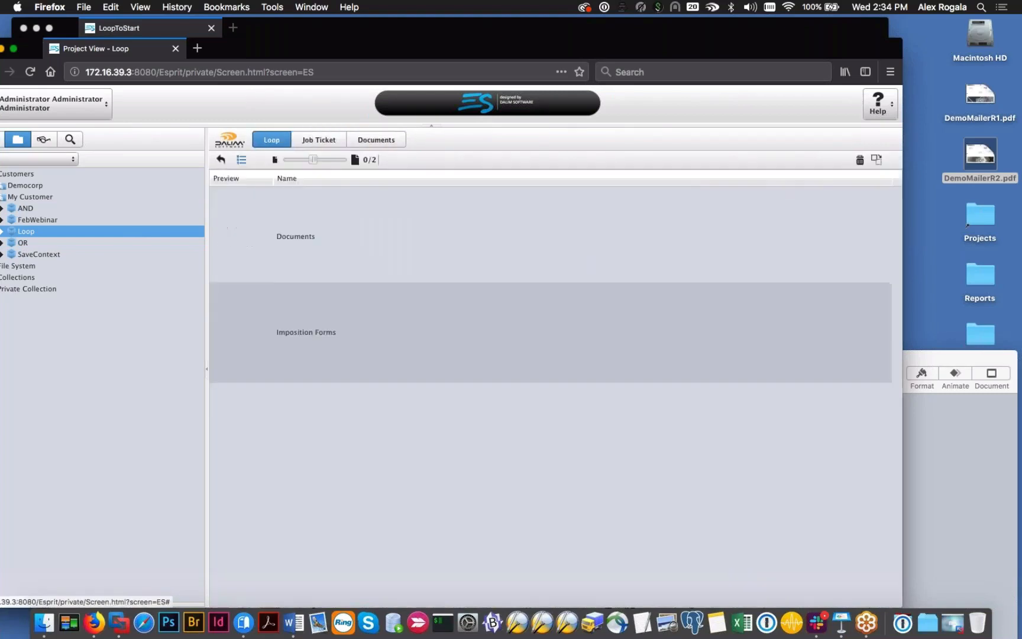
left_click(313, 141)
left_click(303, 182)
left_click(390, 188)
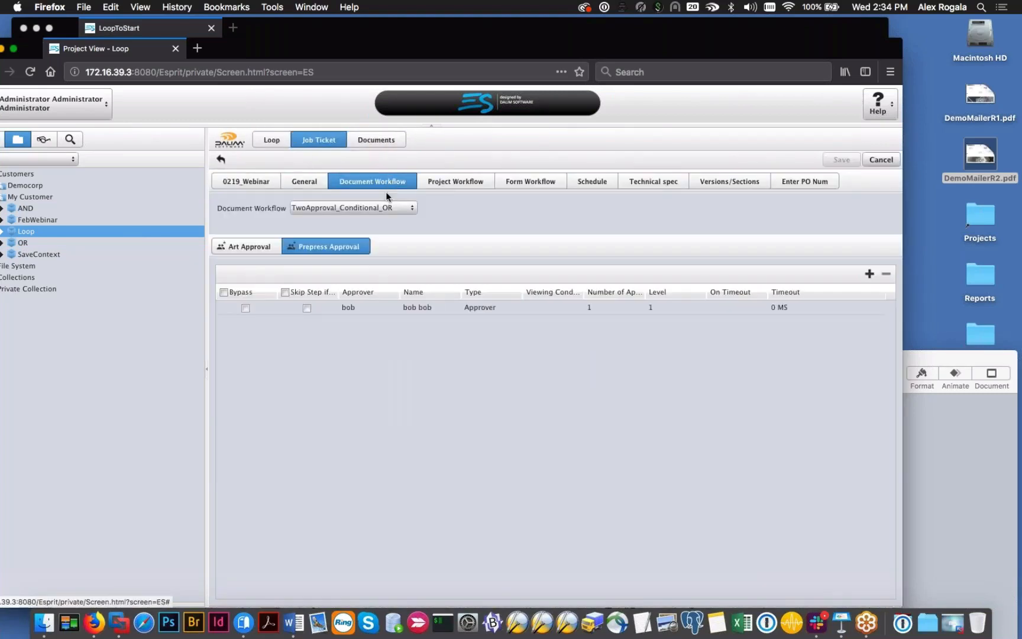
left_click(383, 208)
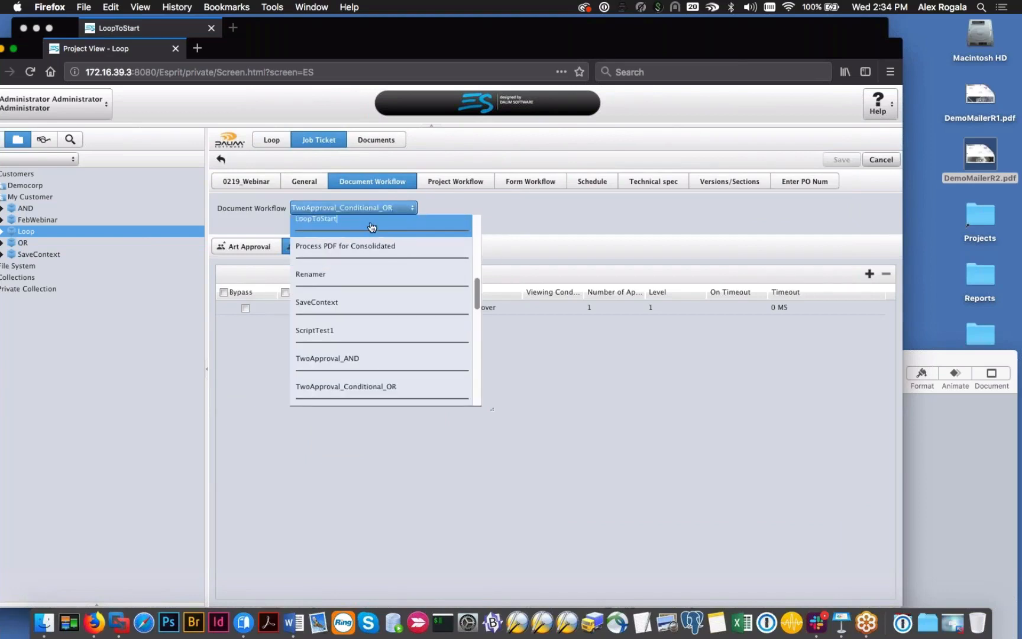
left_click(371, 227)
left_click(840, 159)
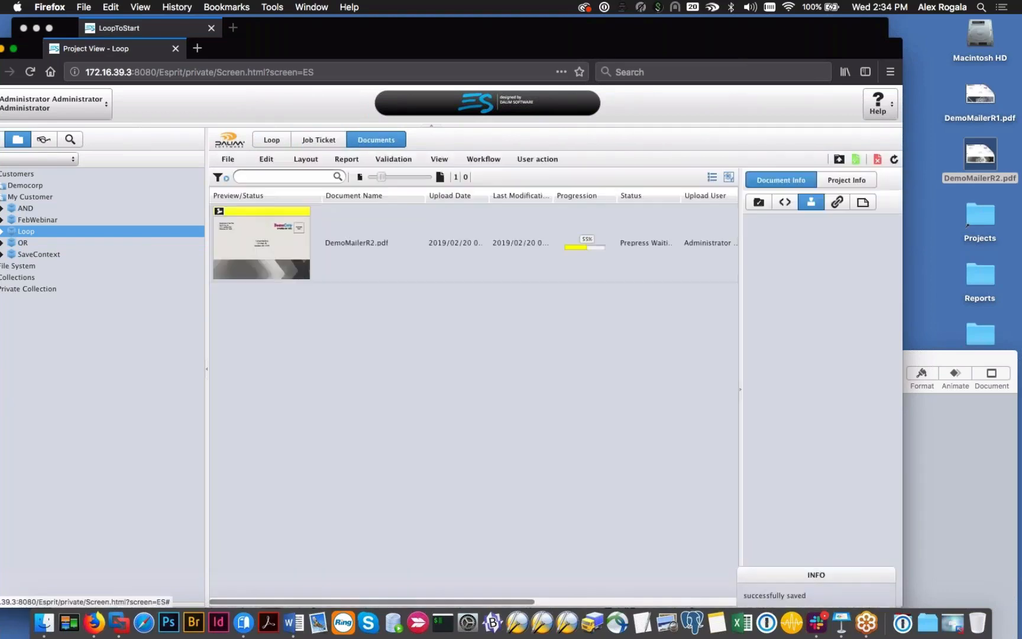
Step: Upload DemoMailerR1.pdf to the Loop project and close the upload dialog
left_click(838, 160)
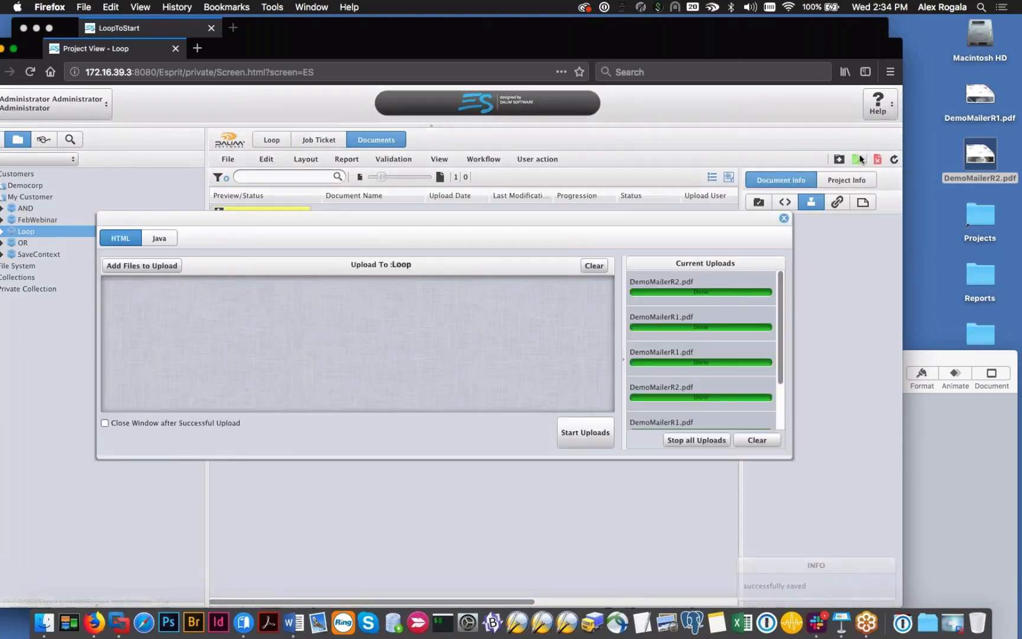
left_click_drag(975, 98, 449, 360)
left_click(601, 430)
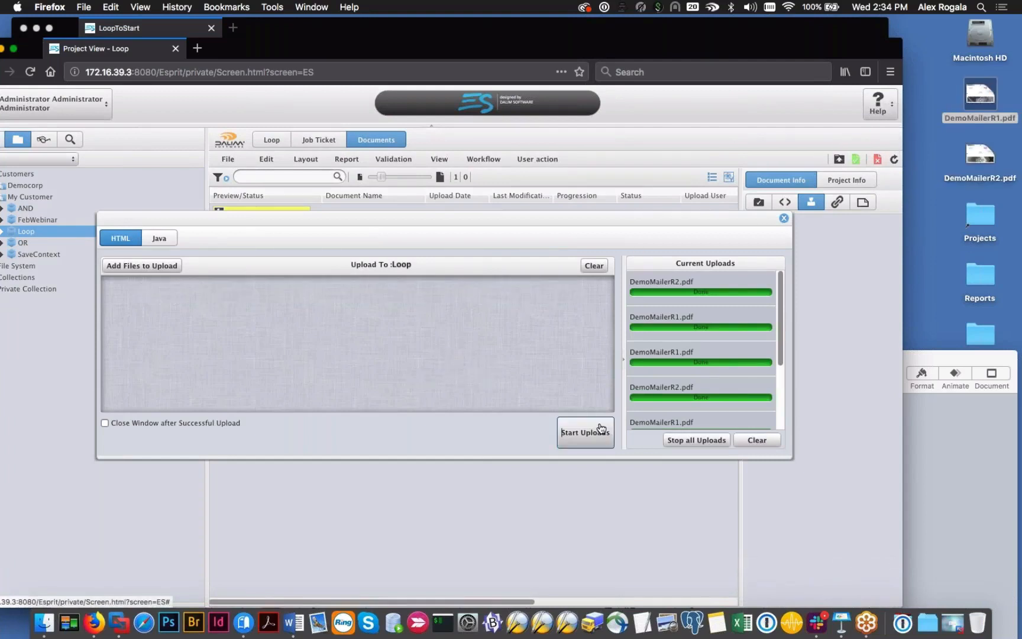
left_click(785, 219)
left_click(702, 228)
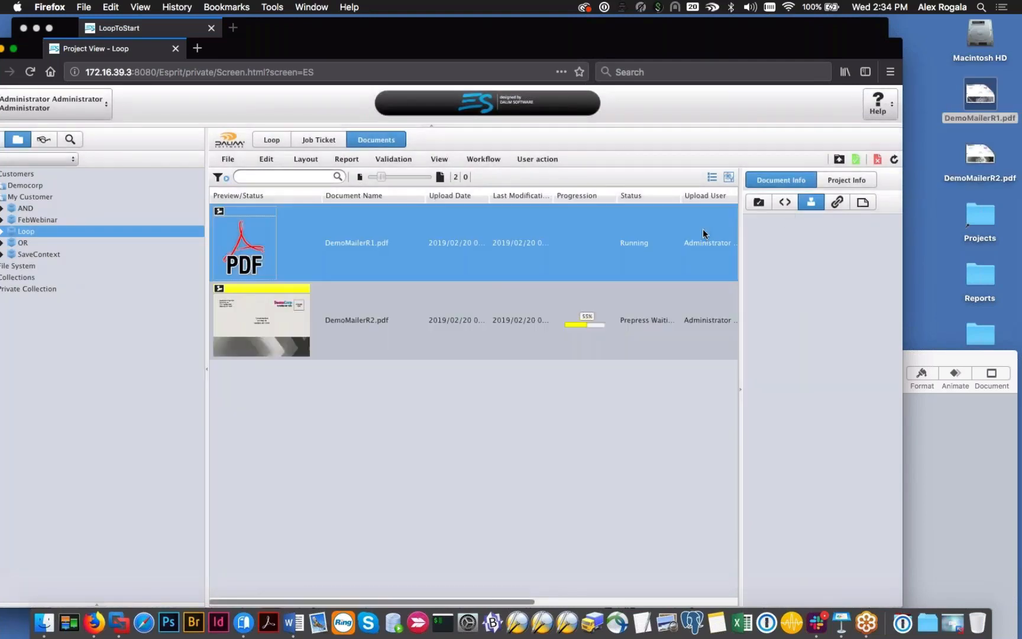
Step: Refresh the document list, approve DemoMailerR1.pdf, and widen the list area
left_click(895, 160)
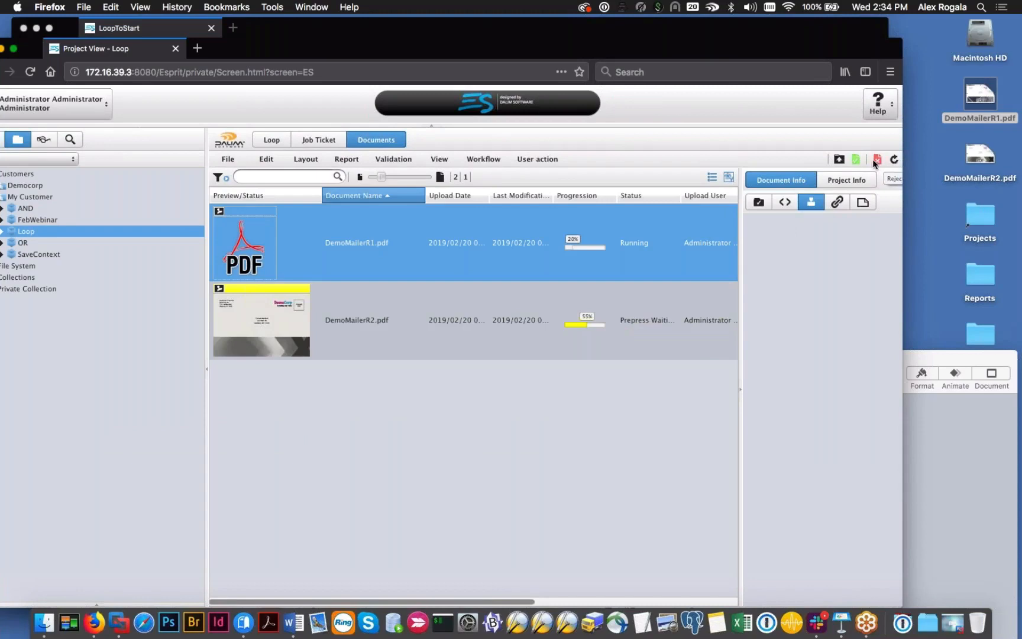
left_click(891, 159)
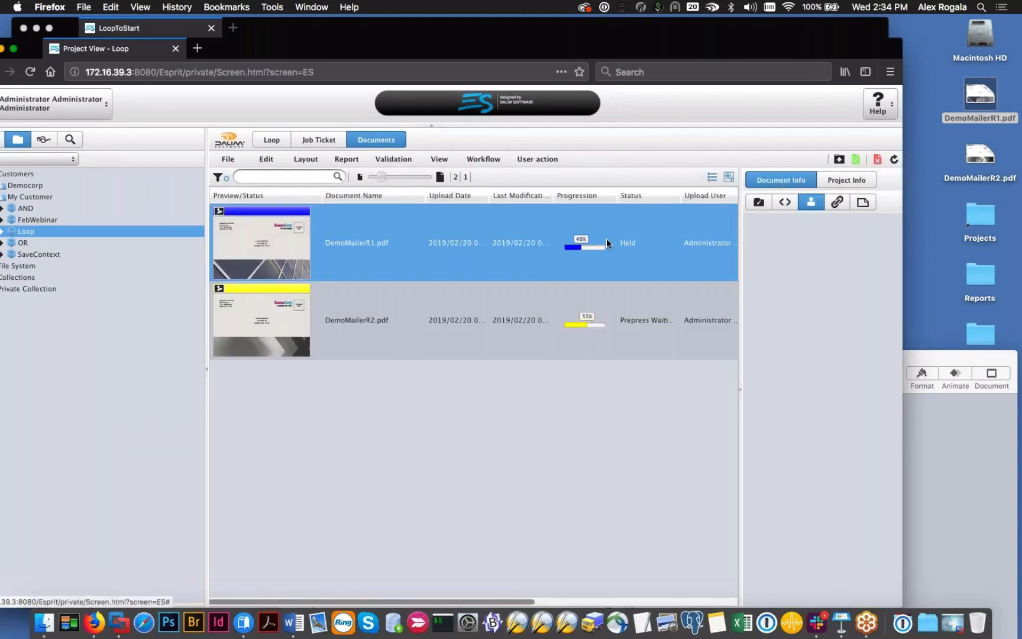
left_click(856, 160)
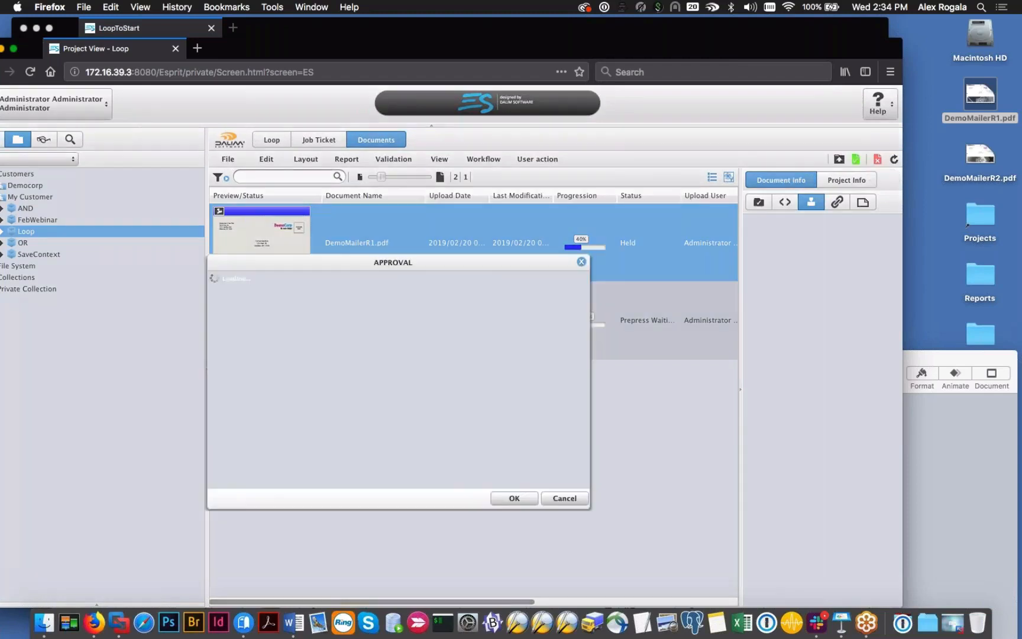
left_click(513, 498)
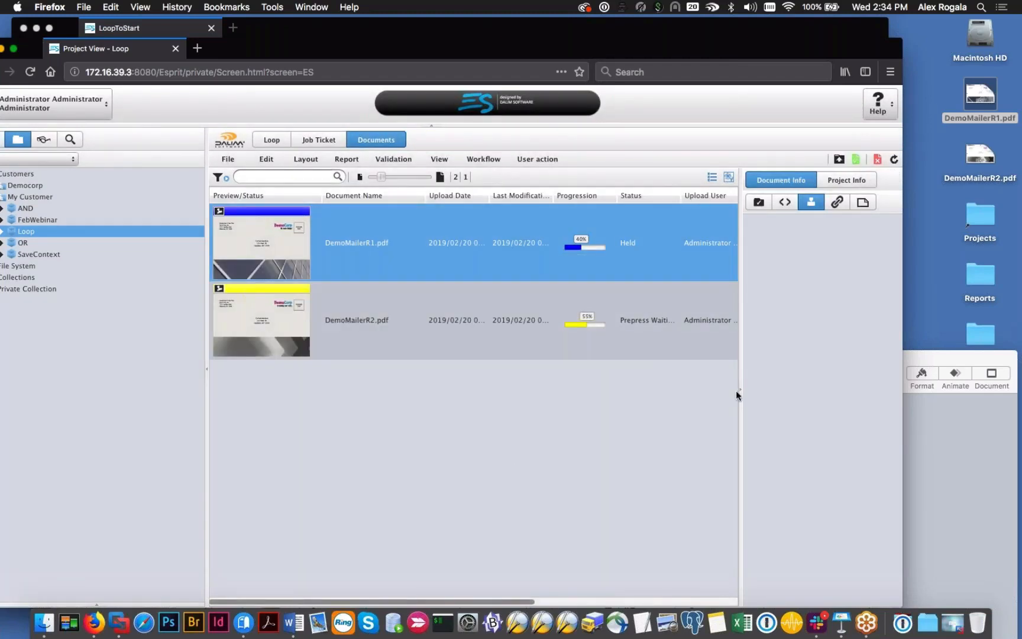
left_click_drag(739, 390, 797, 388)
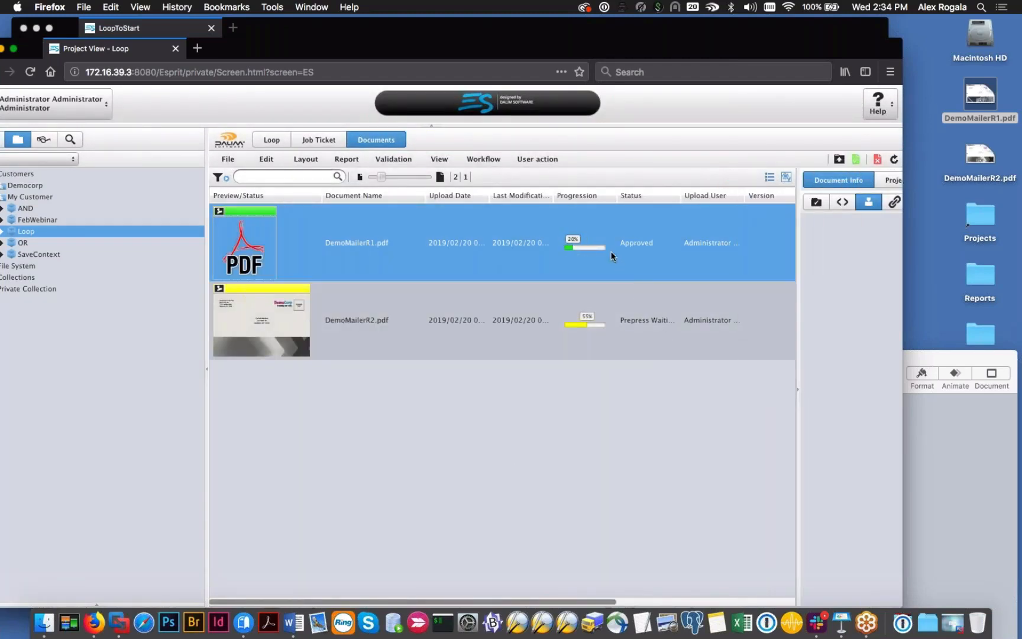
Step: Approve DemoMailerR1.pdf a second time, then open its workflow view and refresh the step statuses
mouse_move(260, 245)
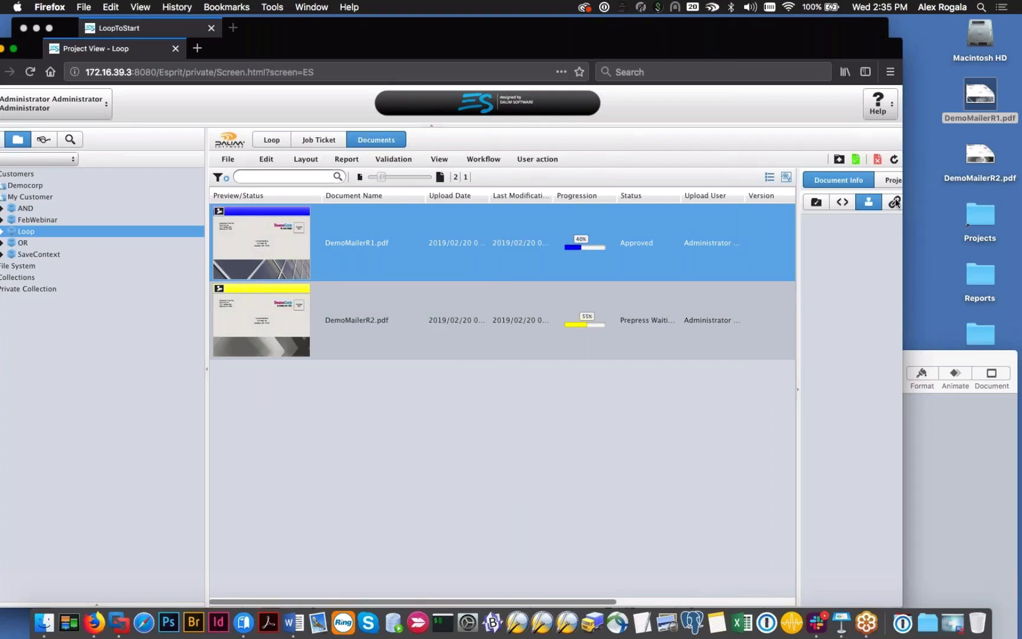
left_click(856, 159)
left_click(514, 497)
double_click(580, 228)
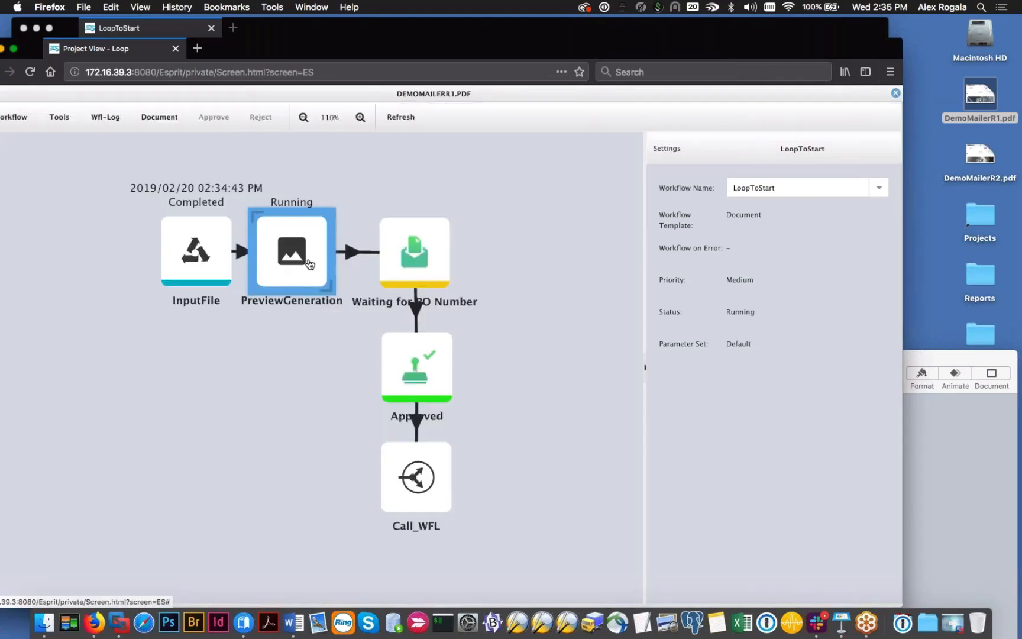
left_click(408, 117)
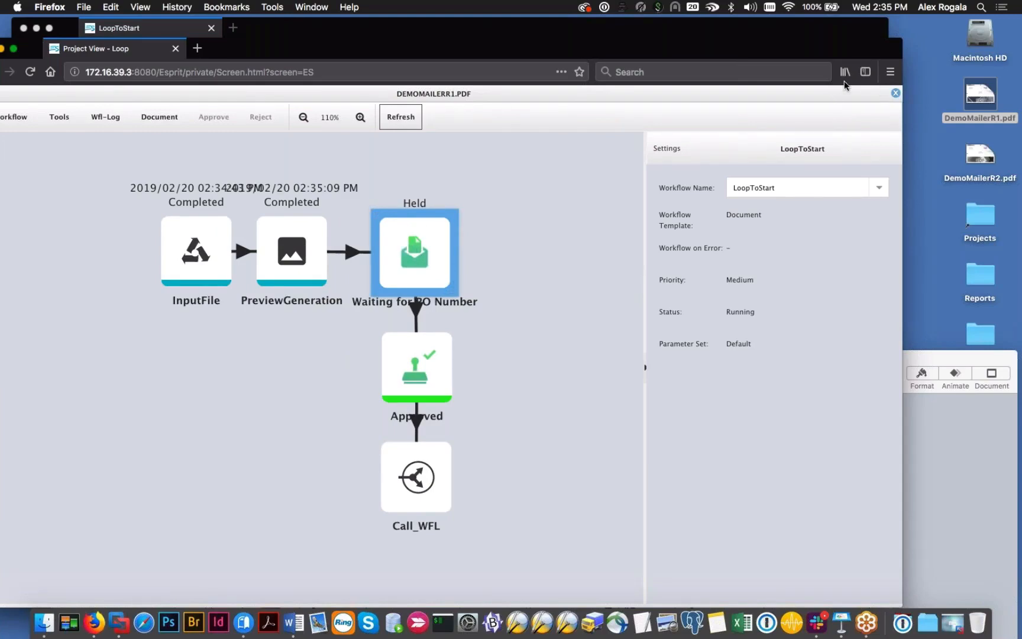
Step: Switch to the LoopToStart workflow editor window and examine the Waiting for PO Number milestone's settings and the workflow layout
left_click(808, 32)
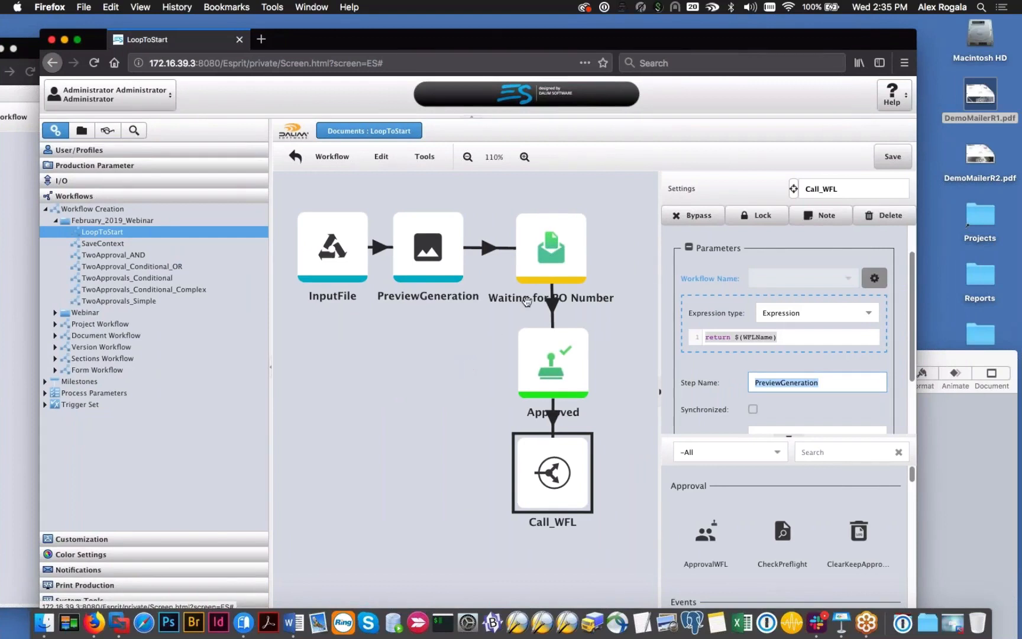
left_click(535, 260)
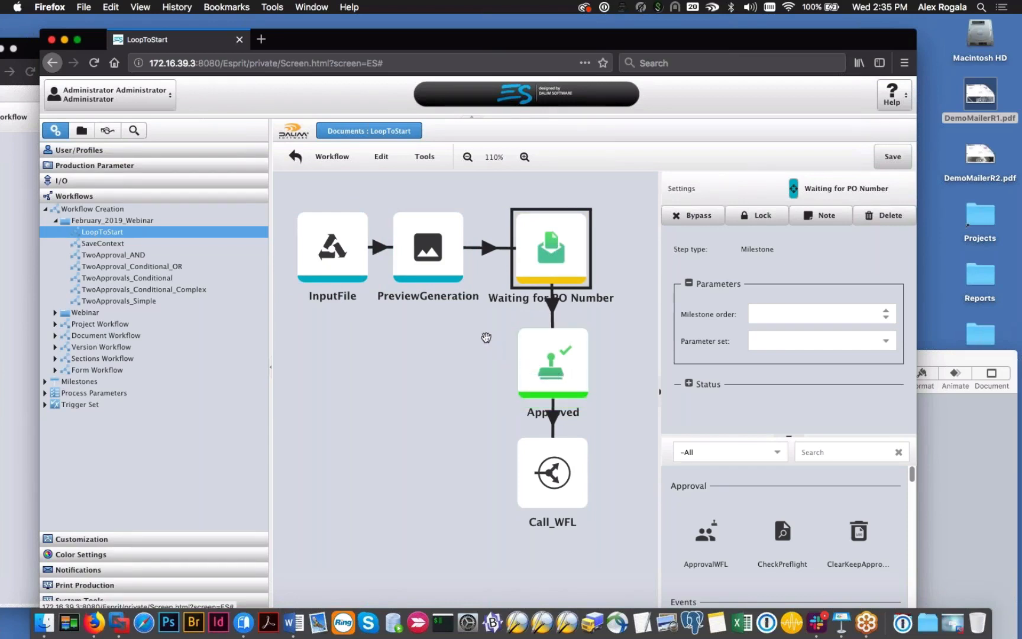
left_click(485, 338)
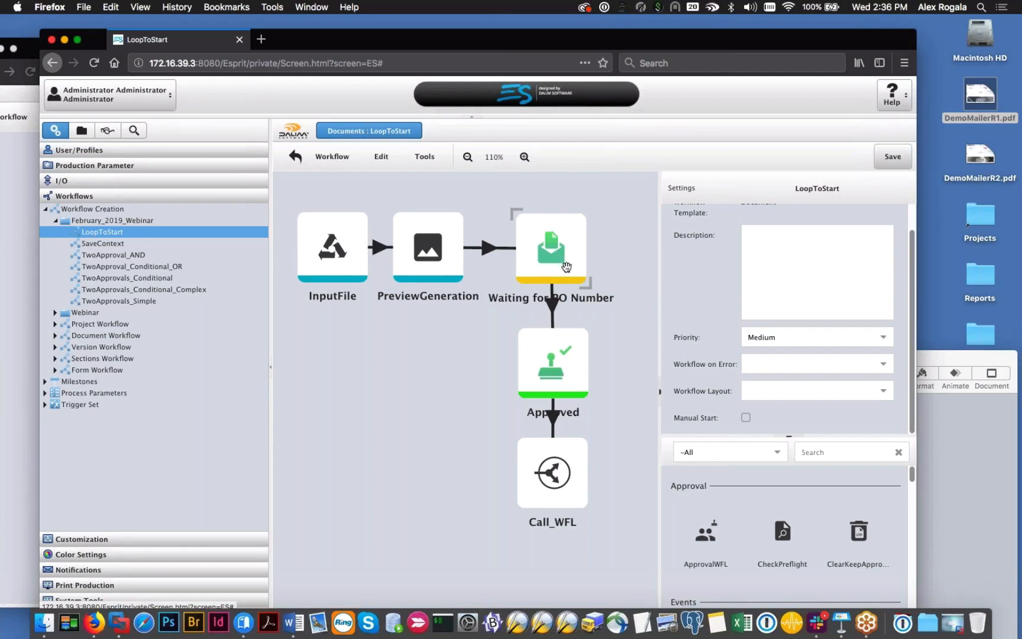
left_click(600, 315)
scroll(600, 316, "down", 5)
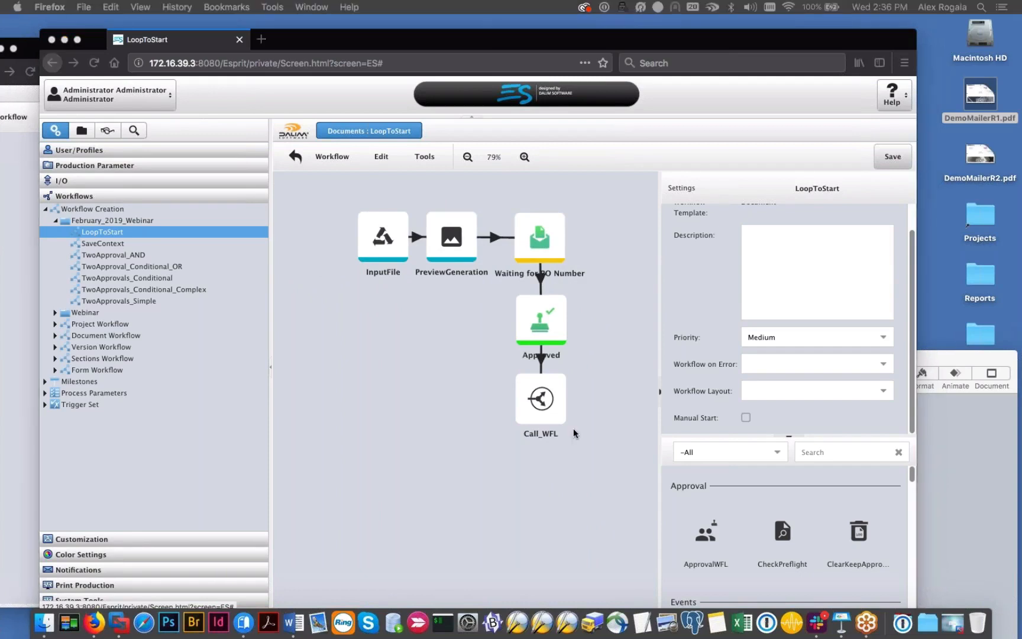
left_click_drag(576, 392, 545, 390)
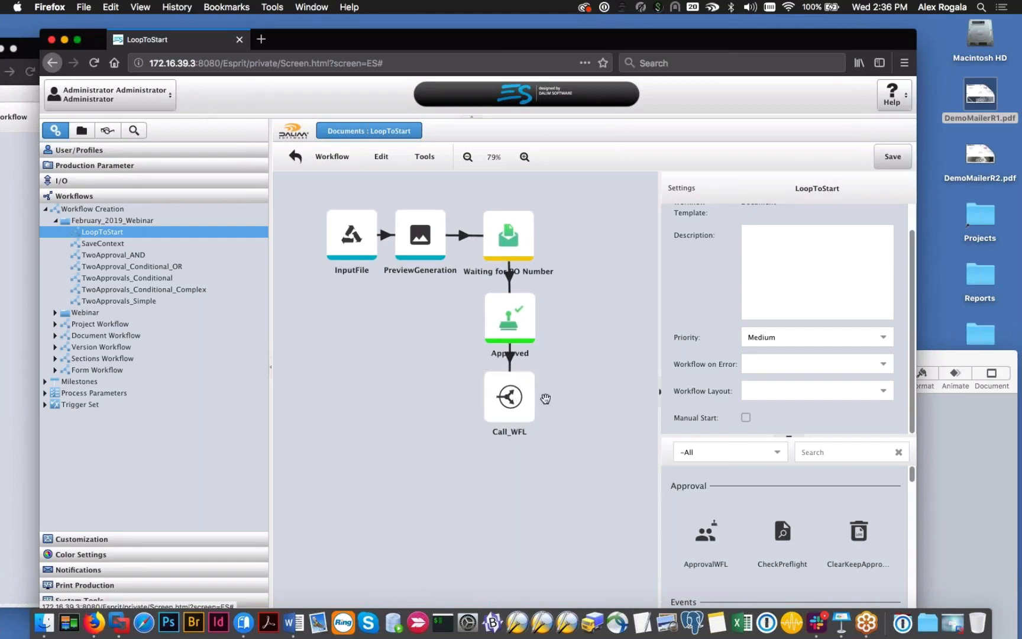
left_click_drag(552, 400, 539, 395)
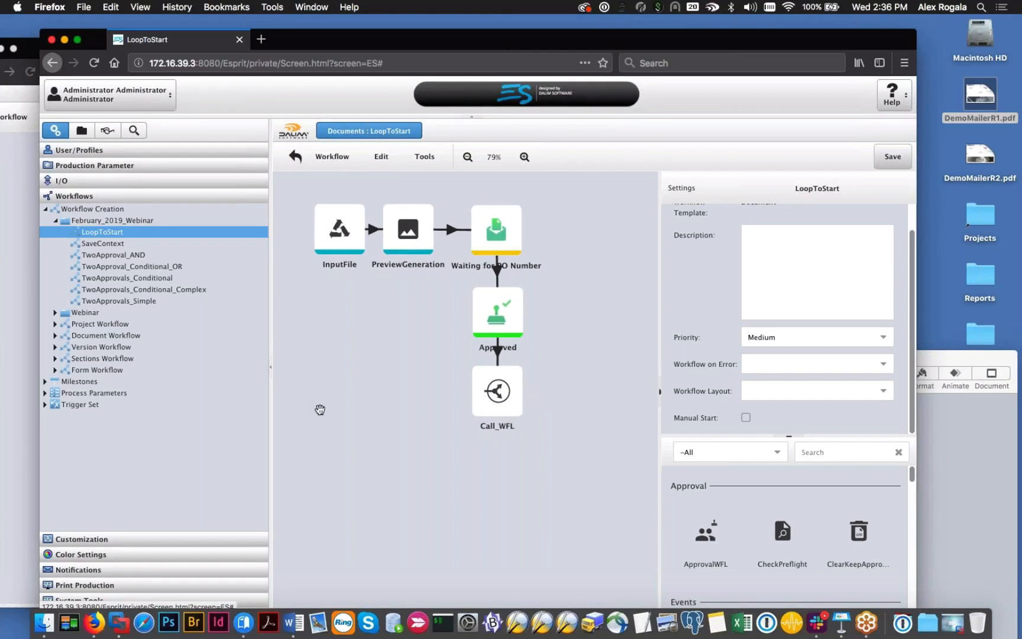
Step: Add the aaaaaa milestone to the empty area of the LoopToStart workflow below InputFile
mouse_move(325, 412)
left_mouse_down()
mouse_move(335, 380)
mouse_move(334, 421)
left_mouse_up()
right_click(317, 366)
mouse_move(325, 378)
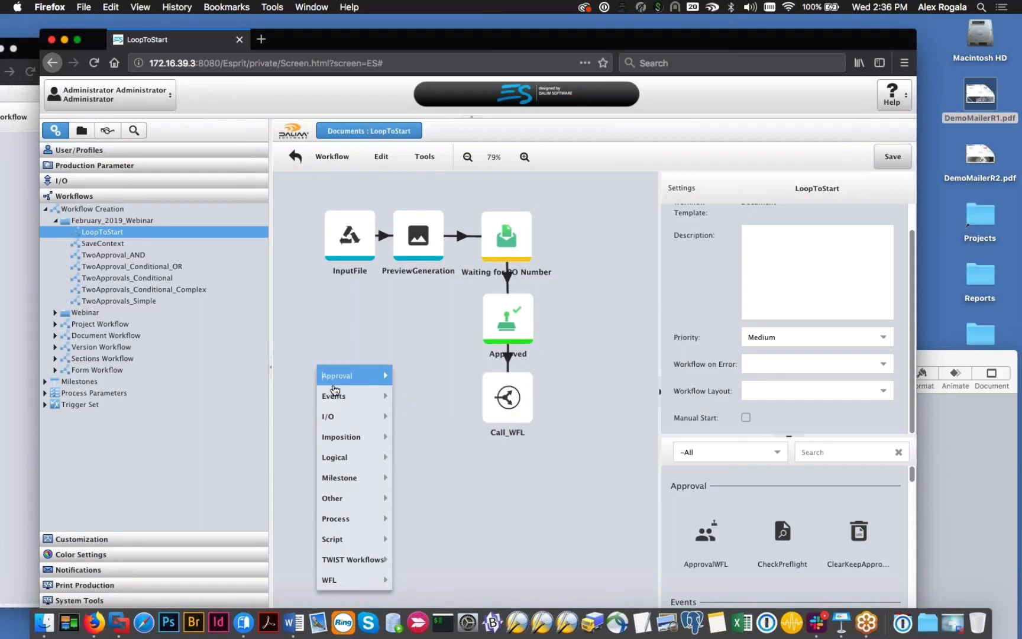
mouse_move(353, 391)
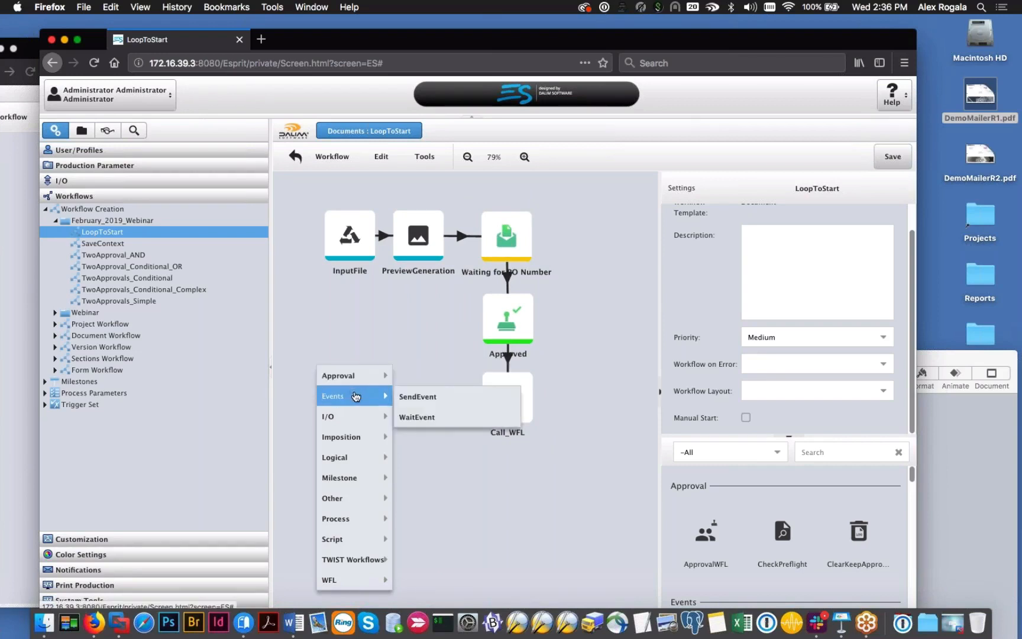
mouse_move(374, 473)
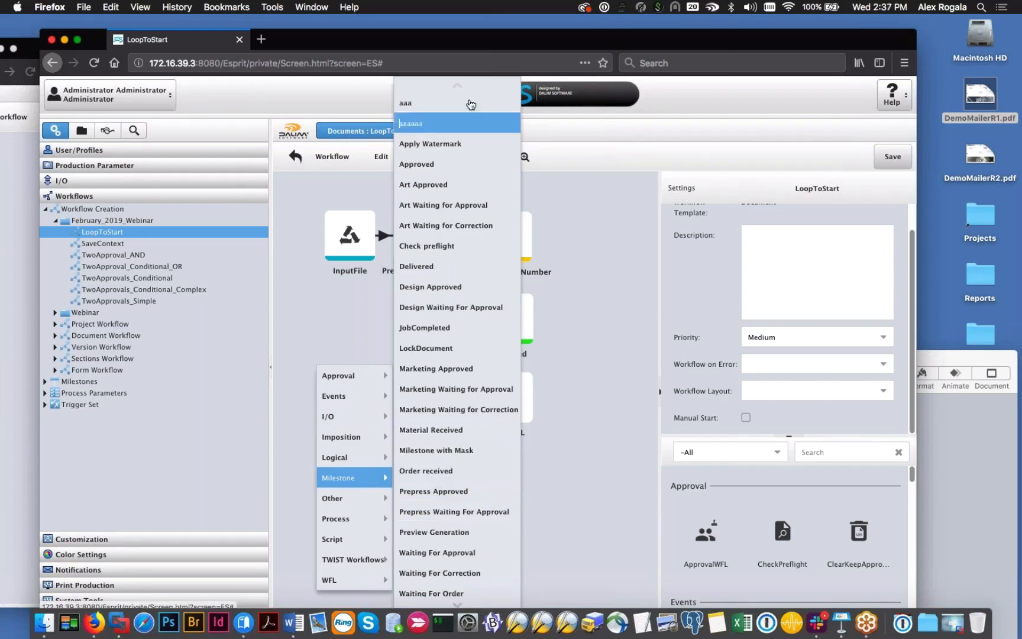
left_click(458, 123)
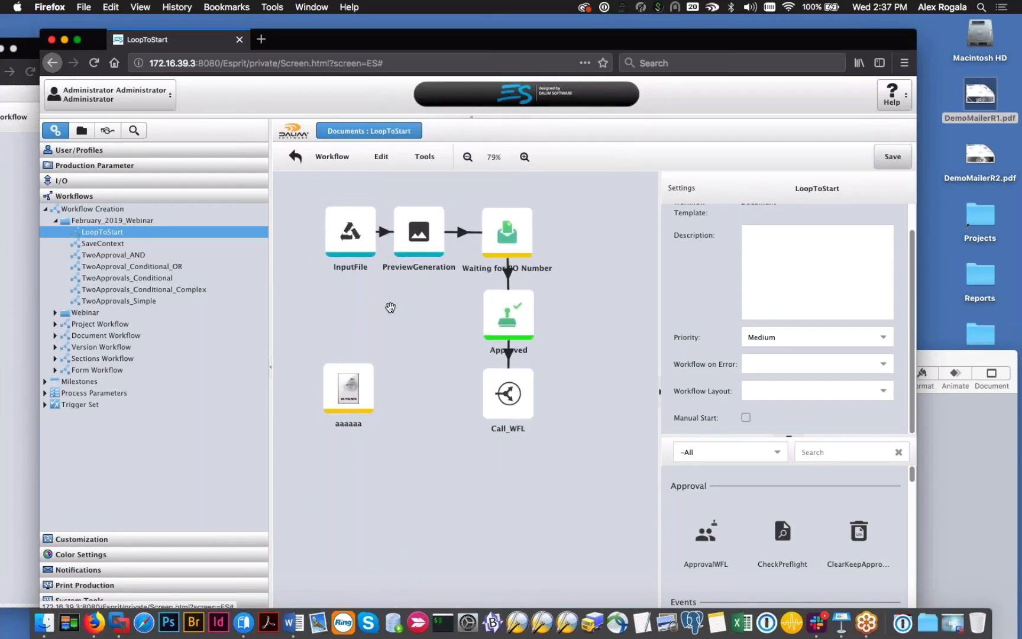
left_click_drag(341, 424, 338, 407)
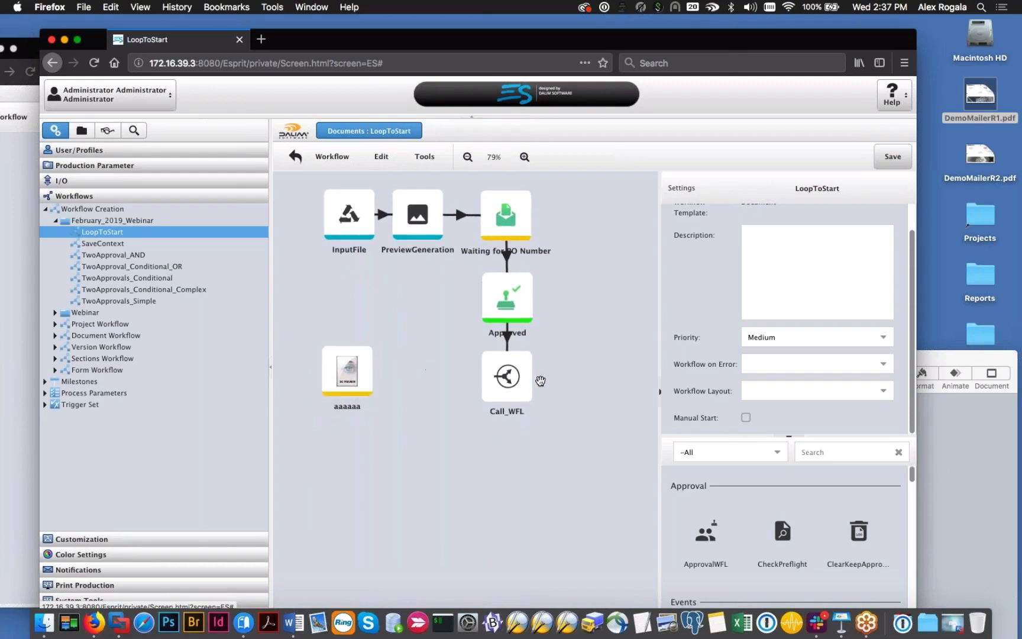
Step: Replace the Call_WFL step's Step Name with aaaa
left_click(506, 377)
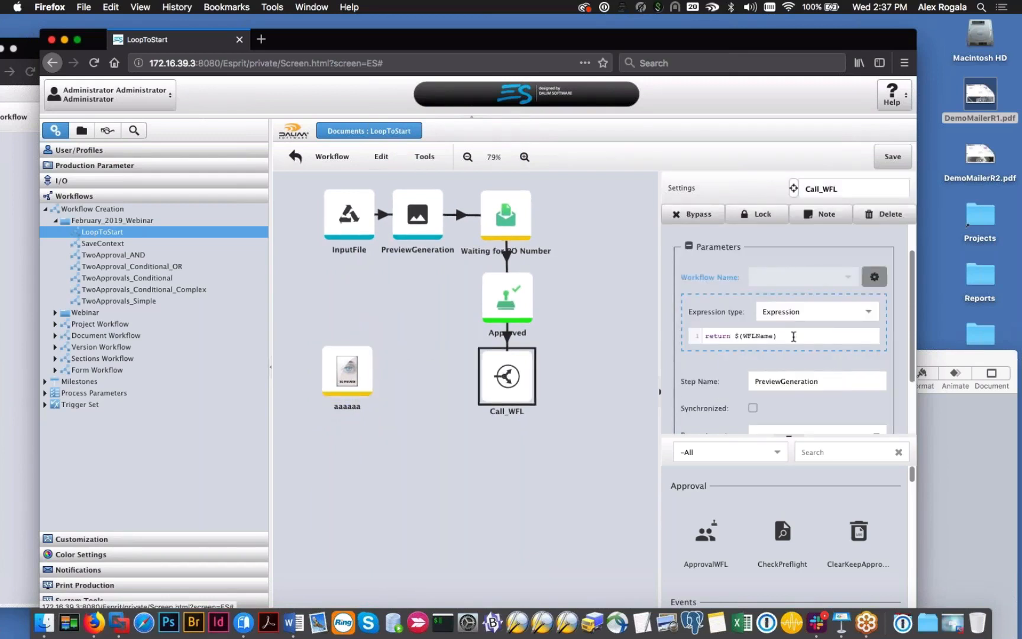
left_click(827, 380)
type("aaaa")
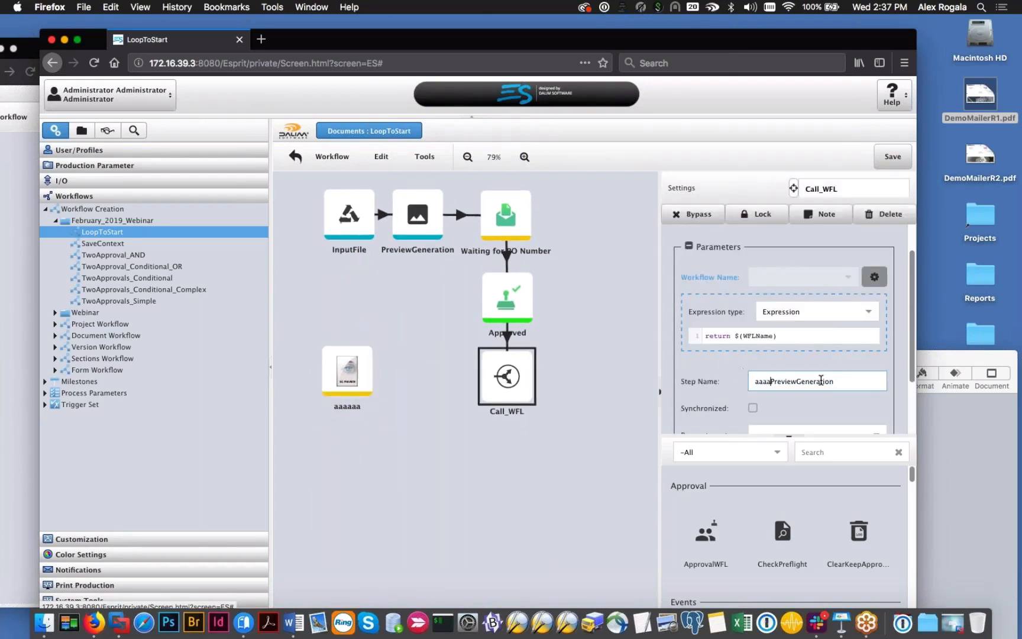
key("ctrl+k")
left_click(482, 438)
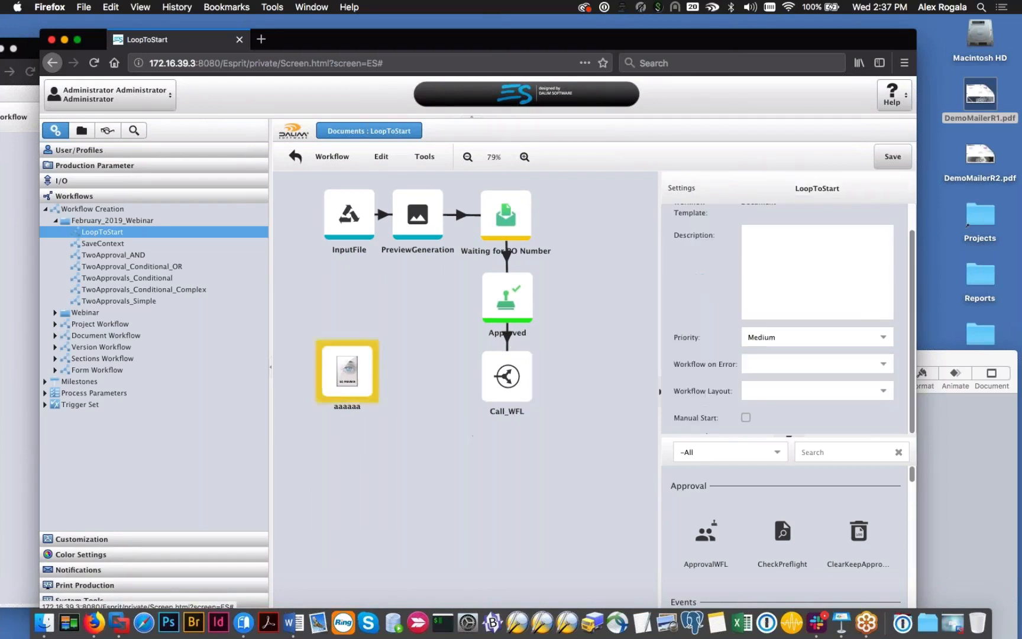
Step: Reposition the unlinked aaaaaa milestone below InputFile, leaving space between the two steps
left_click_drag(355, 371, 369, 374)
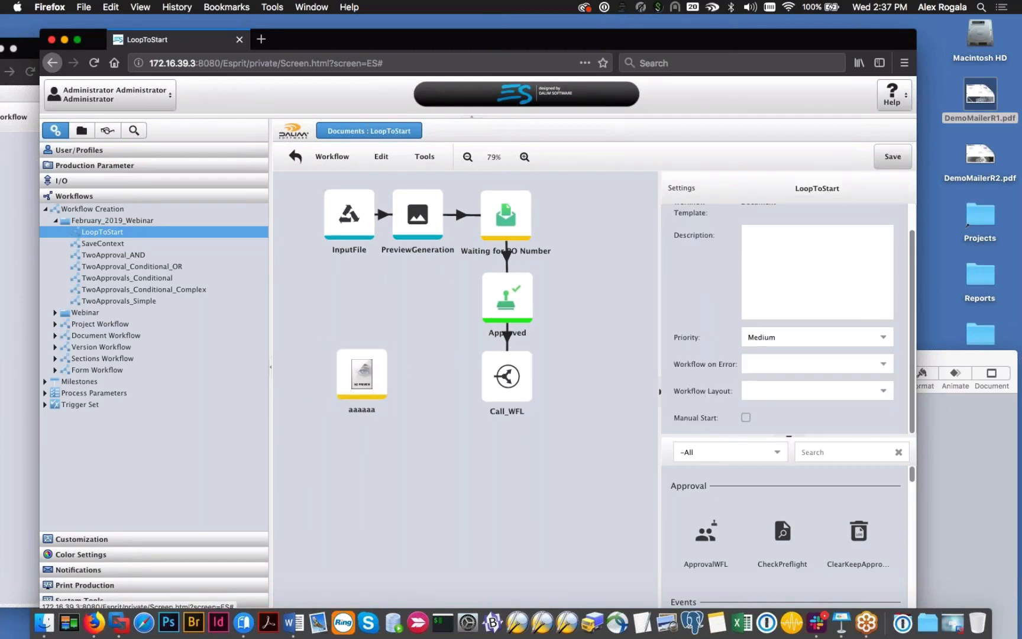
left_click(338, 231)
left_click_drag(353, 371, 338, 382)
Step: Add a WFL Node step to the workflow between InputFile and the aaaaaa milestone
right_click(335, 310)
left_click(347, 323)
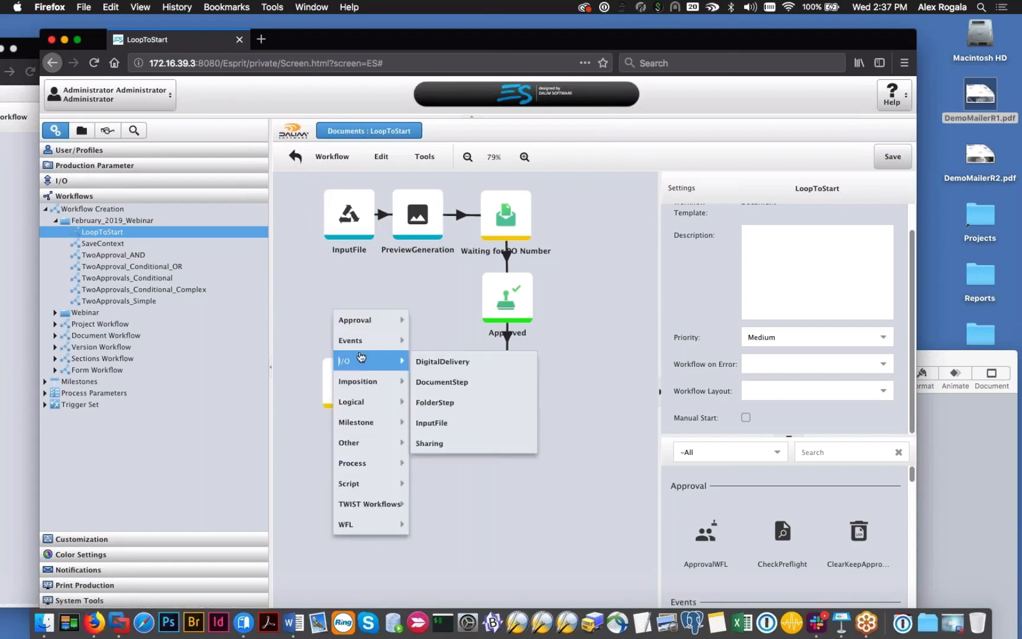
mouse_move(381, 440)
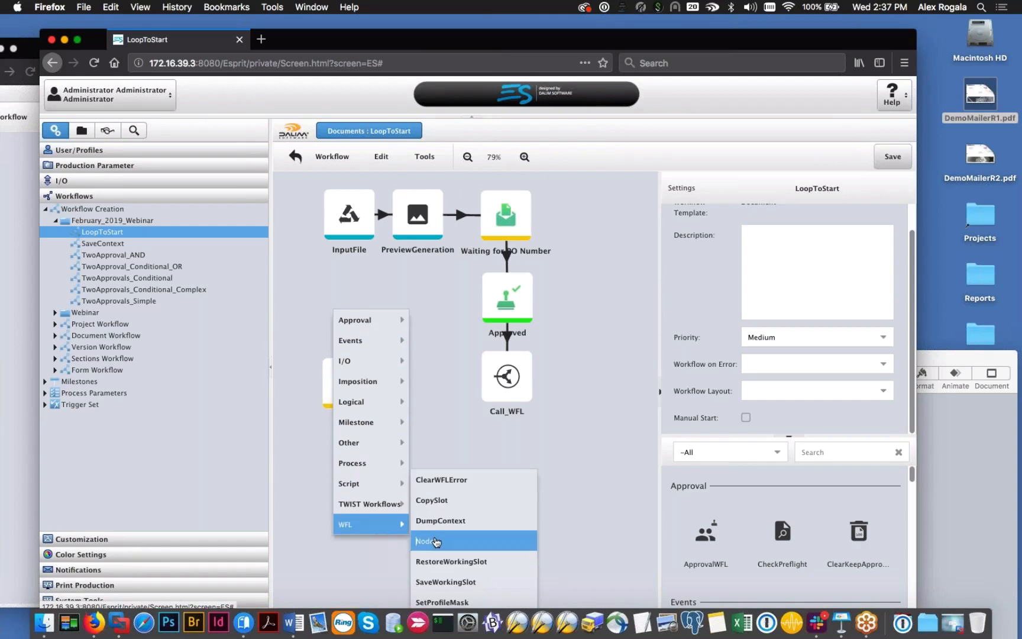
left_click(440, 538)
left_click(366, 349)
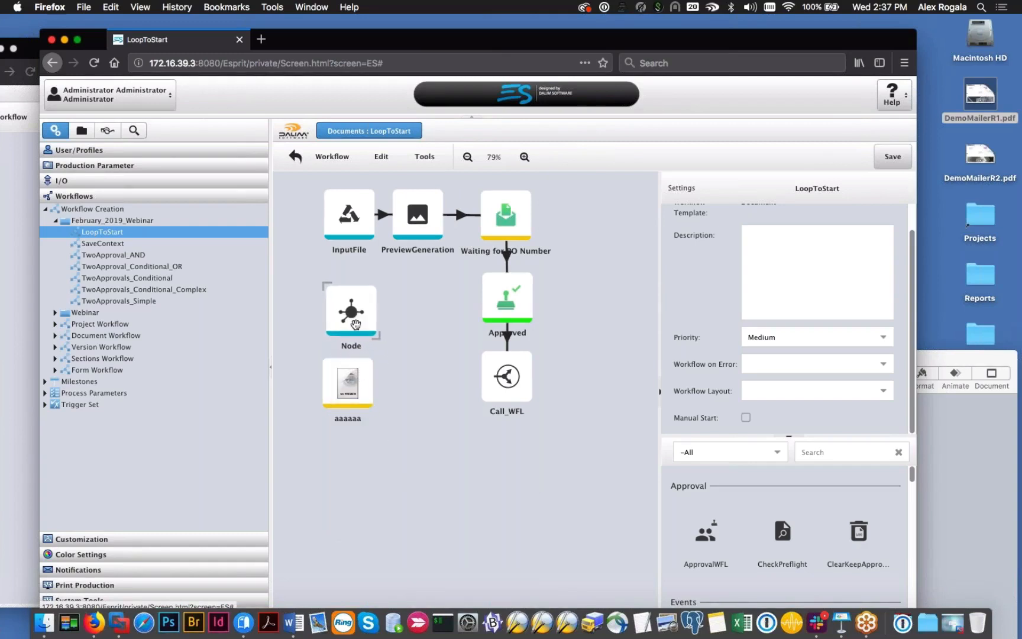
Step: Link InputFile to Node and Node to the aaaaaa milestone, and select the link between InputFile and Node
left_click_drag(349, 249, 351, 380)
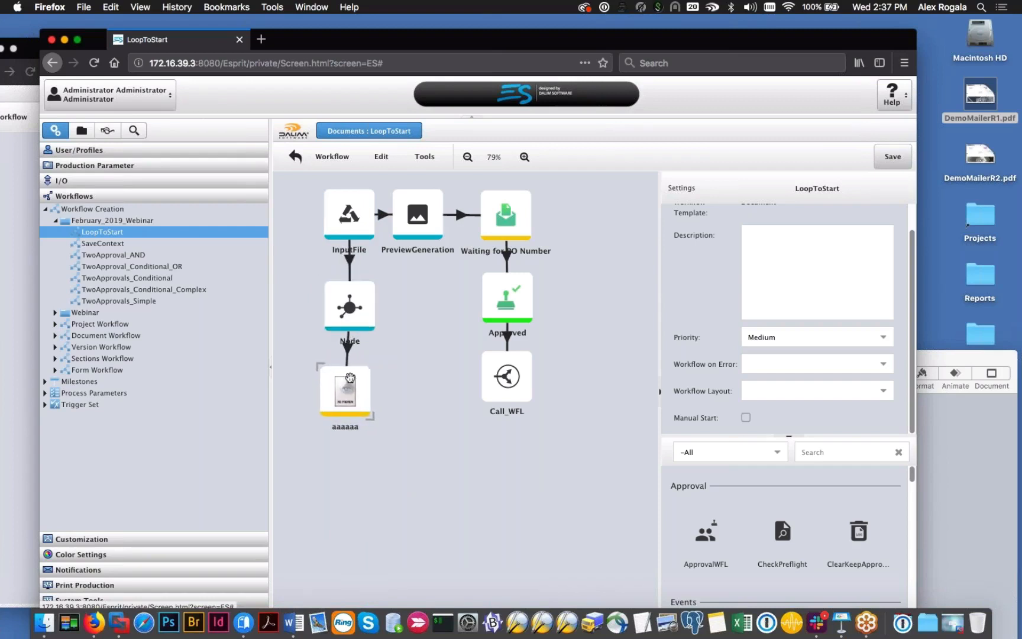
left_click(355, 264)
left_click(778, 249)
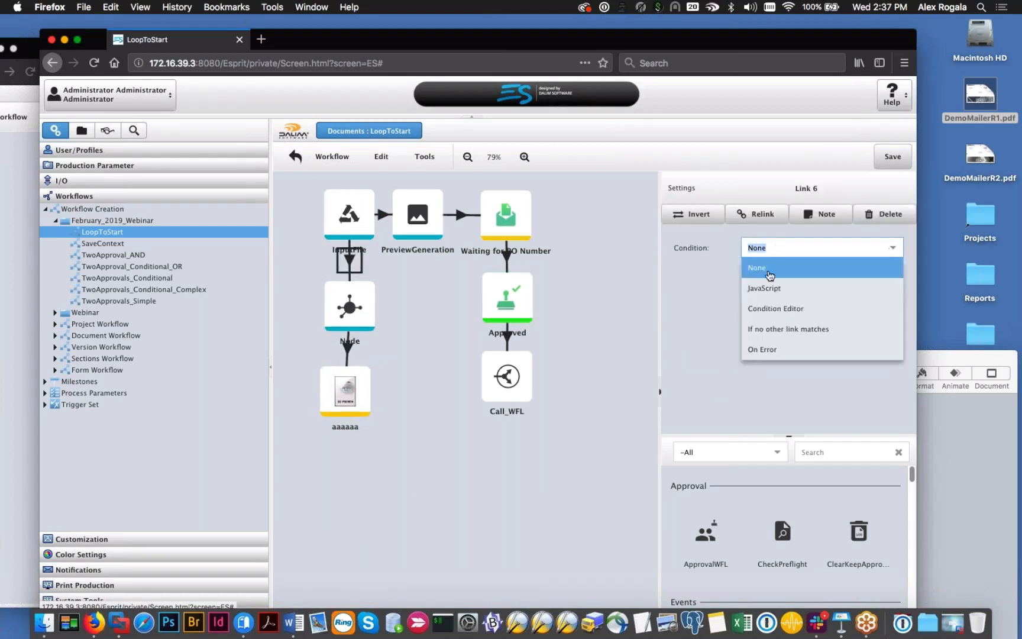
left_click(769, 307)
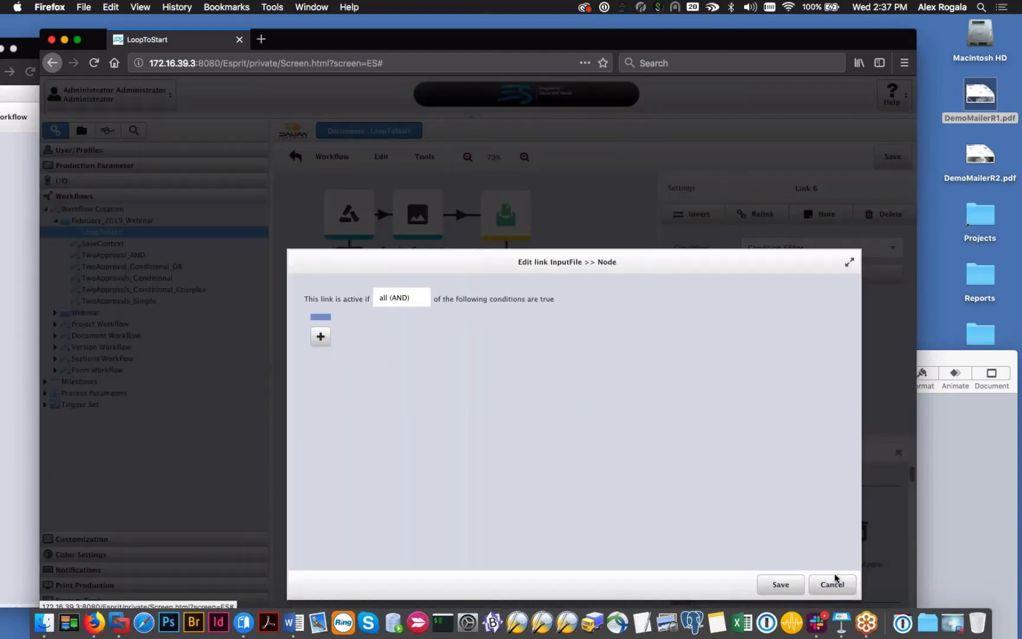
left_click(832, 582)
Step: Give the link from InputFile to Node a JavaScript condition containing return "false"; and save it
left_click(778, 249)
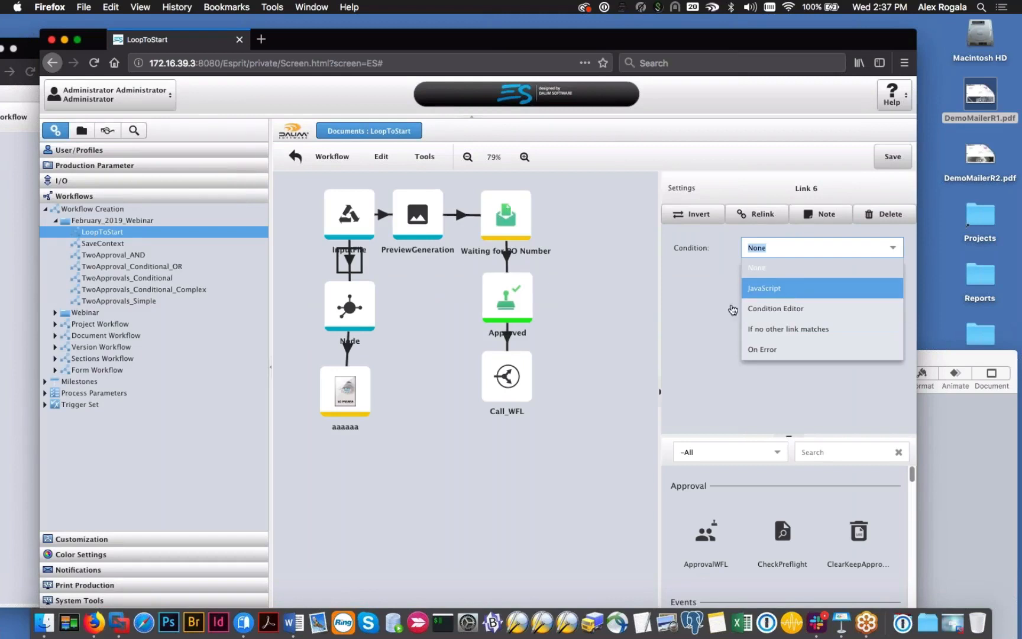
left_click(733, 286)
type("return \"false\";")
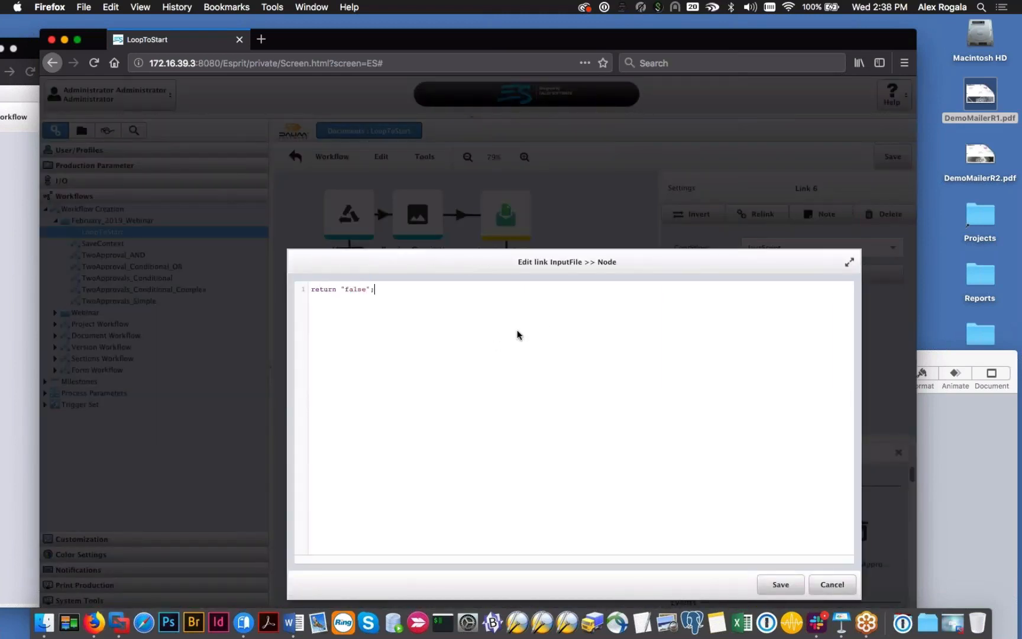
left_click(780, 584)
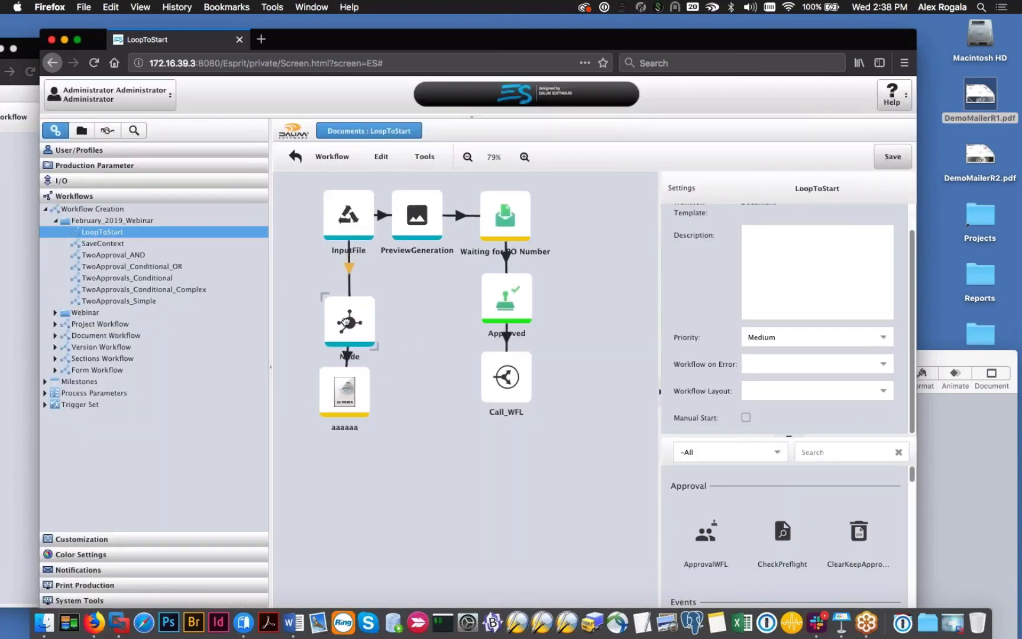
Step: Reposition Node and the aaaaaa milestone so they line up in an evenly spaced column below InputFile
left_click(346, 394)
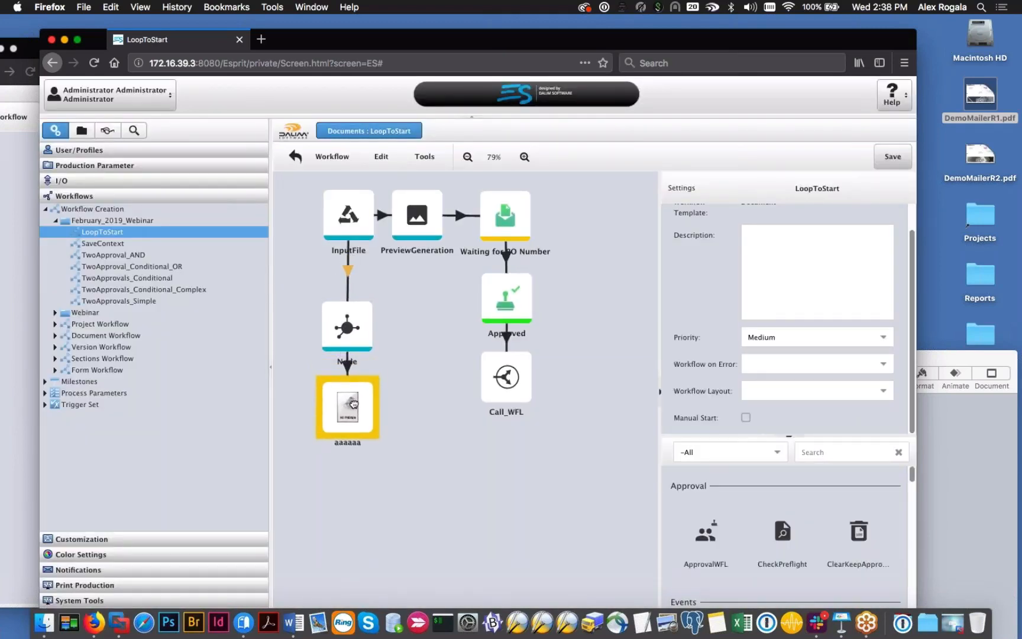
left_click(362, 226)
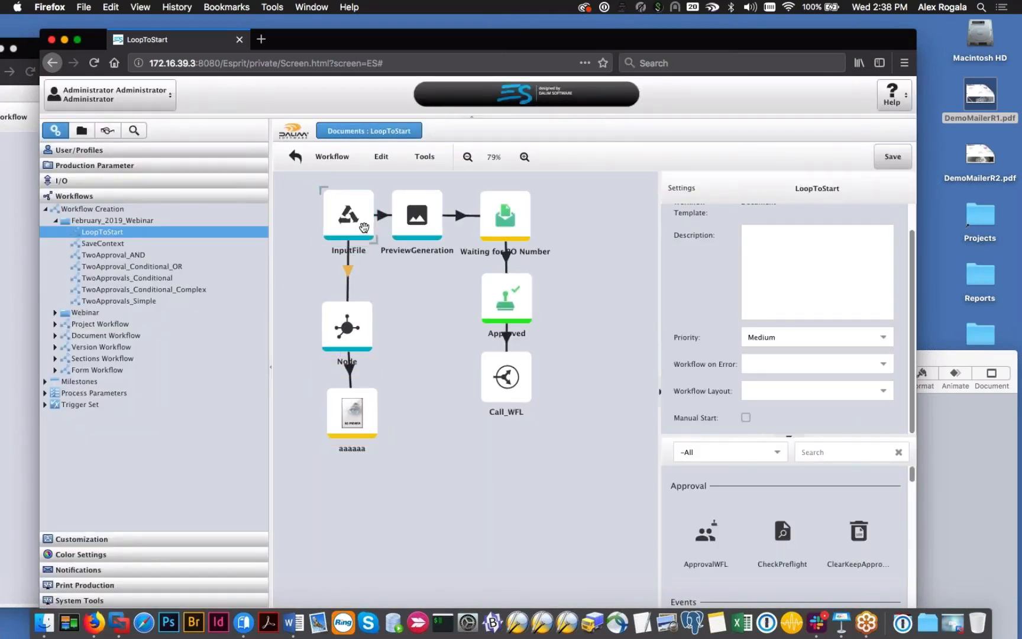
left_click(349, 273)
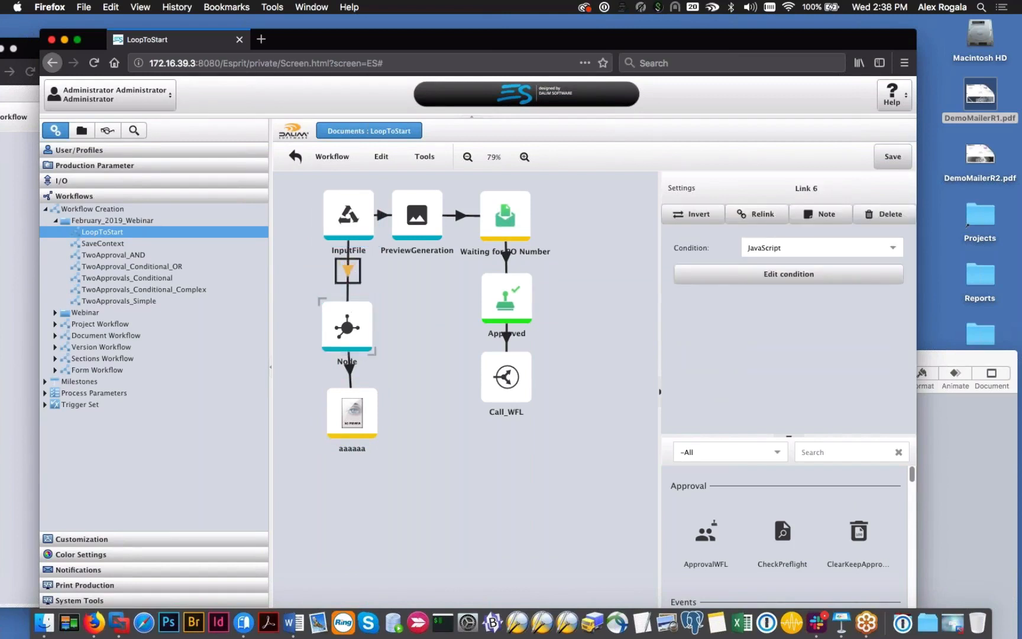
left_click(353, 326)
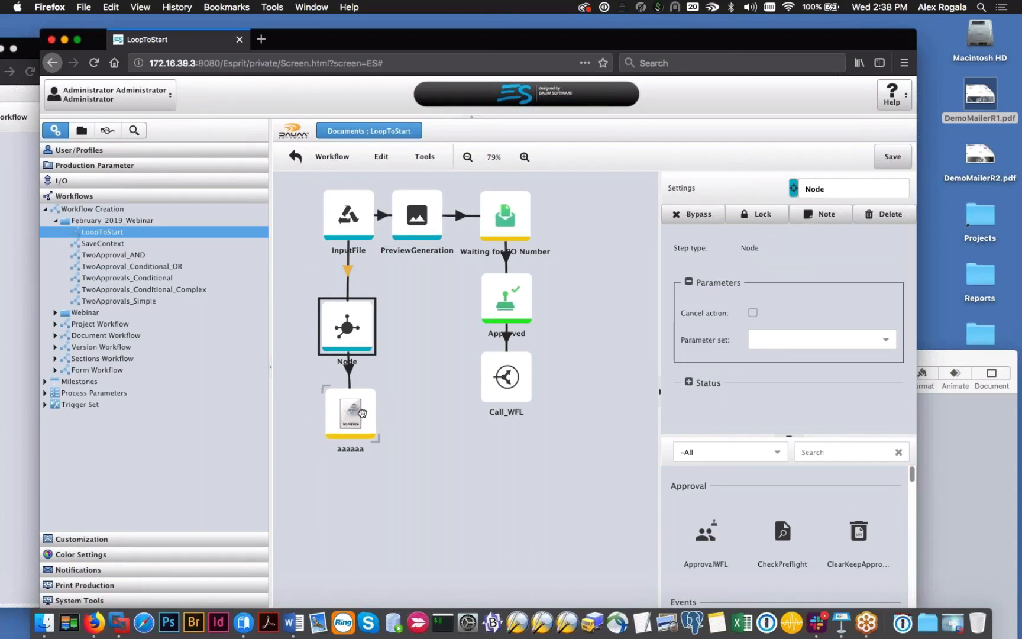
left_click_drag(361, 413, 361, 417)
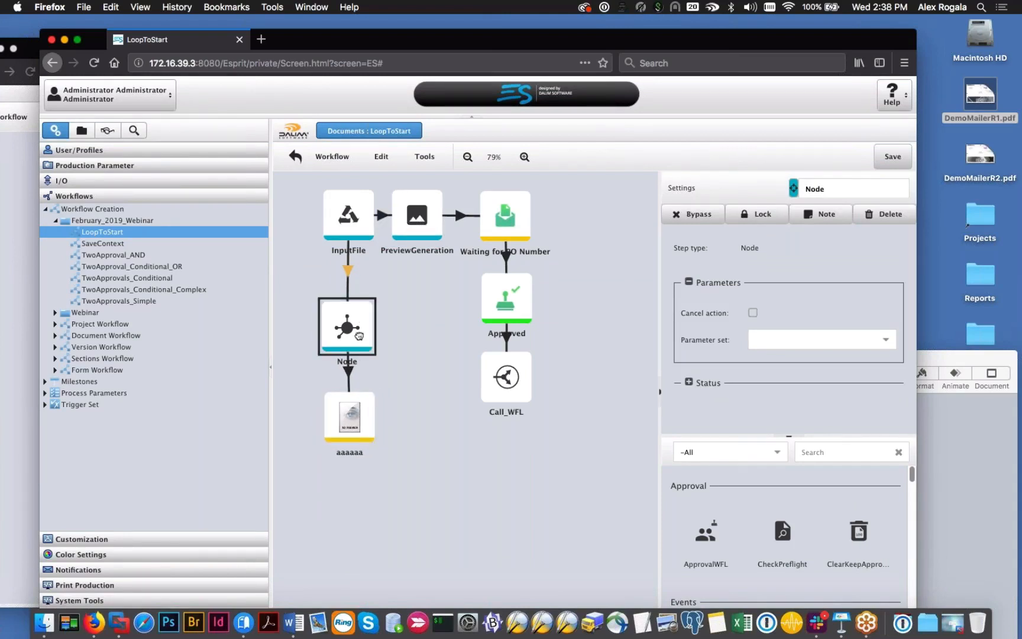
left_click_drag(359, 335, 358, 329)
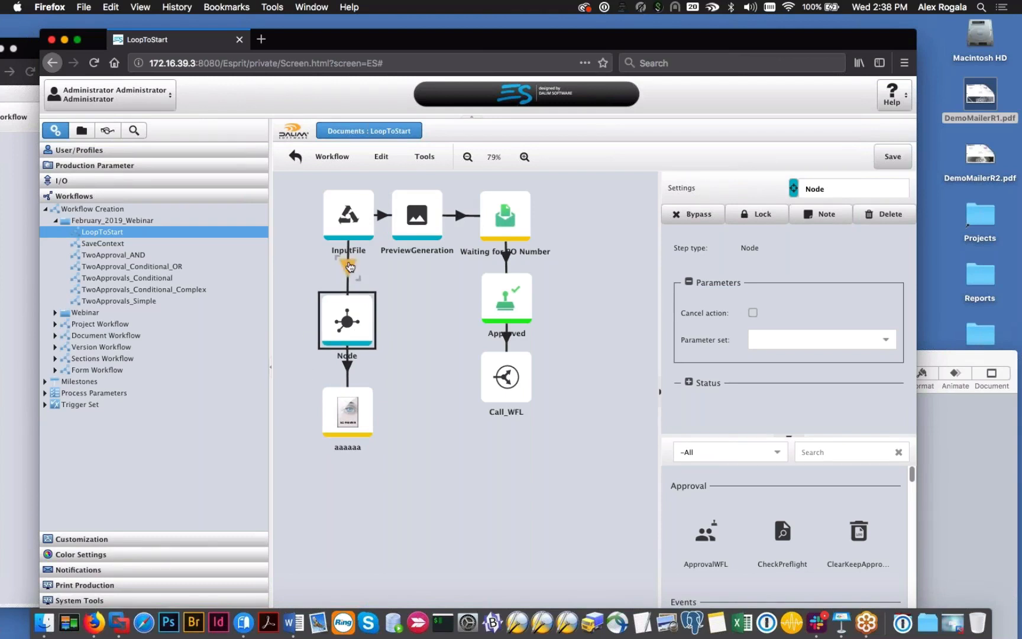
Step: Enable Cancel action for the Node step and open the Call_WFL step's settings
left_click(347, 367)
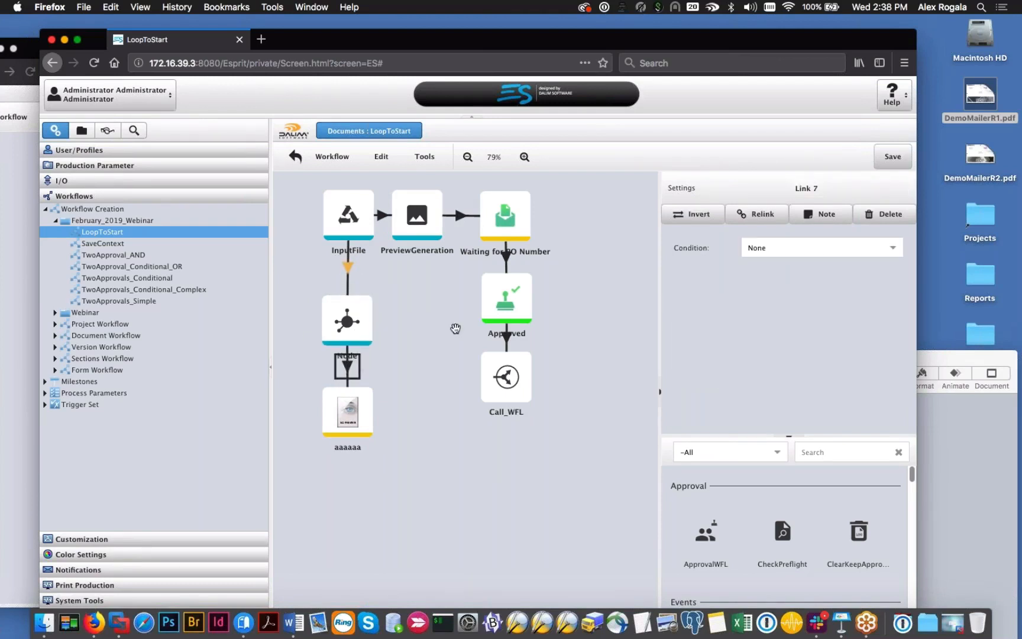
left_click(344, 316)
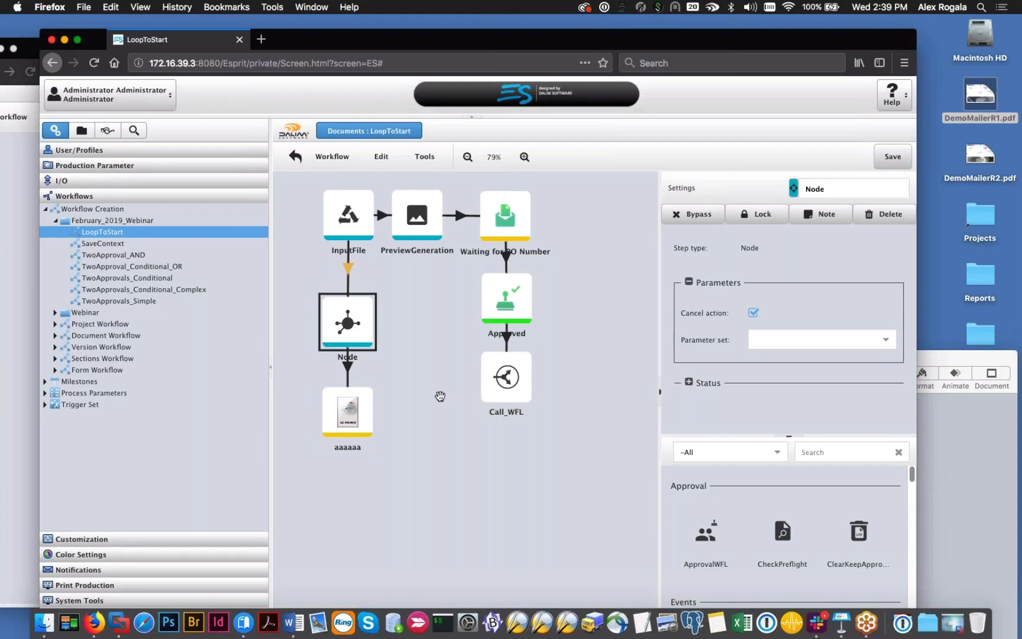
left_click(482, 388)
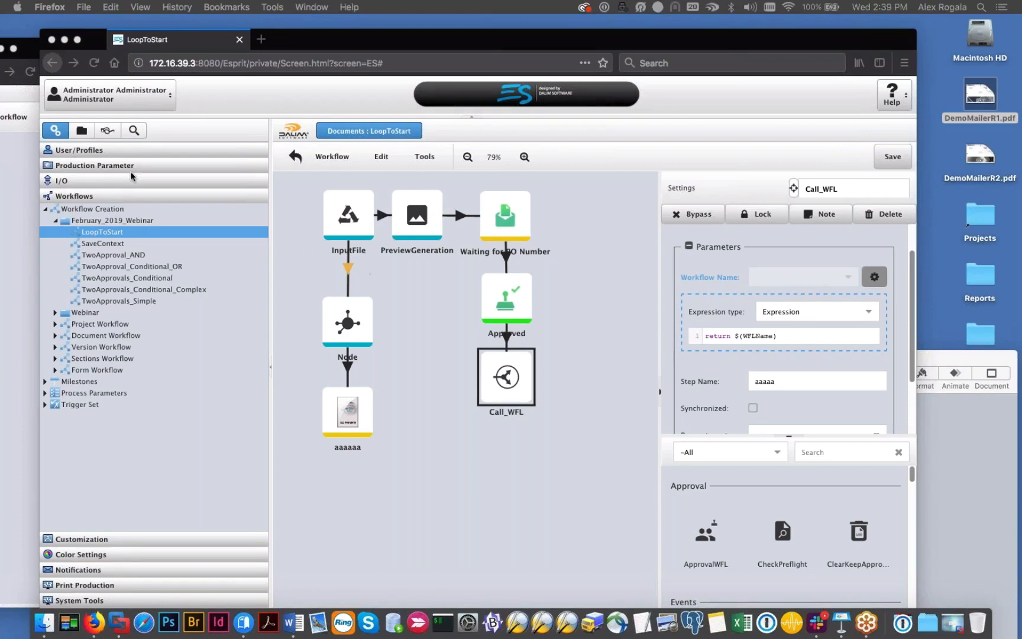
Step: Leave the LoopToStart workflow and open the workflow of DemoMailerR1.pdf in the FebWebinar project
left_click(81, 131)
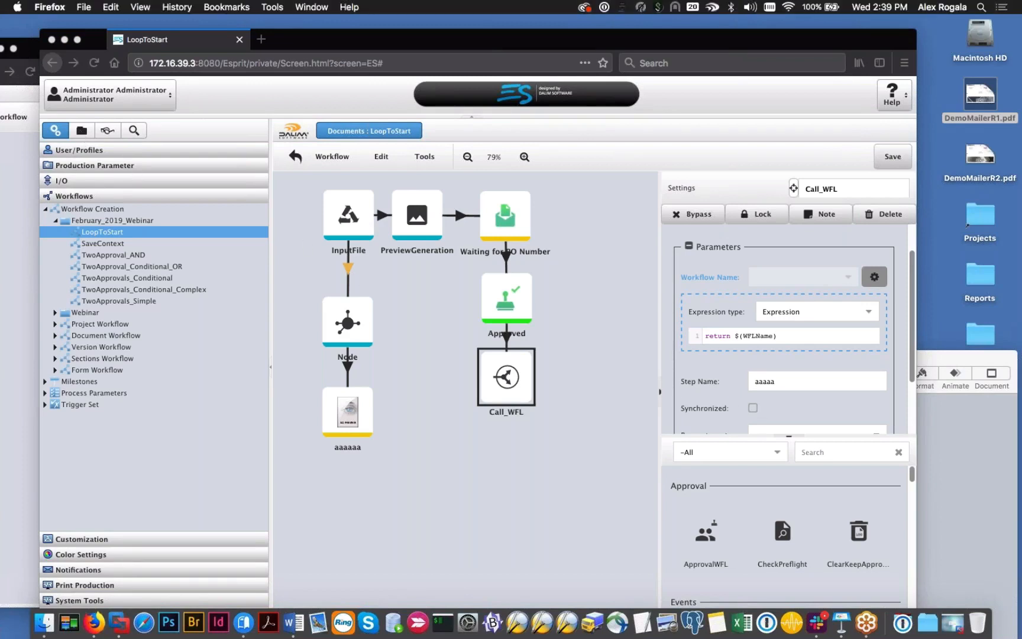
left_click(480, 366)
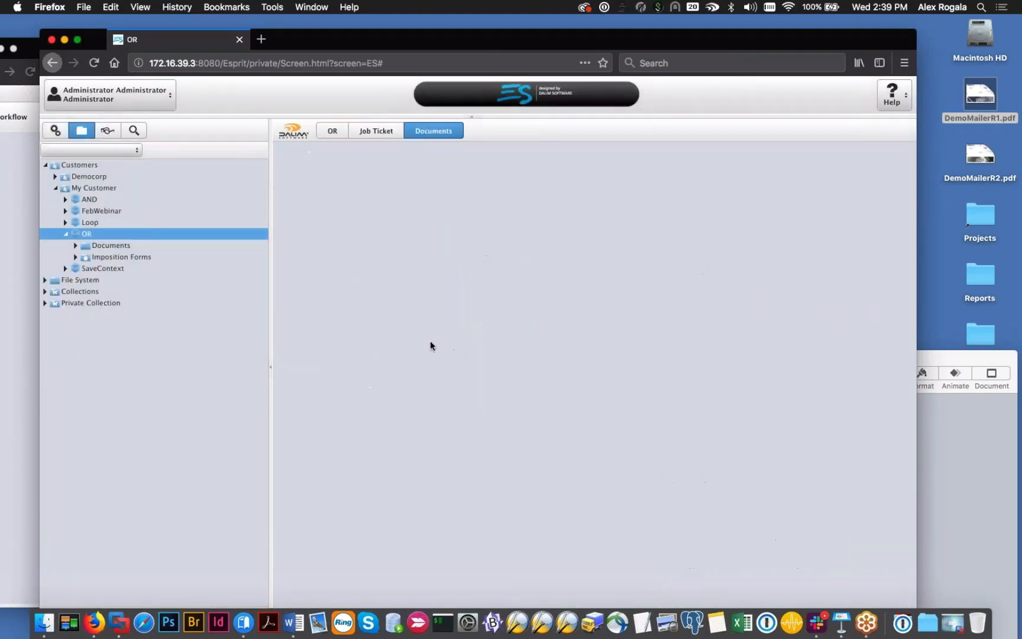
left_click(138, 210)
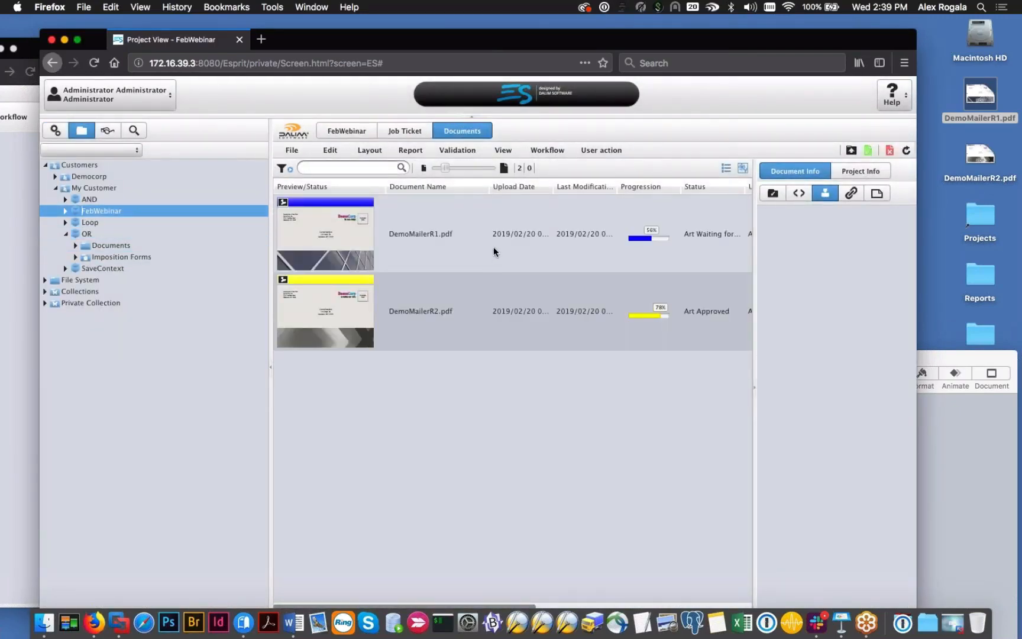
double_click(493, 247)
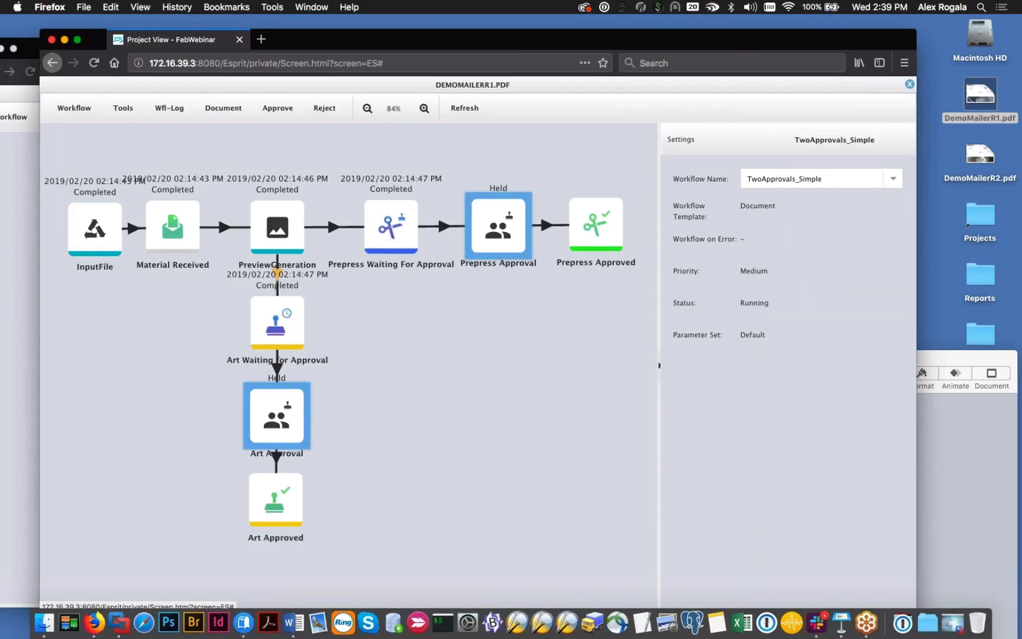
Step: Examine the workflow variables in the Art Approval step's context, including link1_ifConditionMet and link1_printLocation, and close the document's workflow
left_click(293, 415)
left_click(174, 108)
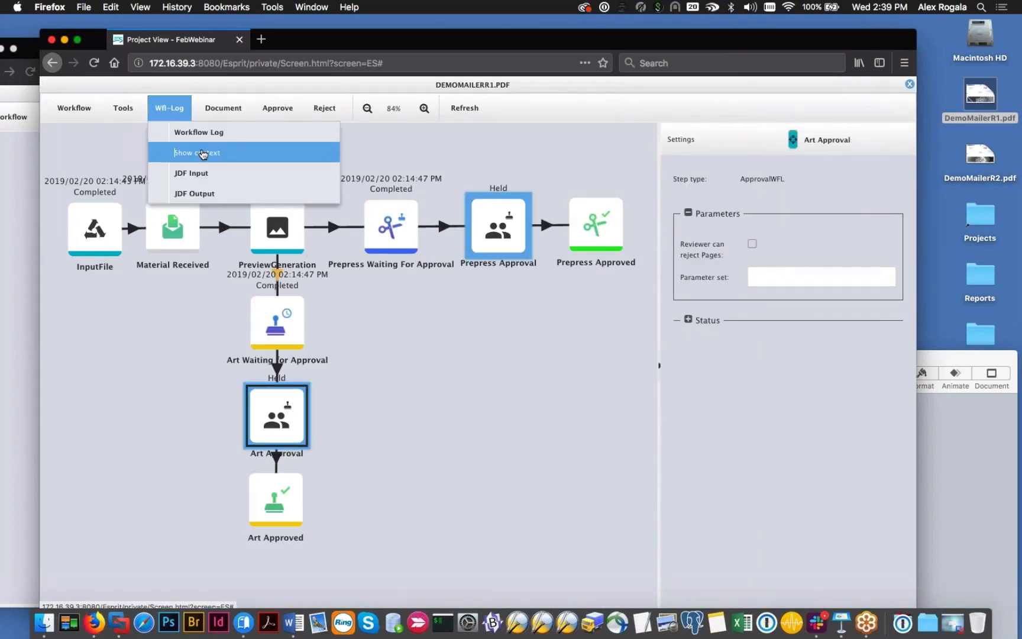
left_click(202, 154)
left_click(354, 216)
left_click(241, 253)
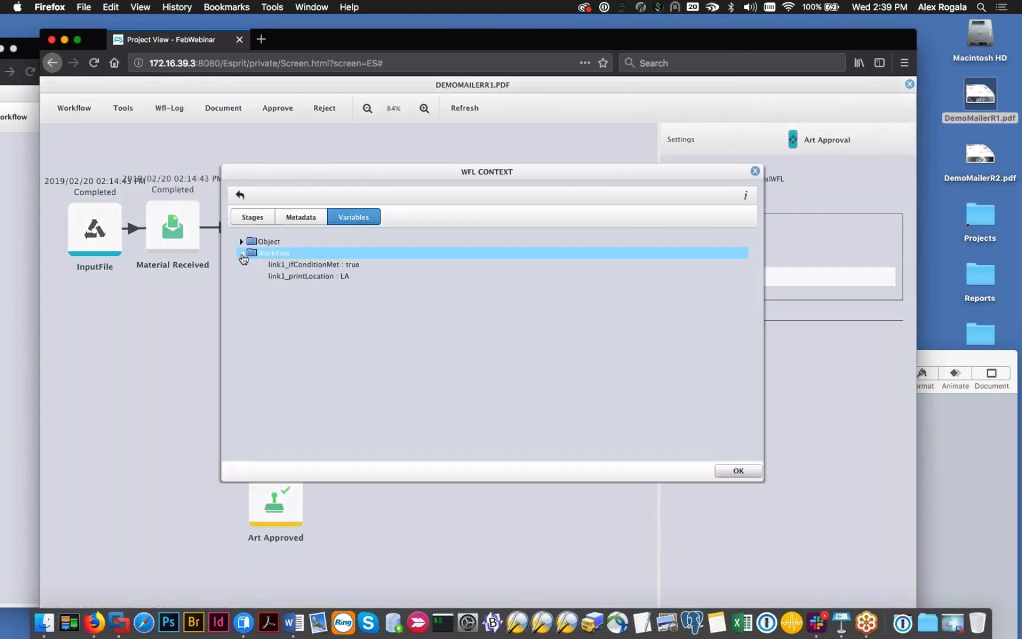
left_click(329, 264)
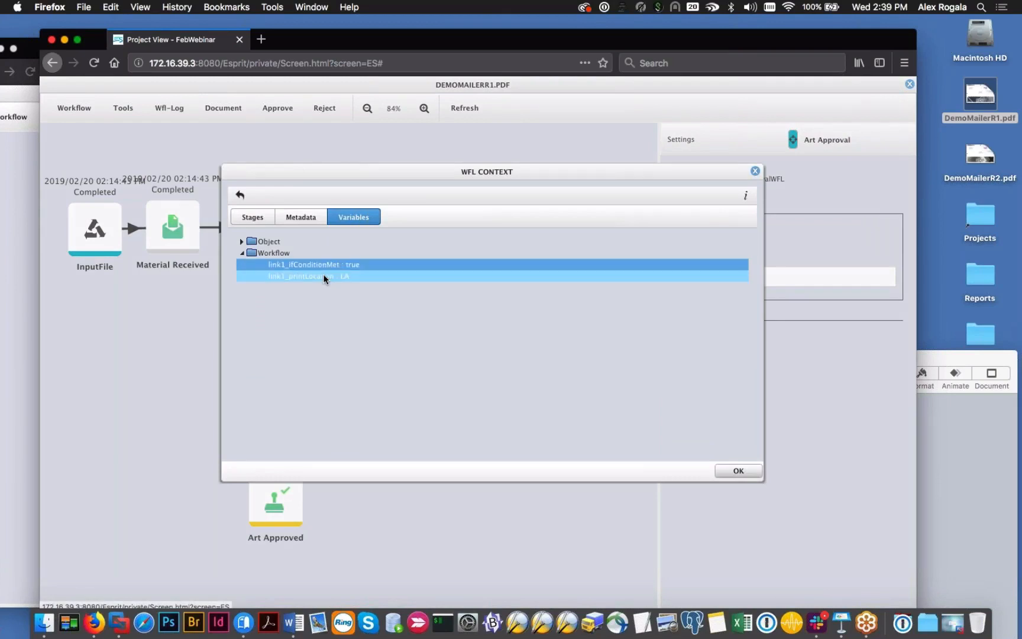
left_click(323, 274)
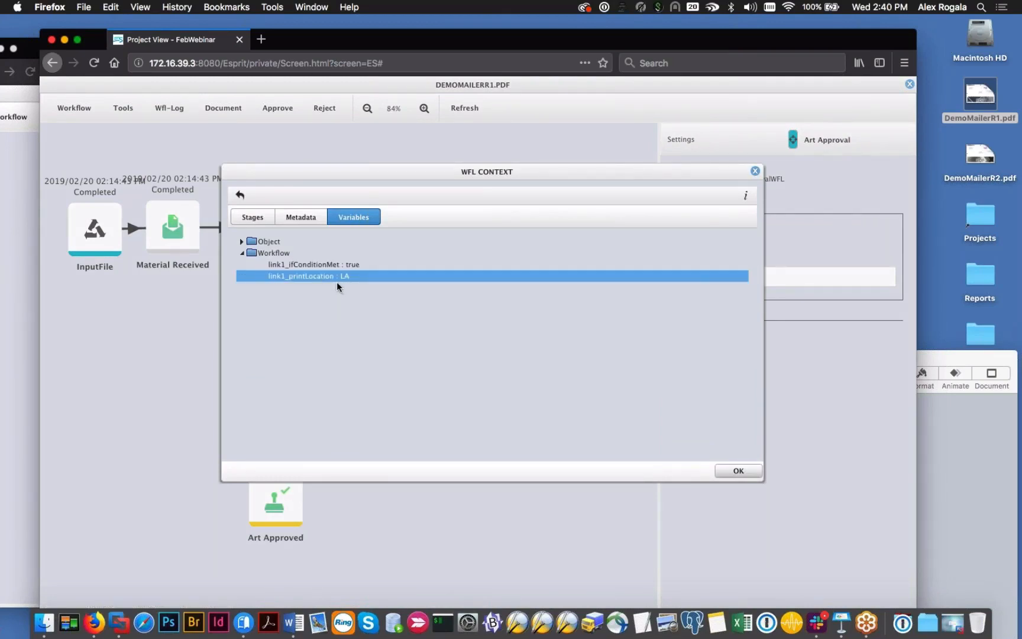
left_click(738, 470)
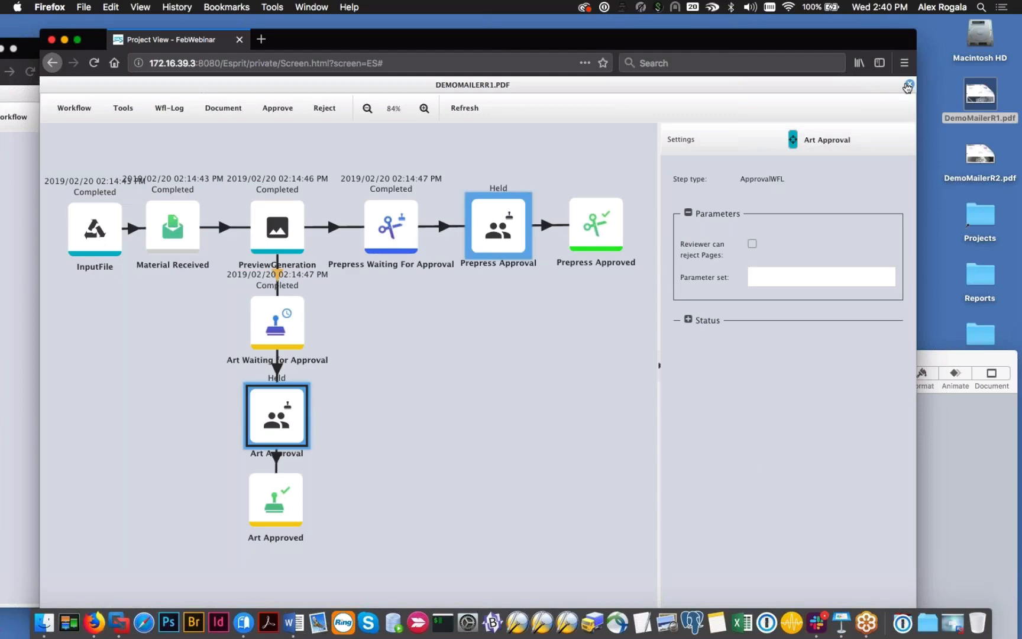
left_click(907, 85)
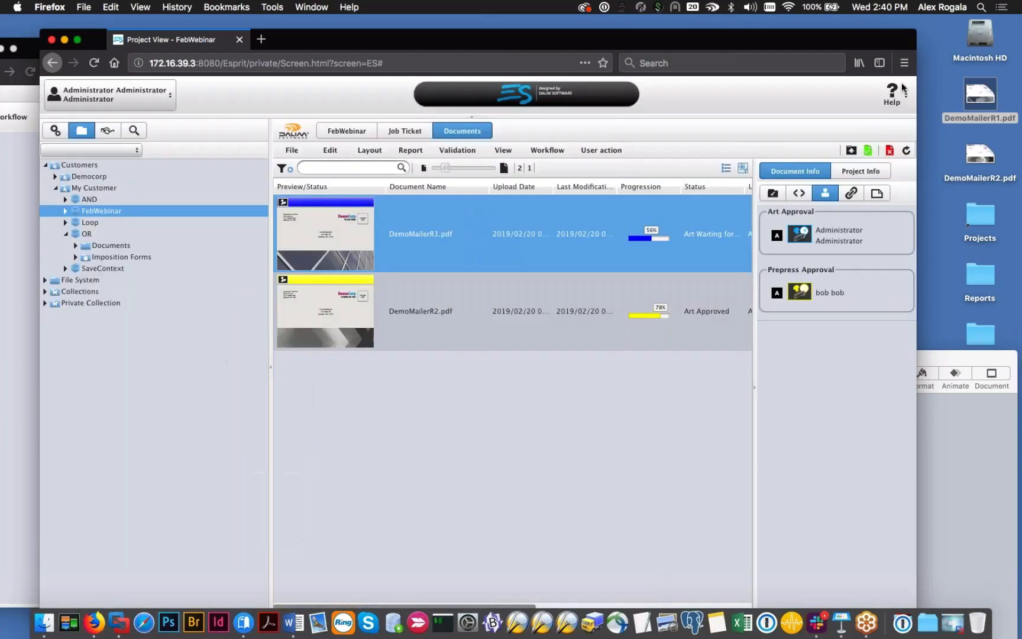
Step: Upload DemoMailerR2.pdf to the SaveContext project and refresh the document list
left_click(98, 270)
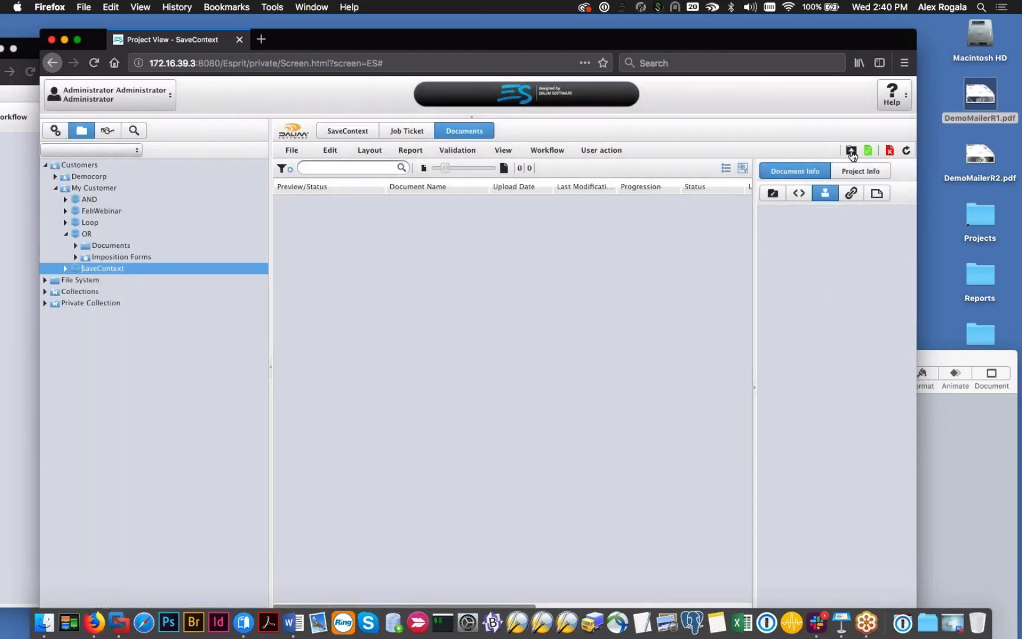
left_click(851, 150)
left_click_drag(980, 157, 396, 260)
left_click(547, 535)
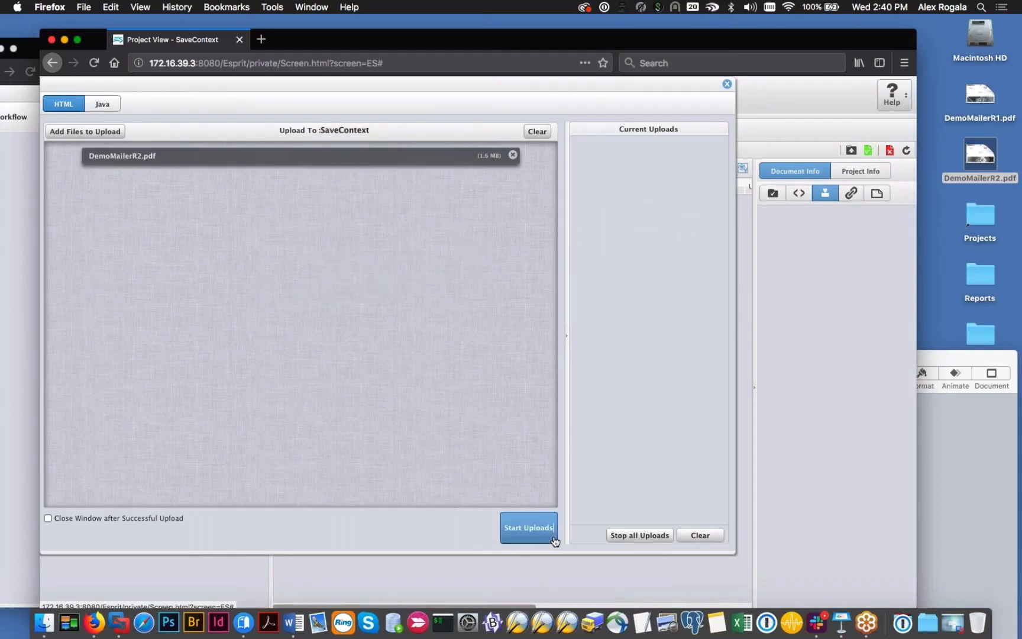
left_click(727, 83)
left_click(904, 149)
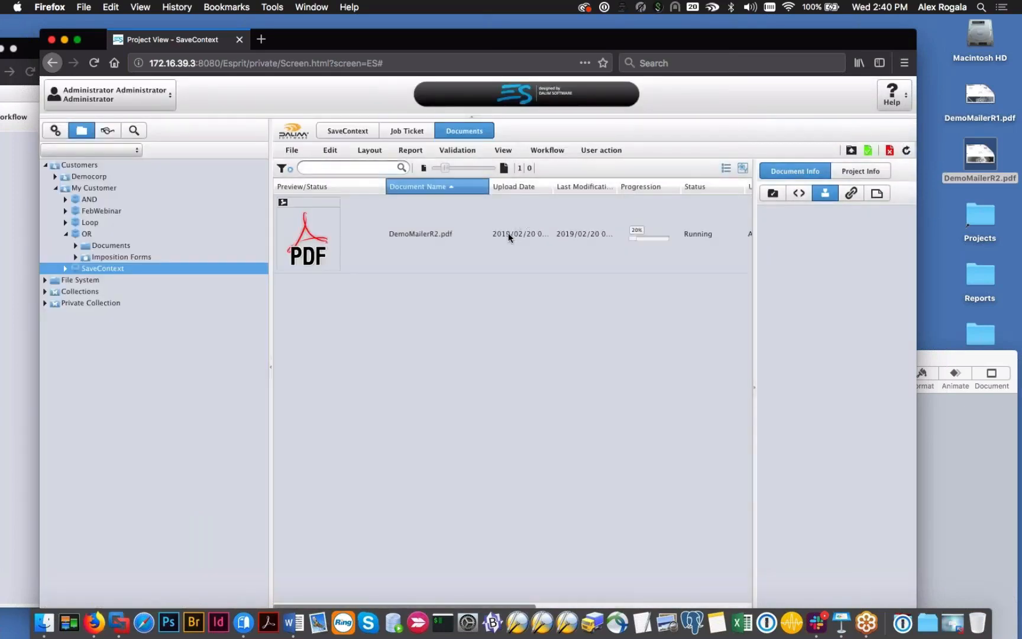
Step: Open DemoMailerR2.pdf's workflow and examine the JavaScript condition on the link from PreviewGeneration to Waiting for PO Number
left_click(508, 233)
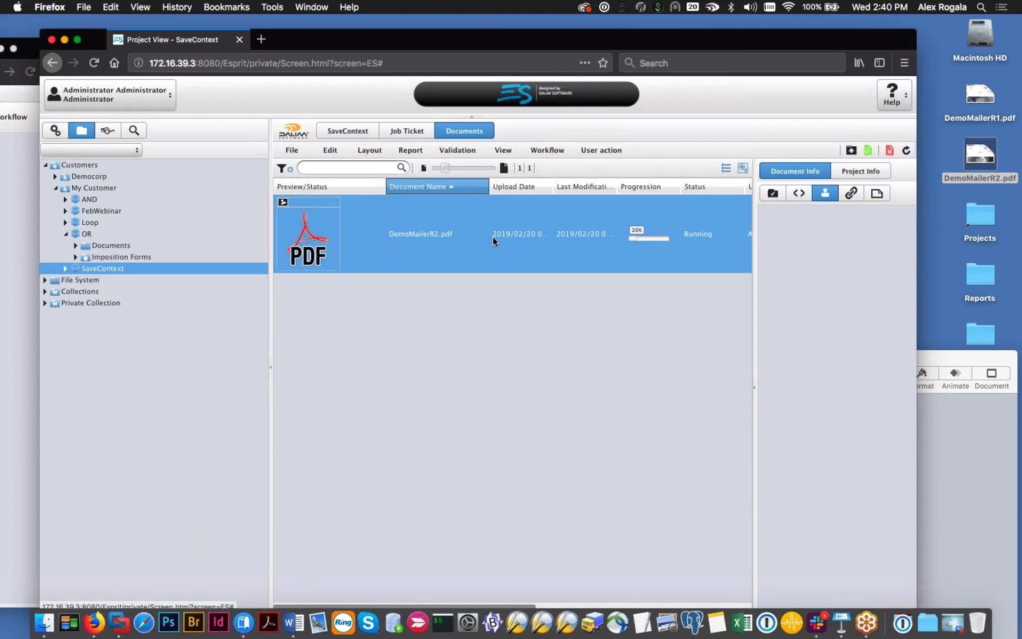
double_click(493, 236)
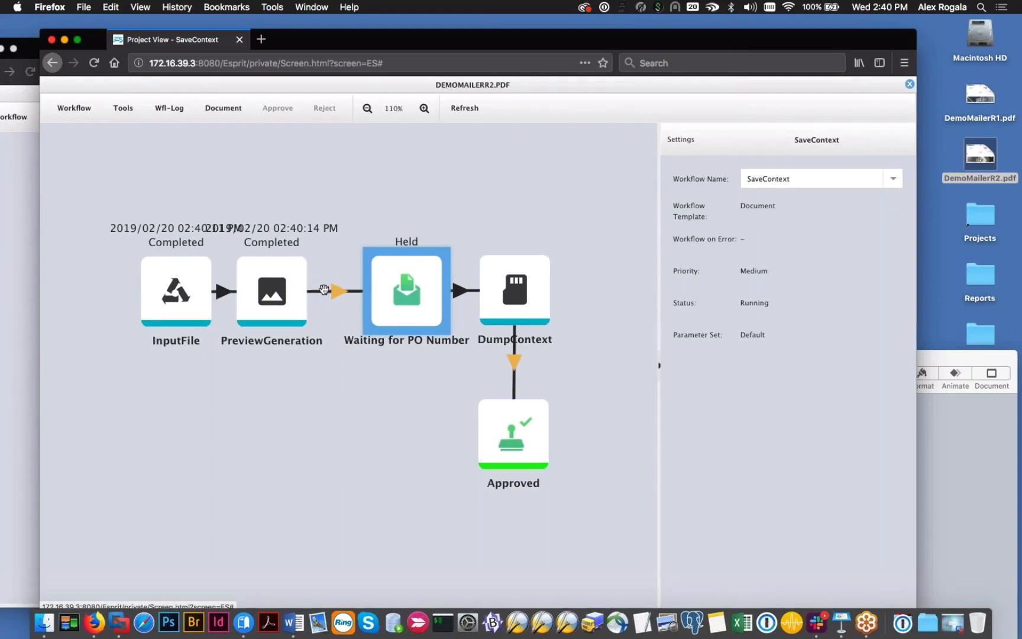
left_click(335, 296)
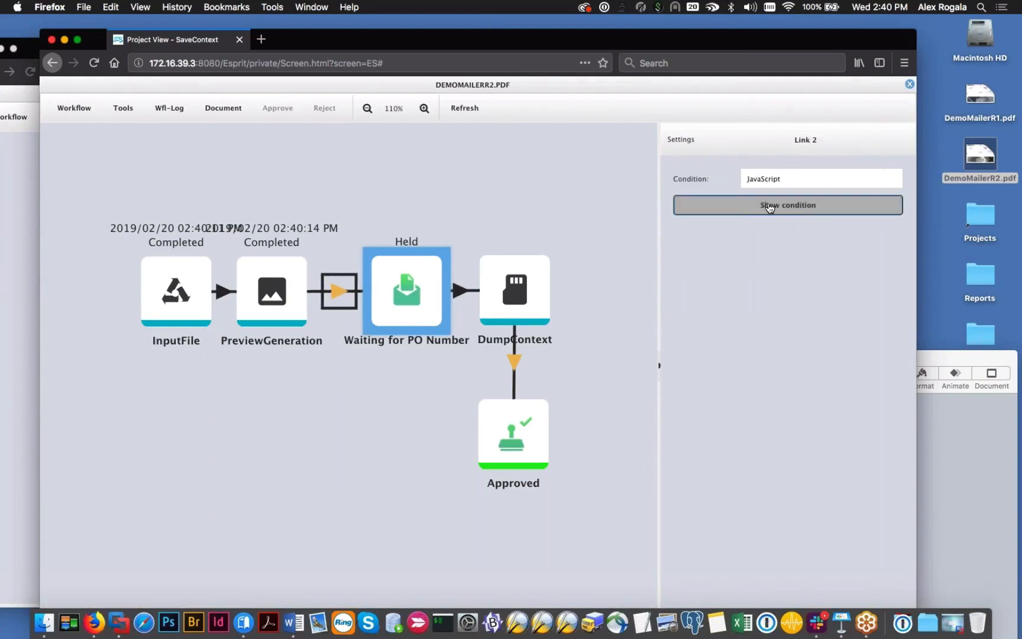
left_click(769, 206)
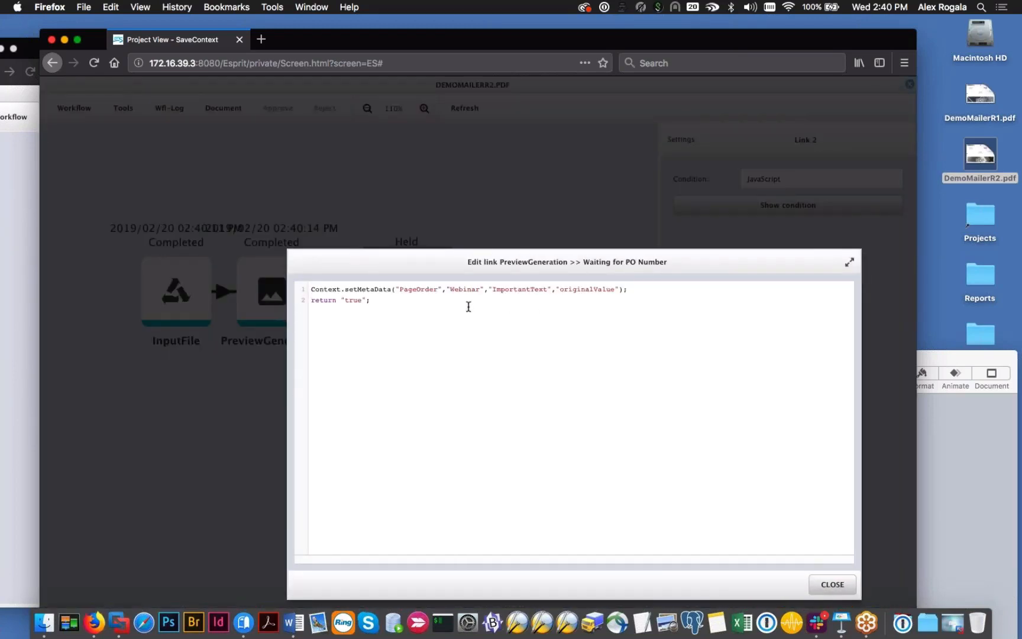
left_click(572, 299)
left_click(832, 584)
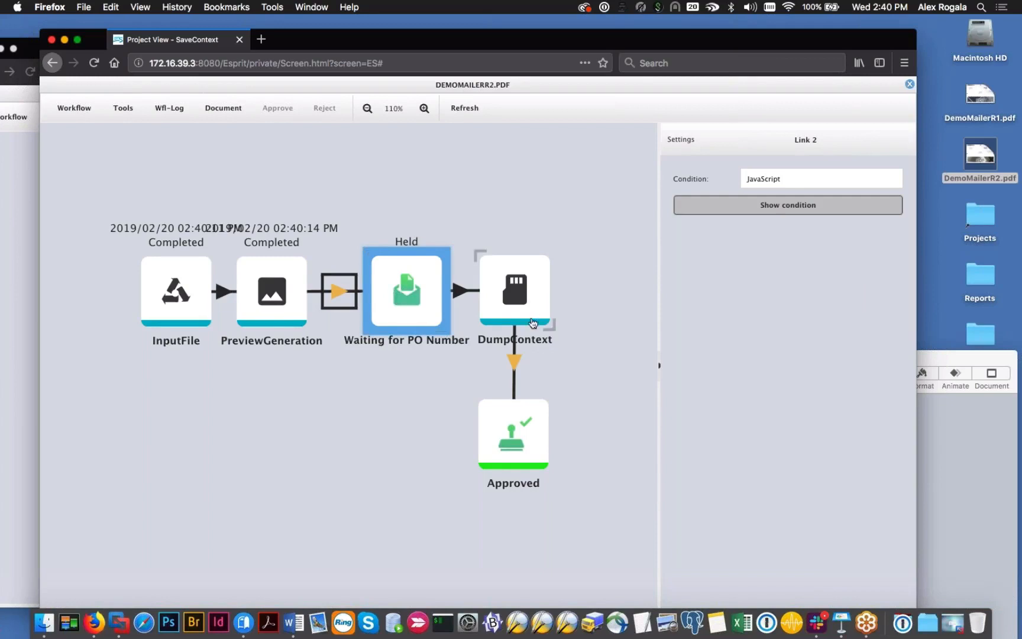
Step: Examine the JavaScript condition on the link from DumpContext to Approved
left_click(512, 354)
left_click(805, 207)
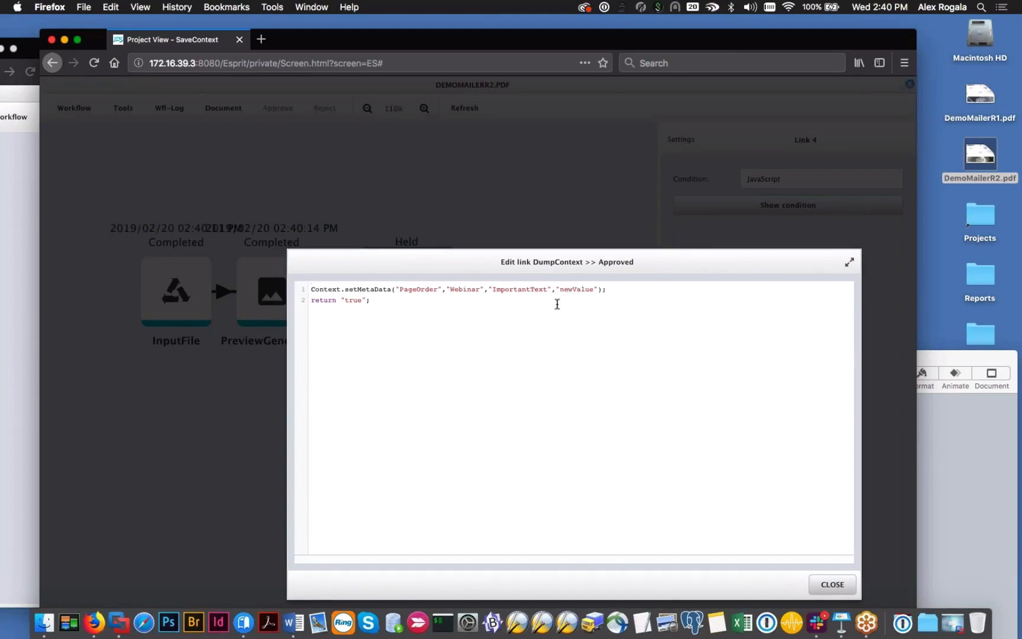
double_click(531, 293)
left_click(569, 295)
left_click(840, 584)
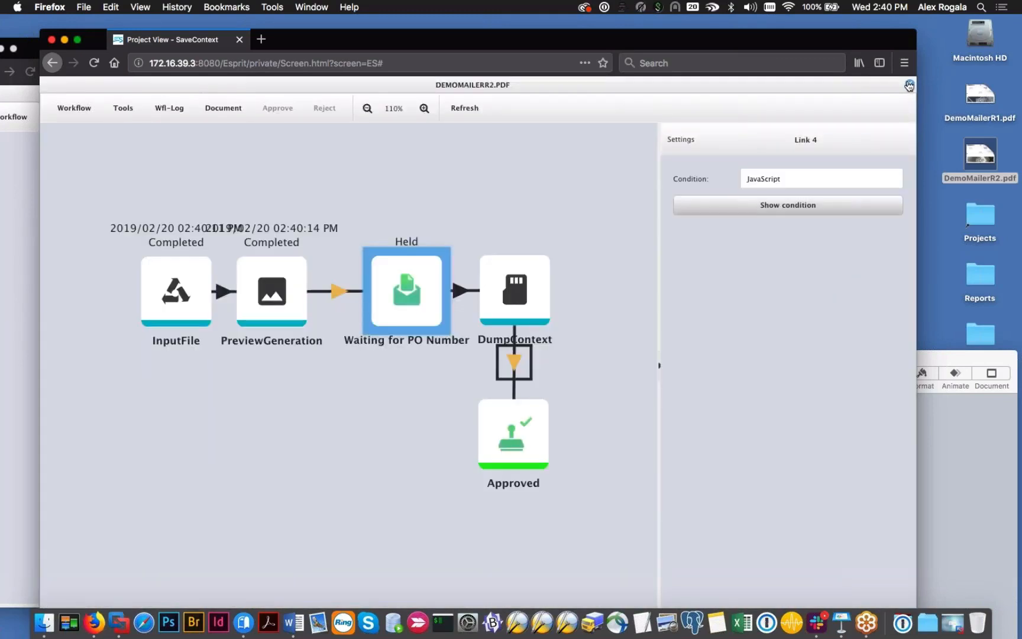
Step: Approve the Waiting for PO Number step of DemoMailerR2.pdf and reopen the document's workflow
left_click(908, 86)
left_click(587, 491)
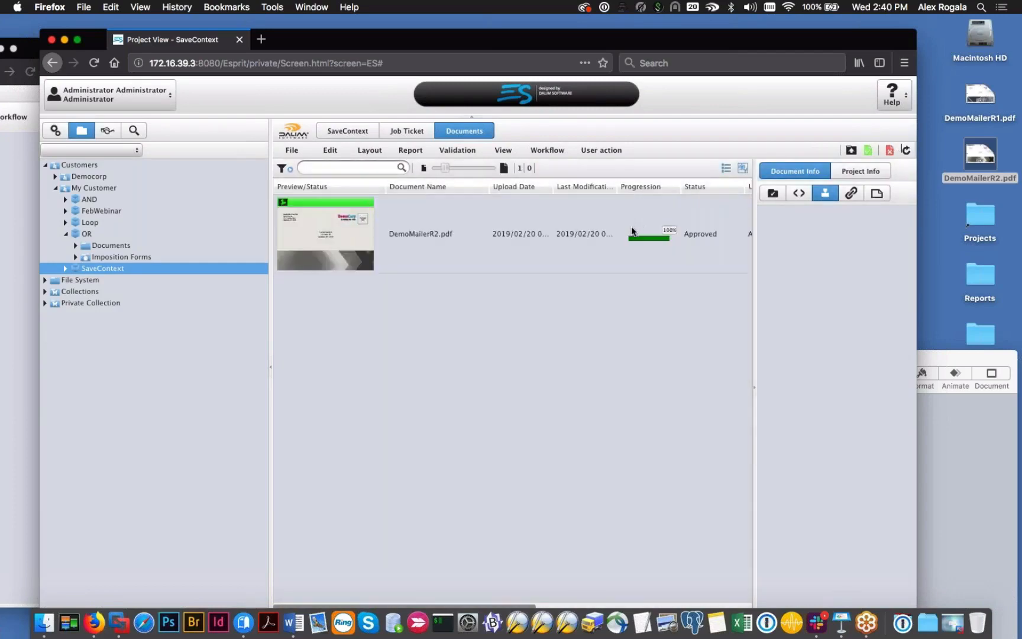
double_click(631, 227)
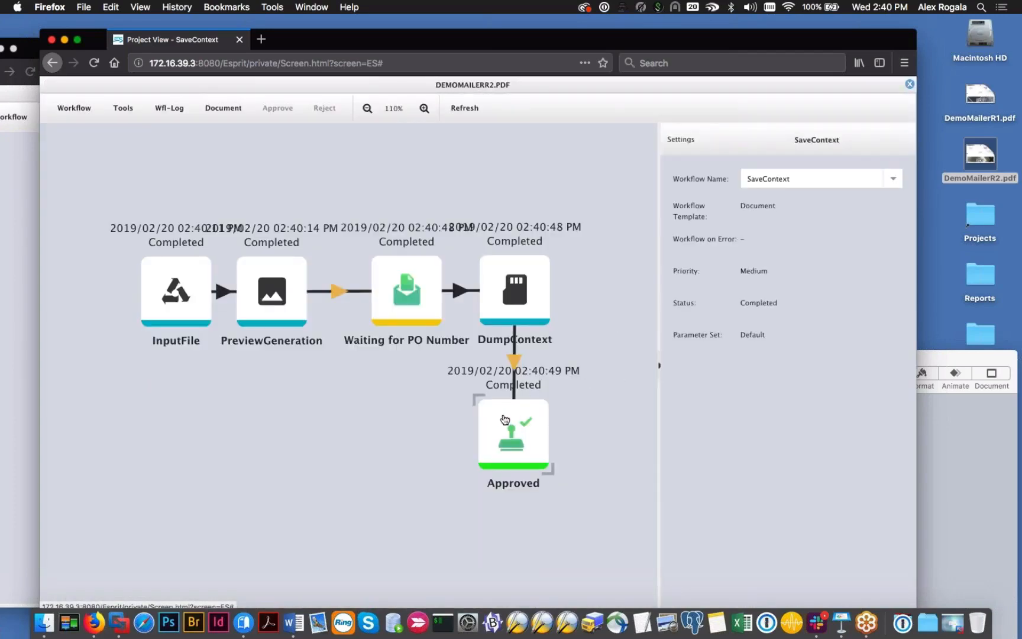
Step: Examine the variables and the PageOrder Webinar metadata in the Approved milestone's workflow context
left_click(503, 420)
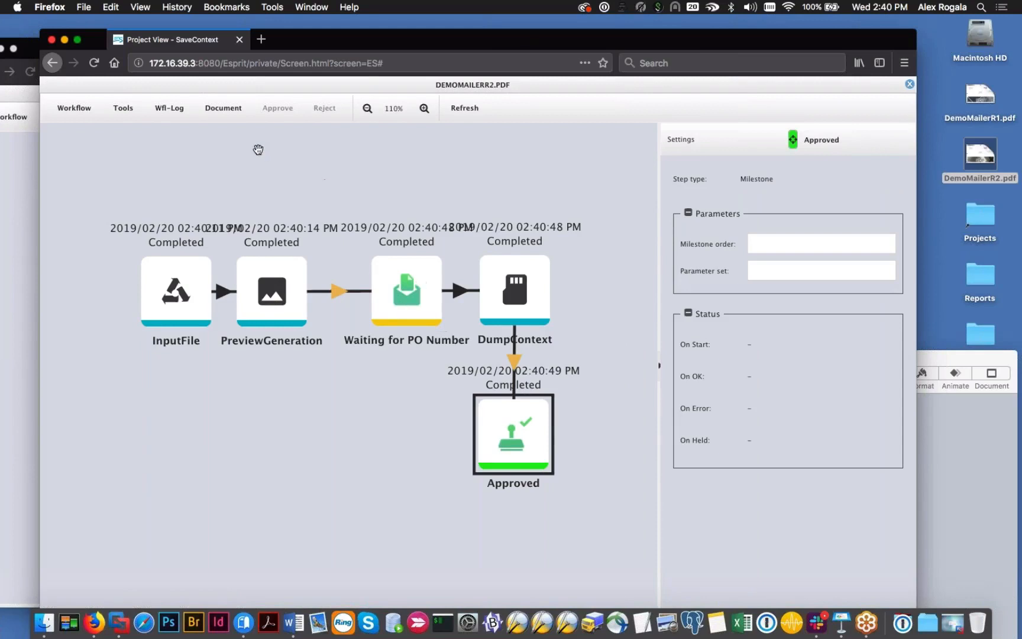
left_click(172, 117)
left_click(198, 152)
left_click(353, 217)
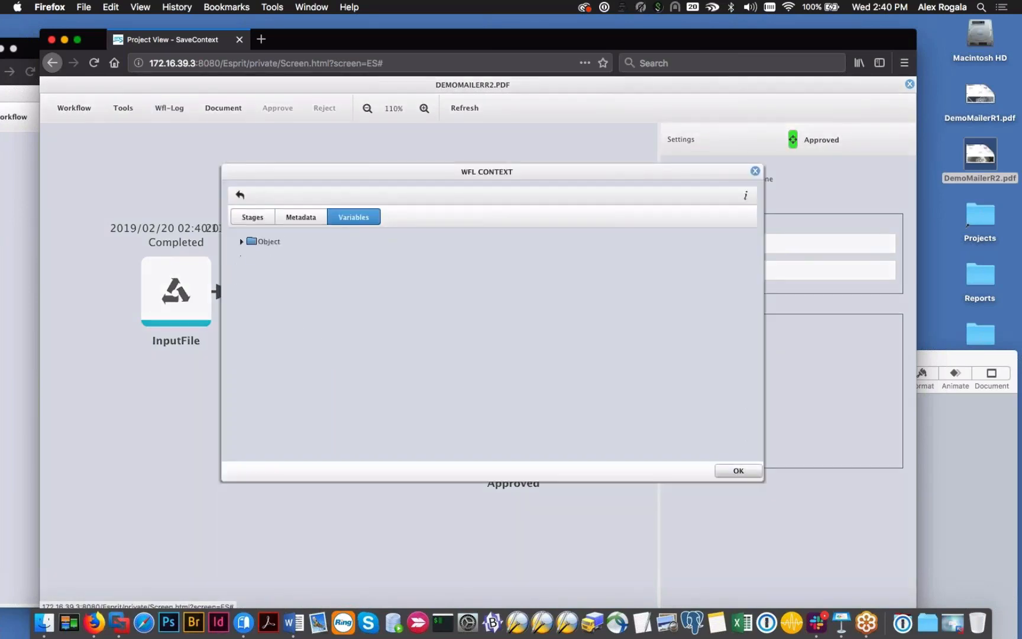
left_click(241, 242)
left_click(241, 242)
left_click(301, 217)
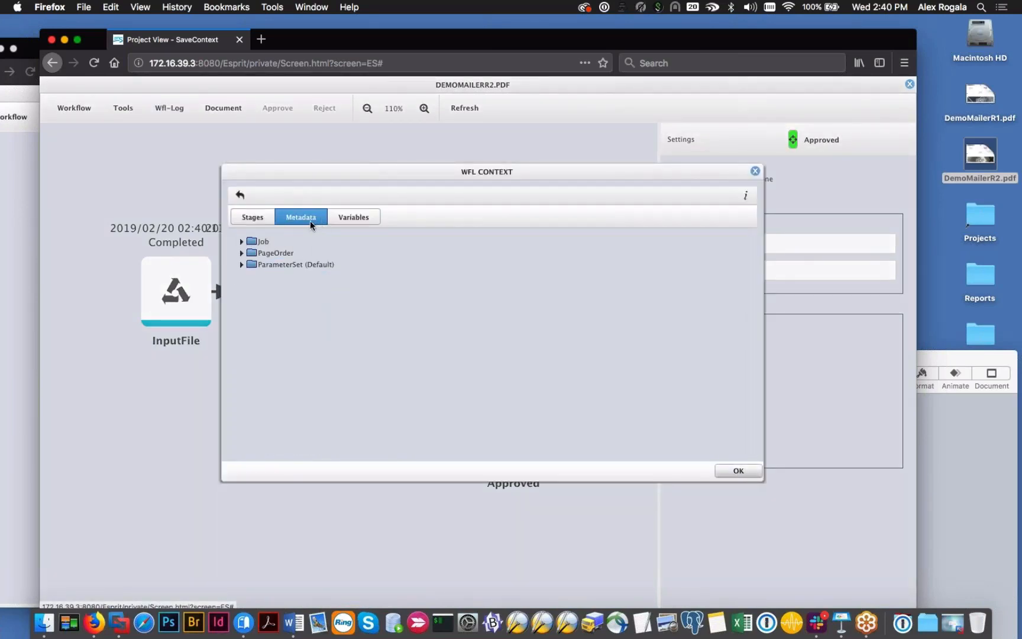
left_click(244, 264)
left_click(242, 253)
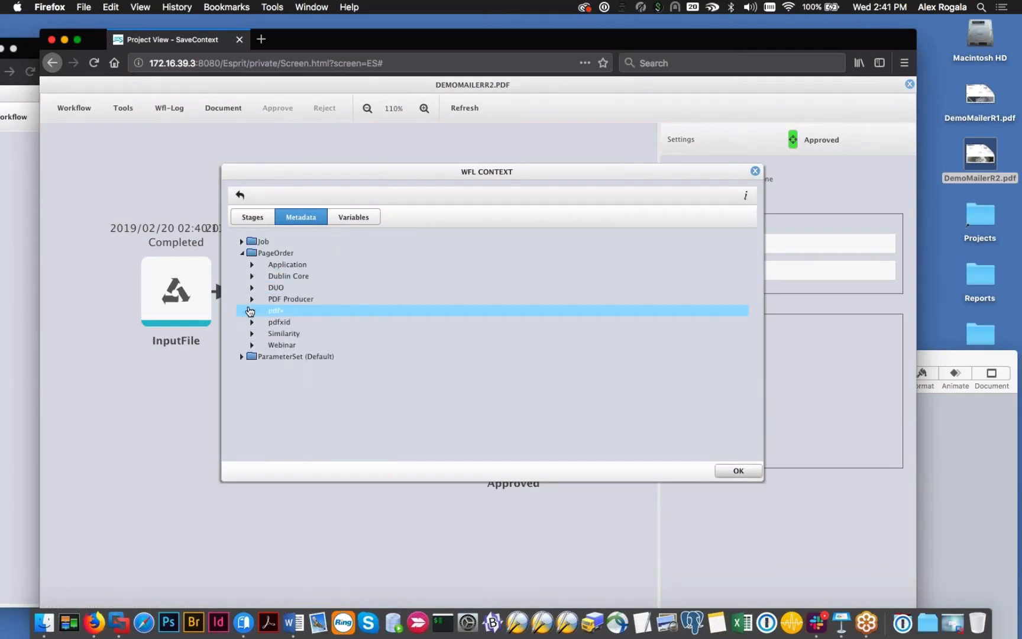
left_click(251, 345)
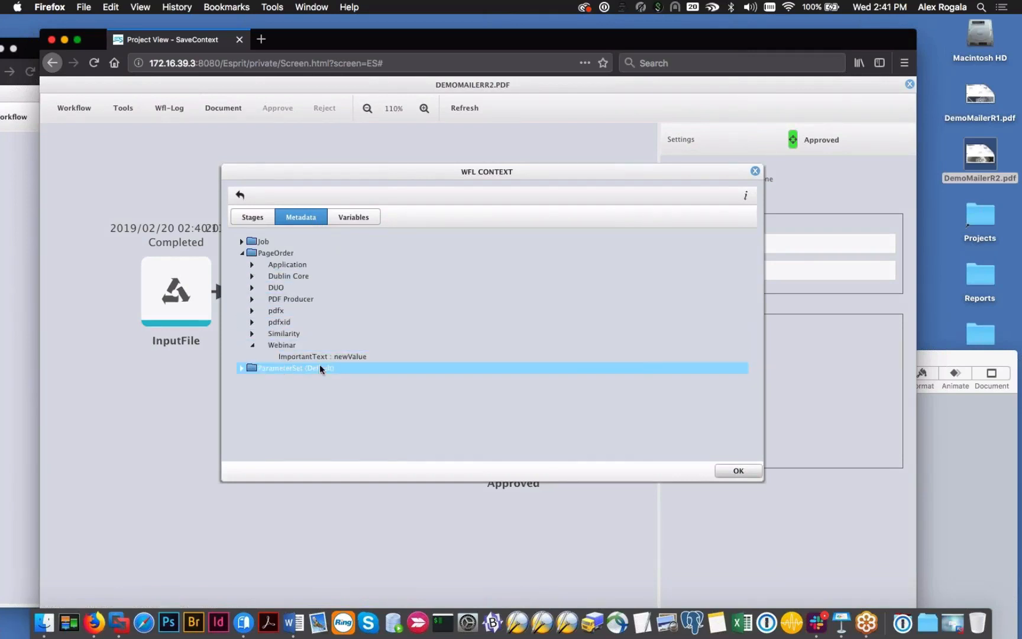
left_click(736, 470)
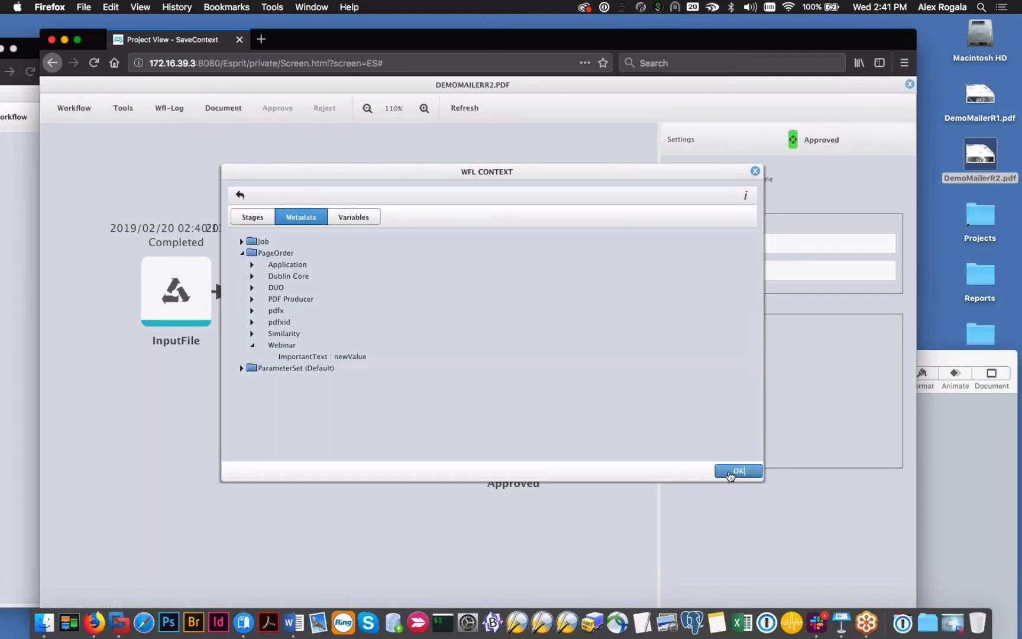
Step: Examine the ImportantText entry under PageOrder Webinar metadata in the PreviewGeneration step's workflow context
left_click(193, 308)
left_click(272, 289)
left_click(169, 107)
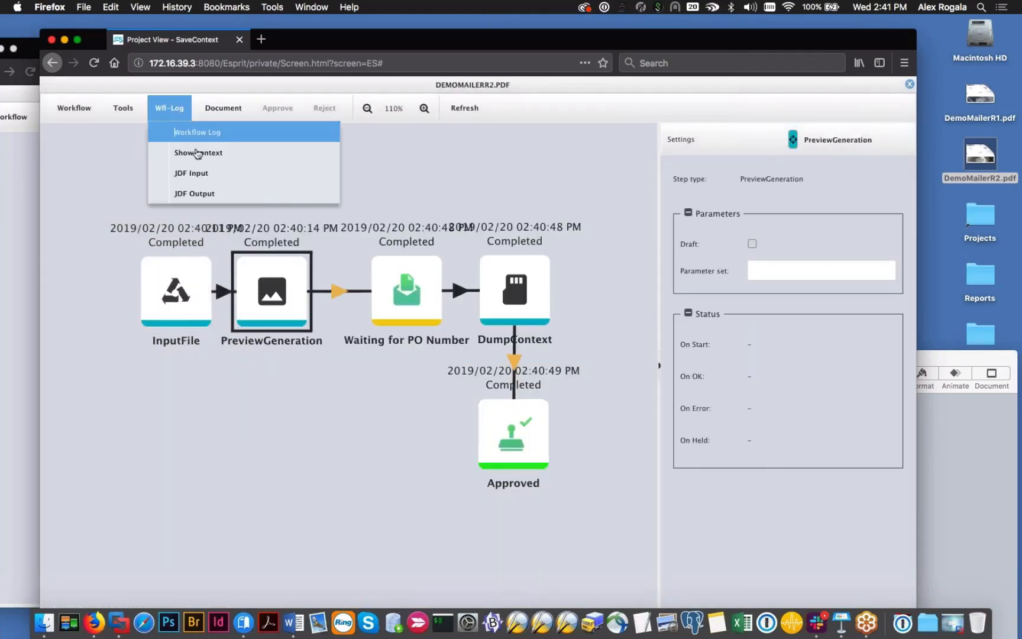
left_click(199, 153)
left_click(301, 217)
left_click(242, 253)
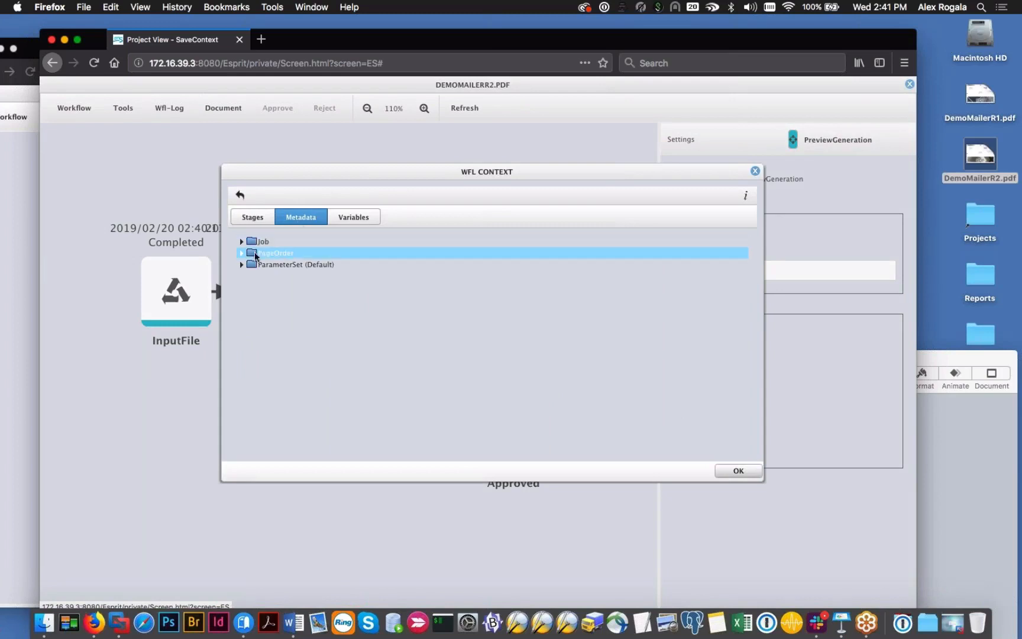
left_click(255, 356)
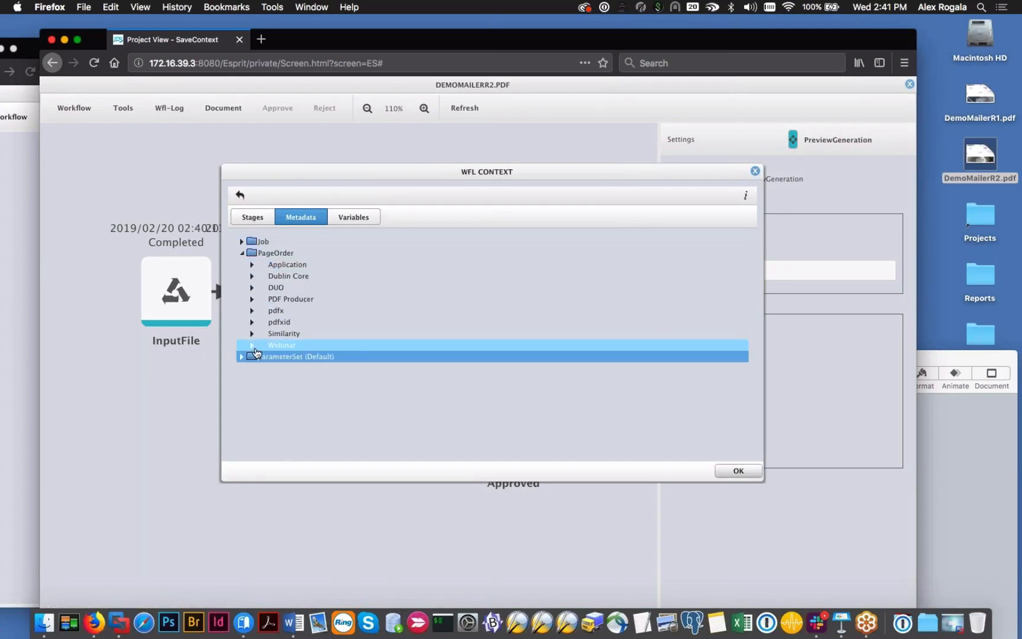
left_click(253, 346)
left_click(324, 357)
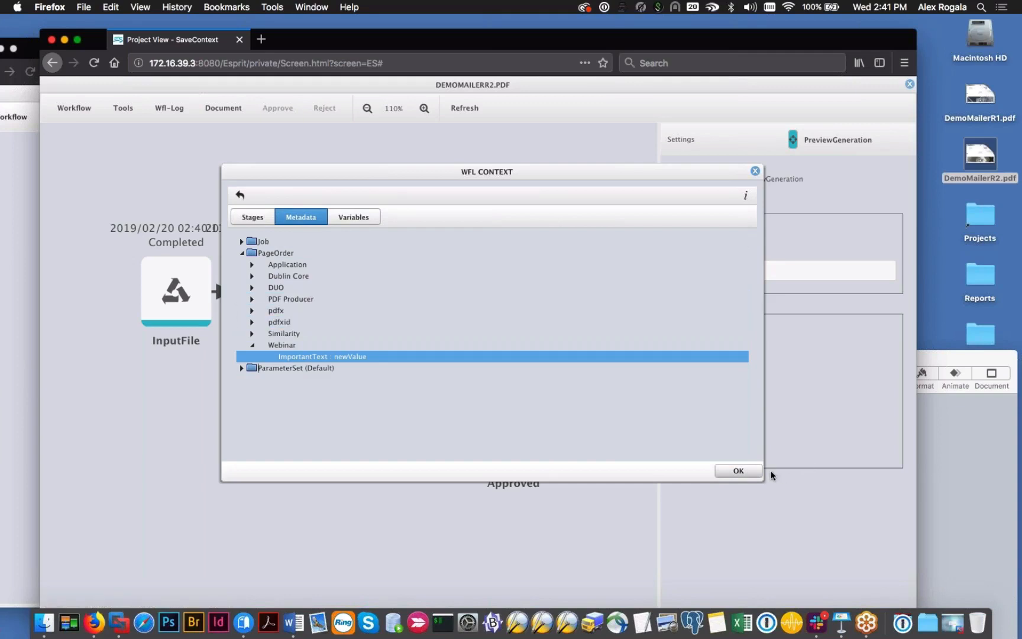
left_click(748, 472)
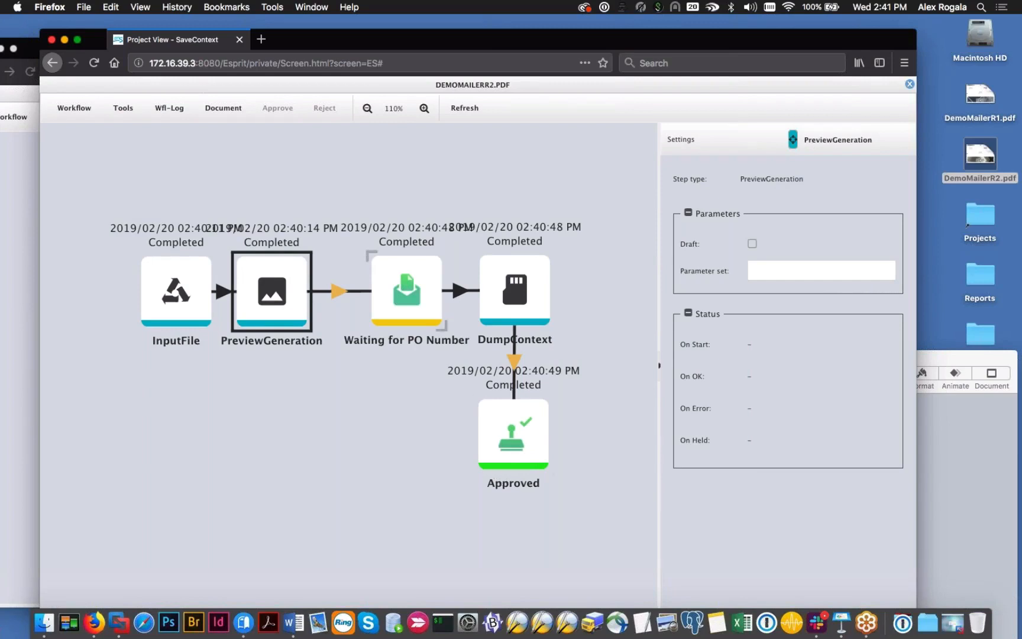
Step: Examine the ImportantText metadata in the DumpContext step's workflow context, and close the document's workflow
left_click(491, 287)
left_click(169, 108)
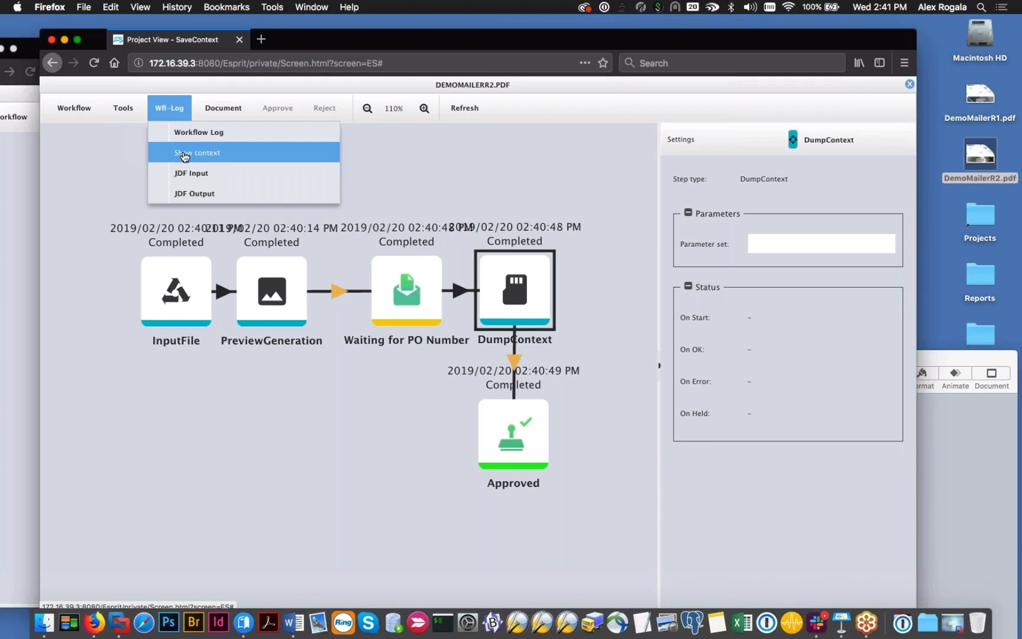
left_click(184, 155)
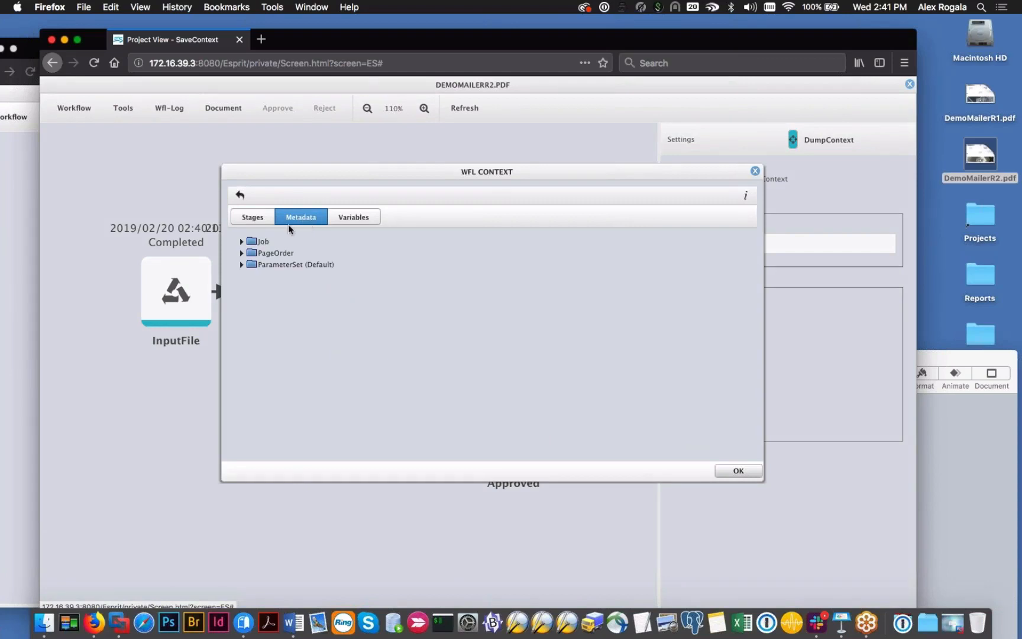
left_click(241, 252)
left_click(252, 344)
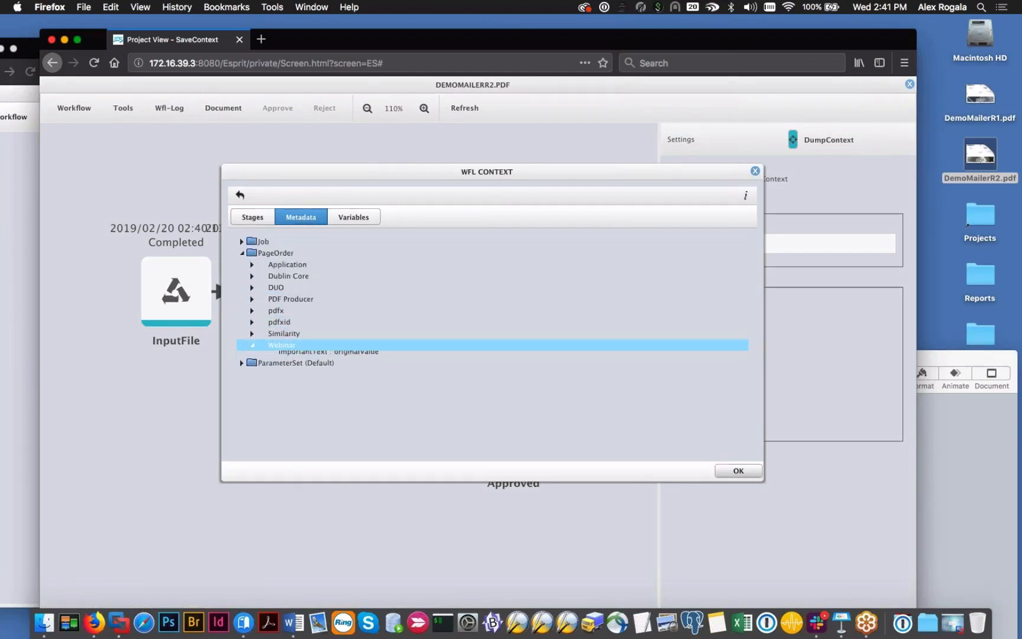
left_click(343, 356)
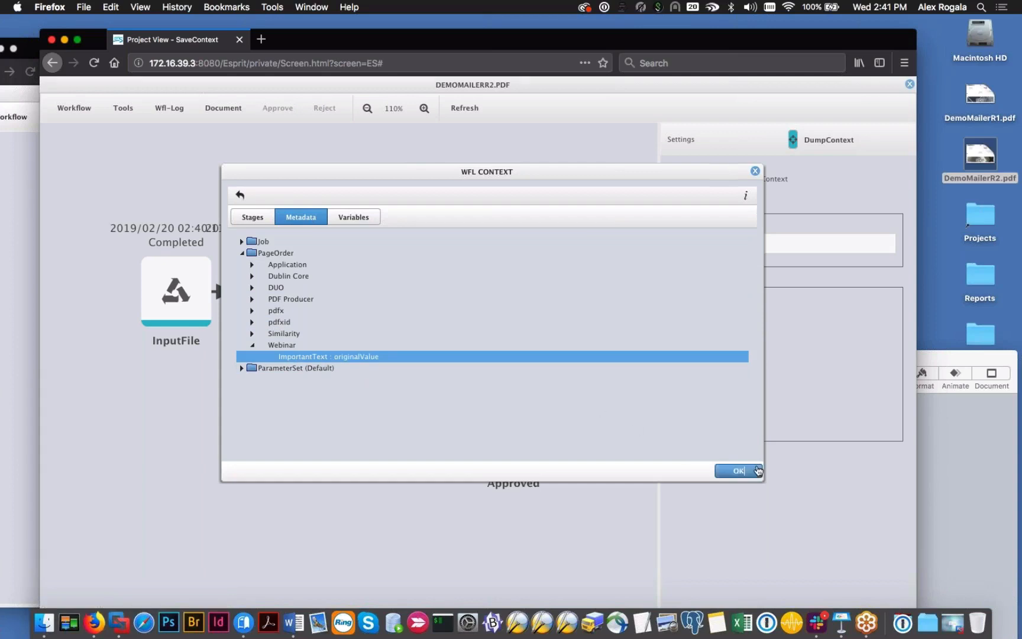
left_click(738, 470)
left_click(505, 294)
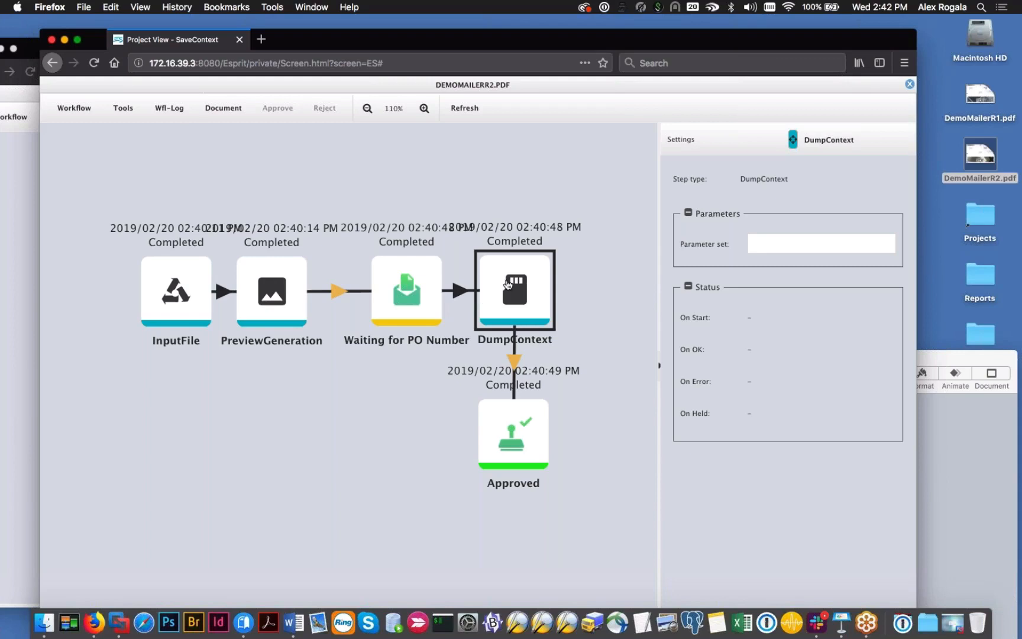
left_click(604, 177)
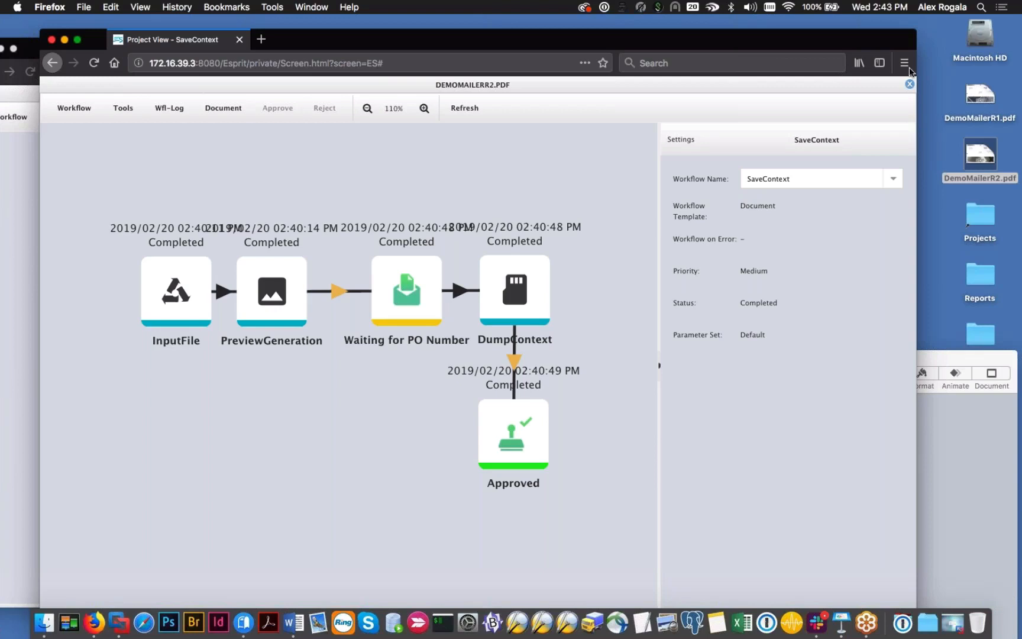
left_click(909, 84)
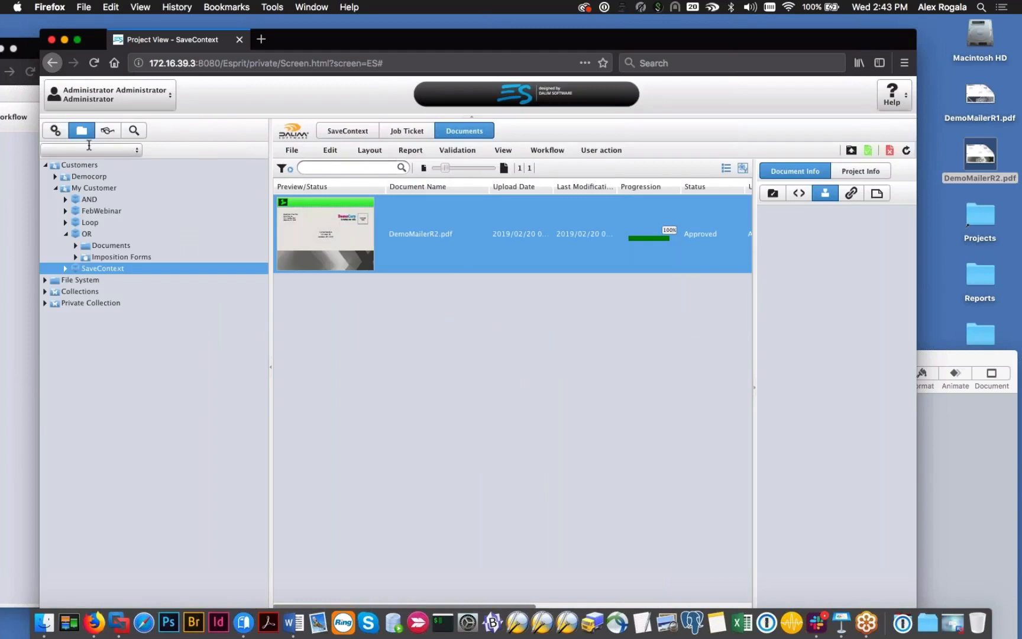
Step: Close DemoMailerR1.pdf's workflow in the Loop project window and open the SaveContext workflow from the February_2019_Webinar folder for editing
left_click(2, 164)
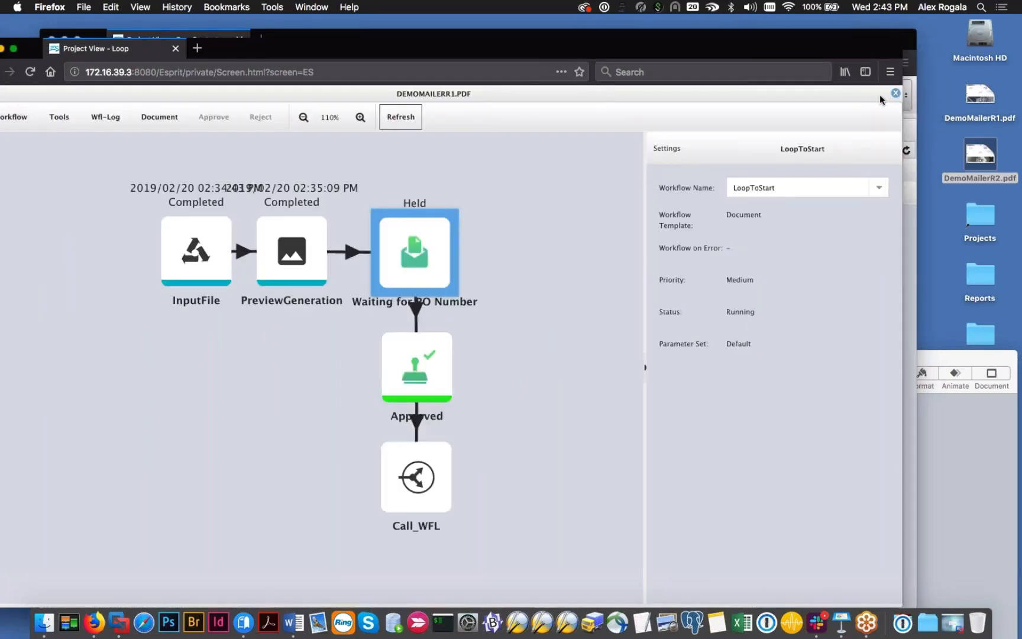
left_click(895, 94)
left_click_drag(355, 47, 418, 28)
left_click(53, 119)
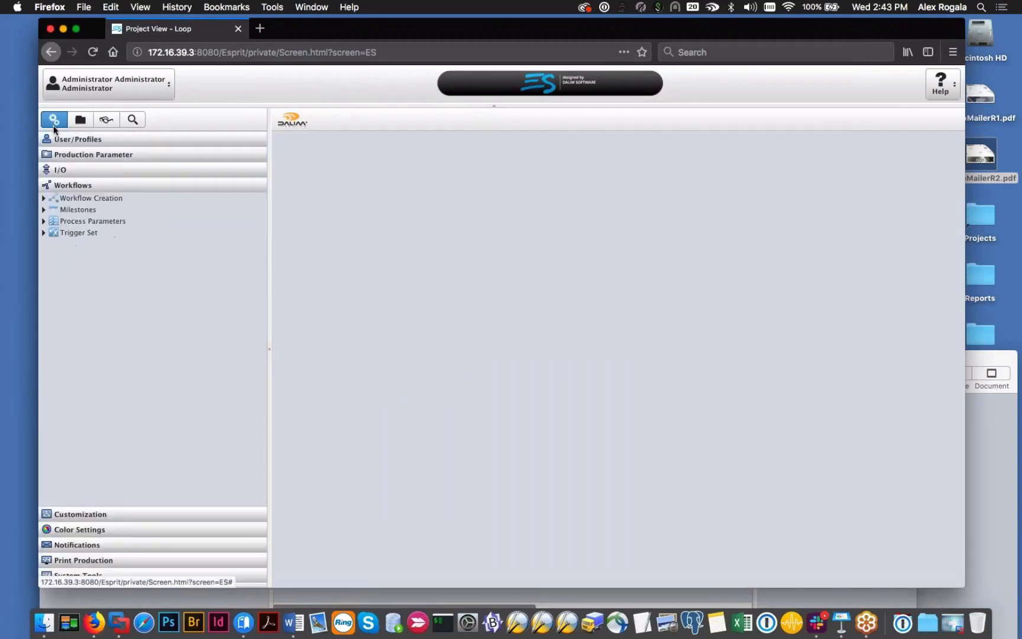
left_click(44, 199)
left_click(53, 244)
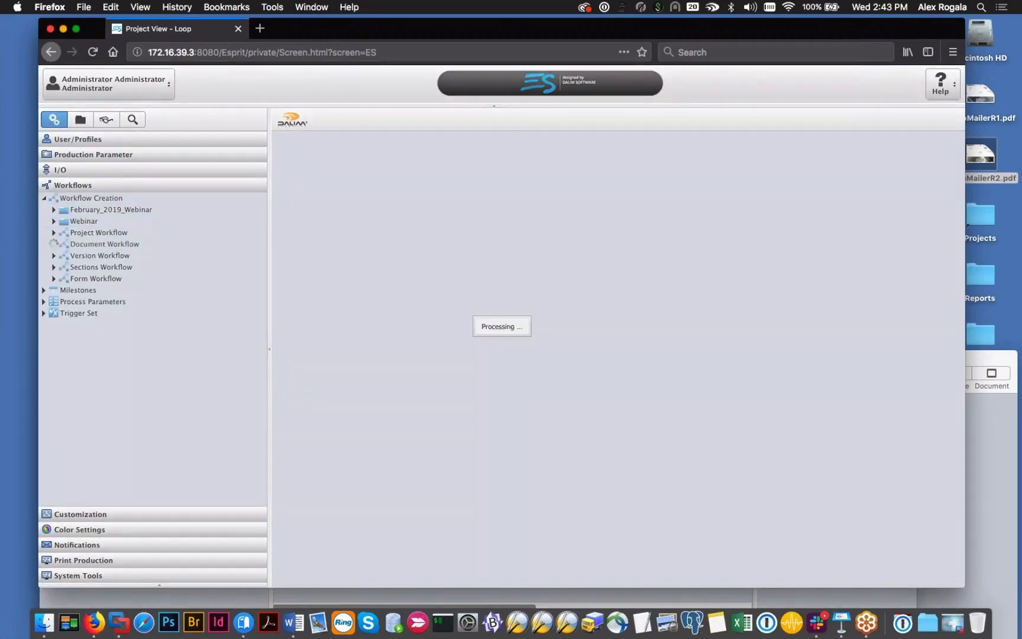
left_click(54, 209)
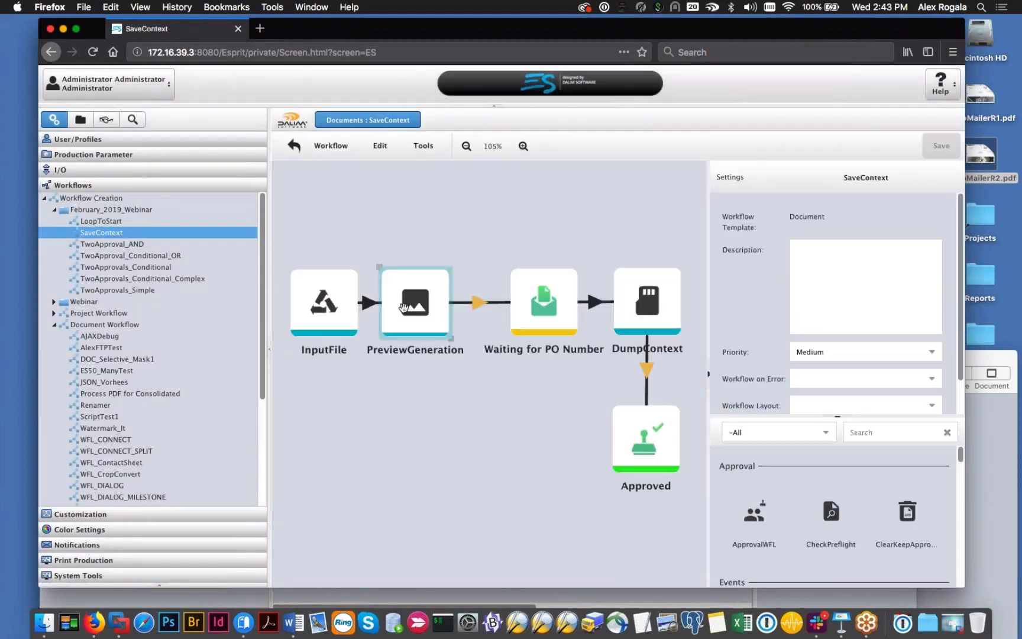
Step: Open a new JavaScript condition on the link from InputFile to PreviewGeneration and cancel it without entering a script
left_click(371, 302)
left_click(810, 237)
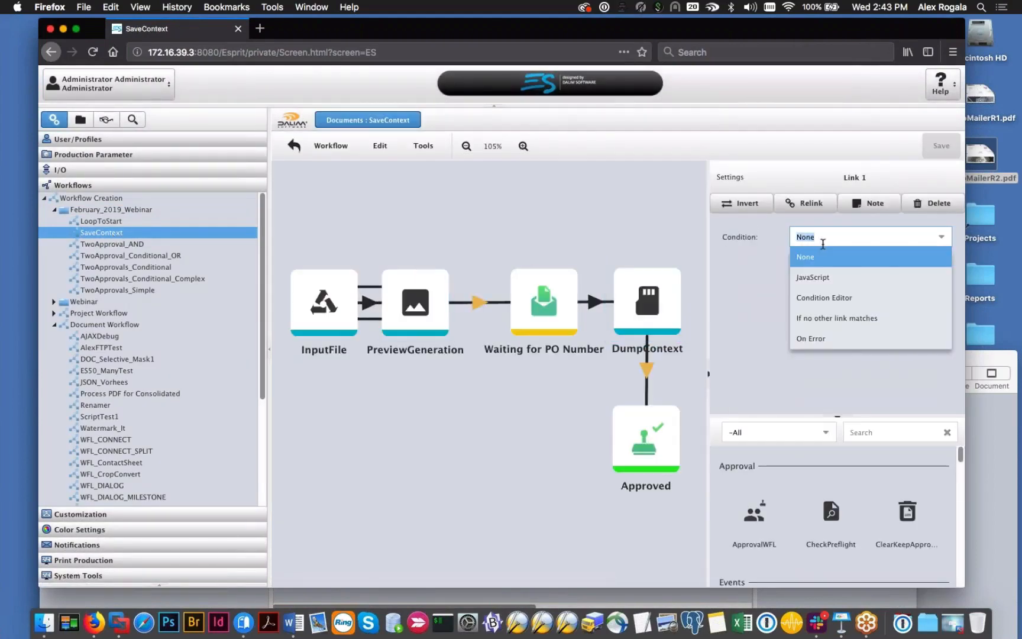
left_click(826, 277)
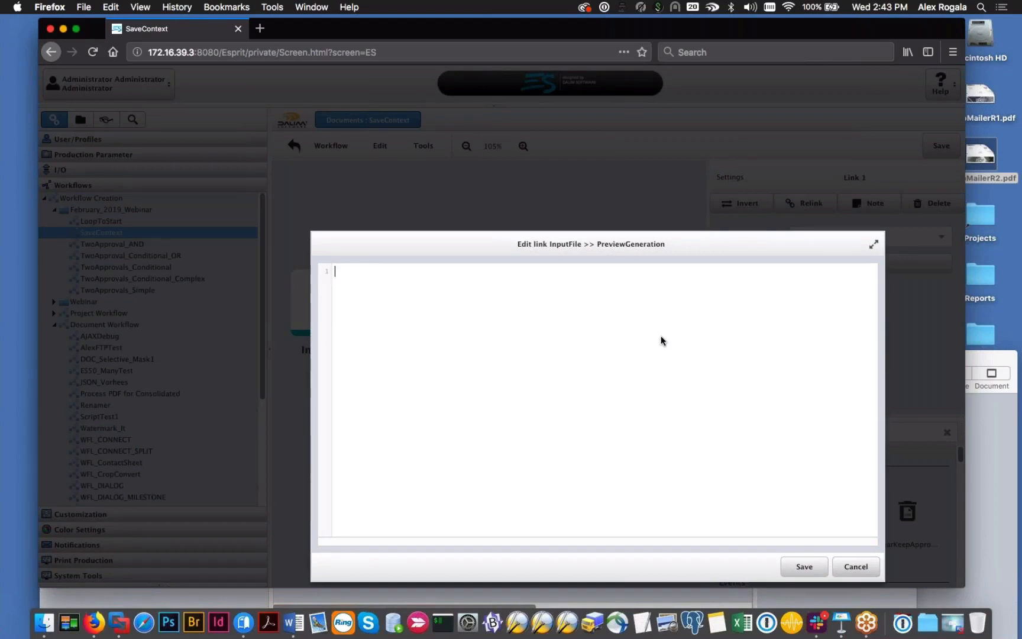
left_click(852, 567)
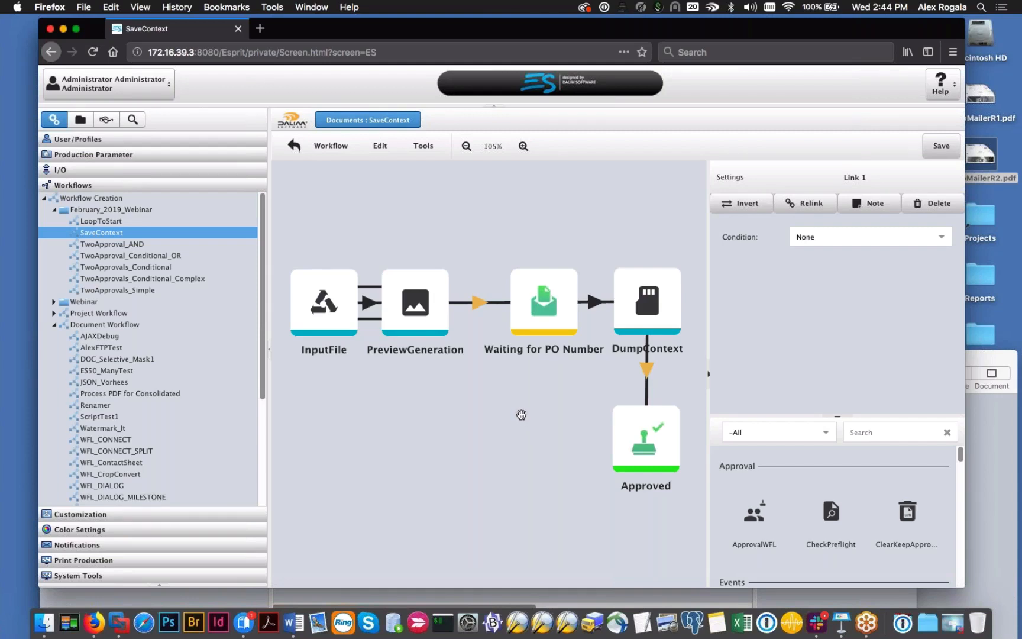
Step: Copy the JavaScript condition from the PreviewGeneration to Waiting for PO Number link onto the link from Waiting for PO Number to DumpContext
right_click(479, 303)
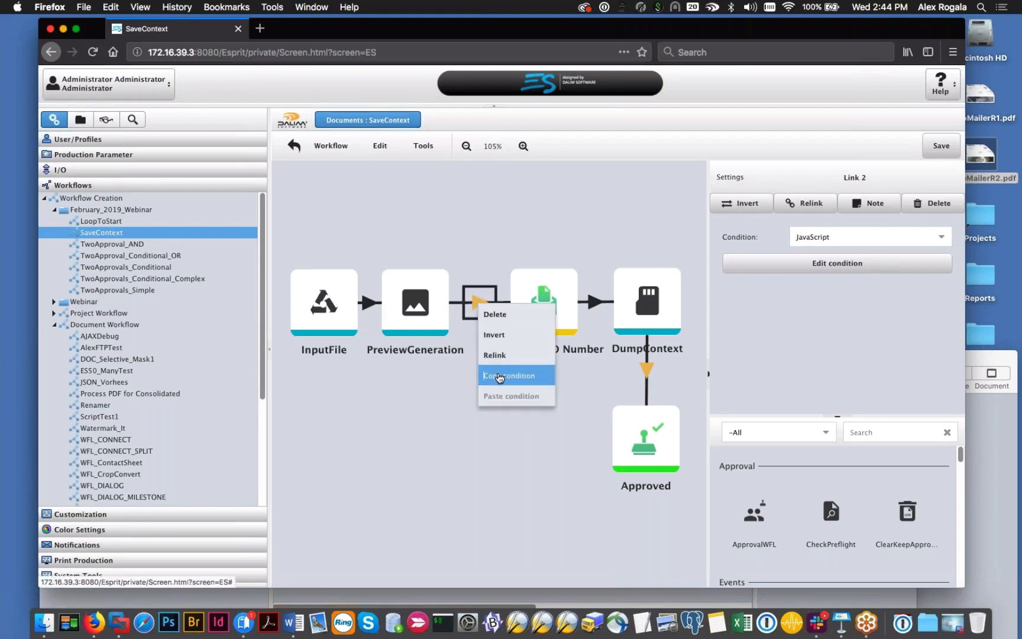
left_click(500, 376)
right_click(588, 304)
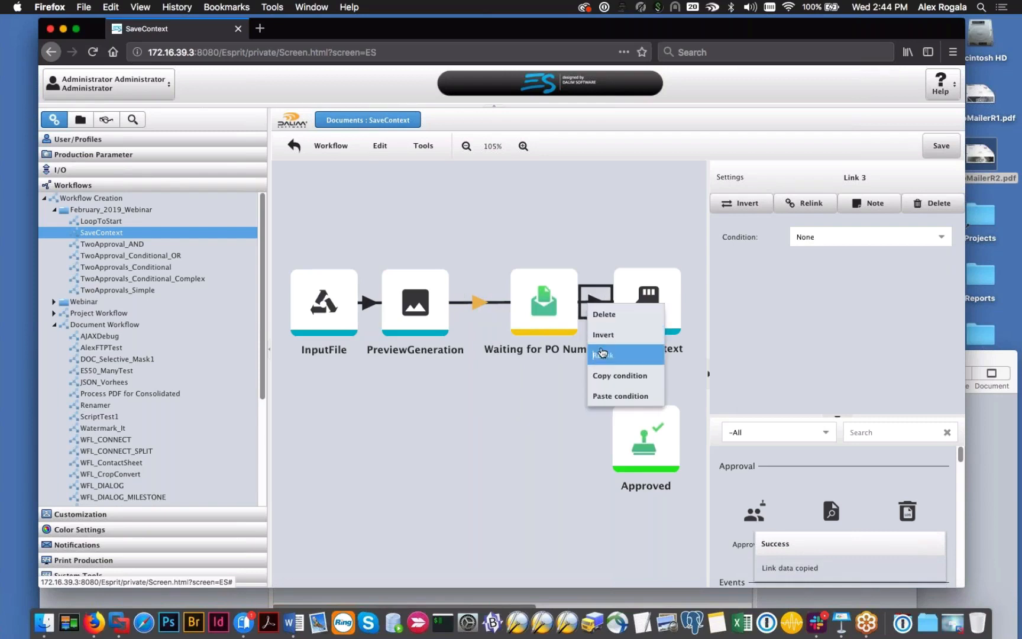
left_click(619, 395)
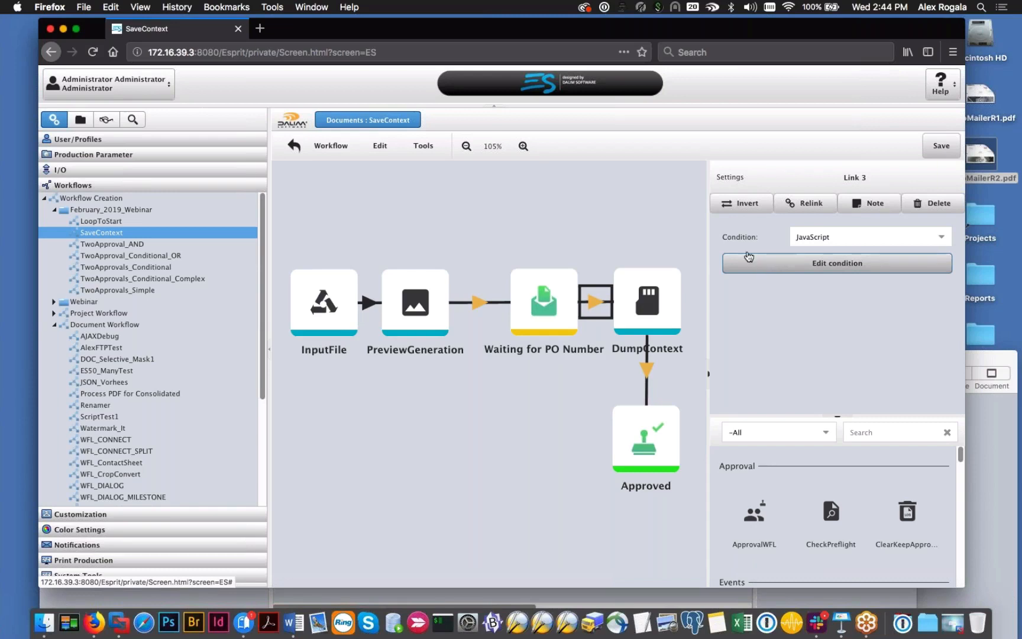
left_click(747, 256)
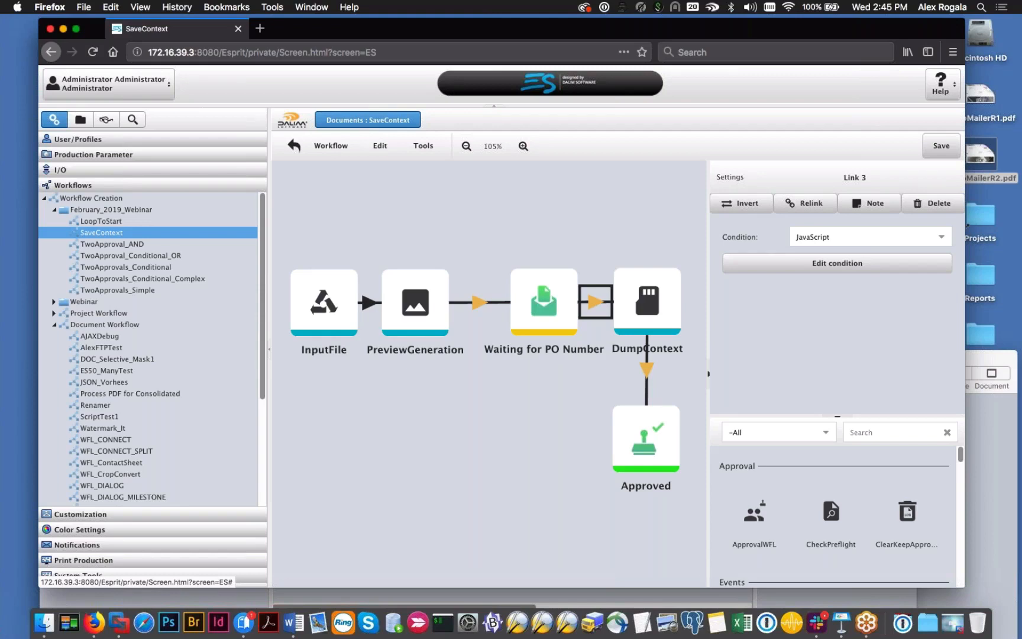
key("super+Tab")
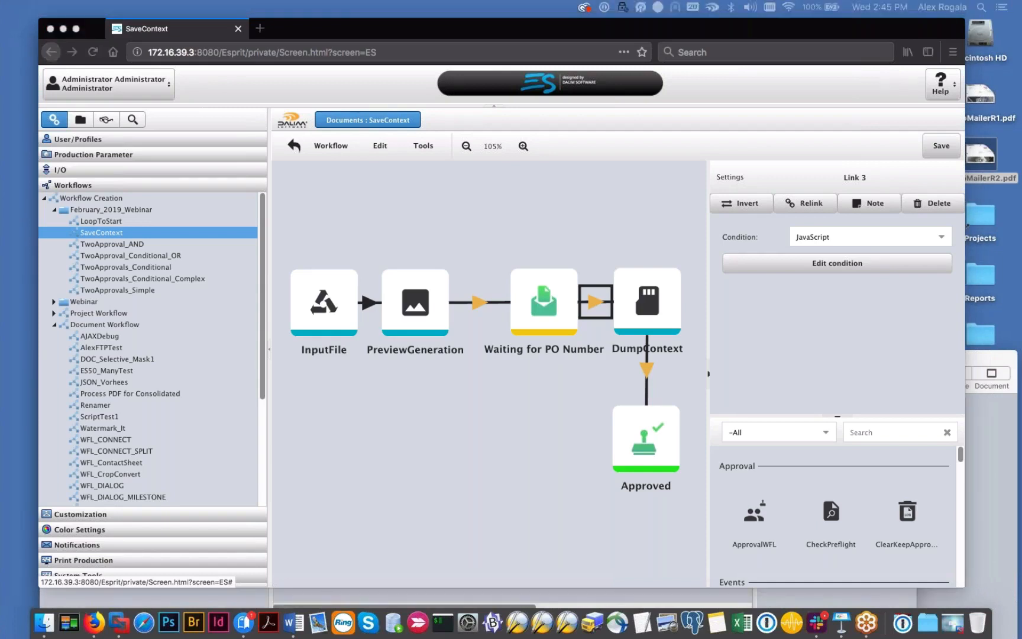